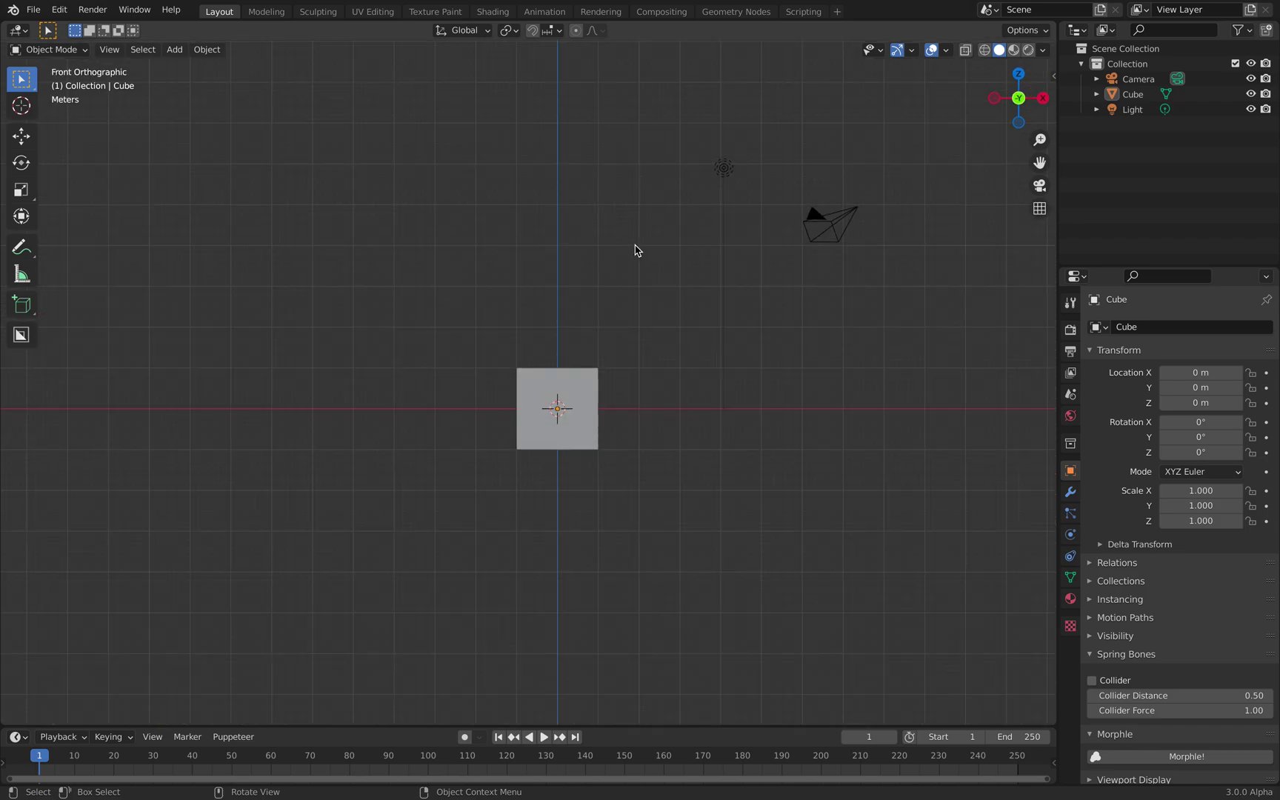
Step: Delete the default camera, cube and light from the scene
key("a")
key("x")
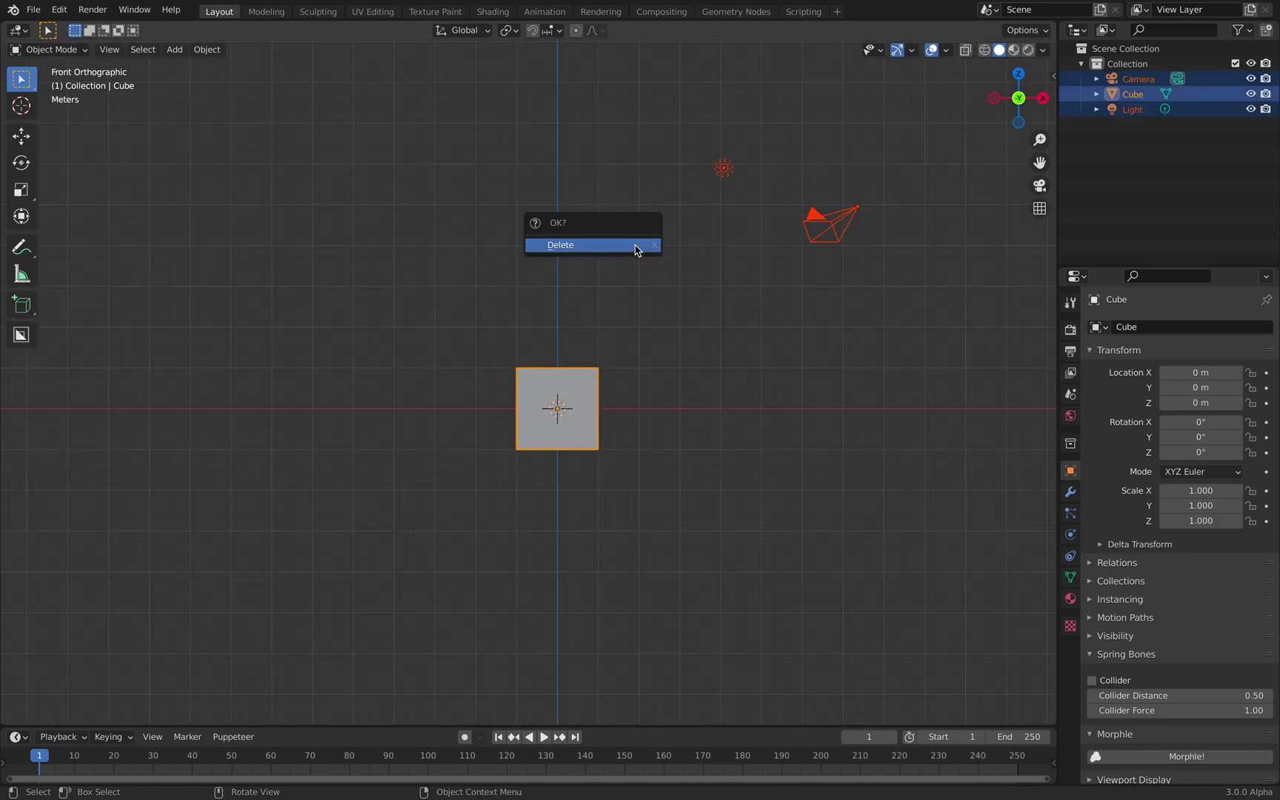
left_click(635, 245)
scroll(606, 391, "up", 5, "shift")
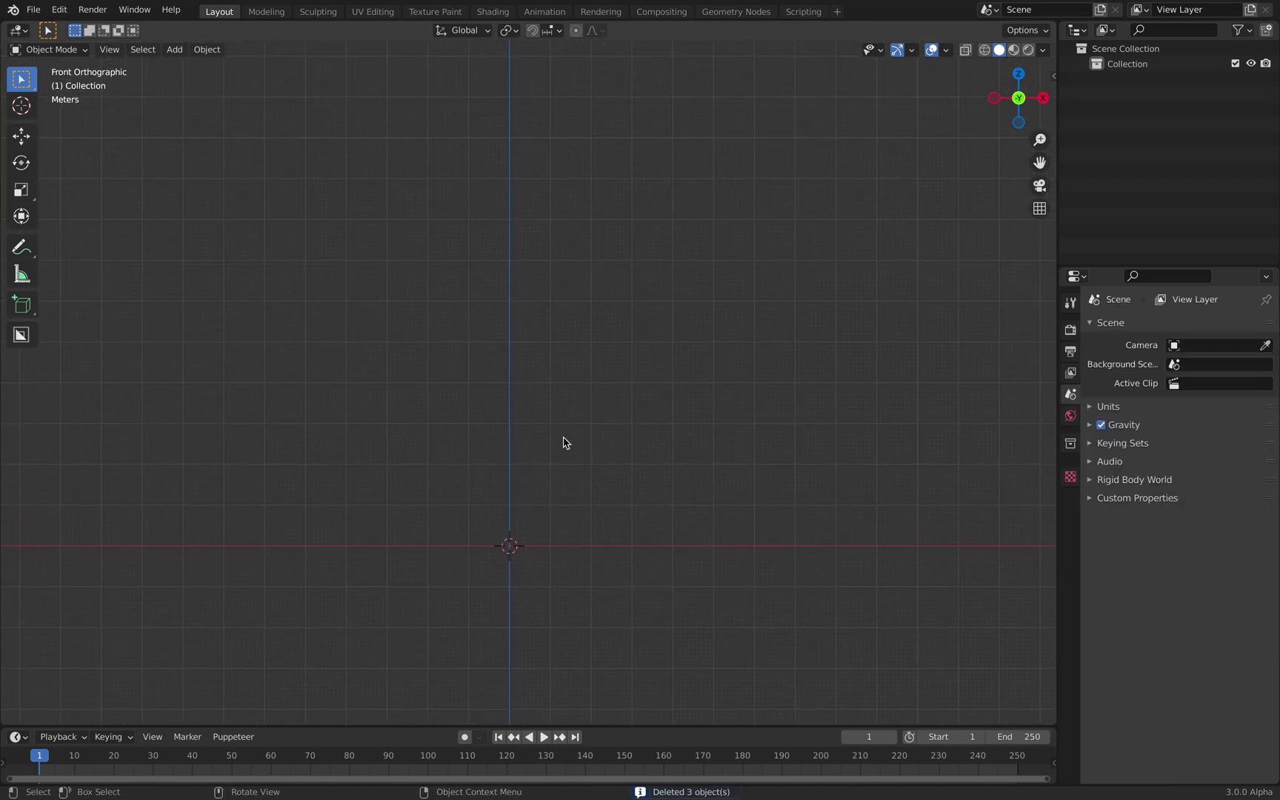
Step: Save the file to the Desktop folder as DRAW_001.blend
key("super+s")
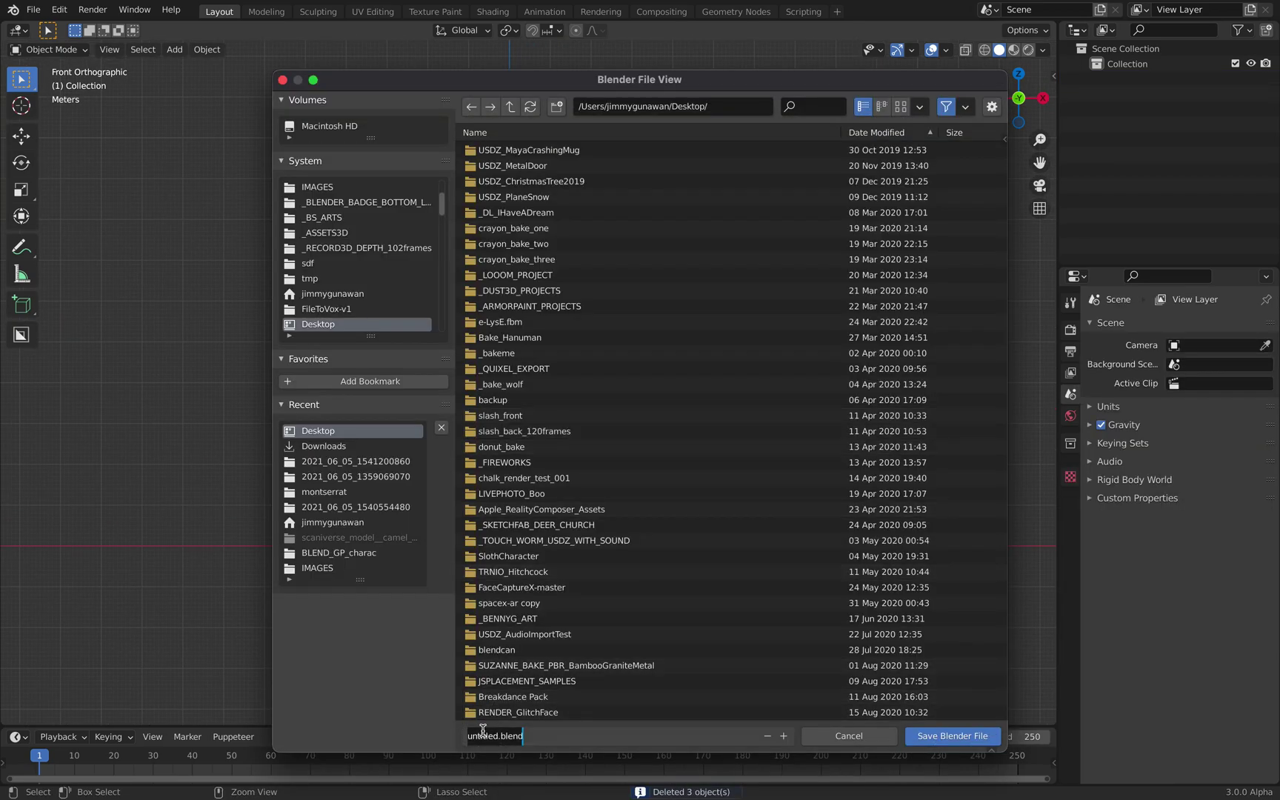
type("DRAW")
type("_001")
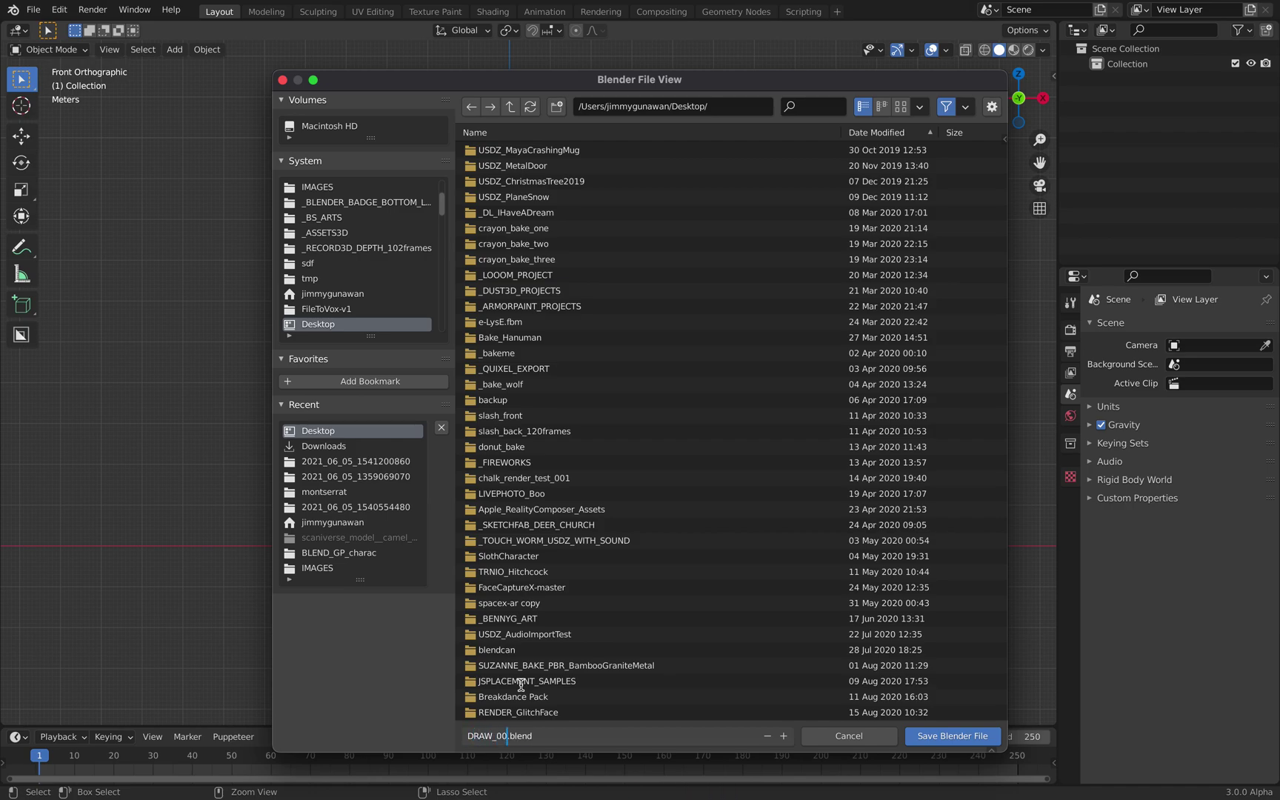
left_click(948, 735)
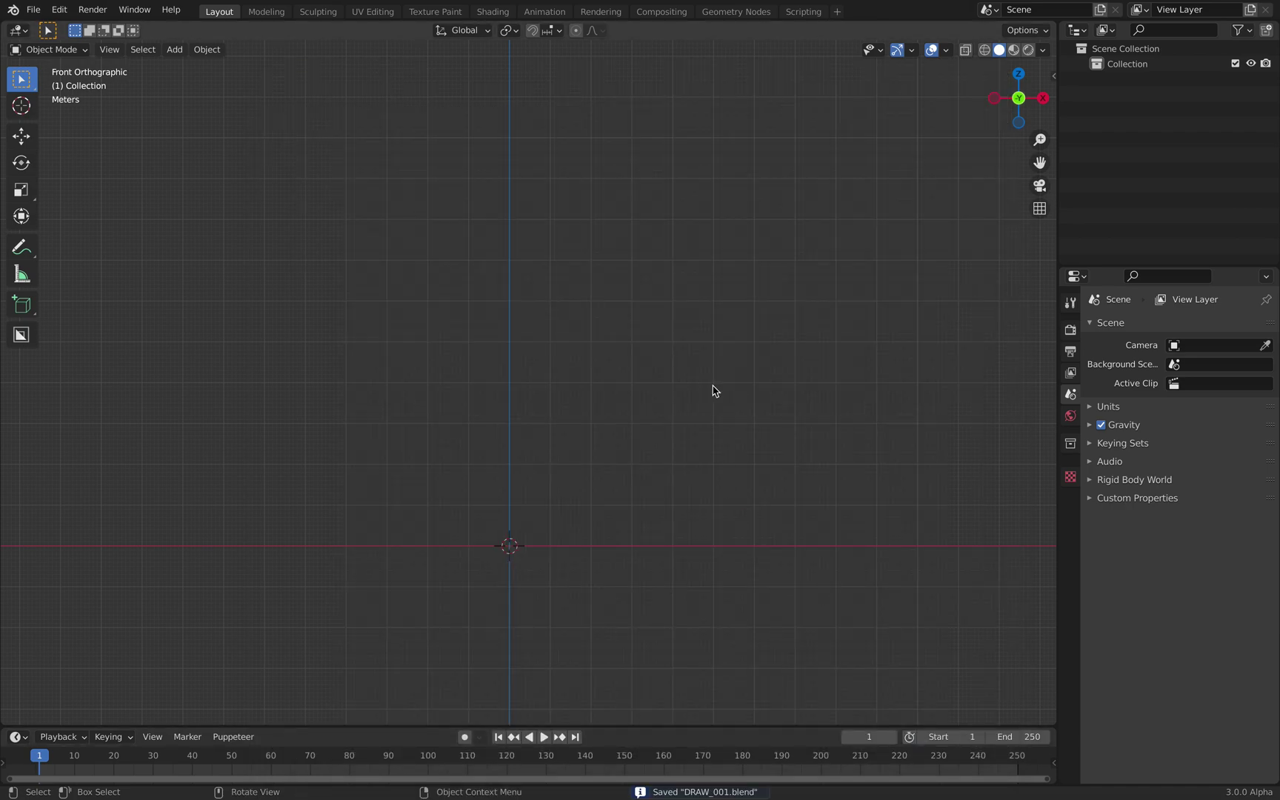
Step: Add a blank Grease Pencil object at the origin and switch it to Draw Mode
key("shift+a")
mouse_move(566, 367)
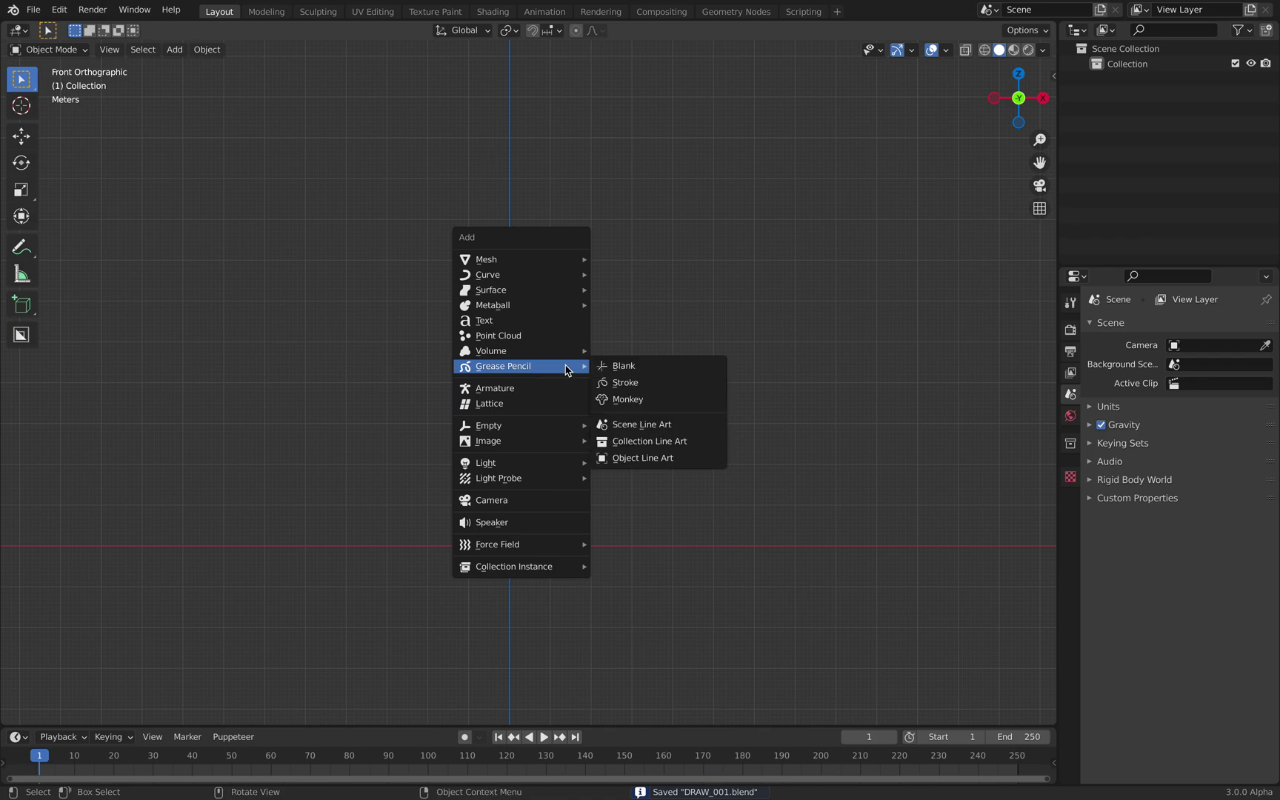
left_click(635, 370)
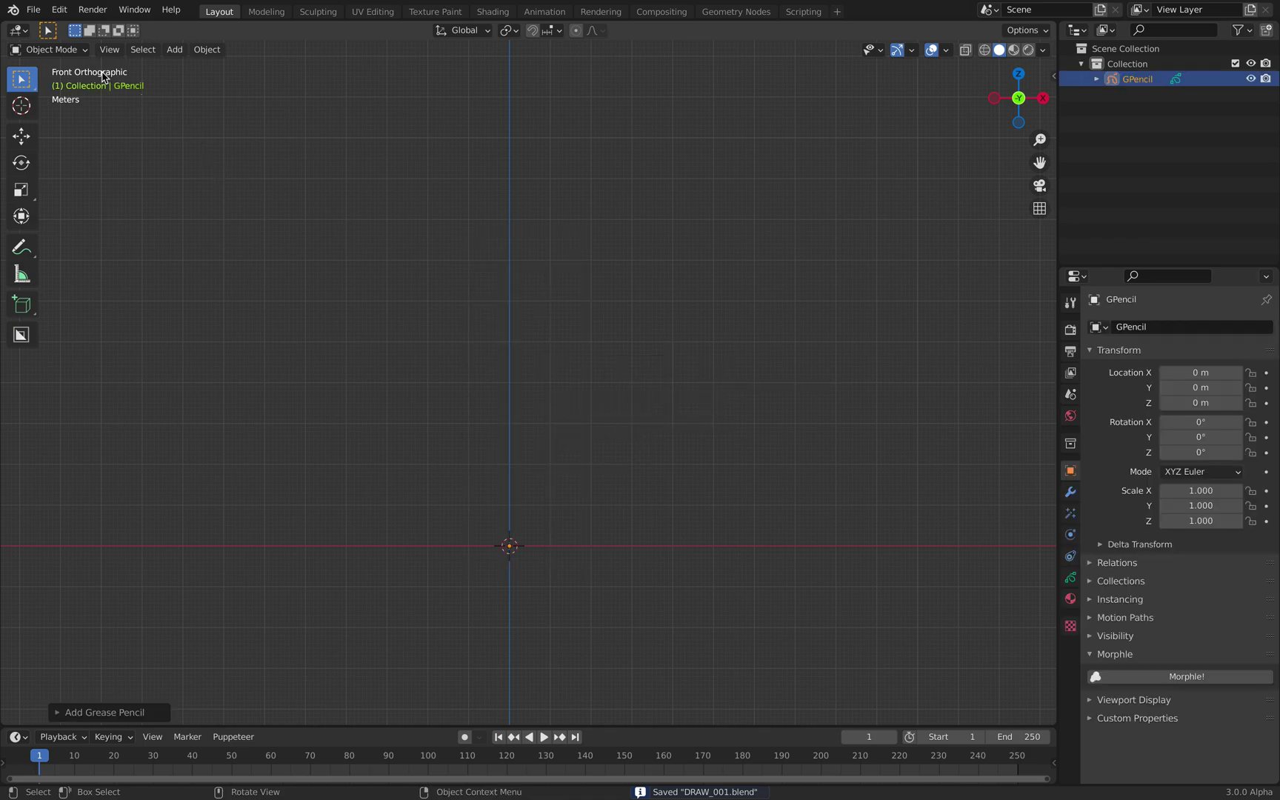
left_click(49, 49)
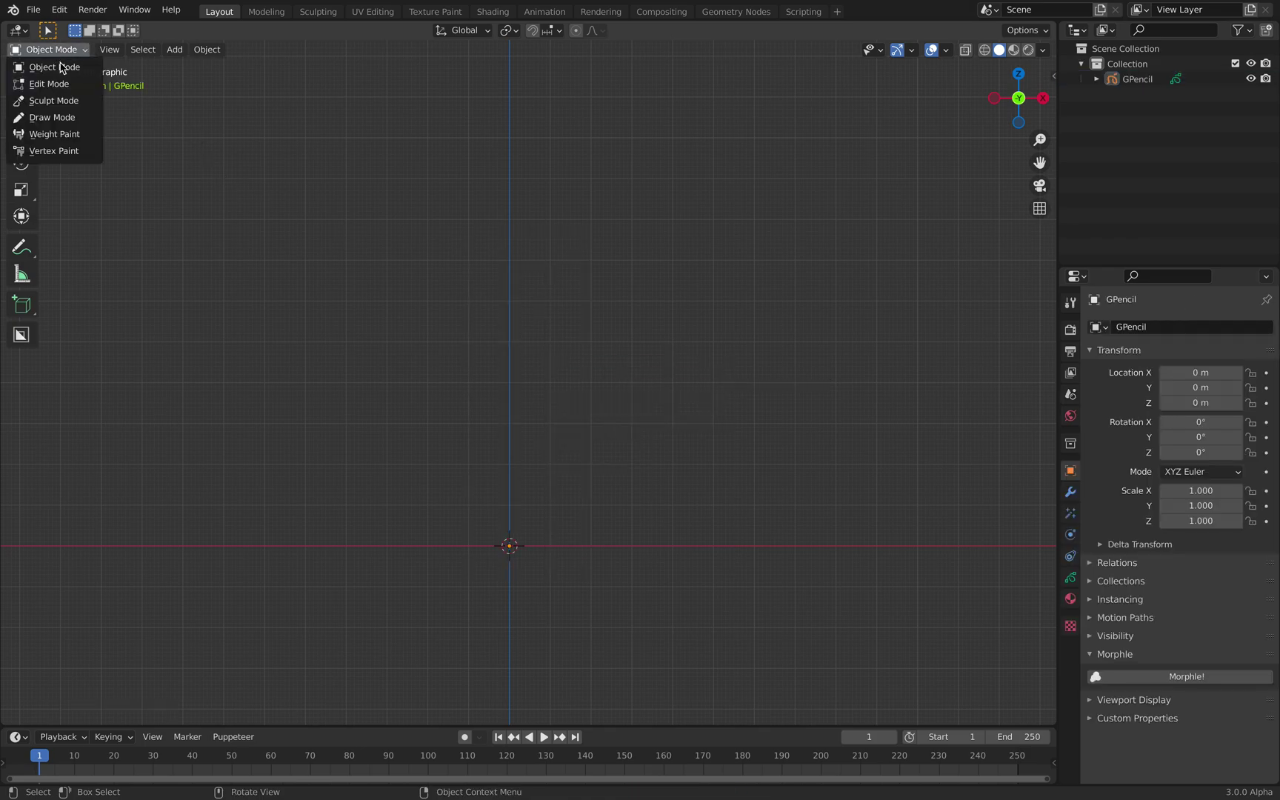
left_click(68, 119)
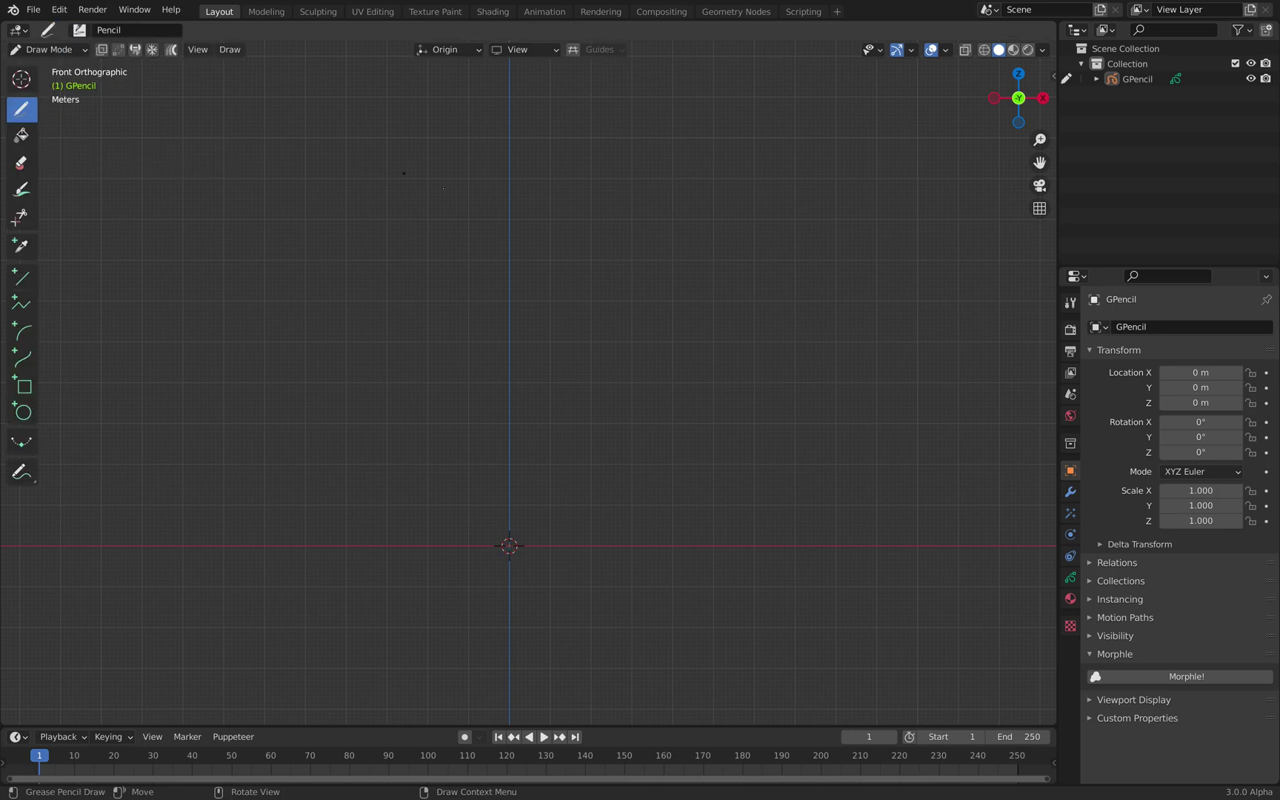
Step: Examine the Pencil brush's radius, strength and color settings
left_click(1054, 76)
left_click(1048, 100)
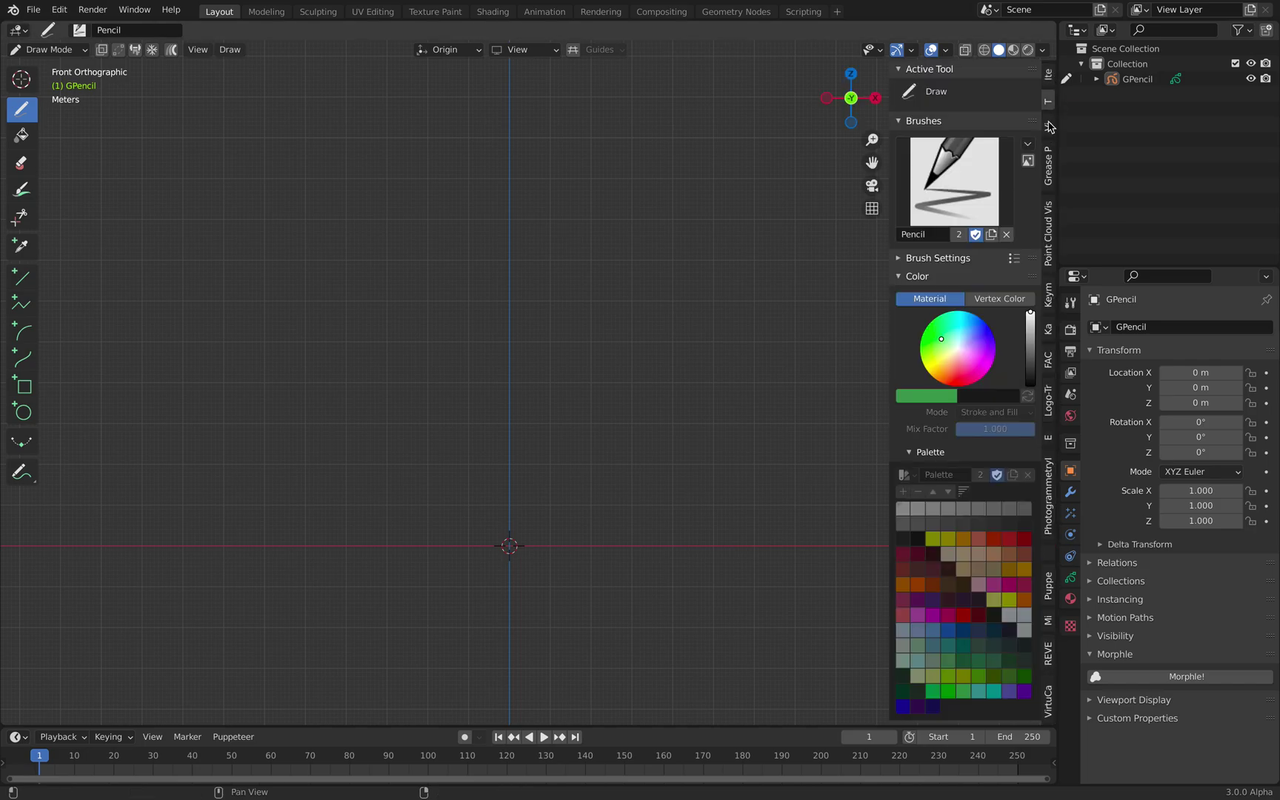
left_click_drag(987, 300, 1034, 299)
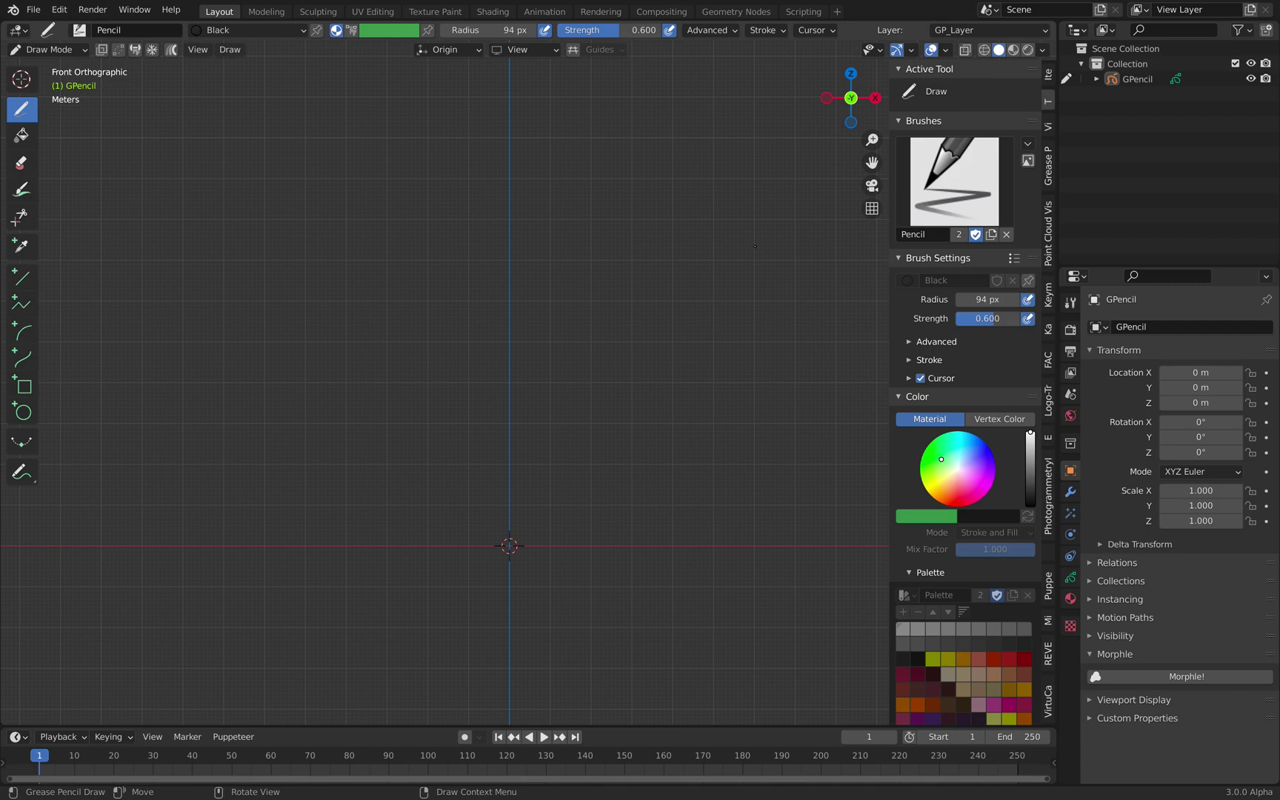
key("n")
key("n")
key("n")
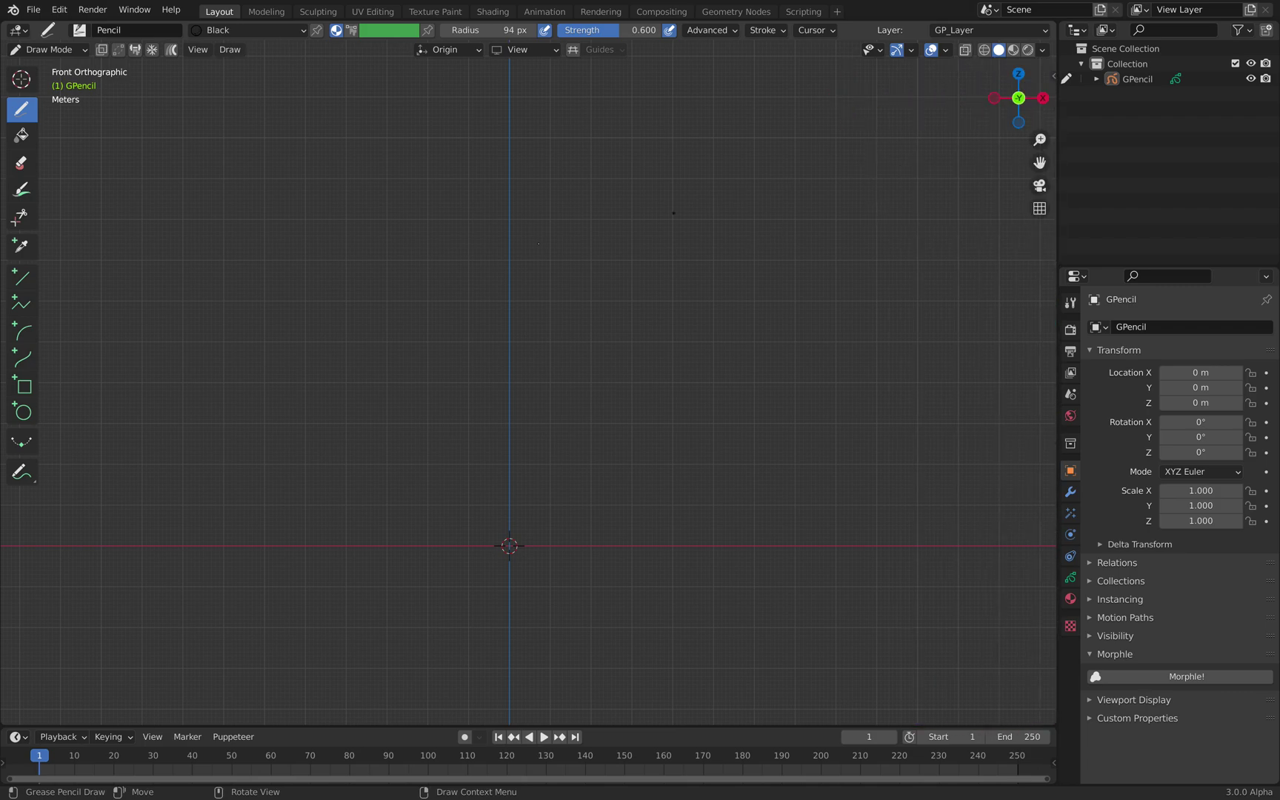
Step: Set the Pencil brush's strength to 1.000 and its radius to 87 px
middle_click_drag(539, 244, 536, 228, "shift")
right_click(486, 215)
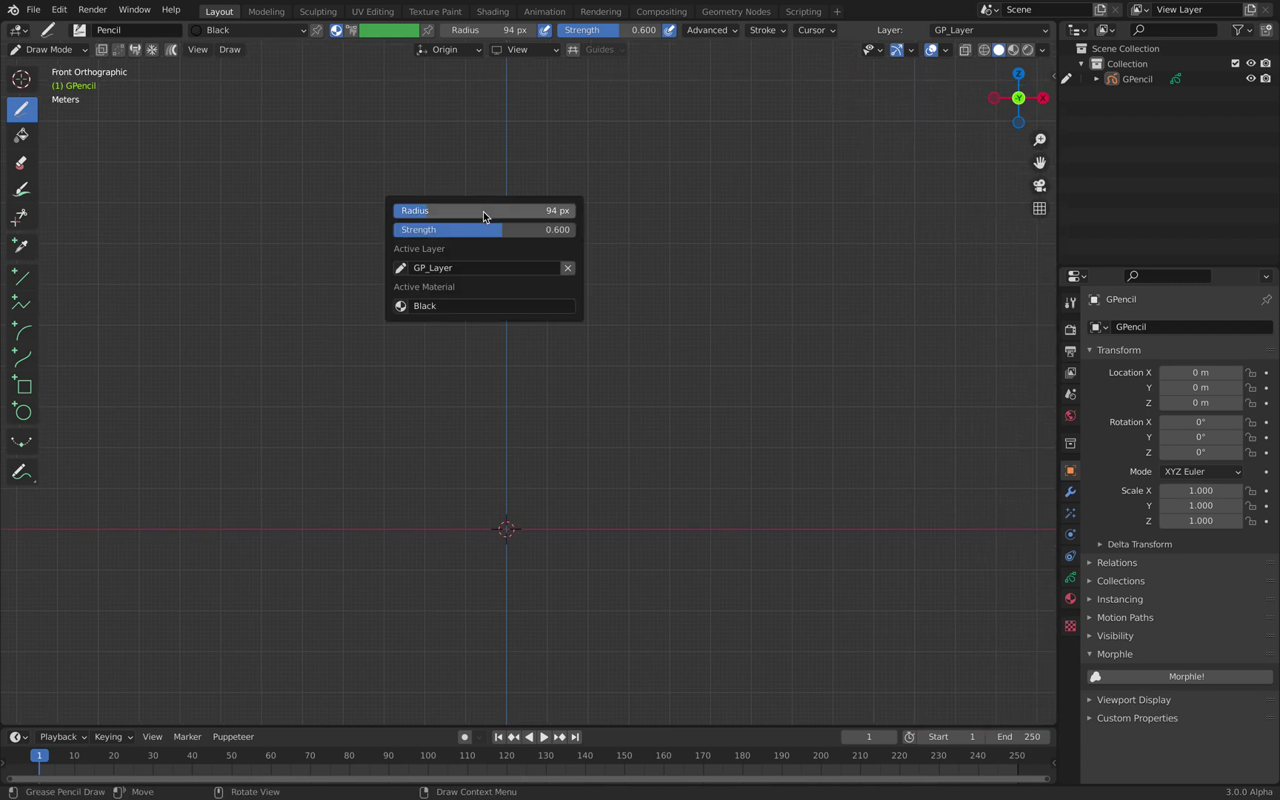
left_click_drag(467, 216, 576, 230)
left_click_drag(460, 214, 424, 214)
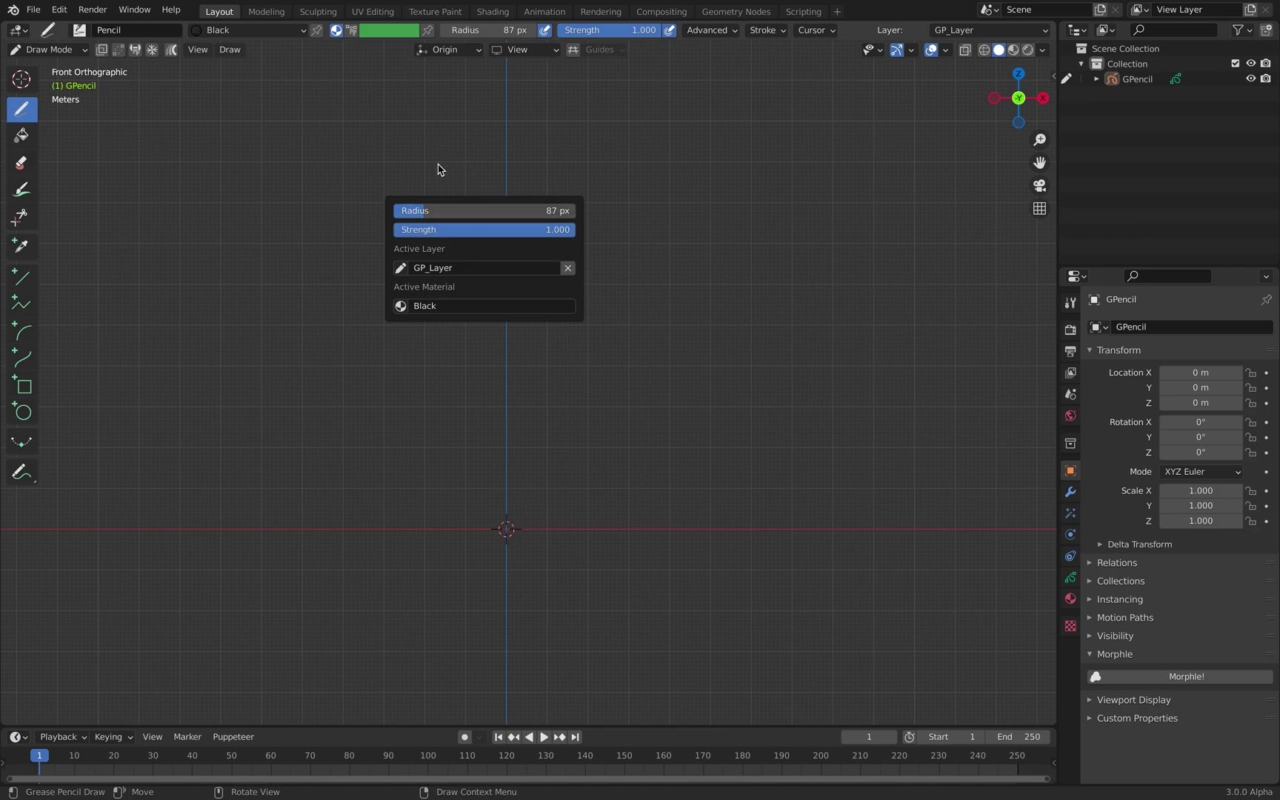
middle_click_drag(546, 209, 555, 306, "shift")
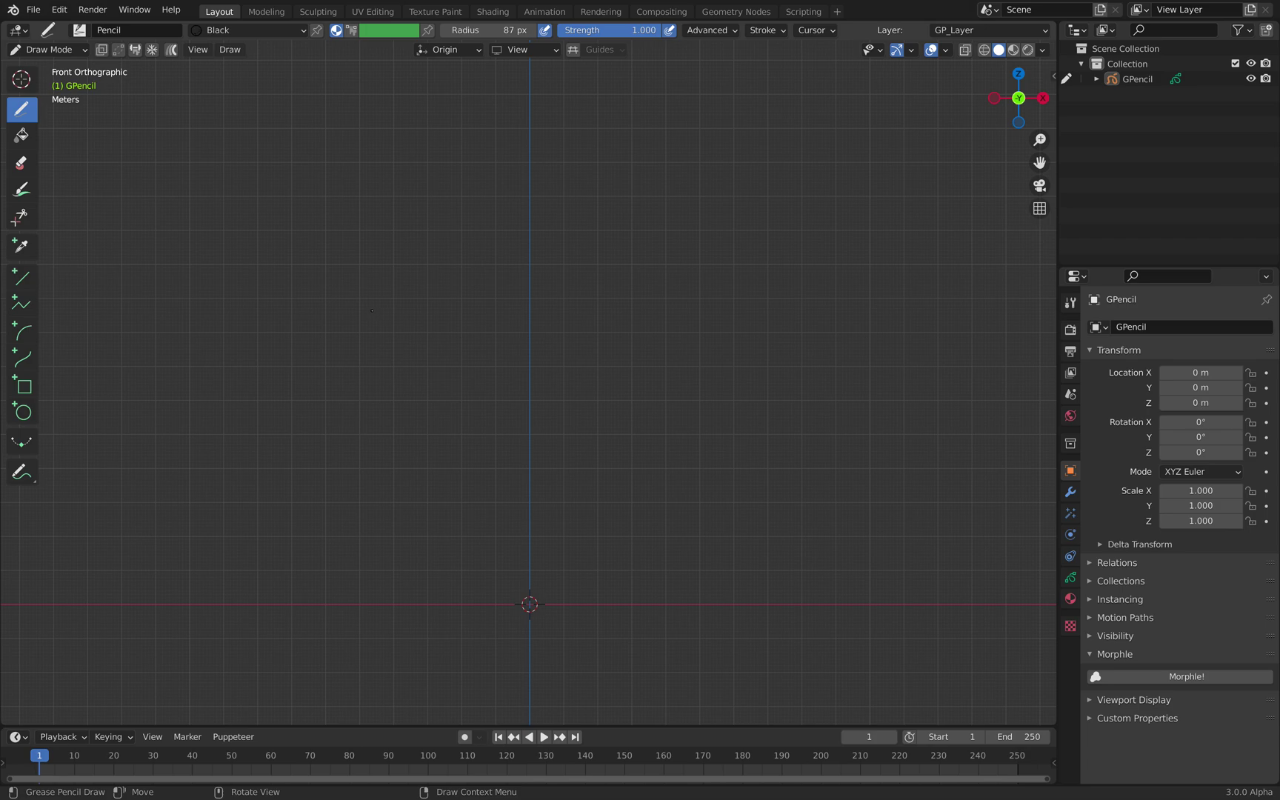
mouse_move(388, 338)
left_mouse_down()
mouse_move(593, 344)
mouse_move(641, 336)
mouse_move(645, 312)
left_mouse_up()
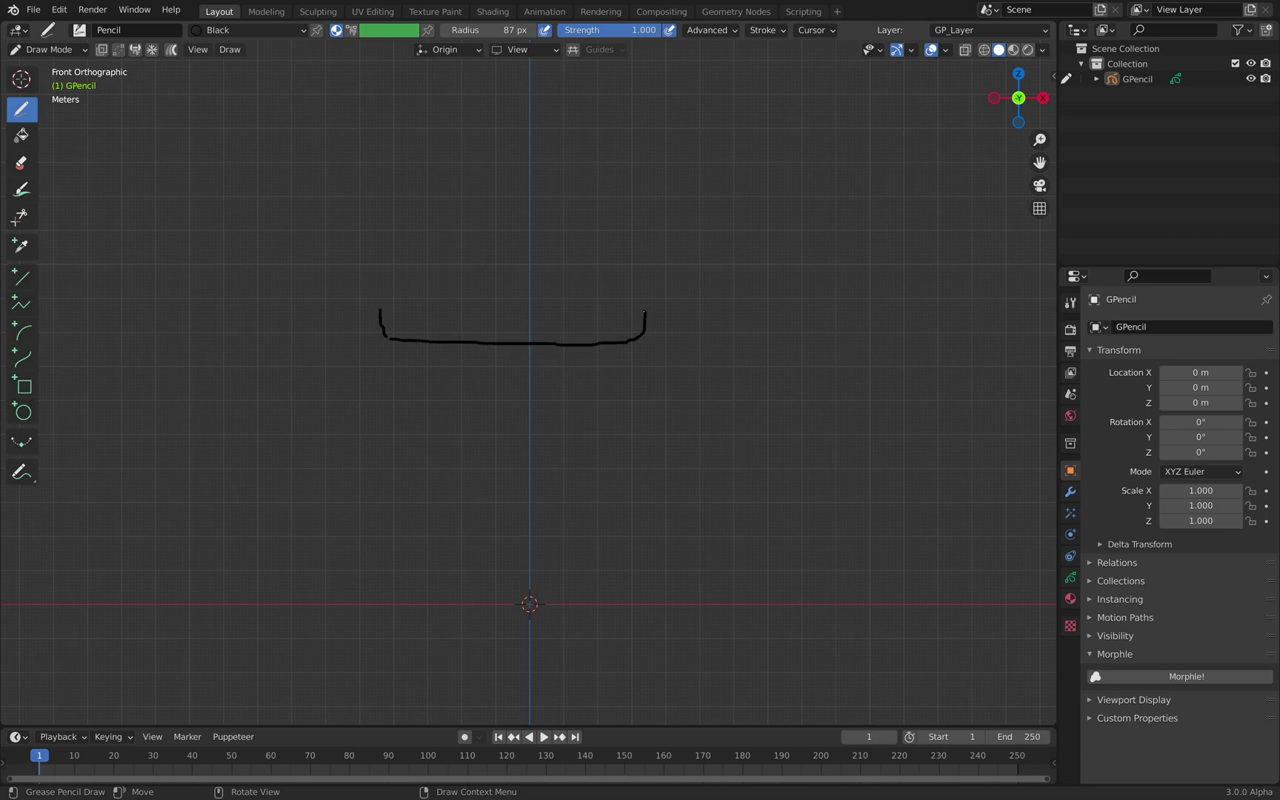
key("ctrl+Tab")
key("ctrl+z")
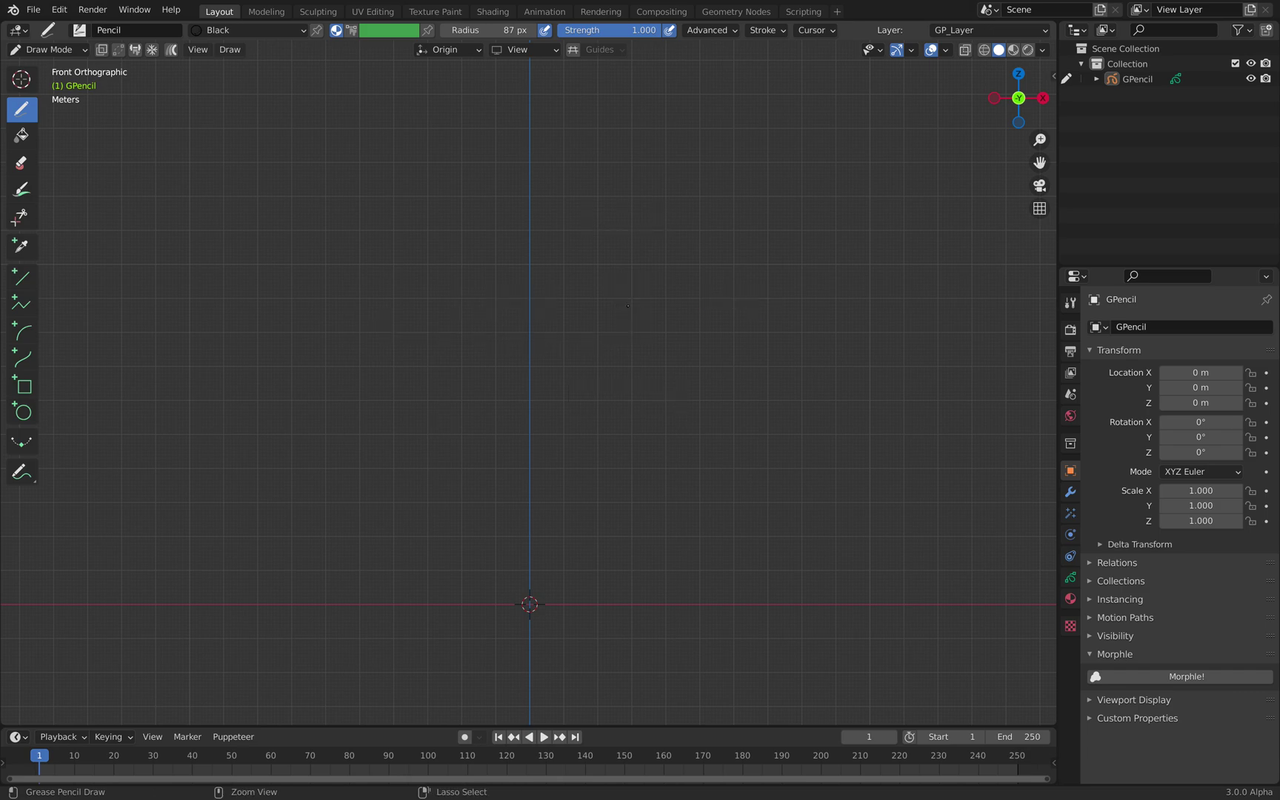
Step: Set the Pencil brush's radius to 133 px for thicker strokes
right_click(574, 300)
left_click_drag(579, 299, 615, 300)
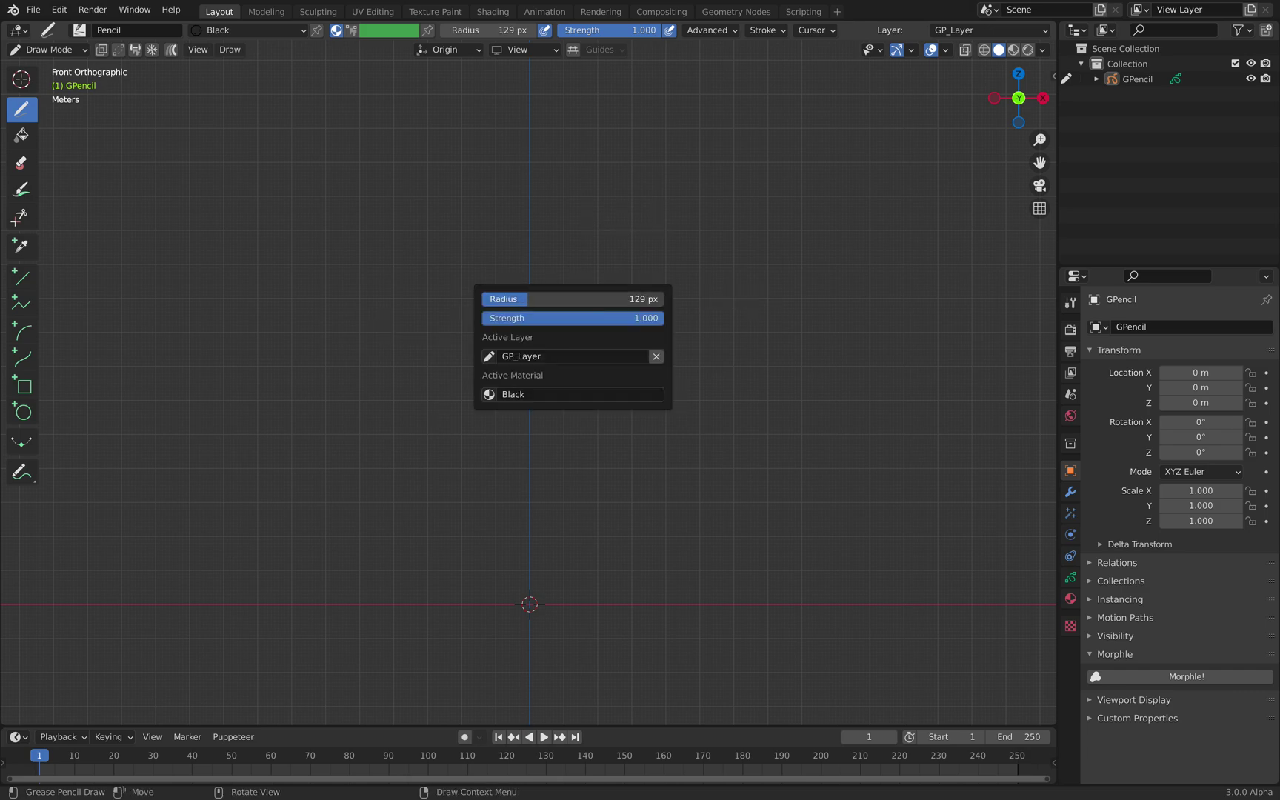
scroll(388, 315, "up", 1)
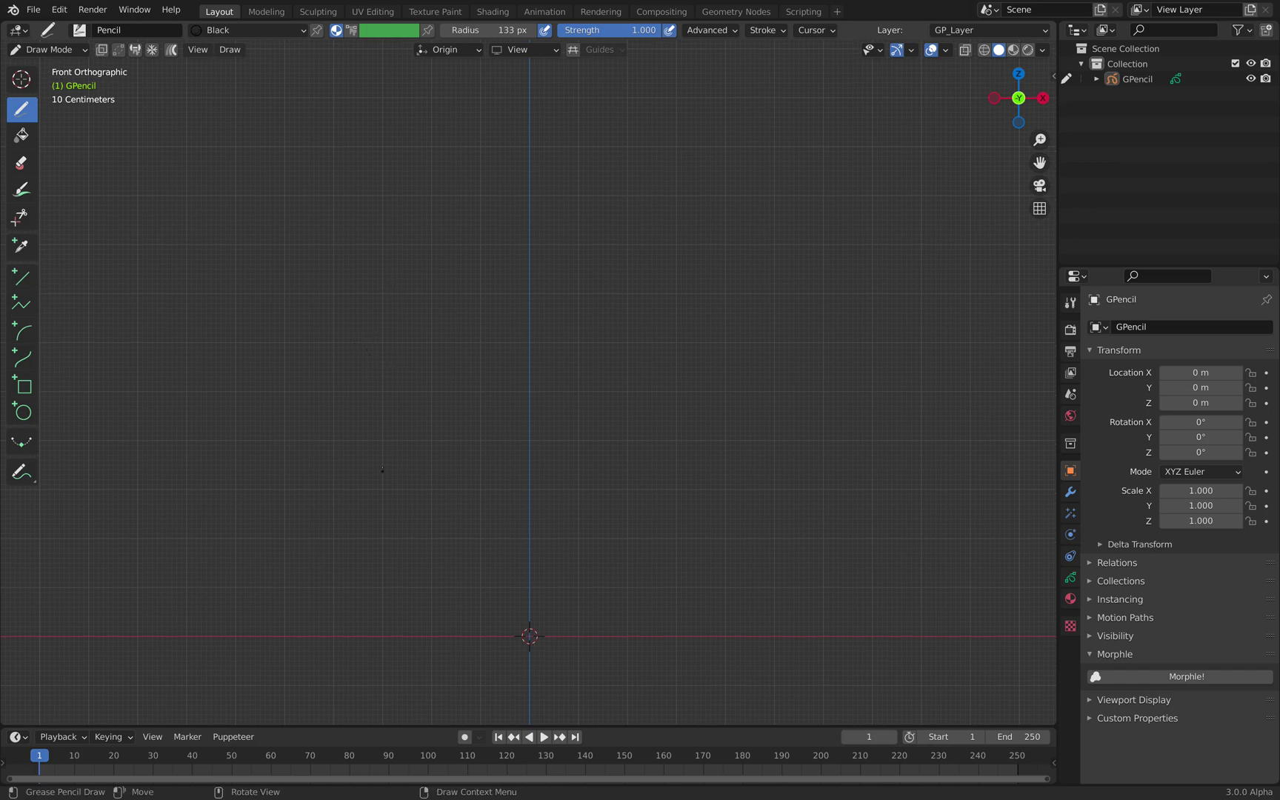
Step: Draw a bucket-shaped head with a rim band, a small rounded tab beneath the rim and a tall dome above it
mouse_move(382, 360)
left_mouse_down()
mouse_move(396, 393)
mouse_move(442, 400)
mouse_move(659, 399)
mouse_move(691, 354)
mouse_move(383, 357)
mouse_move(416, 558)
mouse_move(508, 590)
mouse_move(669, 574)
left_mouse_up()
left_click_drag(691, 403, 670, 573)
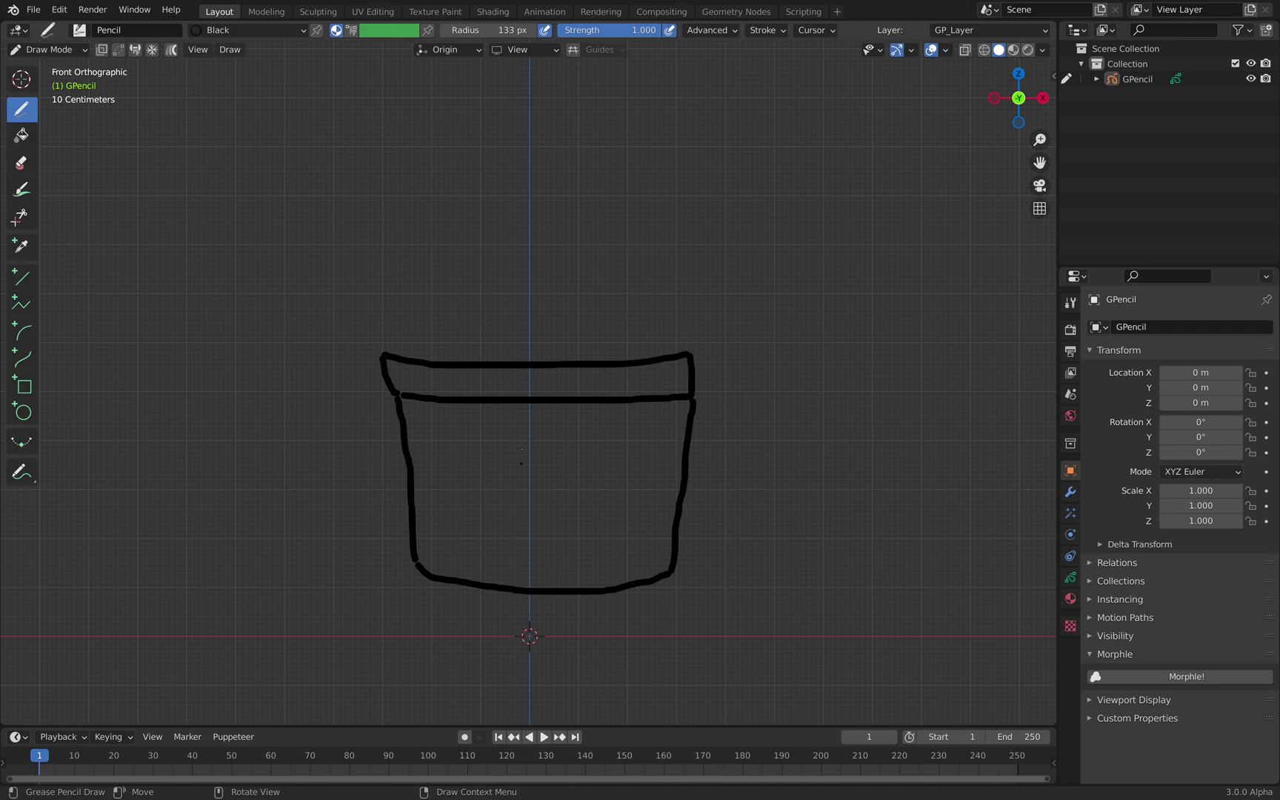
mouse_move(490, 404)
left_mouse_down()
mouse_move(515, 431)
mouse_move(583, 435)
mouse_move(599, 406)
left_mouse_up()
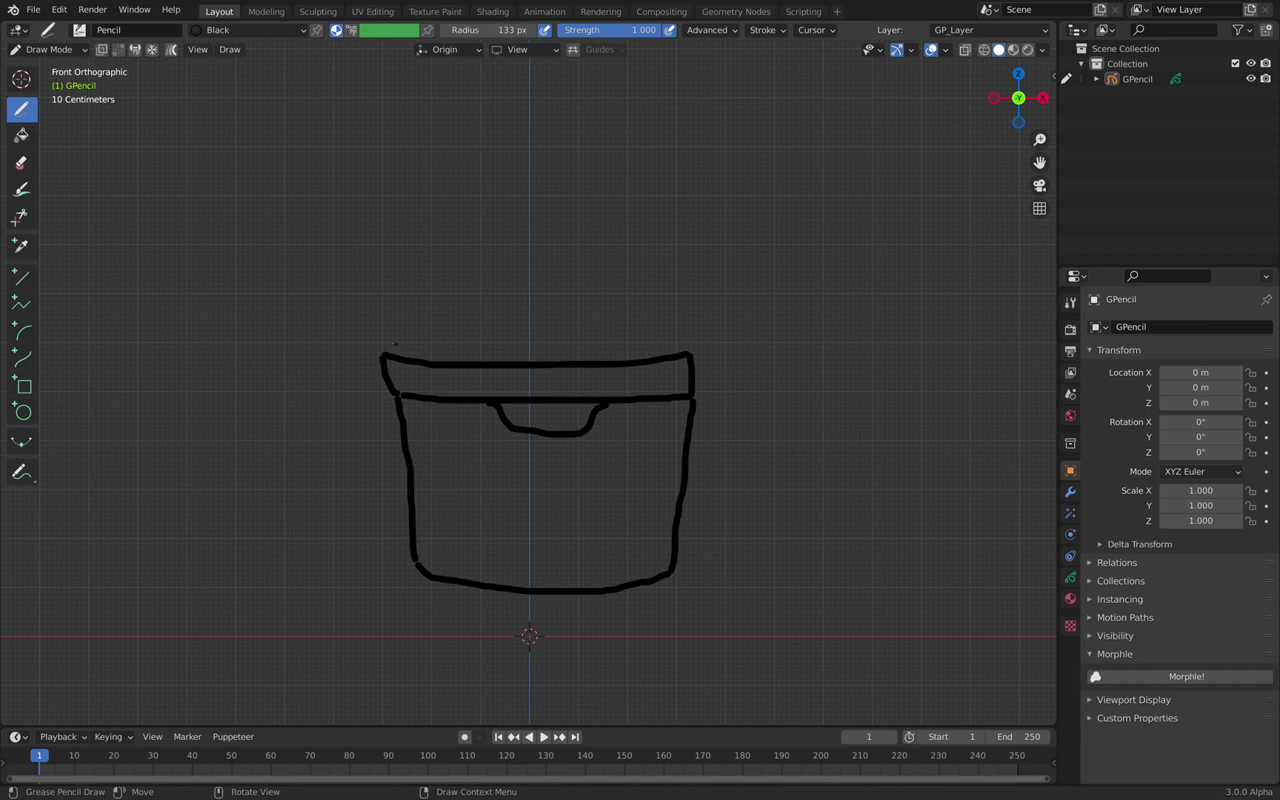
mouse_move(391, 349)
left_mouse_down()
mouse_move(393, 288)
mouse_move(430, 230)
mouse_move(483, 190)
mouse_move(515, 185)
mouse_move(561, 185)
mouse_move(645, 227)
mouse_move(690, 302)
mouse_move(691, 349)
left_mouse_up()
Step: Draw a large oval eye with iris and pupil inside the dome, plus three small round eyes with dot pupils beneath it
scroll(486, 328, "up", 3)
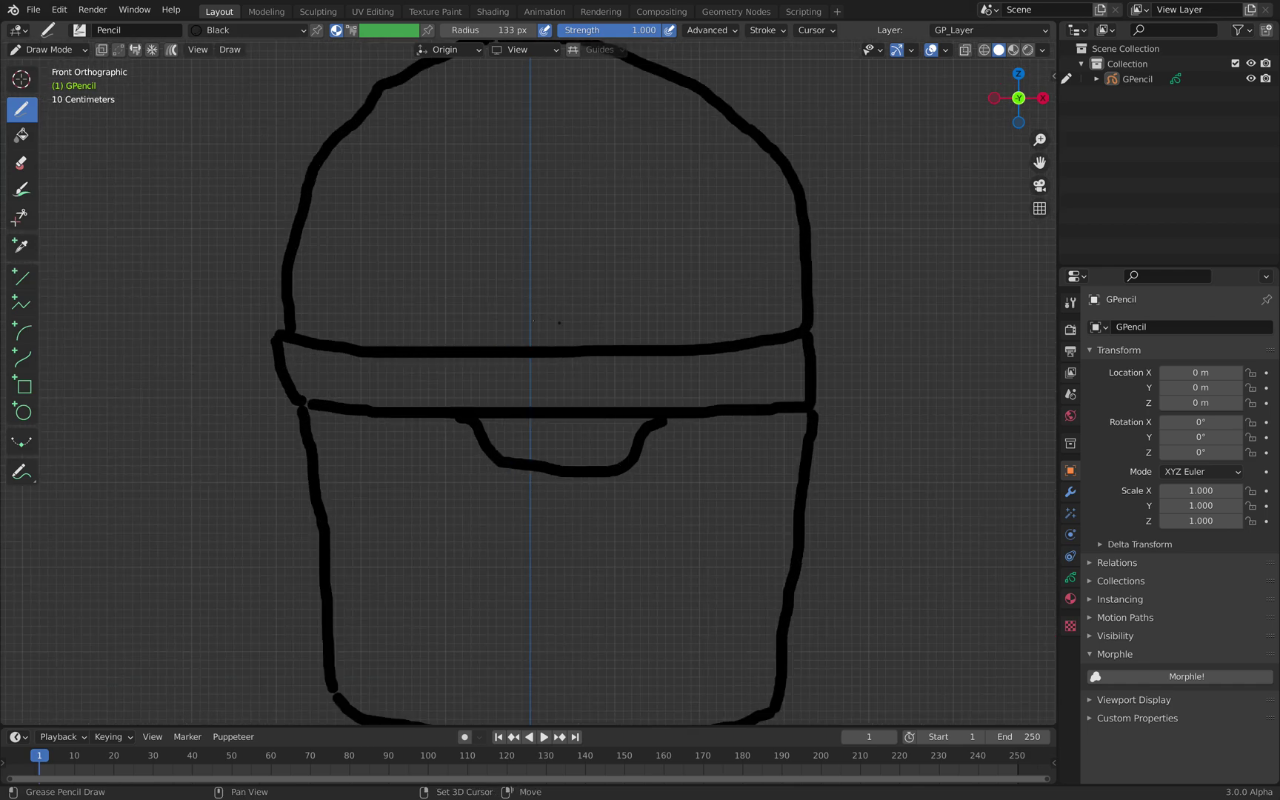
mouse_move(500, 222)
left_mouse_down()
mouse_move(480, 278)
mouse_move(587, 280)
mouse_move(551, 215)
mouse_move(493, 220)
mouse_move(501, 194)
mouse_move(512, 244)
mouse_move(561, 260)
mouse_move(536, 218)
mouse_move(545, 237)
mouse_move(552, 224)
left_mouse_up()
key("ctrl+z")
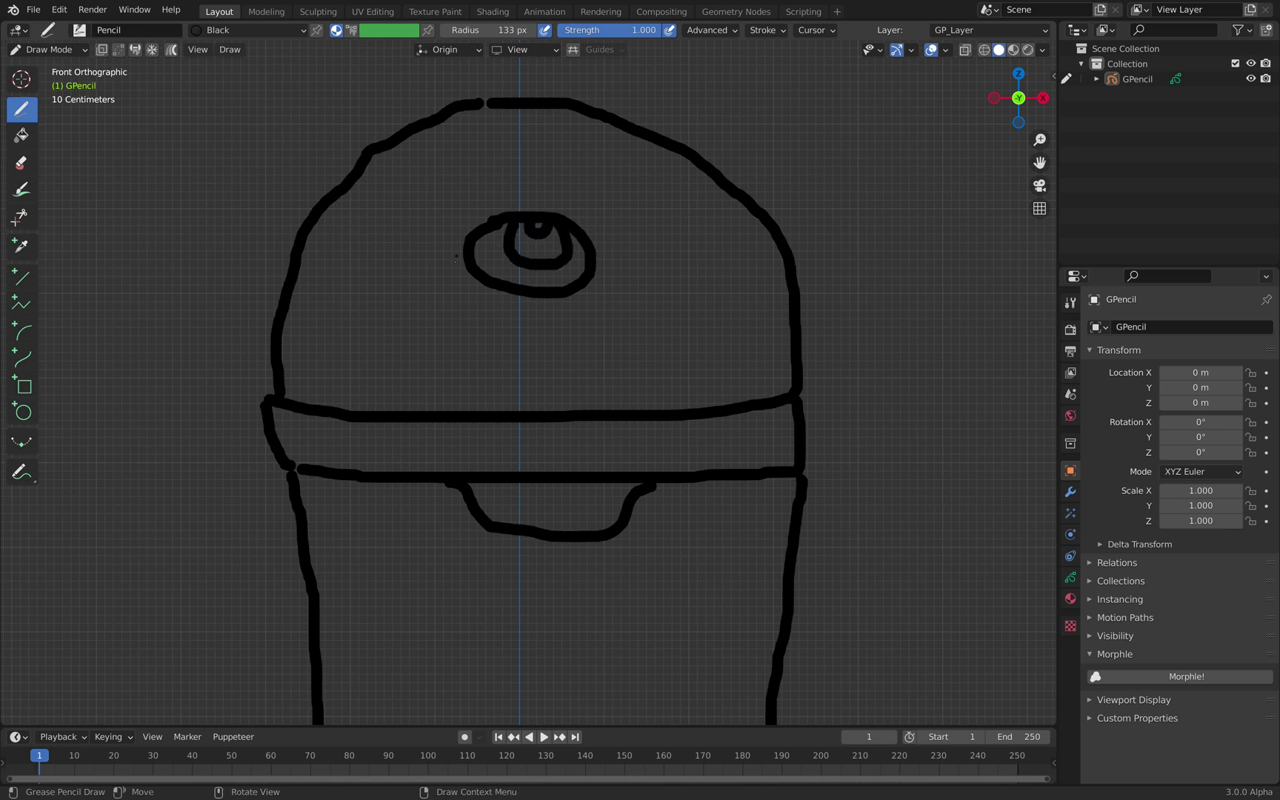
mouse_move(441, 280)
left_mouse_down()
mouse_move(433, 339)
mouse_move(448, 277)
left_mouse_up()
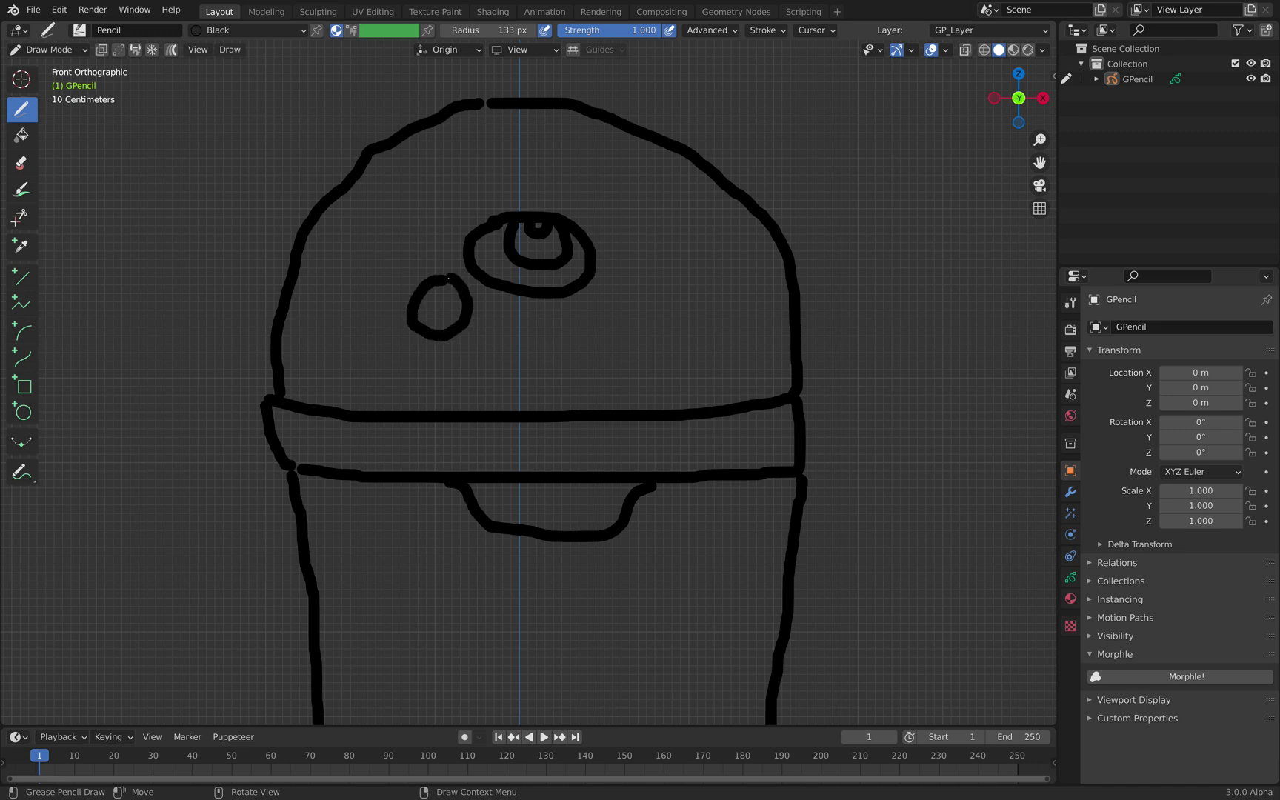
left_click(438, 304)
mouse_move(629, 290)
left_mouse_down()
mouse_move(604, 317)
mouse_move(644, 311)
mouse_move(631, 291)
left_mouse_up()
mouse_move(527, 307)
left_mouse_down()
mouse_move(522, 333)
mouse_move(564, 315)
mouse_move(529, 304)
left_mouse_up()
left_click(542, 323)
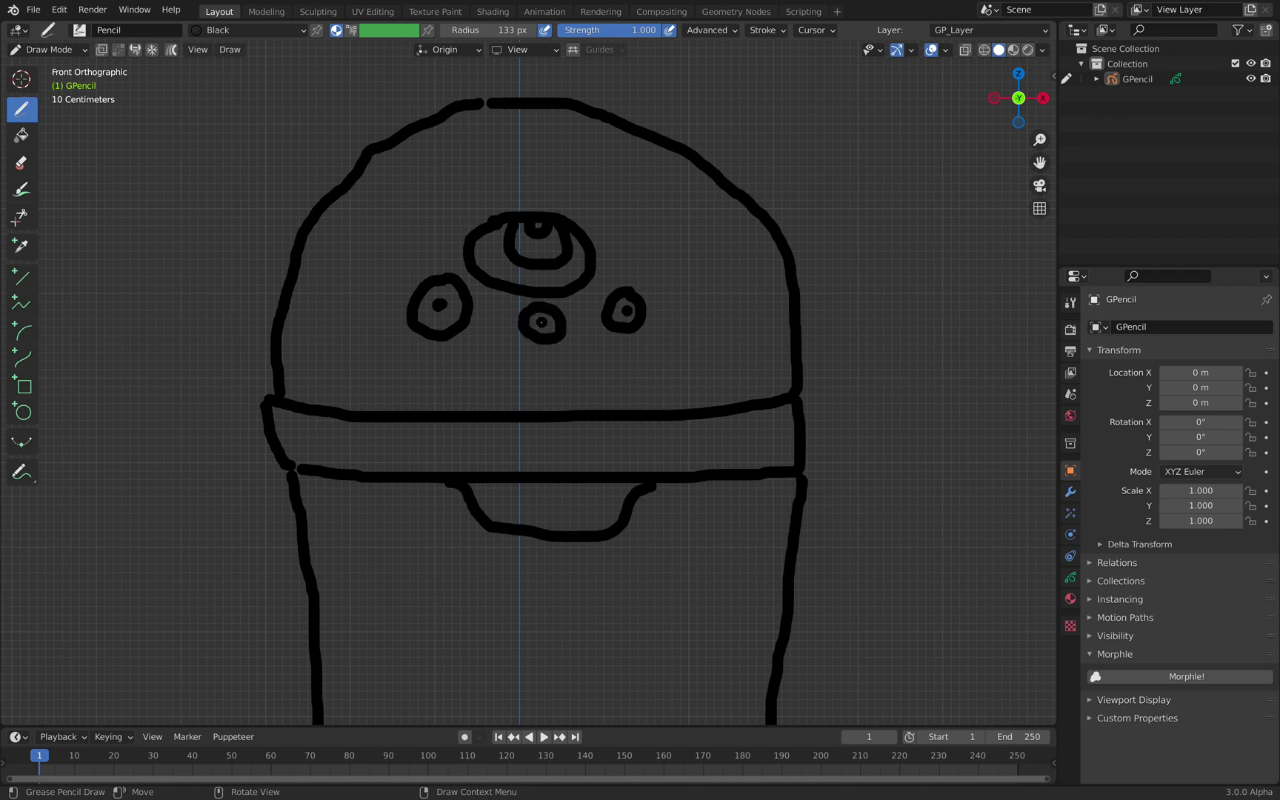
Step: Draw a wavy body outline around the dome's eyes, a curved spike on each side and a short mouth stroke
mouse_move(395, 291)
left_mouse_down()
mouse_move(393, 349)
mouse_move(433, 408)
mouse_move(430, 235)
mouse_move(453, 206)
mouse_move(567, 191)
mouse_move(612, 231)
mouse_move(661, 339)
mouse_move(664, 369)
mouse_move(640, 407)
mouse_move(722, 290)
mouse_move(739, 381)
mouse_move(730, 404)
left_mouse_up()
mouse_move(400, 411)
left_mouse_down()
mouse_move(326, 309)
mouse_move(325, 381)
mouse_move(340, 404)
left_mouse_up()
left_click_drag(522, 377, 549, 376)
Step: Draw two heavy eyelids on the head below the rim, each with a rounded eye and pupil hanging beneath it
scroll(573, 335, "down", 3)
scroll(573, 335, "up", 3)
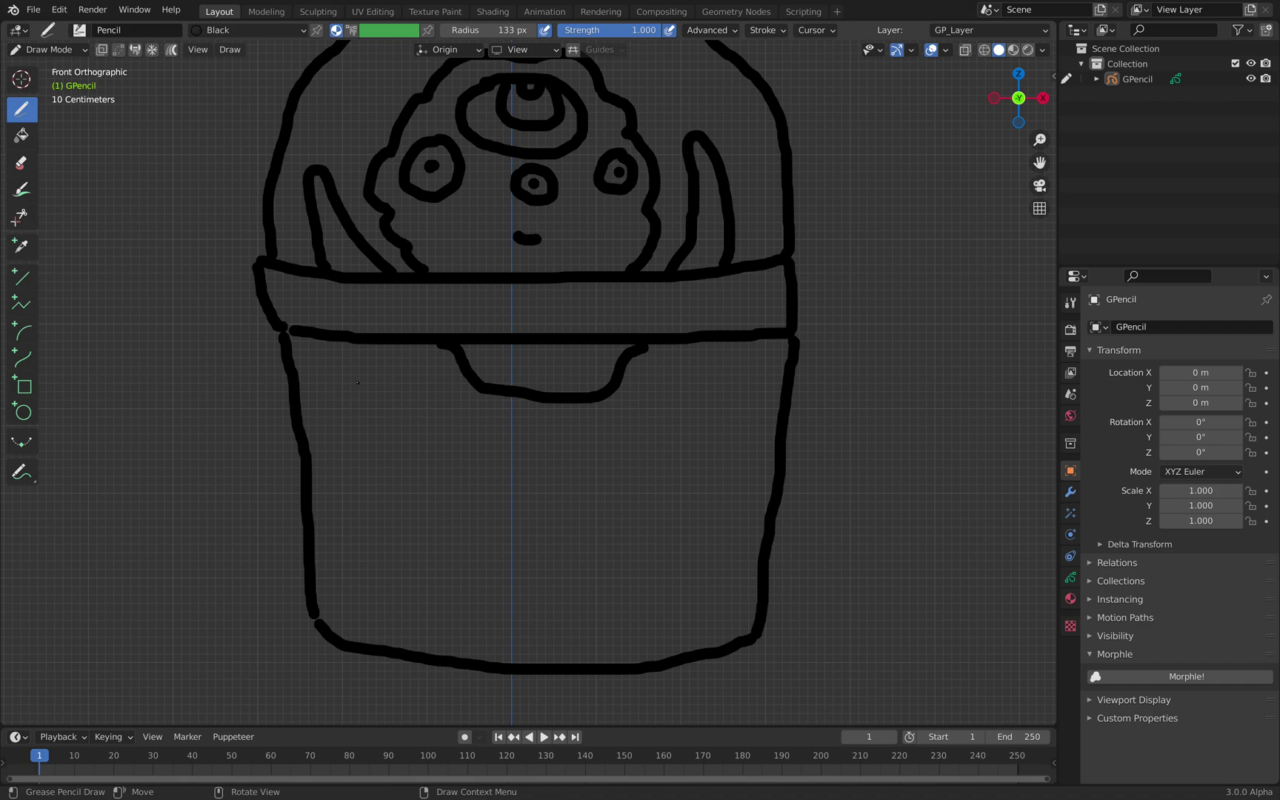
mouse_move(322, 396)
left_mouse_down()
mouse_move(359, 374)
mouse_move(452, 385)
mouse_move(385, 419)
mouse_move(310, 406)
mouse_move(320, 396)
left_mouse_up()
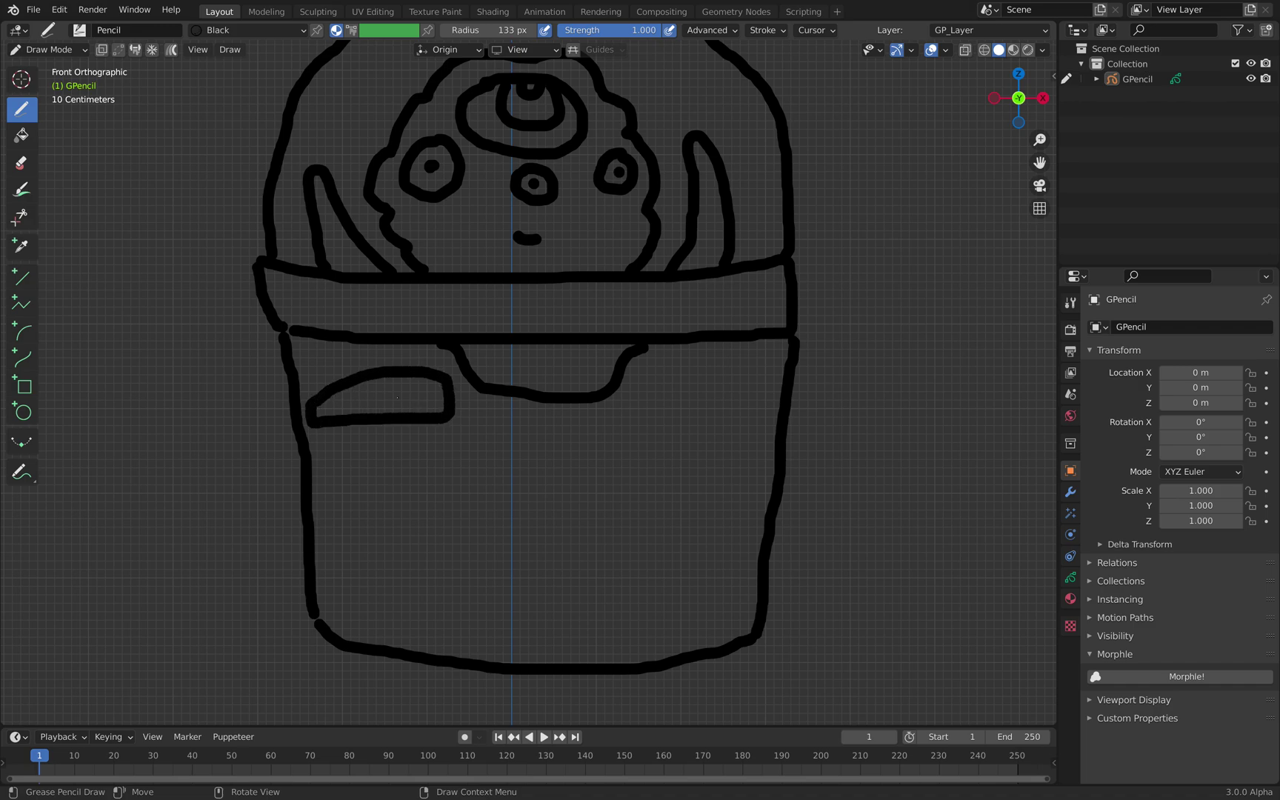
mouse_move(659, 374)
left_mouse_down()
mouse_move(756, 378)
mouse_move(752, 414)
mouse_move(659, 416)
mouse_move(652, 377)
left_mouse_up()
middle_click_drag(652, 377, 657, 338, "shift")
mouse_move(361, 384)
left_mouse_down()
mouse_move(363, 424)
mouse_move(444, 400)
mouse_move(441, 374)
mouse_move(396, 416)
mouse_move(428, 384)
left_mouse_up()
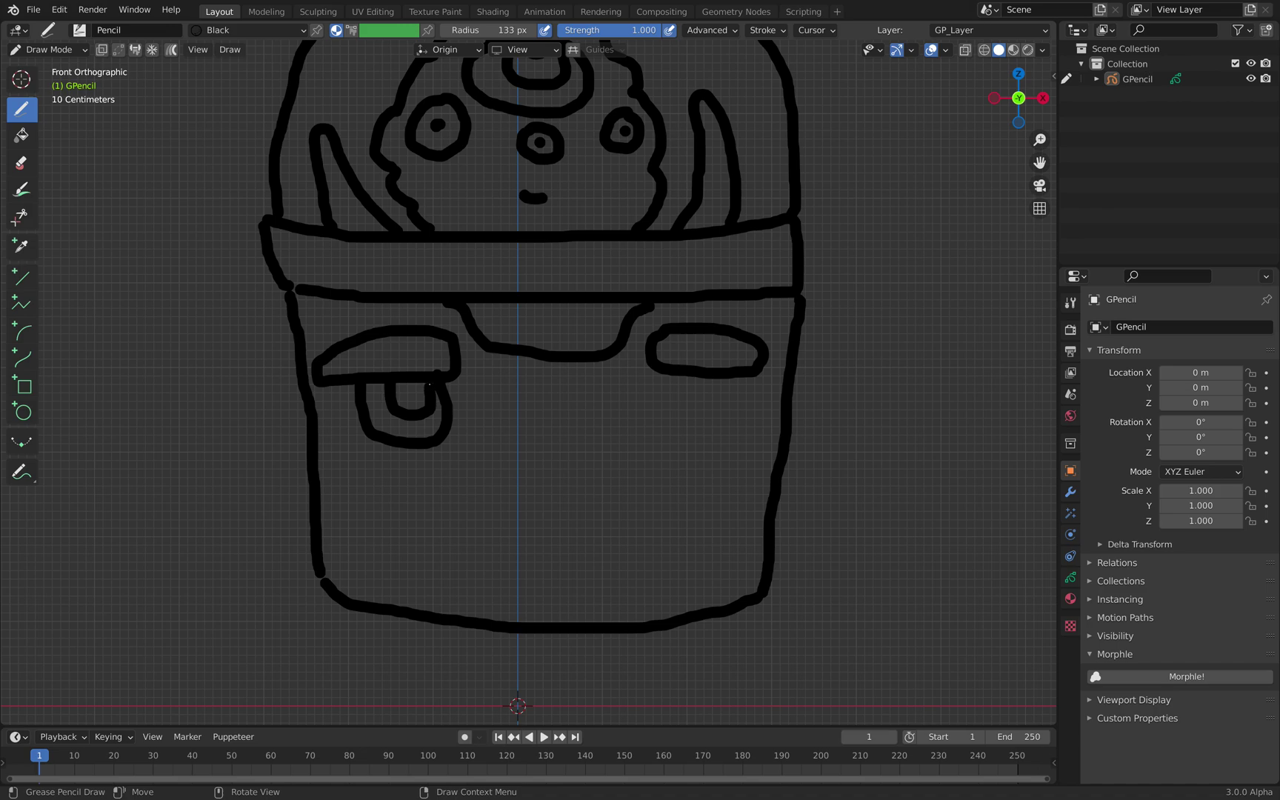
mouse_move(660, 371)
left_mouse_down()
mouse_move(666, 436)
mouse_move(737, 404)
mouse_move(726, 368)
mouse_move(693, 396)
mouse_move(702, 376)
left_mouse_up()
Step: Draw a wavy lip line across the lower head with an open mouth beneath it and a row of lower teeth
middle_click_drag(549, 408, 559, 385, "shift")
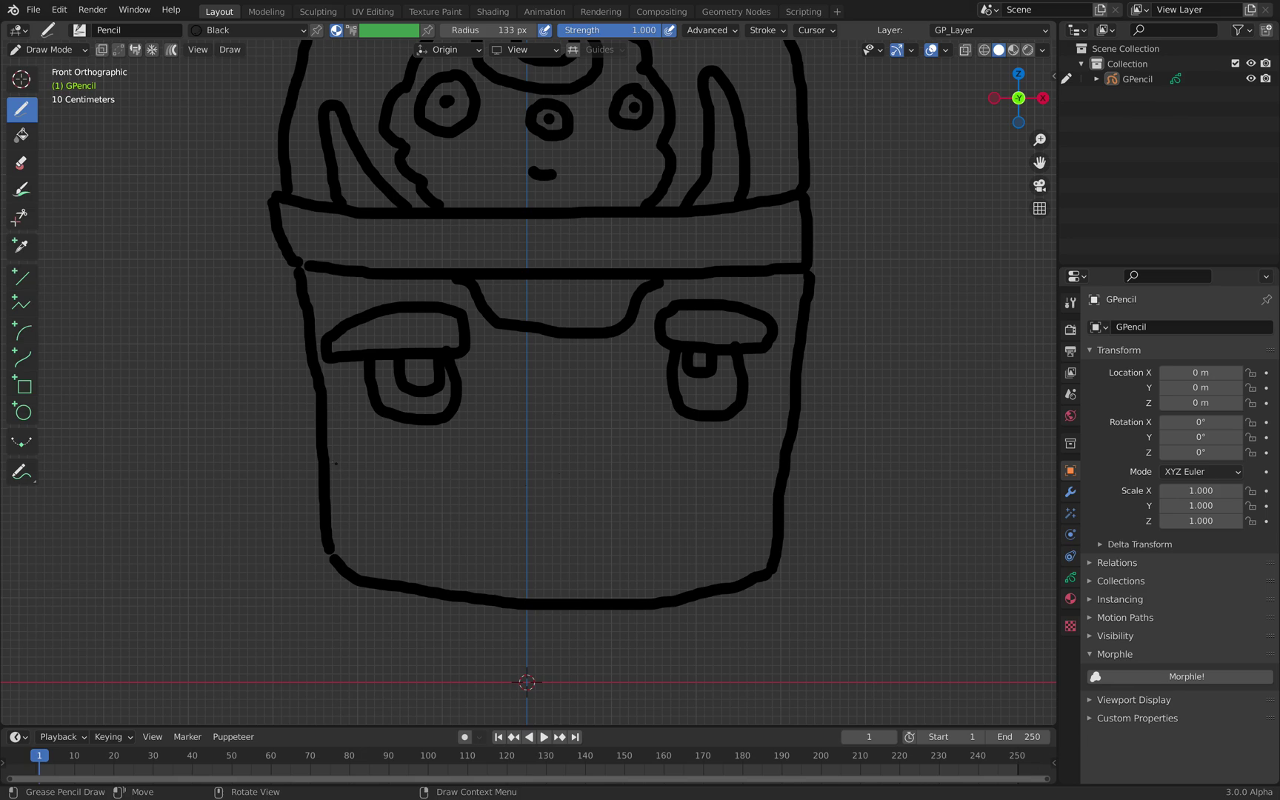
mouse_move(331, 461)
left_mouse_down()
mouse_move(433, 470)
mouse_move(782, 457)
left_mouse_up()
mouse_move(390, 469)
left_mouse_down()
mouse_move(467, 532)
mouse_move(624, 534)
mouse_move(730, 514)
mouse_move(732, 463)
left_mouse_up()
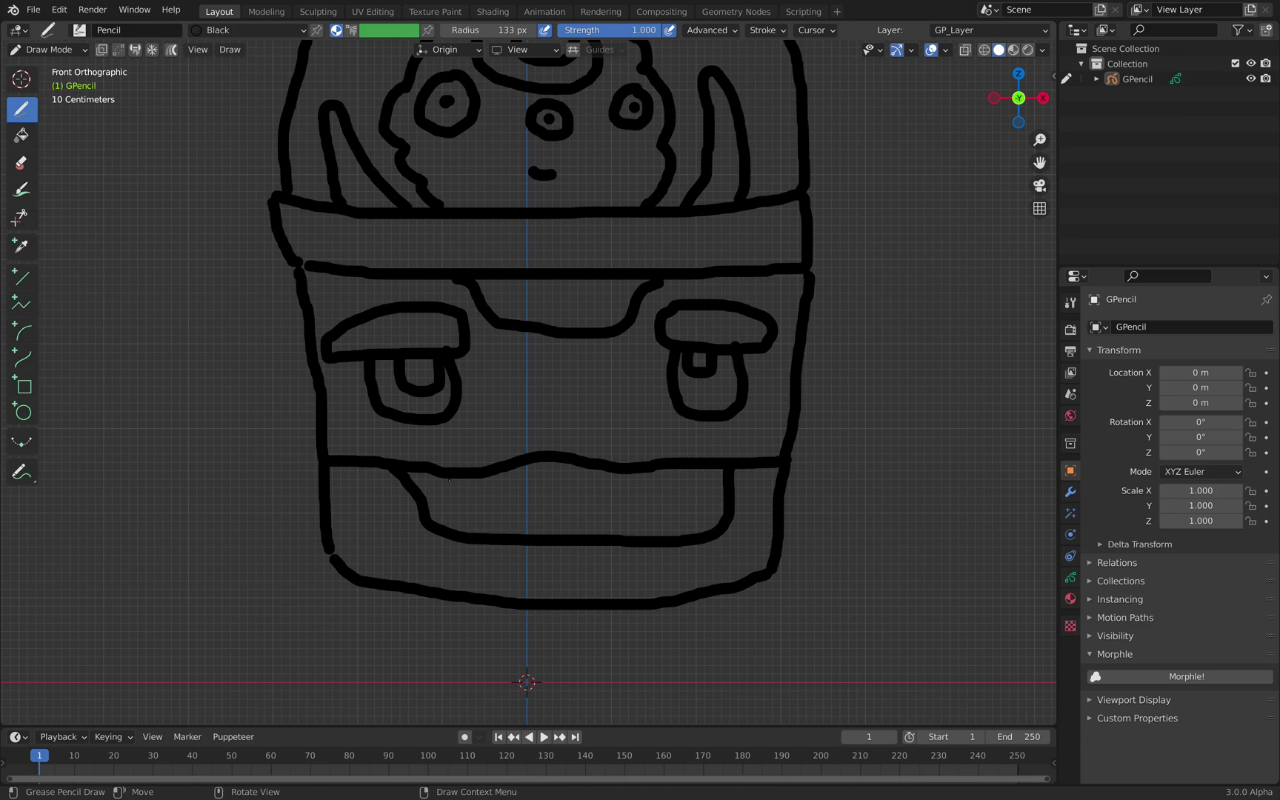
mouse_move(426, 508)
left_mouse_down()
mouse_move(496, 505)
mouse_move(496, 533)
mouse_move(539, 510)
mouse_move(545, 535)
mouse_move(602, 506)
mouse_move(604, 534)
mouse_move(660, 535)
mouse_move(715, 490)
mouse_move(722, 523)
left_mouse_up()
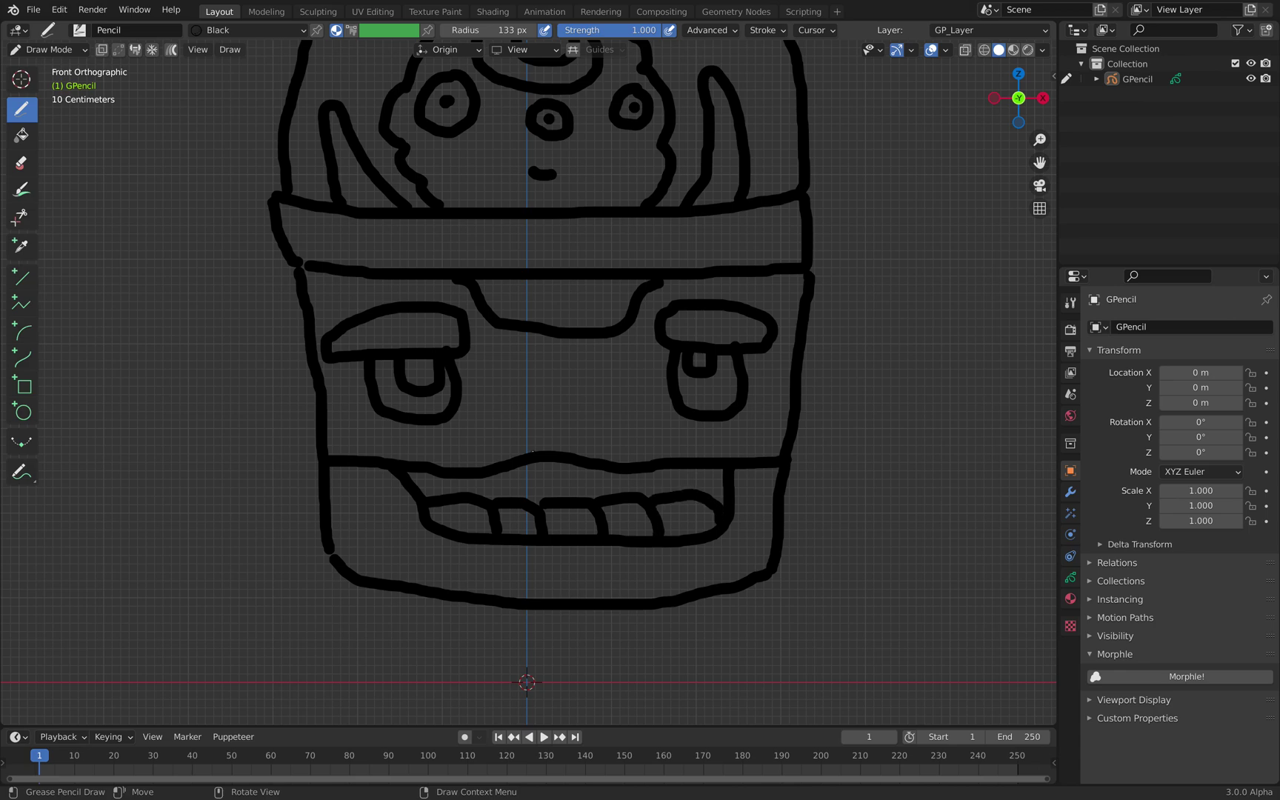
Step: Draw an arched nose with a curved outer contour above the lip, and add an ear on each side of the head
mouse_move(529, 452)
left_mouse_down()
mouse_move(547, 386)
mouse_move(600, 417)
mouse_move(603, 461)
left_mouse_up()
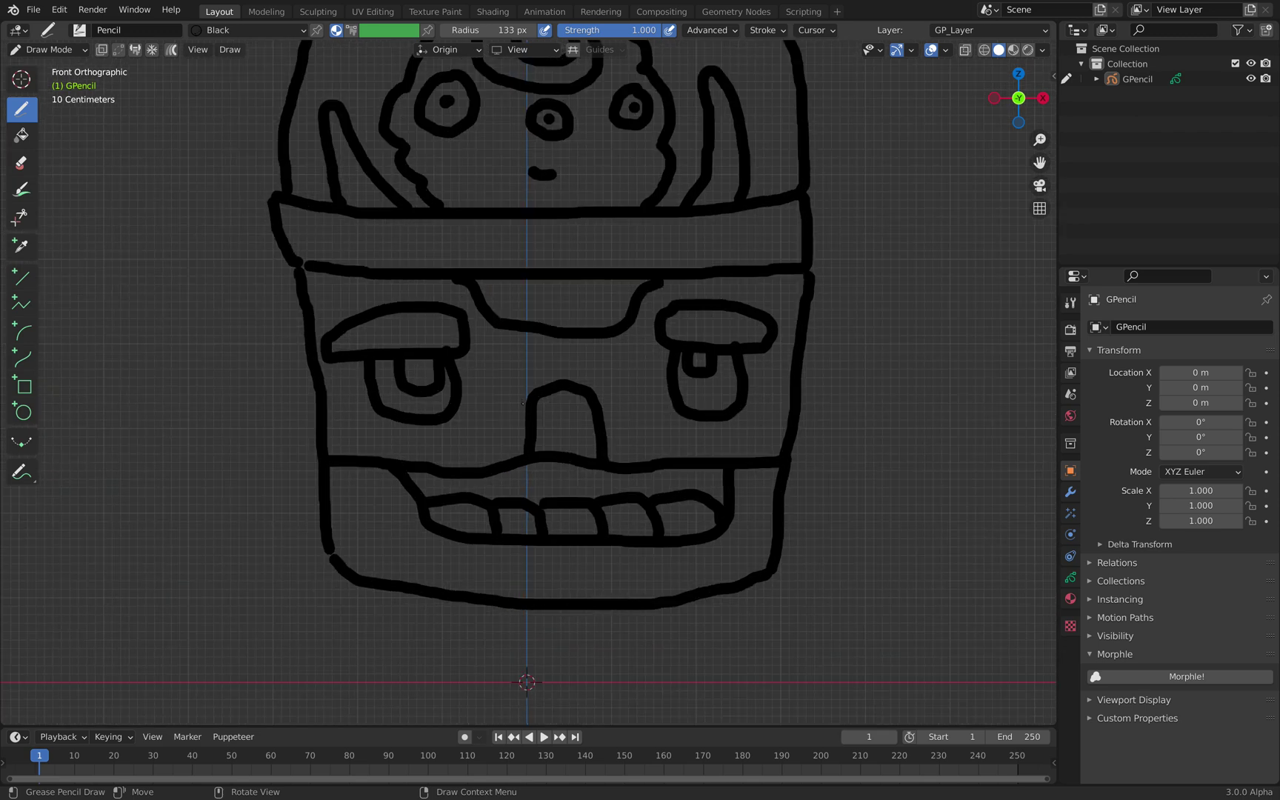
mouse_move(505, 413)
left_mouse_down()
mouse_move(545, 357)
mouse_move(628, 398)
mouse_move(609, 421)
left_mouse_up()
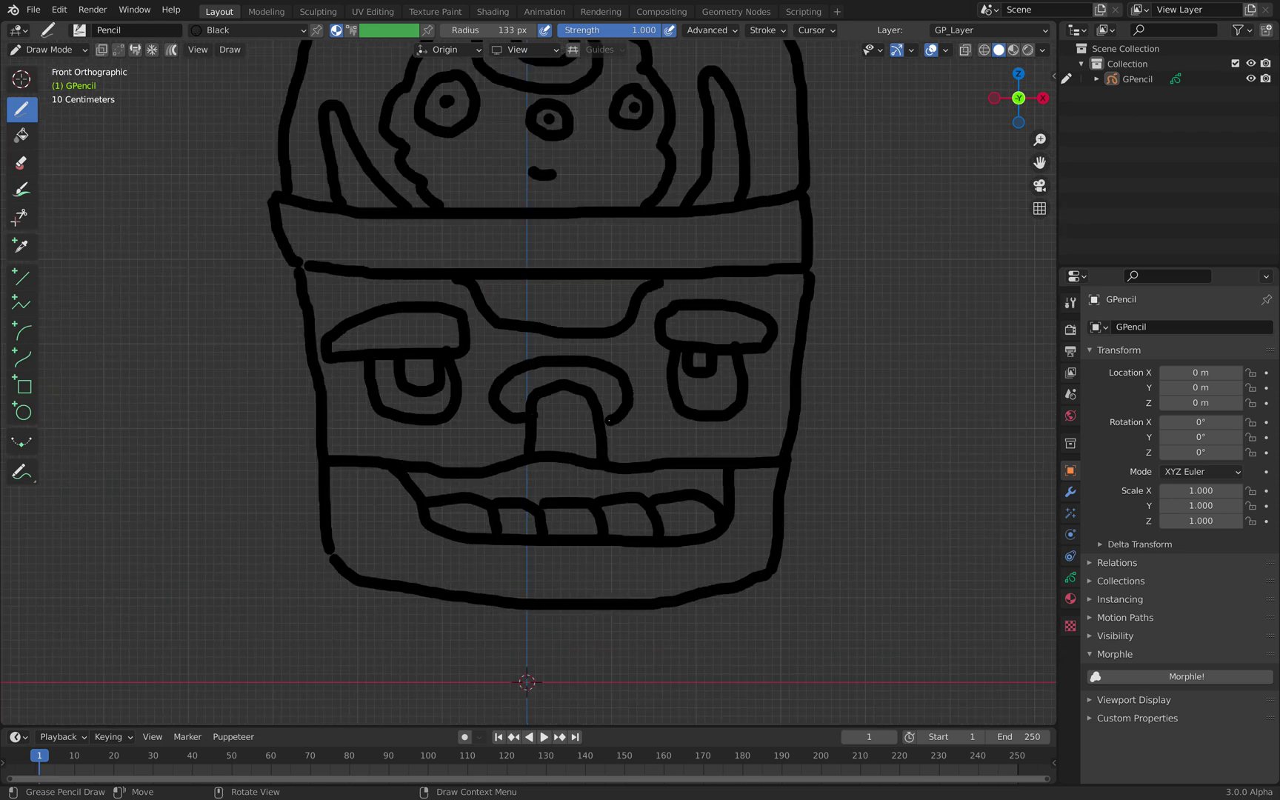
mouse_move(313, 307)
left_mouse_down()
mouse_move(279, 311)
mouse_move(289, 398)
mouse_move(311, 408)
left_mouse_up()
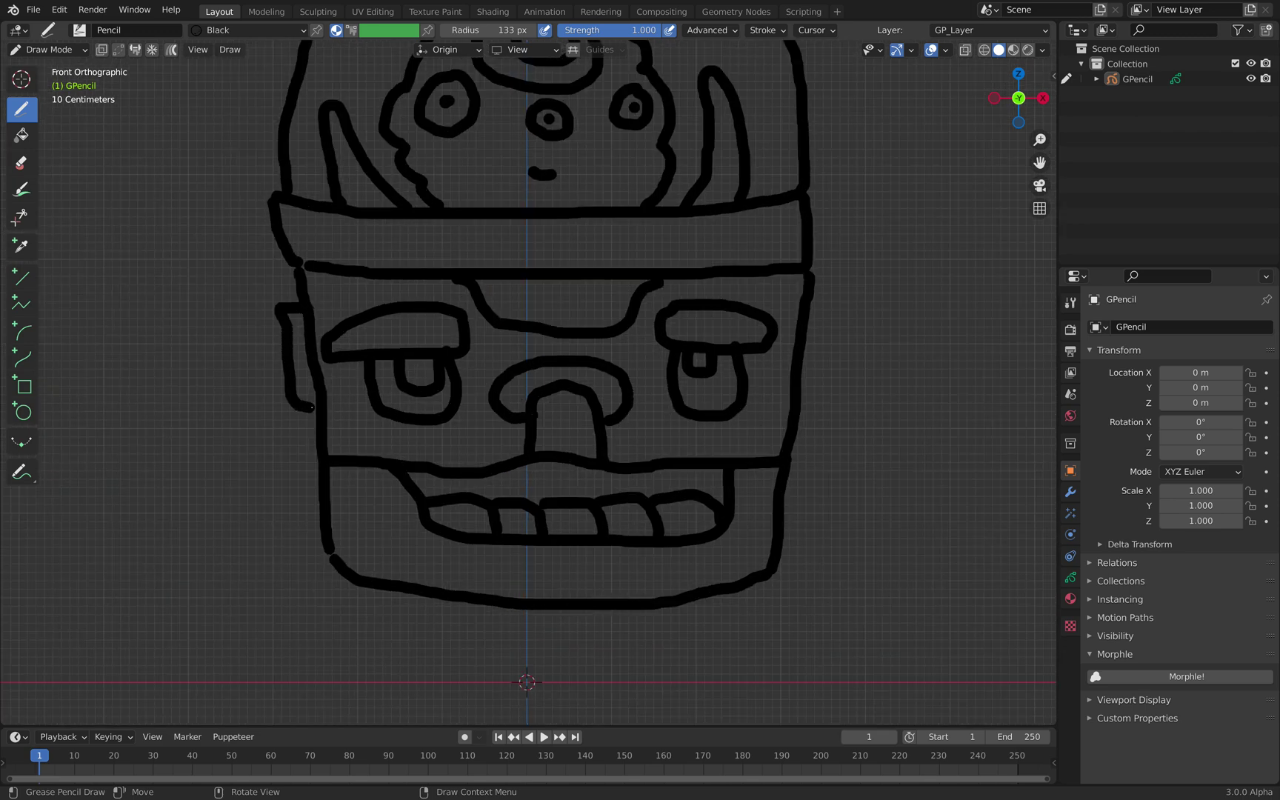
mouse_move(813, 320)
left_mouse_down()
mouse_move(831, 382)
mouse_move(798, 417)
left_mouse_up()
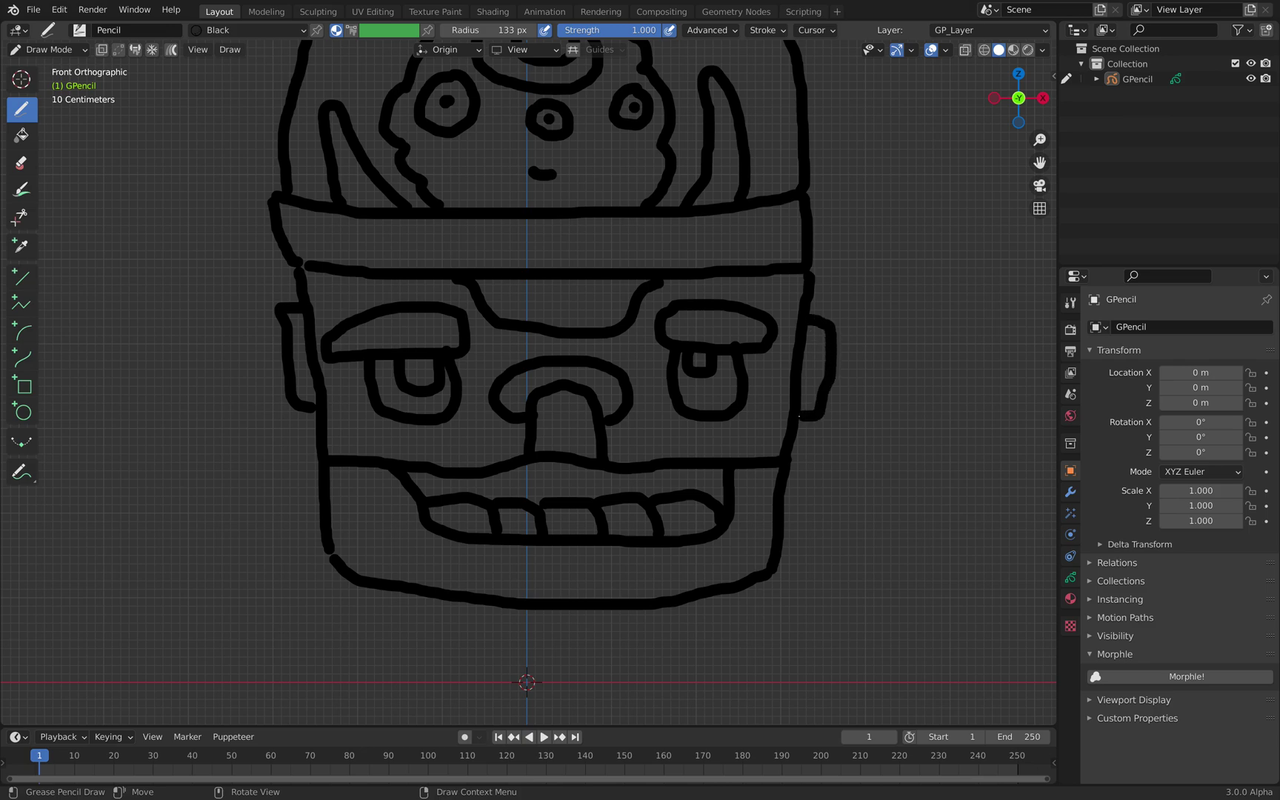
Step: Draw a small square knob on the outer side of each ear
scroll(378, 351, "down", 3)
scroll(378, 351, "up", 2)
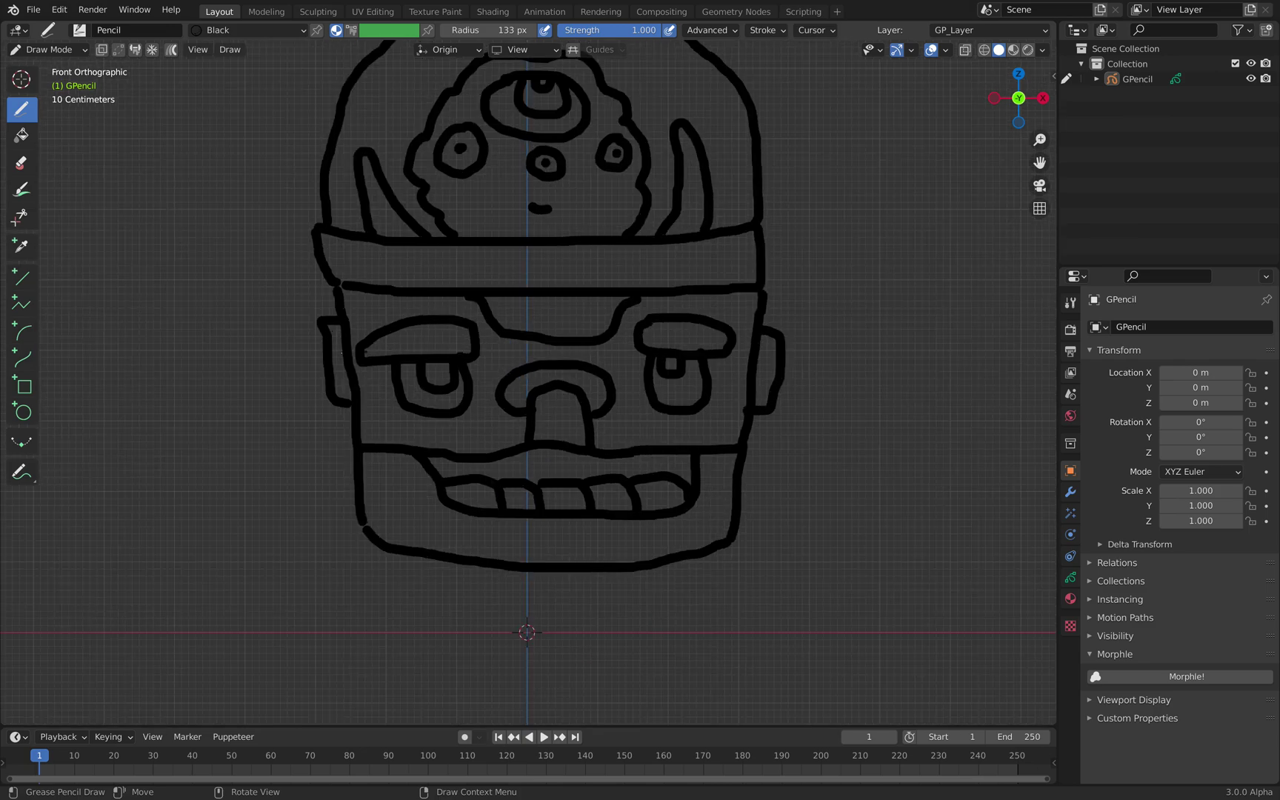
mouse_move(311, 340)
left_mouse_down()
mouse_move(305, 373)
mouse_move(326, 374)
left_mouse_up()
mouse_move(778, 354)
left_mouse_down()
mouse_move(807, 387)
mouse_move(780, 393)
left_mouse_up()
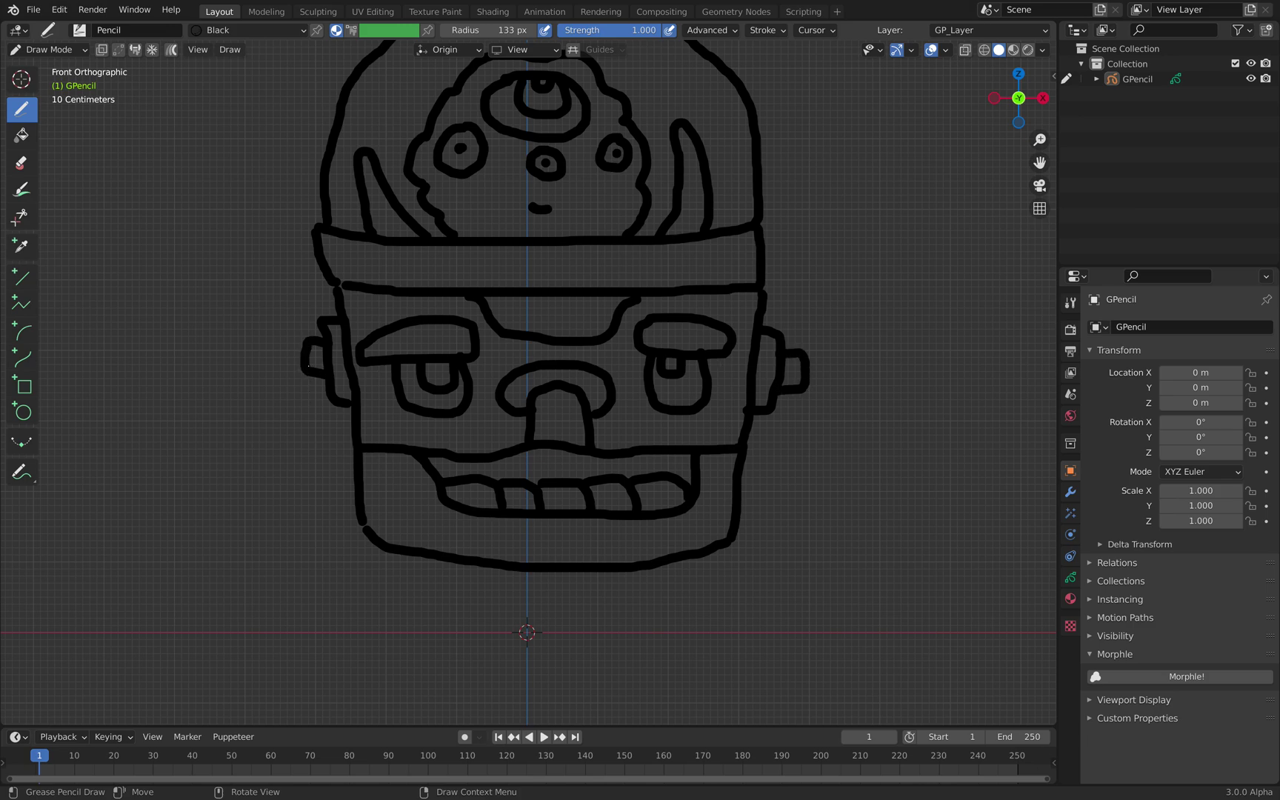
Step: Draw a curved arm hanging from each ear knob, ending in a cuff and a hand with stubby fingers
mouse_move(311, 373)
left_mouse_down()
mouse_move(279, 395)
mouse_move(267, 464)
left_mouse_up()
mouse_move(298, 342)
left_mouse_down()
mouse_move(220, 458)
mouse_move(226, 470)
mouse_move(280, 463)
mouse_move(259, 504)
mouse_move(203, 480)
mouse_move(238, 473)
left_mouse_up()
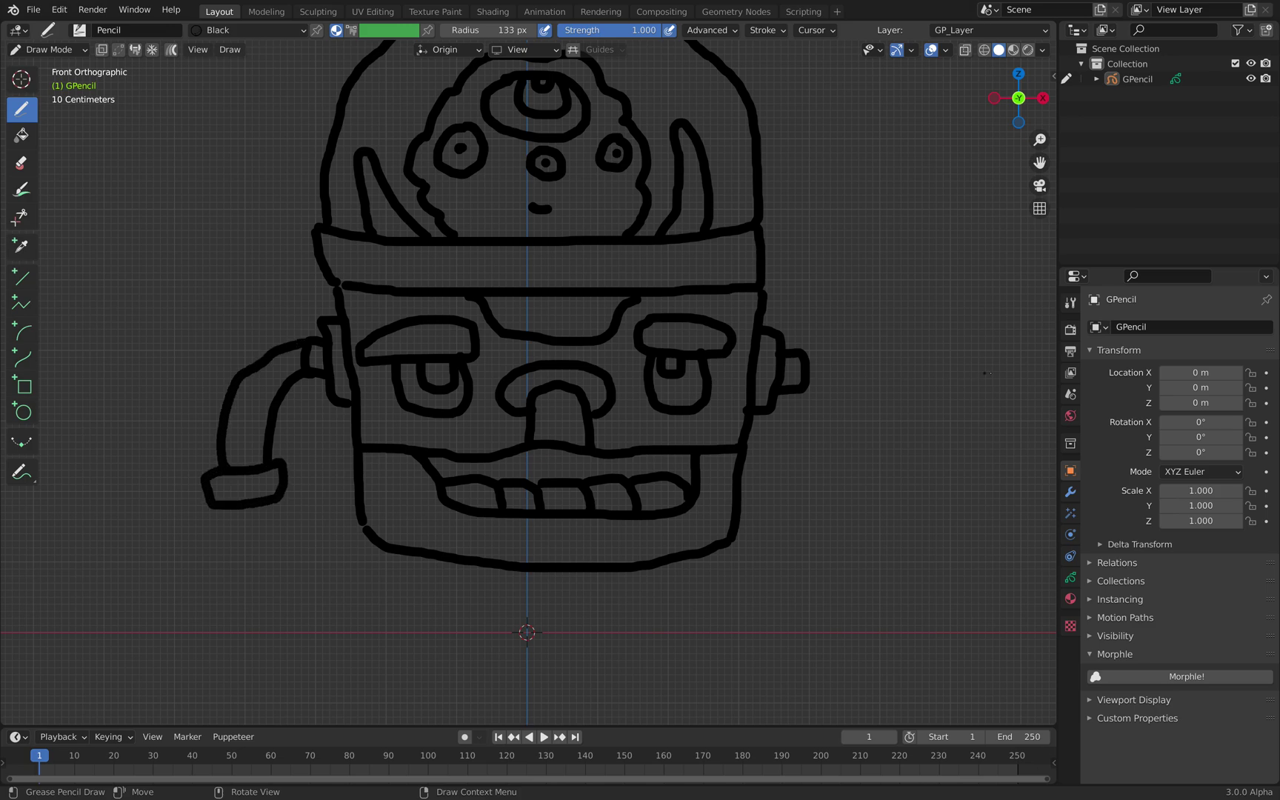
left_click_drag(807, 393, 828, 469)
mouse_move(807, 365)
left_mouse_down()
mouse_move(853, 393)
mouse_move(862, 464)
mouse_move(844, 468)
mouse_move(882, 486)
mouse_move(798, 503)
mouse_move(886, 534)
mouse_move(889, 496)
left_mouse_up()
mouse_move(807, 503)
left_mouse_down()
mouse_move(782, 506)
mouse_move(788, 530)
mouse_move(814, 522)
mouse_move(825, 568)
mouse_move(849, 534)
mouse_move(888, 568)
mouse_move(889, 532)
mouse_move(923, 563)
mouse_move(896, 545)
left_mouse_up()
mouse_move(288, 478)
left_mouse_down()
mouse_move(316, 515)
mouse_move(285, 497)
mouse_move(292, 532)
mouse_move(271, 540)
mouse_move(256, 510)
mouse_move(231, 544)
mouse_move(252, 545)
mouse_move(253, 518)
mouse_move(193, 527)
mouse_move(211, 542)
mouse_move(226, 513)
left_mouse_up()
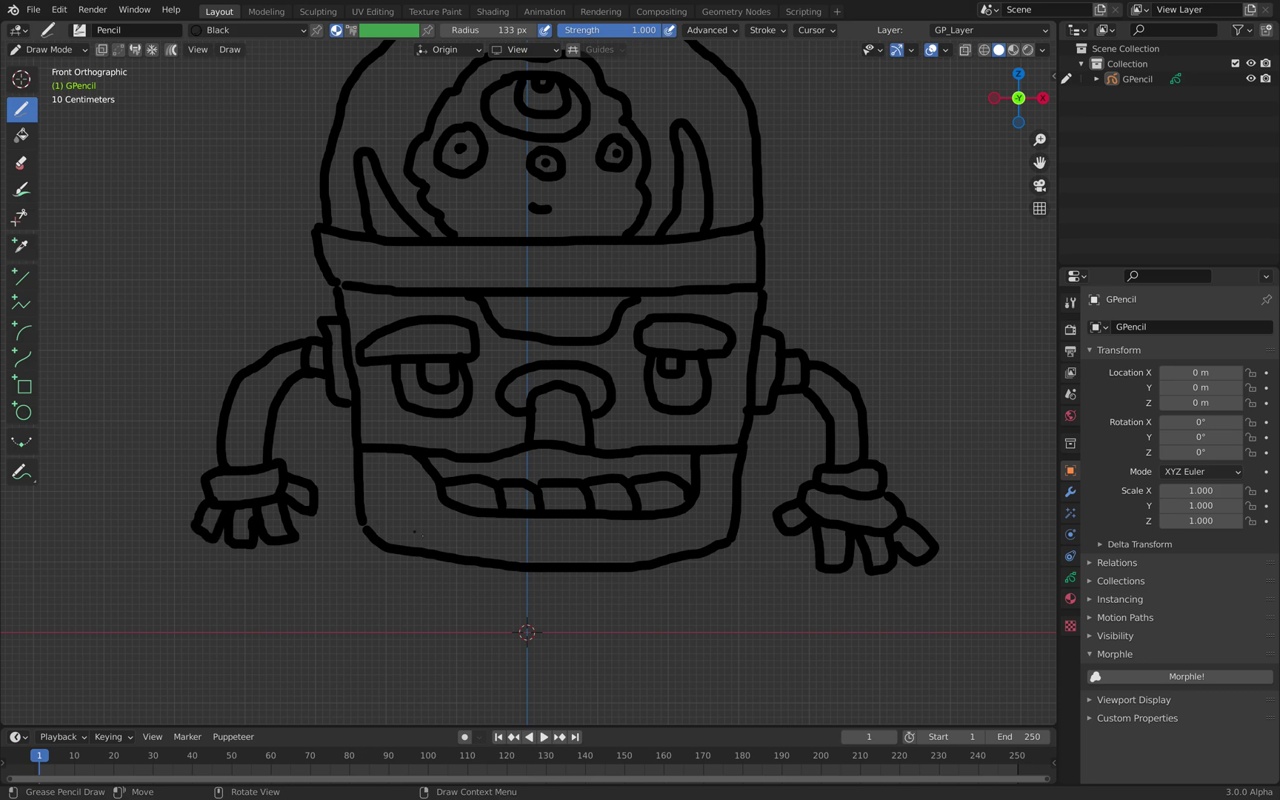
Step: Draw curved panel lines across both lower jaw corners and both upper head corners just below the rim
scroll(423, 535, "down", 1)
left_click_drag(388, 467, 421, 514)
left_click_drag(674, 520, 693, 482)
scroll(698, 385, "up", 2)
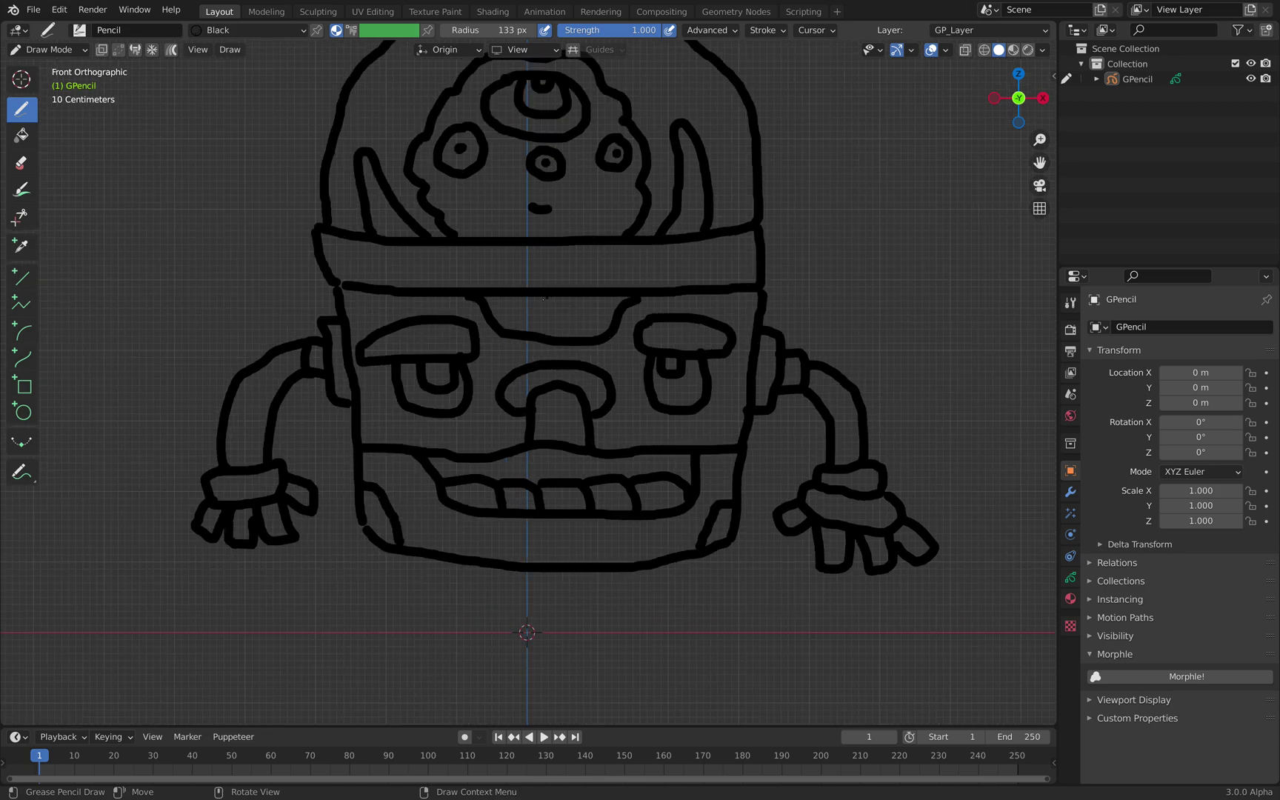
scroll(543, 298, "up", 2)
left_click_drag(343, 259, 260, 278)
left_click_drag(806, 256, 863, 281)
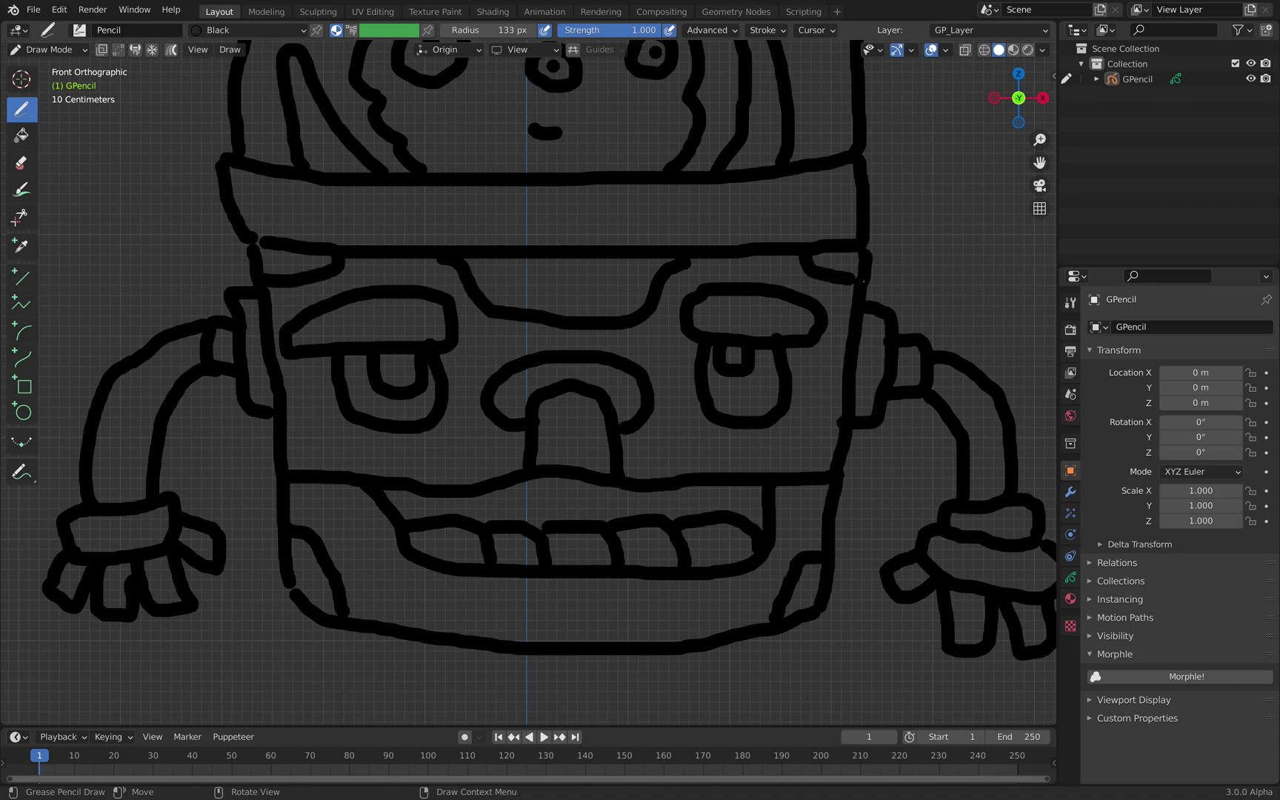
Step: Draw four angled panel lines across the rim band and a curved corner patch on each side of the head above the lip line
left_click_drag(756, 235, 719, 185)
left_click_drag(605, 187, 545, 245)
mouse_move(430, 242)
left_mouse_down()
mouse_move(384, 213)
mouse_move(381, 189)
left_mouse_up()
mouse_move(232, 195)
left_mouse_down()
mouse_move(333, 208)
mouse_move(361, 239)
left_mouse_up()
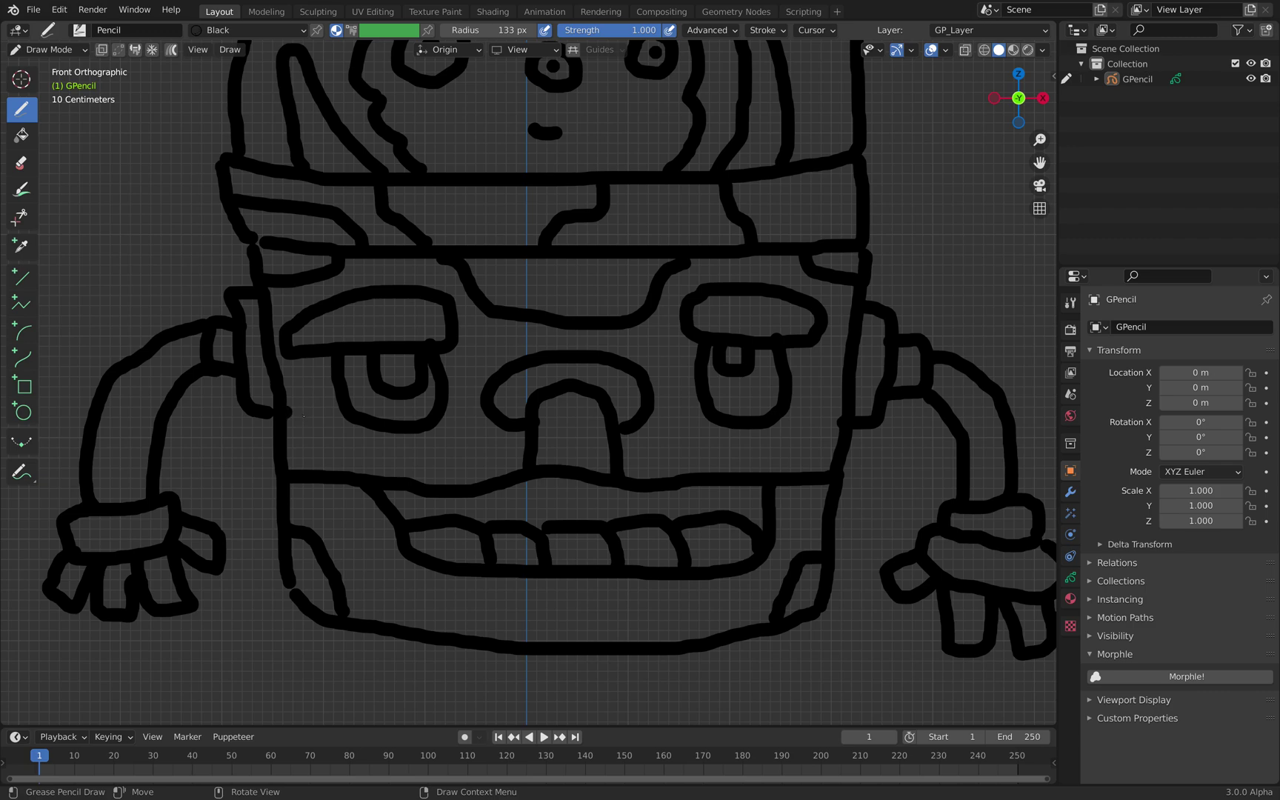
left_click_drag(303, 416, 317, 470)
mouse_move(807, 472)
left_mouse_down()
mouse_move(804, 455)
mouse_move(835, 421)
left_mouse_up()
Step: Draw a short neck collar under the chin with a horizontal band line across it
scroll(832, 436, "down", 2)
middle_click_drag(438, 596, 439, 450, "shift")
scroll(354, 437, "up", 1)
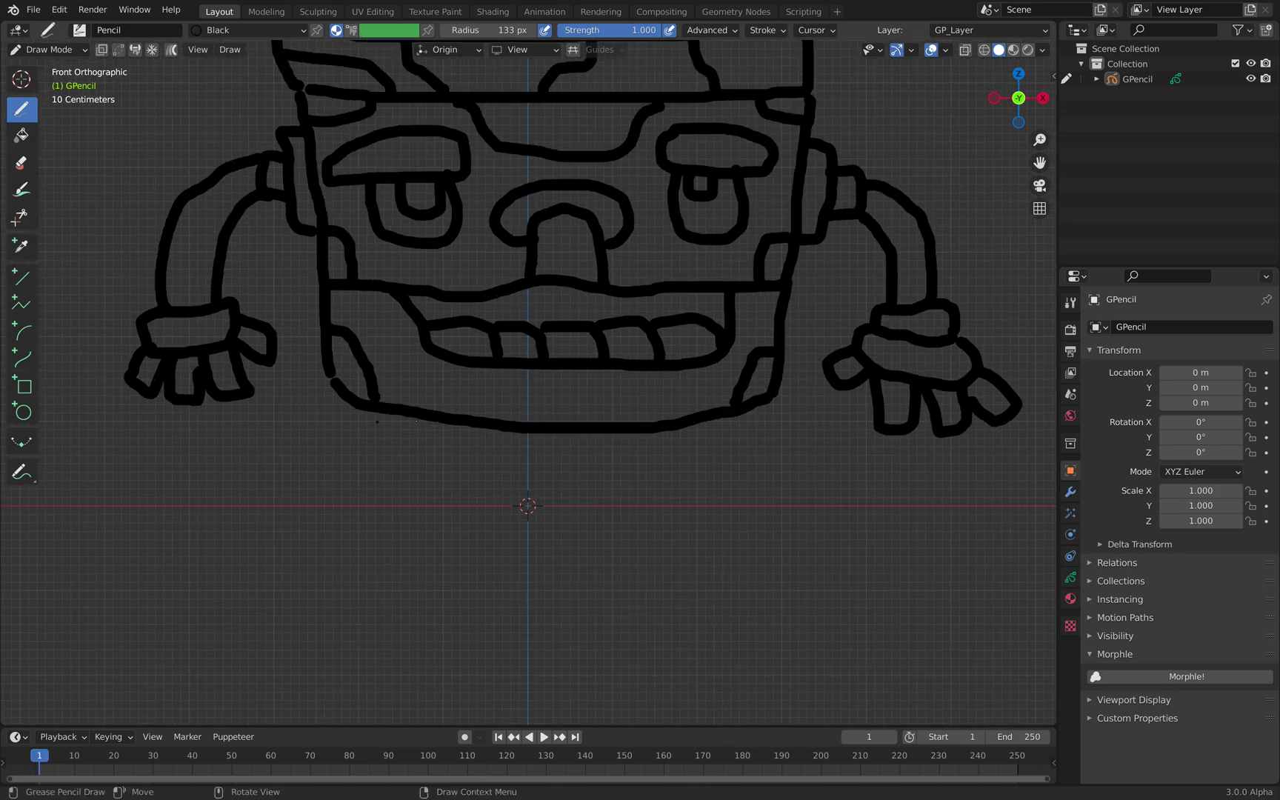
mouse_move(506, 439)
left_mouse_down()
mouse_move(507, 467)
mouse_move(554, 481)
mouse_move(587, 437)
left_mouse_up()
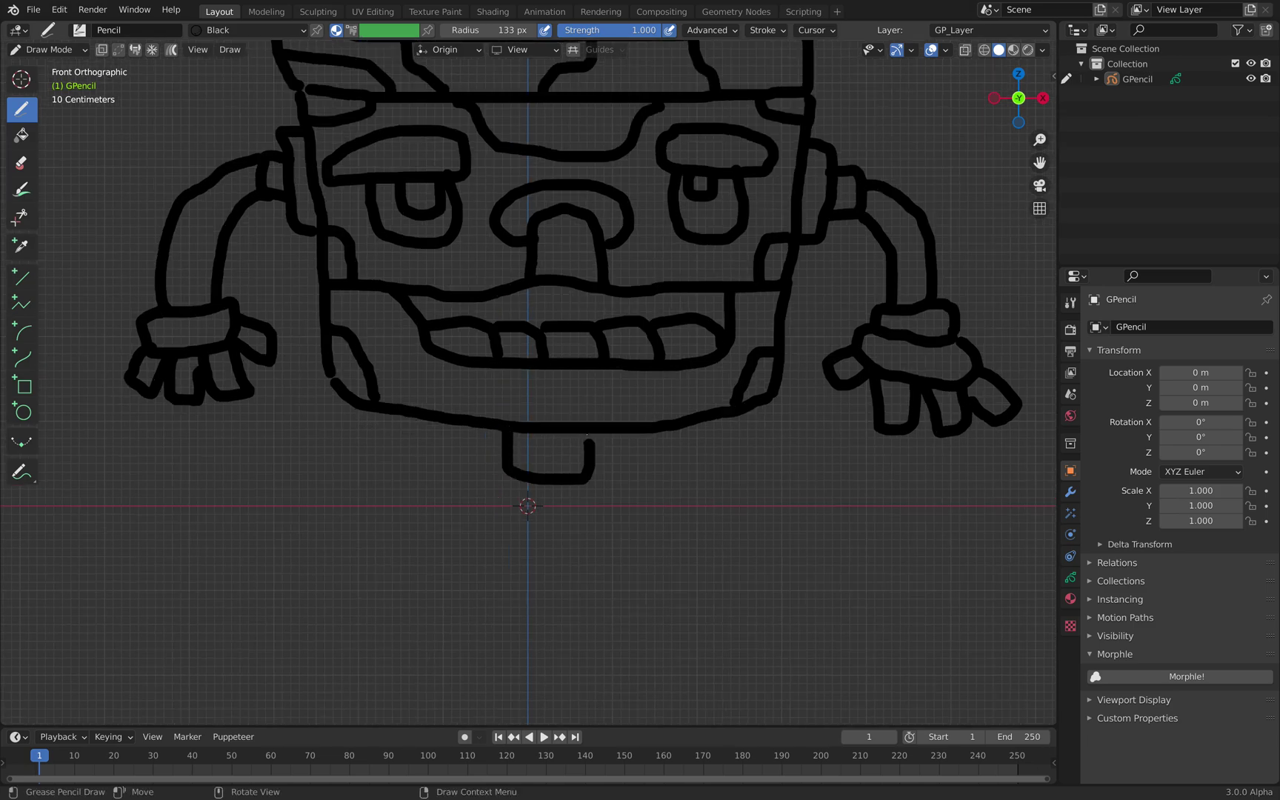
left_click_drag(510, 450, 585, 457)
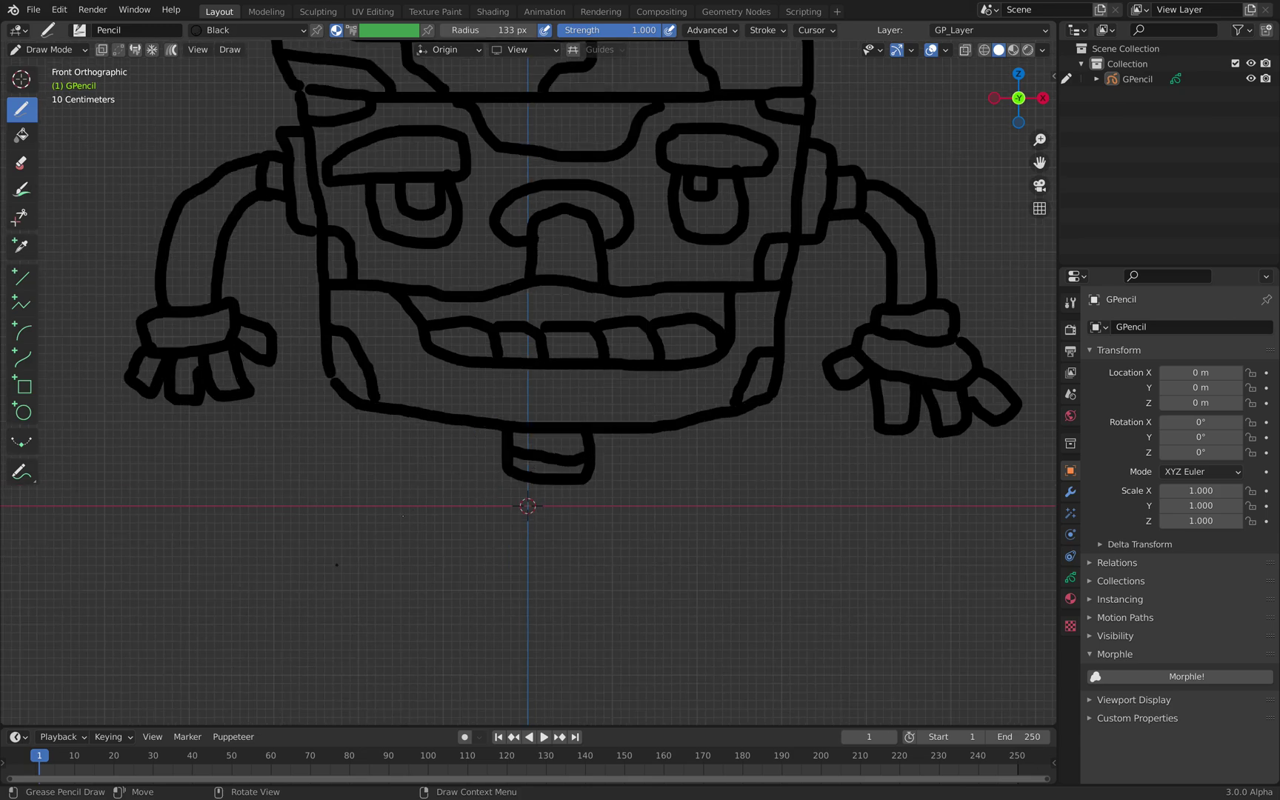
Step: Draw a narrower stem below the neck collar and an arc curving outward and down on each side of it
scroll(530, 465, "down", 1)
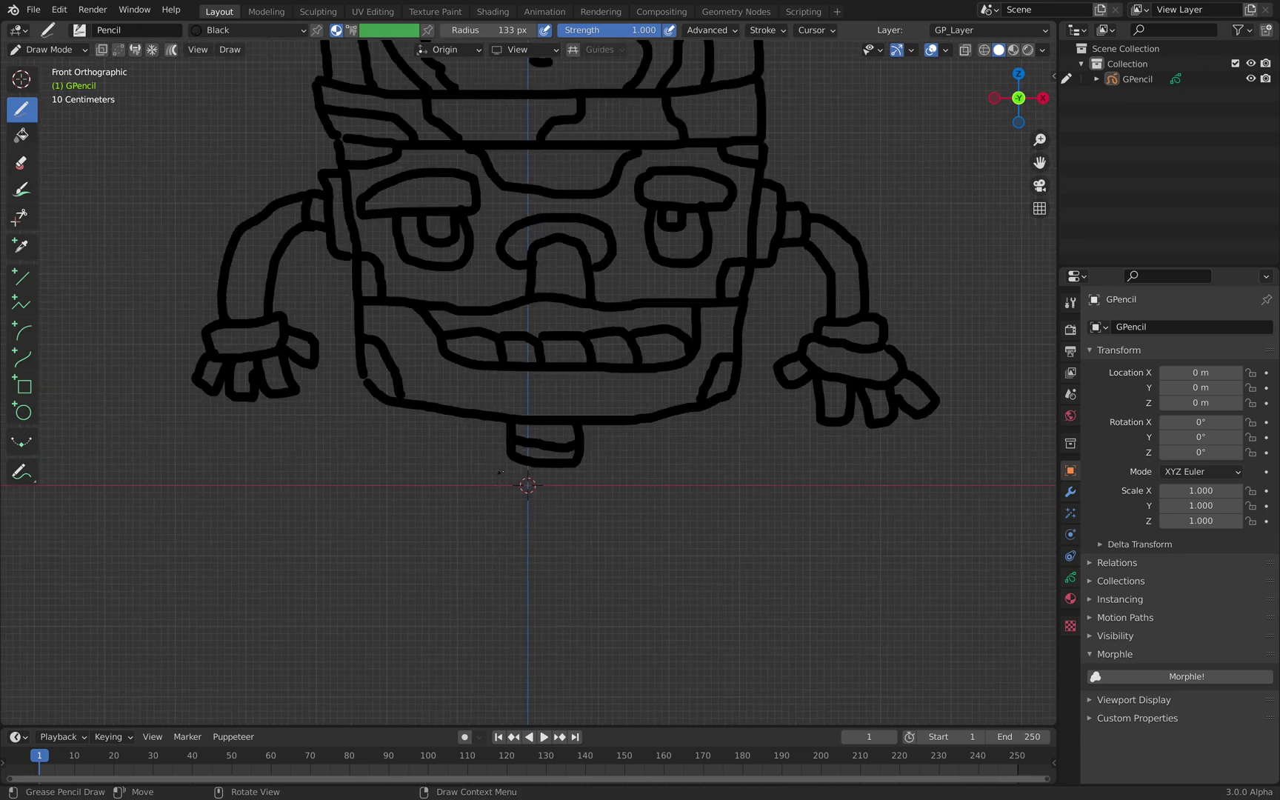
mouse_move(500, 449)
left_mouse_down()
mouse_move(435, 477)
mouse_move(426, 503)
left_mouse_up()
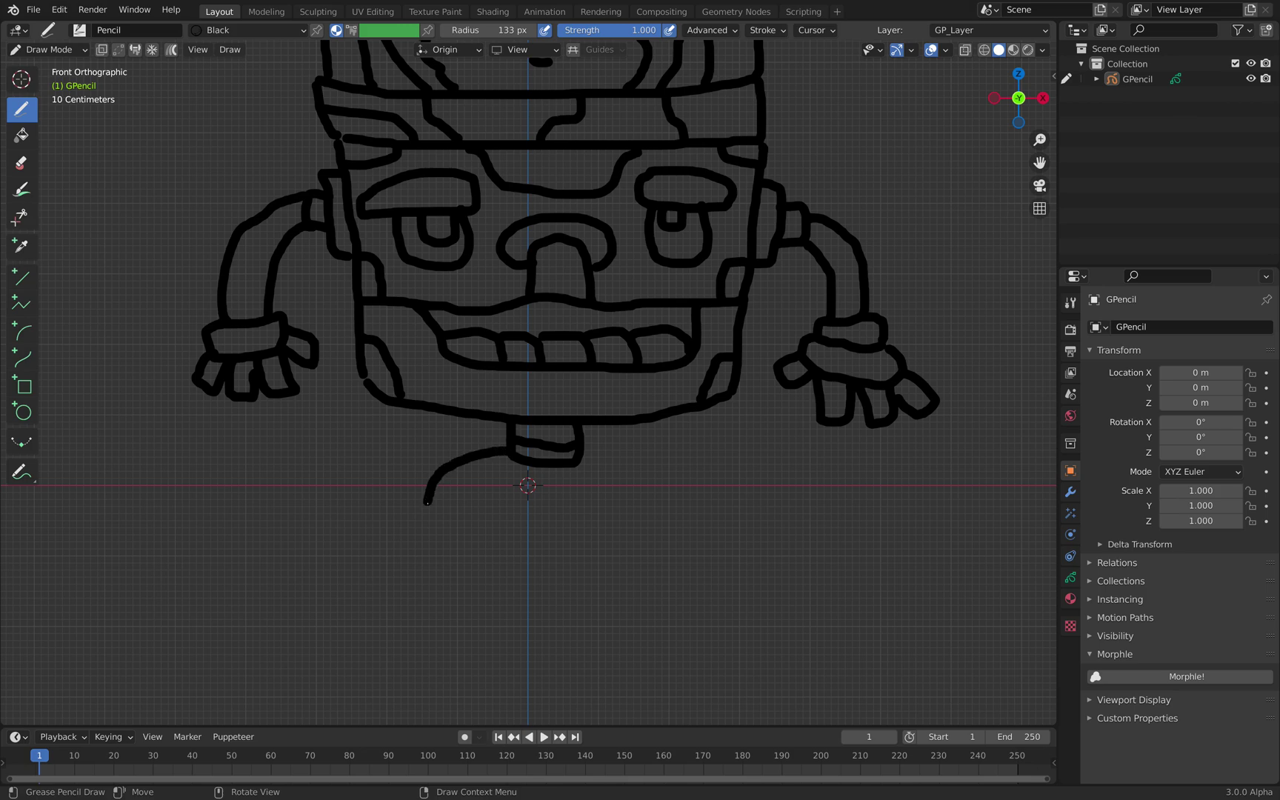
mouse_move(516, 463)
left_mouse_down()
mouse_move(540, 504)
mouse_move(568, 486)
mouse_move(568, 467)
mouse_move(666, 477)
mouse_move(679, 503)
left_mouse_up()
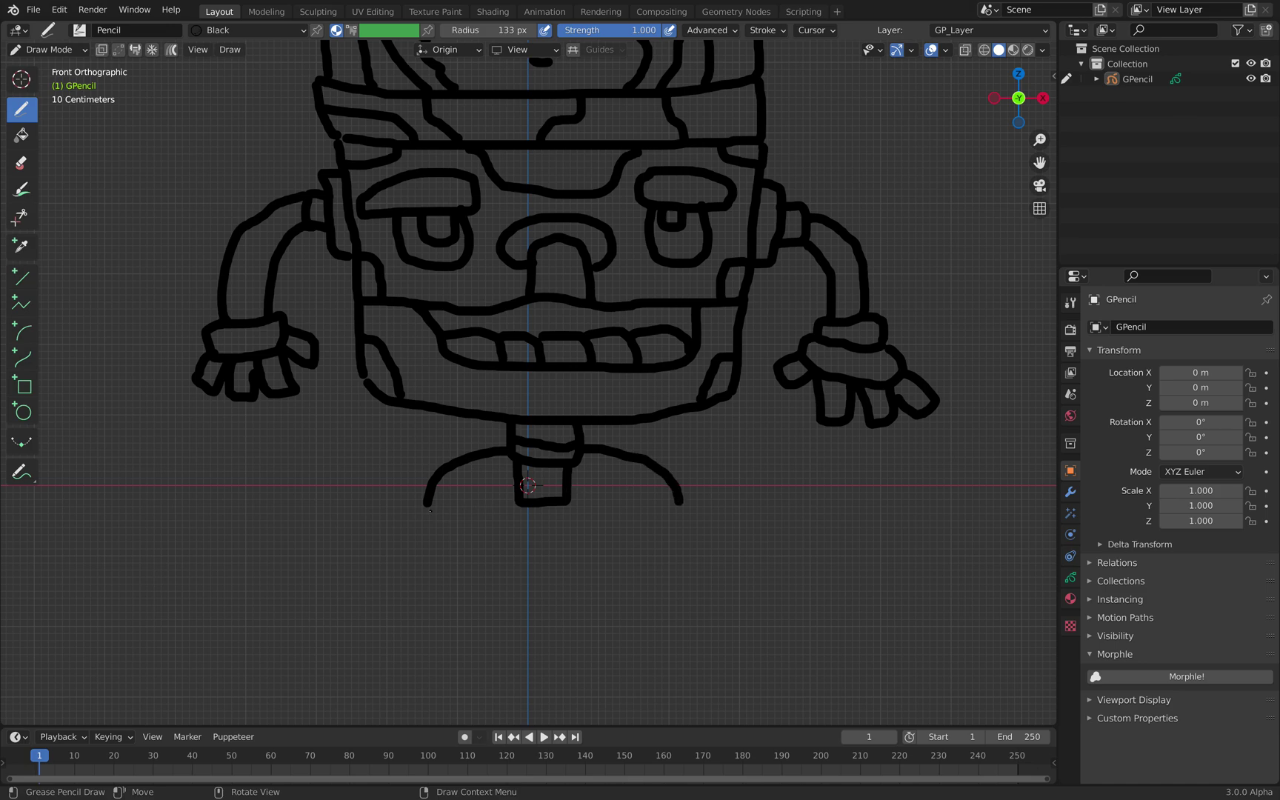
mouse_move(418, 540)
left_mouse_down()
mouse_move(405, 552)
mouse_move(436, 554)
mouse_move(516, 486)
left_mouse_up()
key("z")
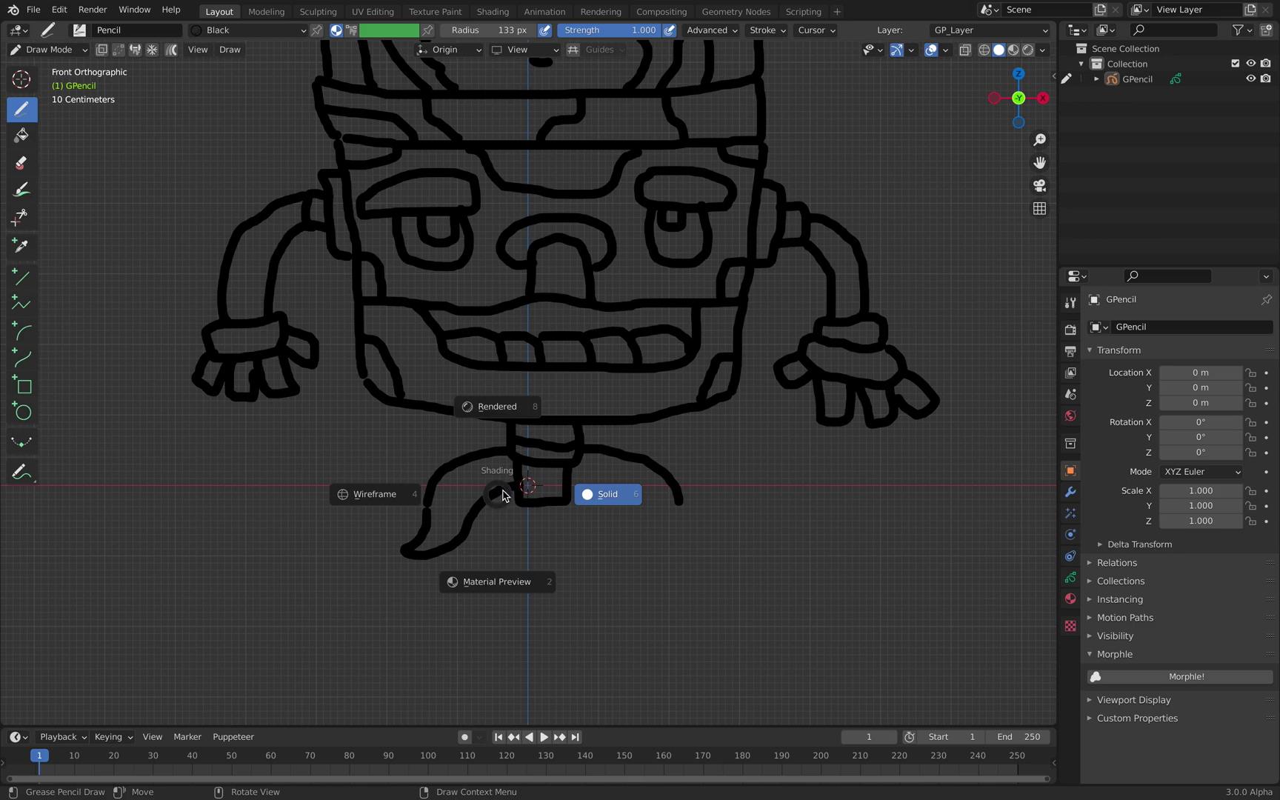
key("Escape")
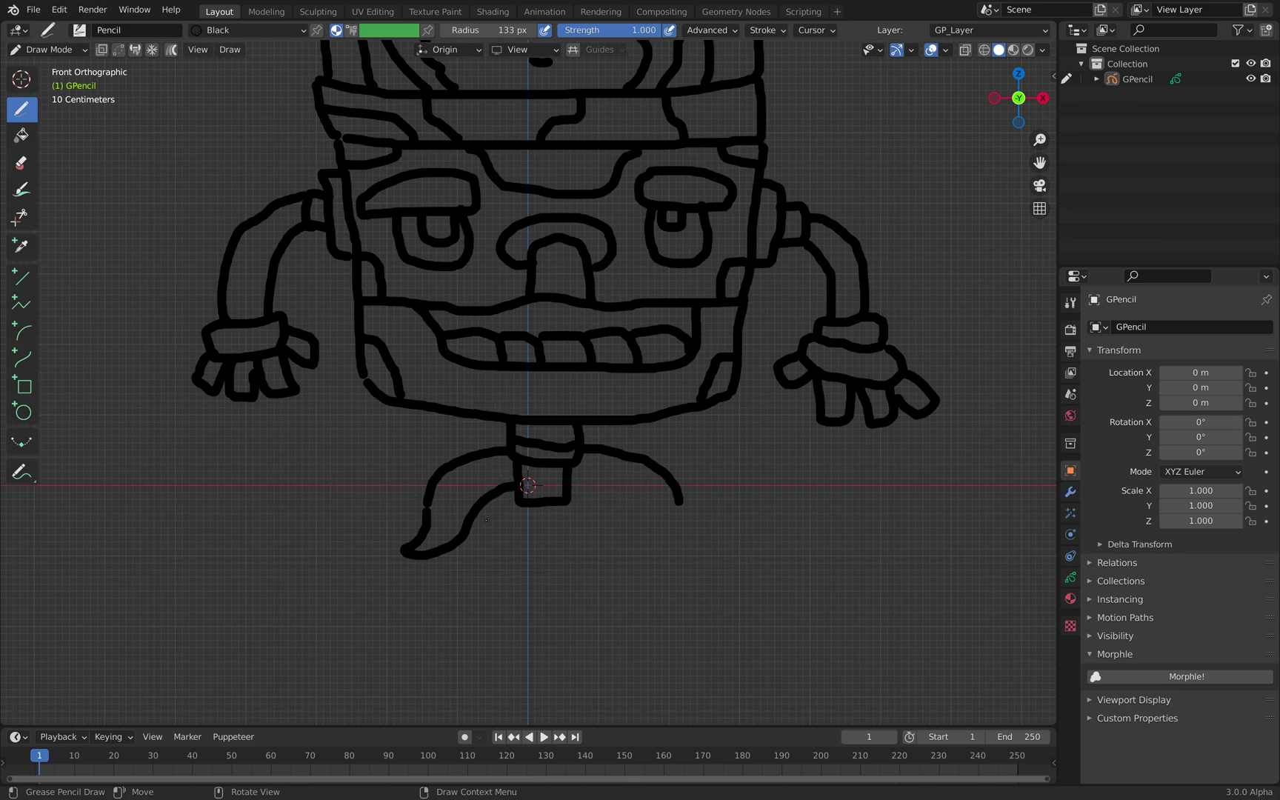
key("ctrl+z")
Step: Draw the lower curve of the oval base under the stem and a second curve beneath it for the base's thickness
mouse_move(426, 511)
left_mouse_down()
mouse_move(462, 537)
mouse_move(523, 546)
mouse_move(676, 521)
left_mouse_up()
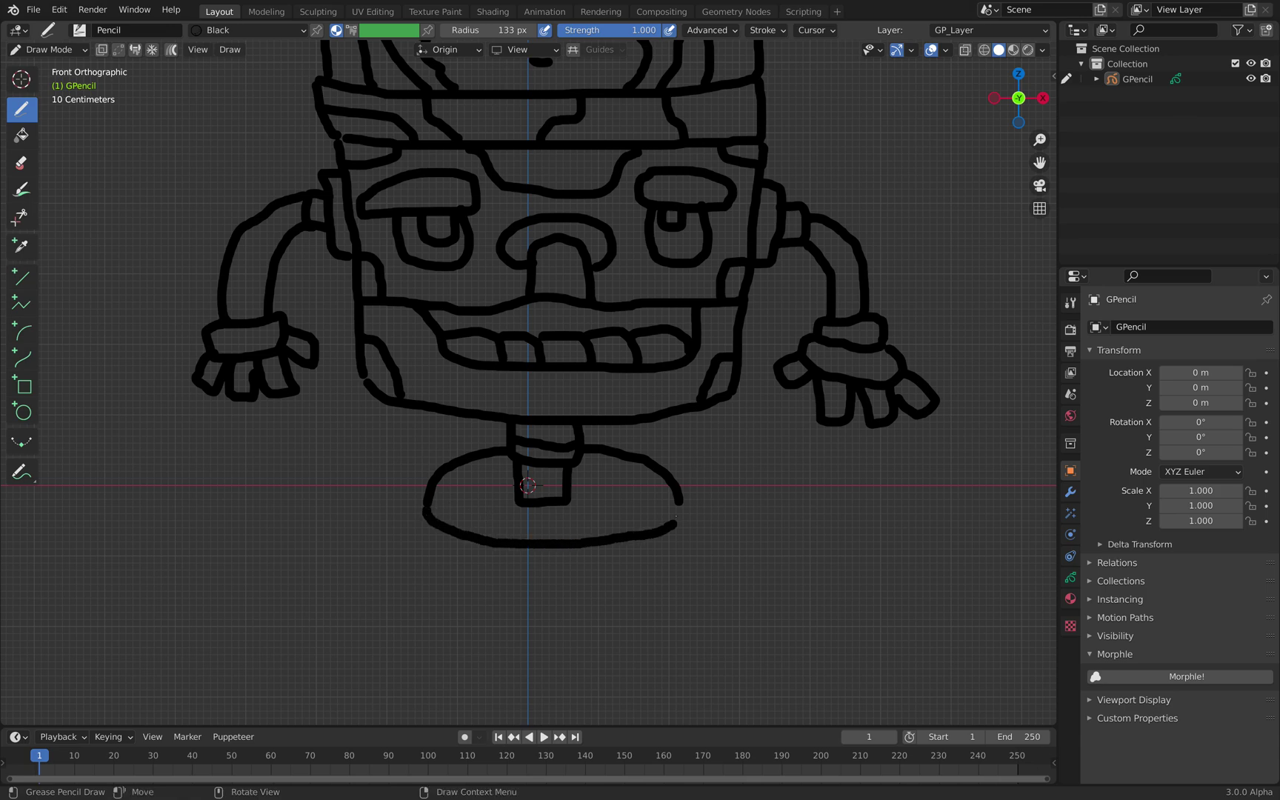
mouse_move(424, 503)
left_mouse_down()
mouse_move(427, 547)
mouse_move(565, 582)
mouse_move(641, 576)
mouse_move(680, 552)
mouse_move(682, 524)
left_mouse_up()
scroll(661, 476, "down", 3)
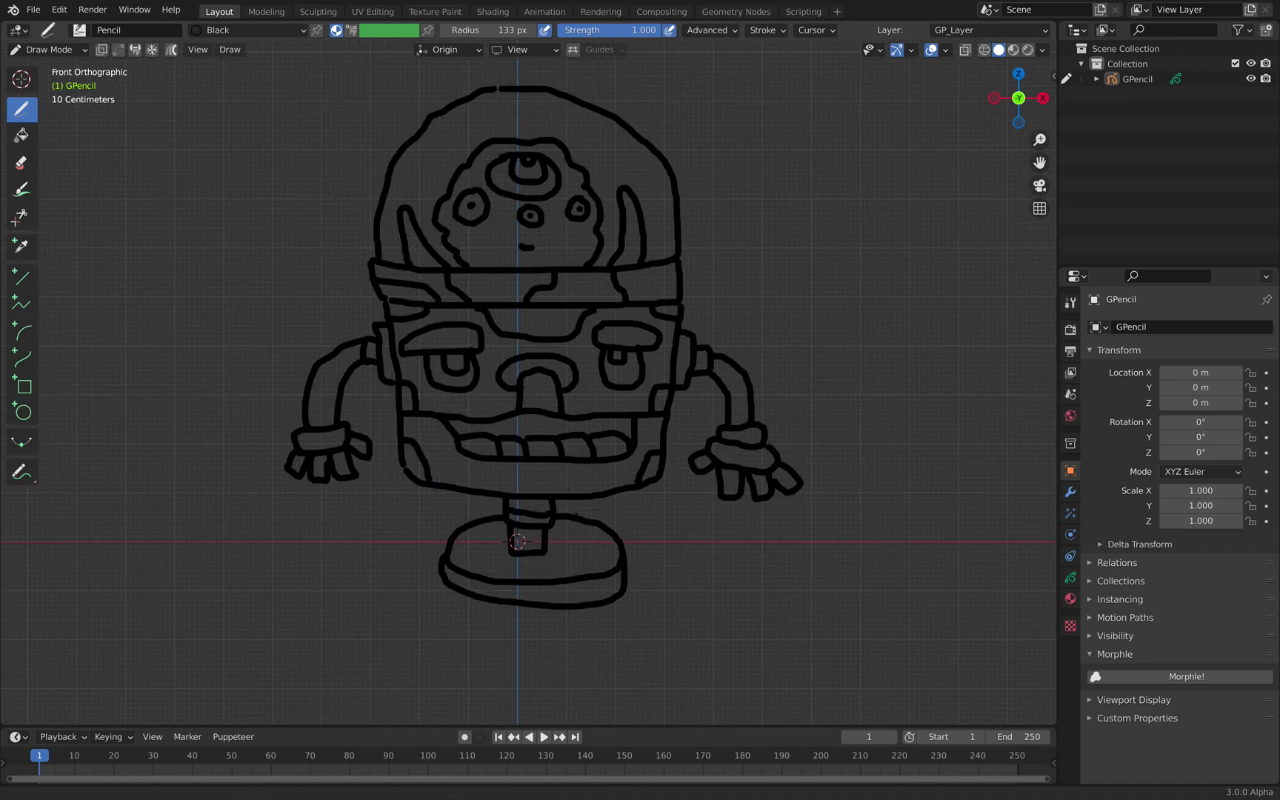
Step: Draw a pair of short curved marks on each side of the dome creature's mouth
scroll(528, 386, "up", 1)
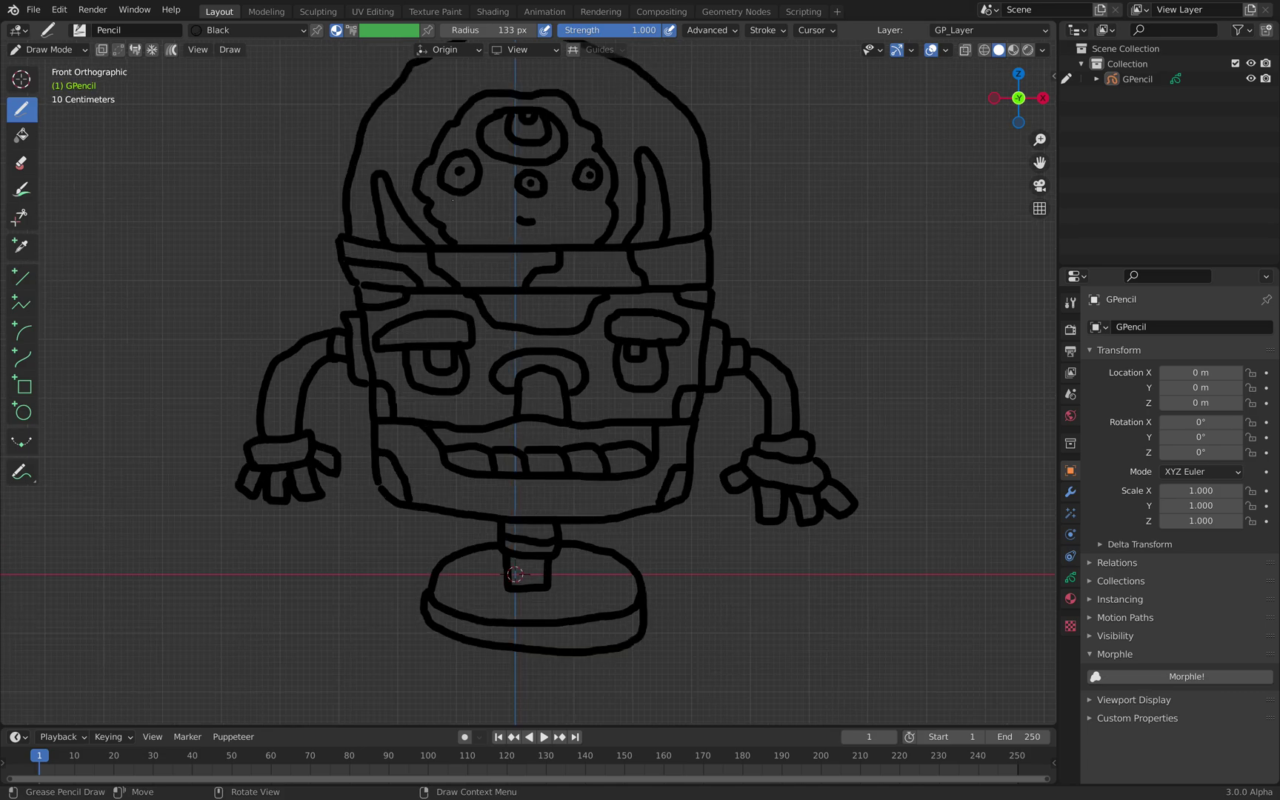
scroll(452, 199, "up", 2)
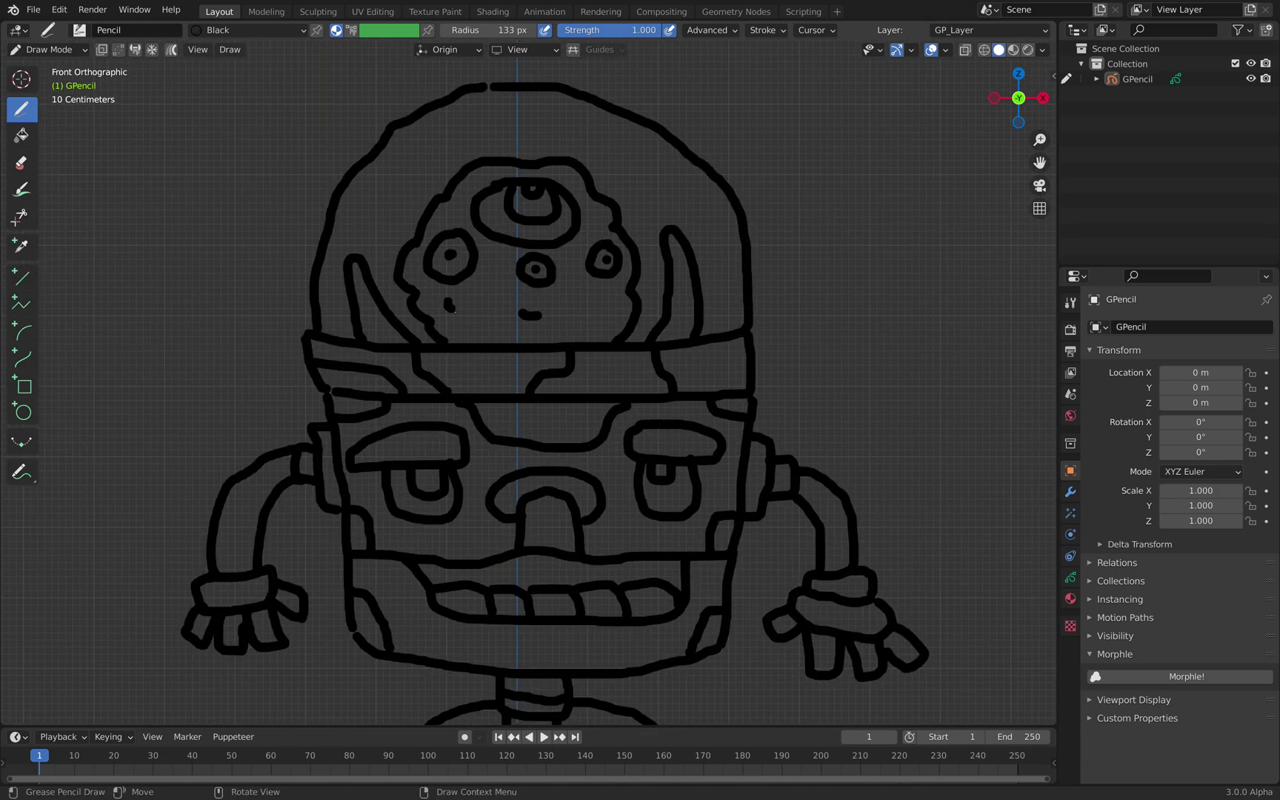
left_click_drag(462, 295, 472, 310)
mouse_move(607, 296)
left_mouse_down()
mouse_move(597, 310)
mouse_move(611, 316)
left_mouse_up()
scroll(471, 178, "down", 1)
scroll(492, 227, "down", 2, "shift")
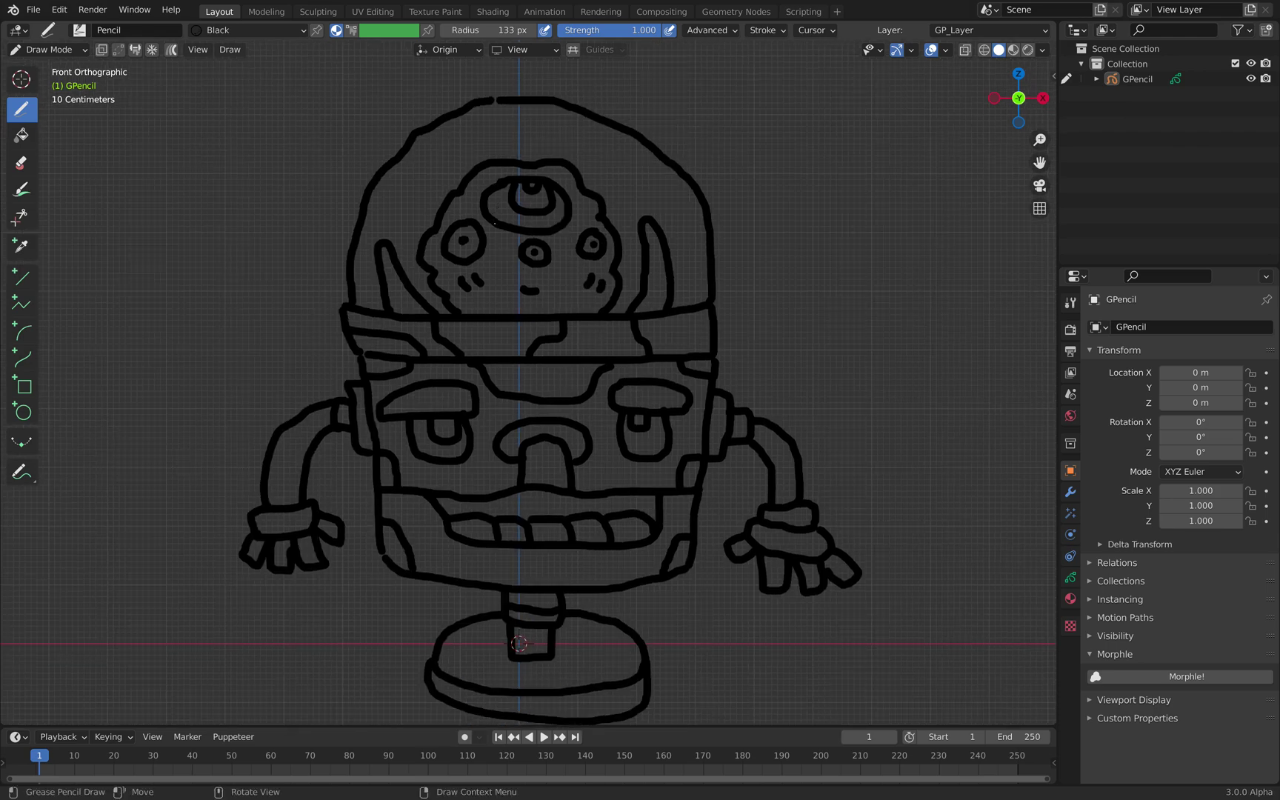
Step: Switch to Object Mode and save the file as DRAW_001.blend
left_click(46, 50)
left_click(43, 64)
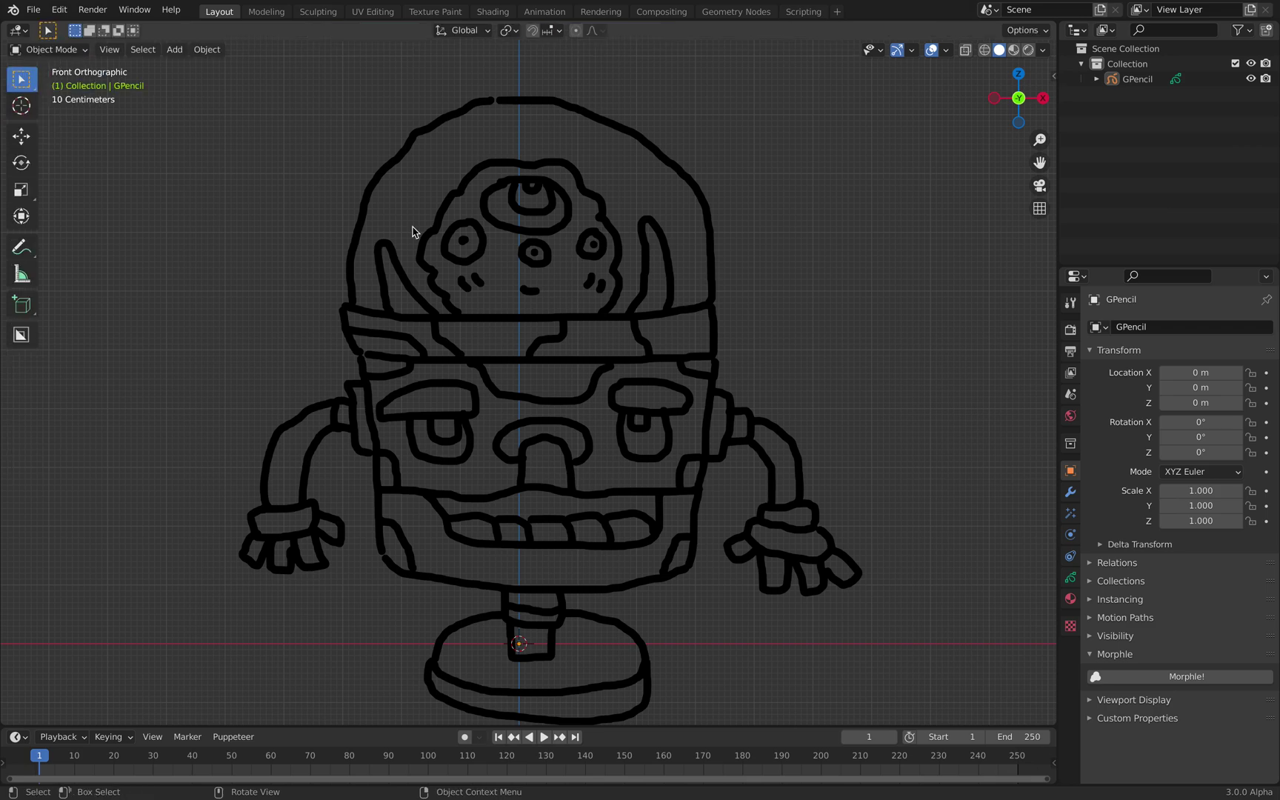
left_click(33, 9)
left_click(55, 109)
left_click(34, 8)
left_click(88, 140)
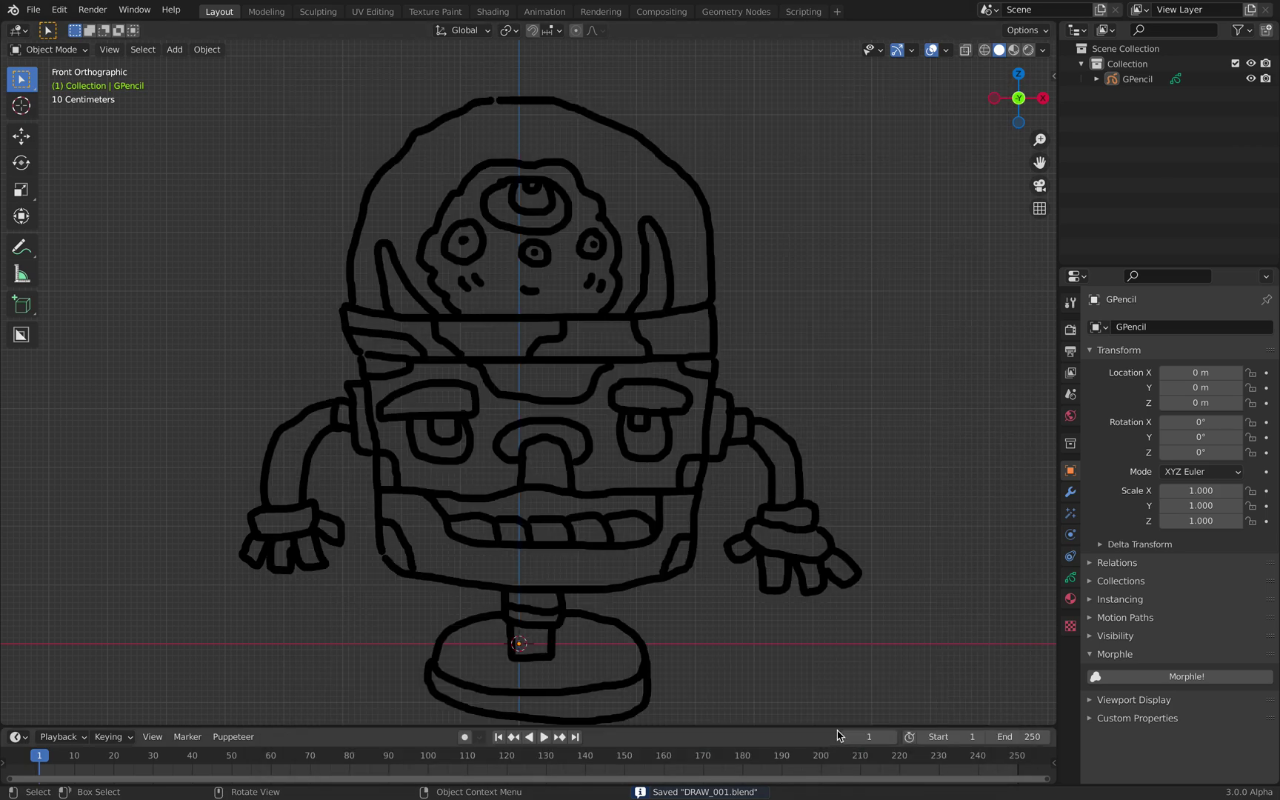
left_click(841, 737)
Step: Save an incremented copy of the file as DRAW_002.blend on the Desktop
left_click(33, 10)
left_click(76, 121)
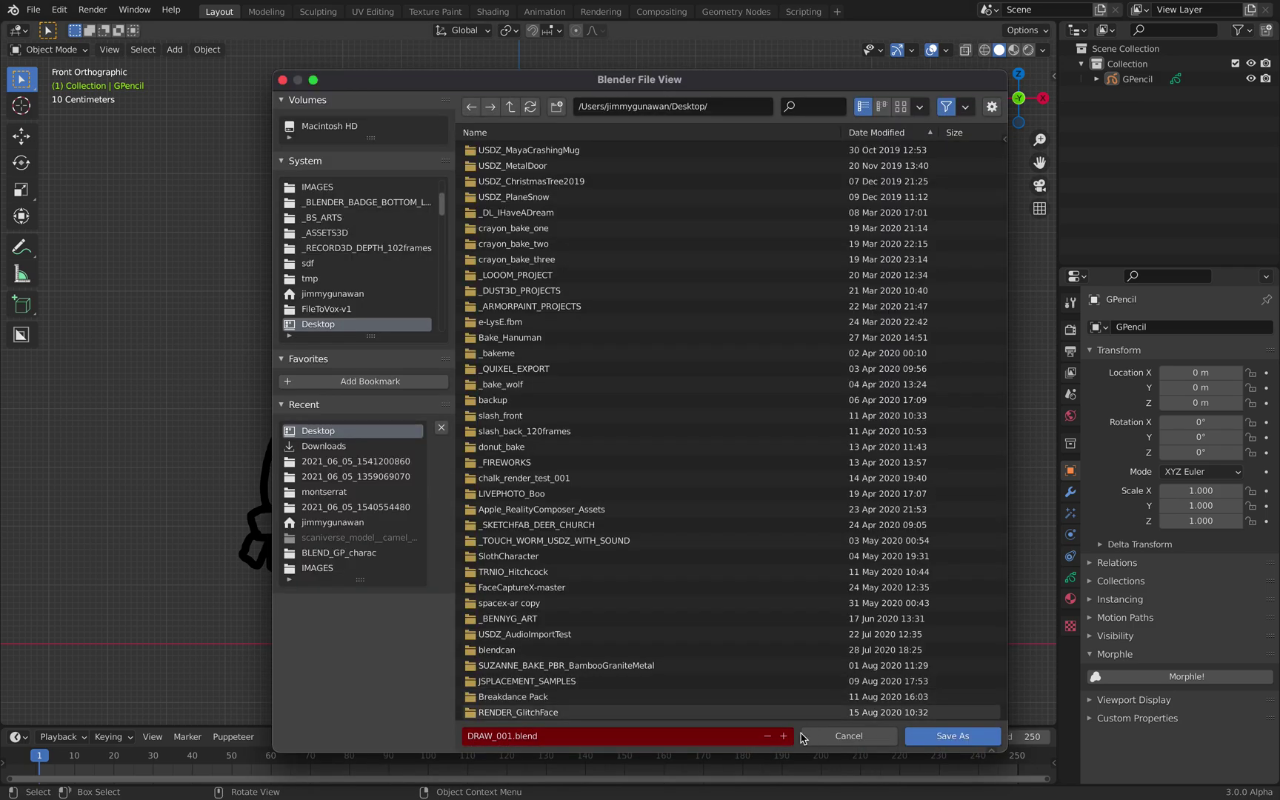
left_click(784, 736)
left_click(945, 736)
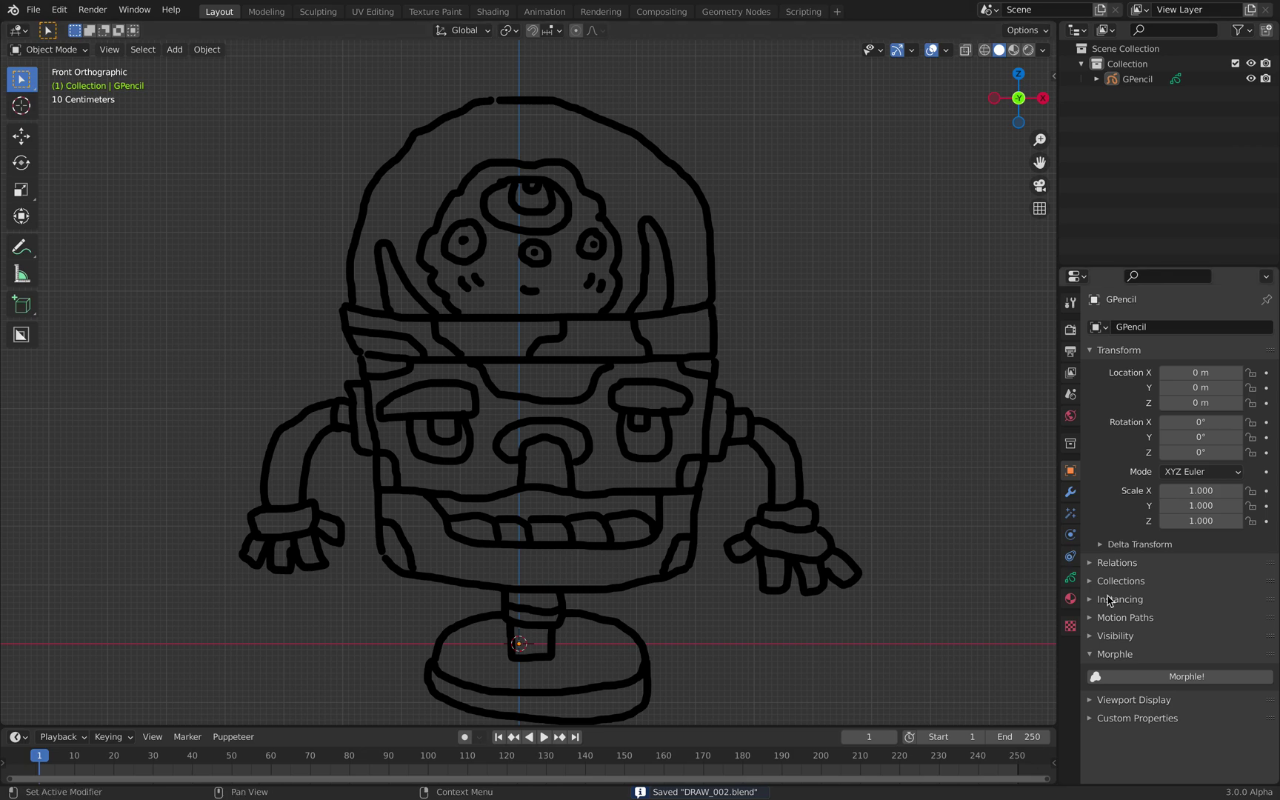
Step: Add a new Grease Pencil layer and move it below GP_Layer
left_click(1070, 577)
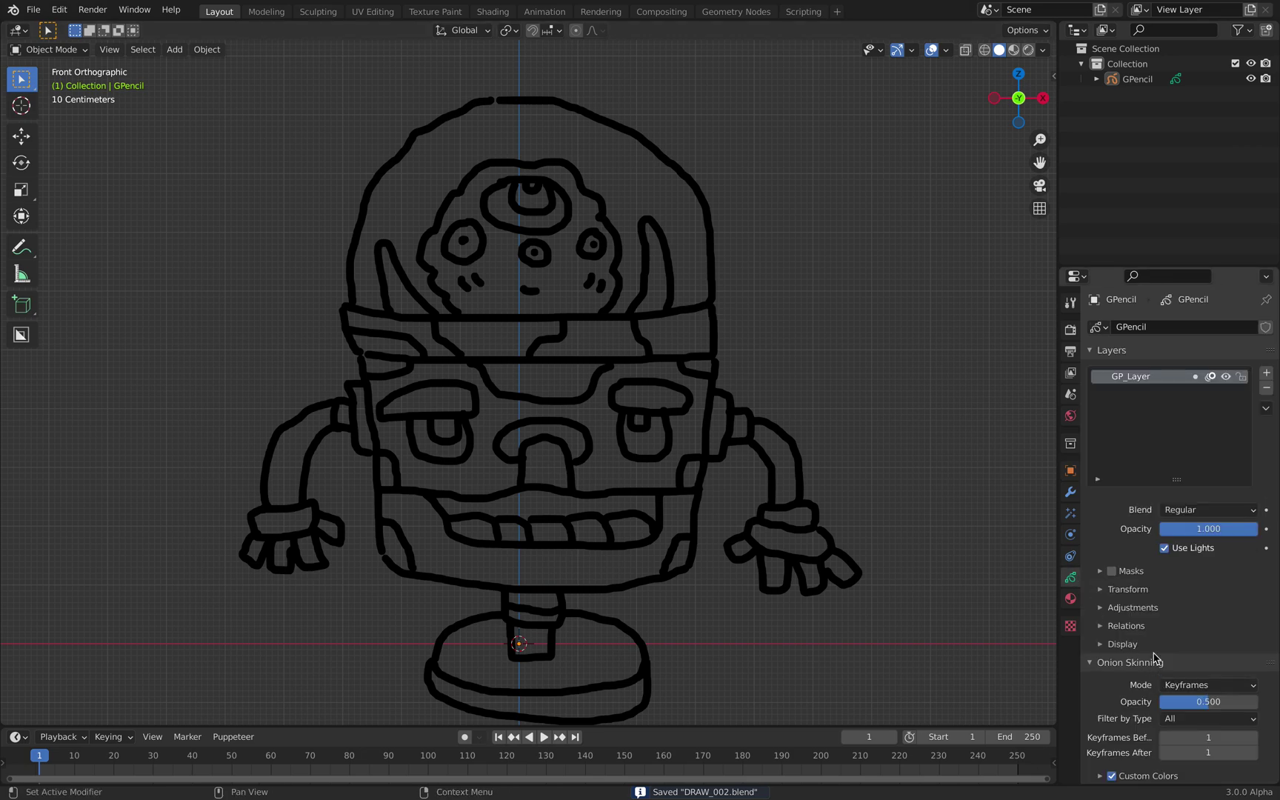
scroll(1160, 658, "down", 2)
scroll(1163, 645, "up", 1)
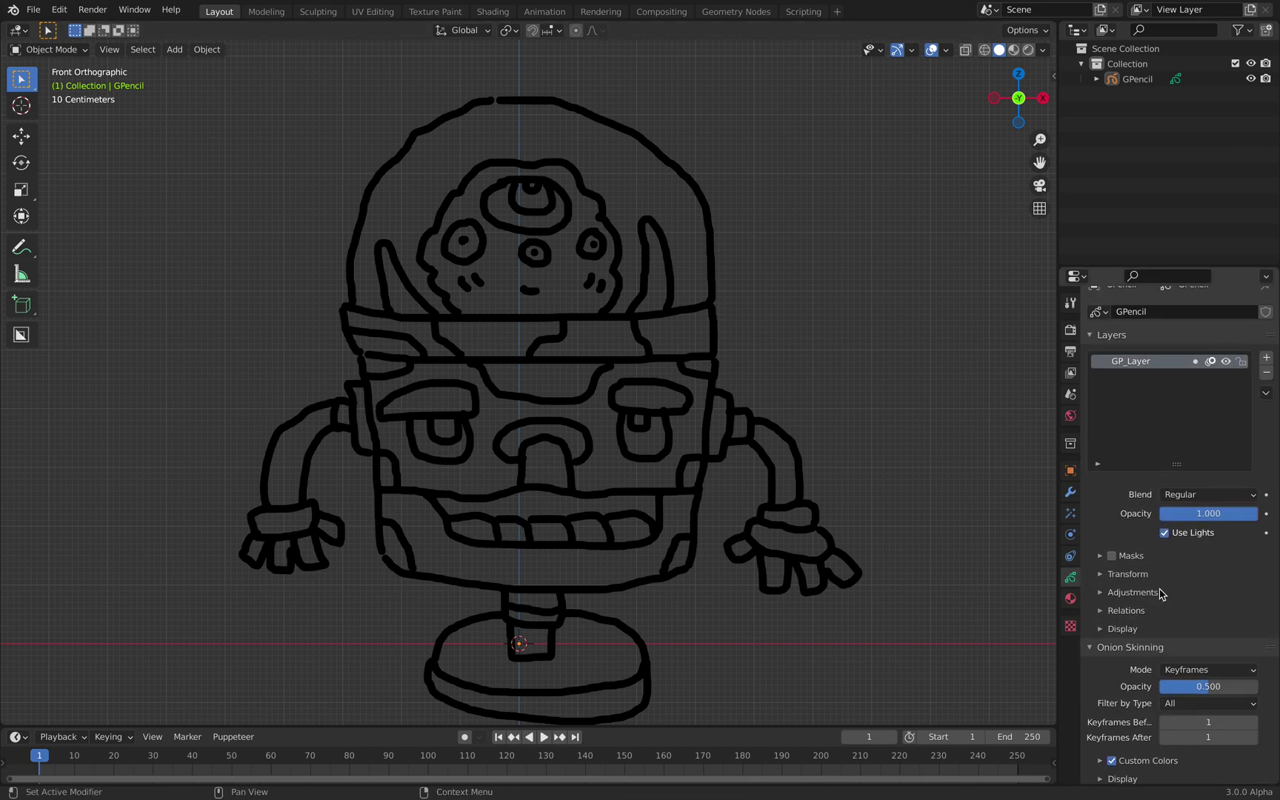
left_click(1266, 357)
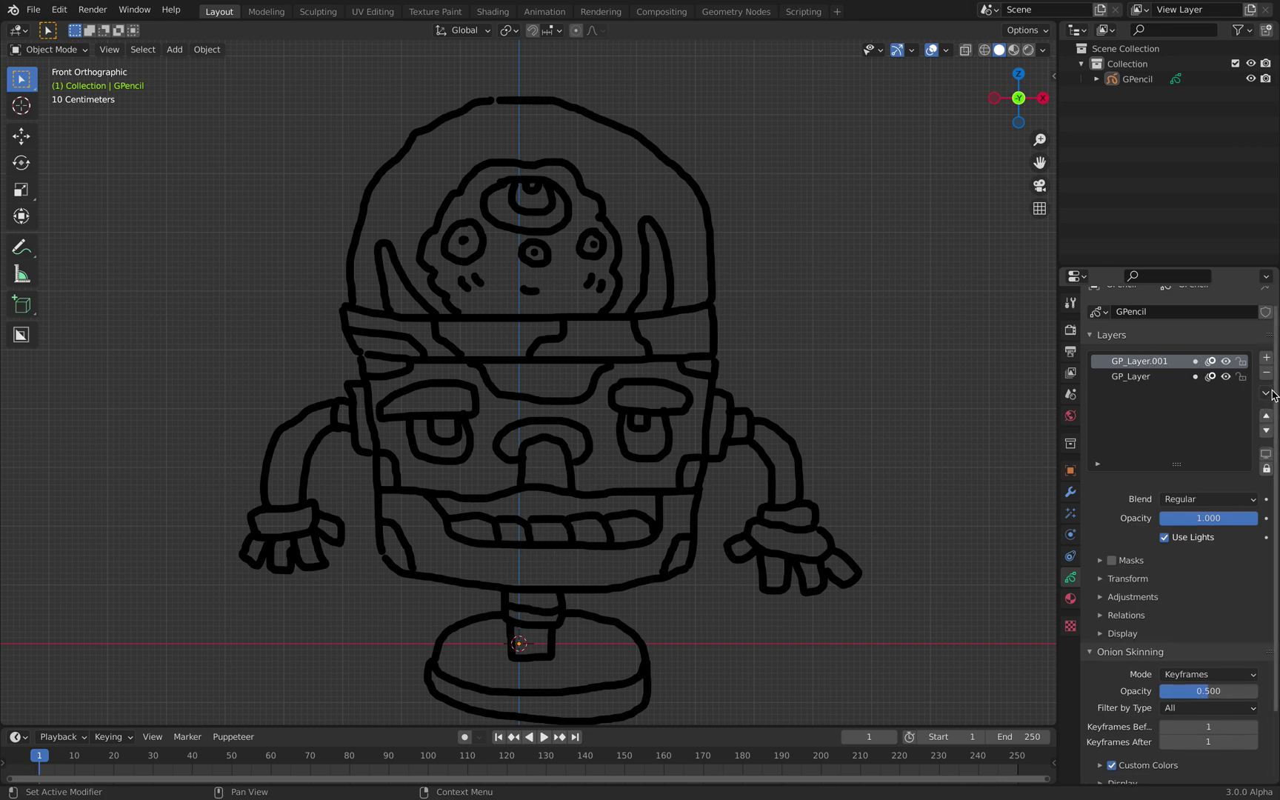
left_click(1266, 430)
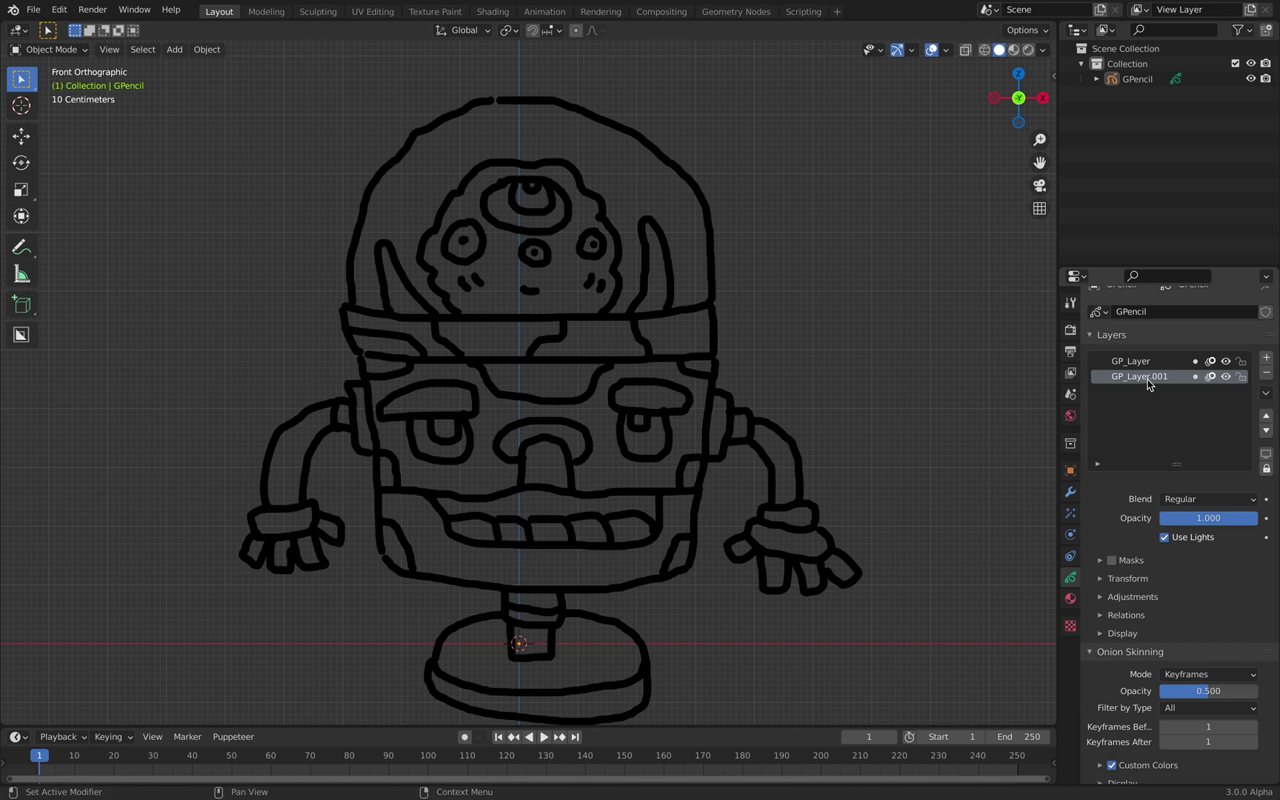
Step: Add a second material to the Grease Pencil object and set its stroke base color to near-white
key("ctrl+Tab")
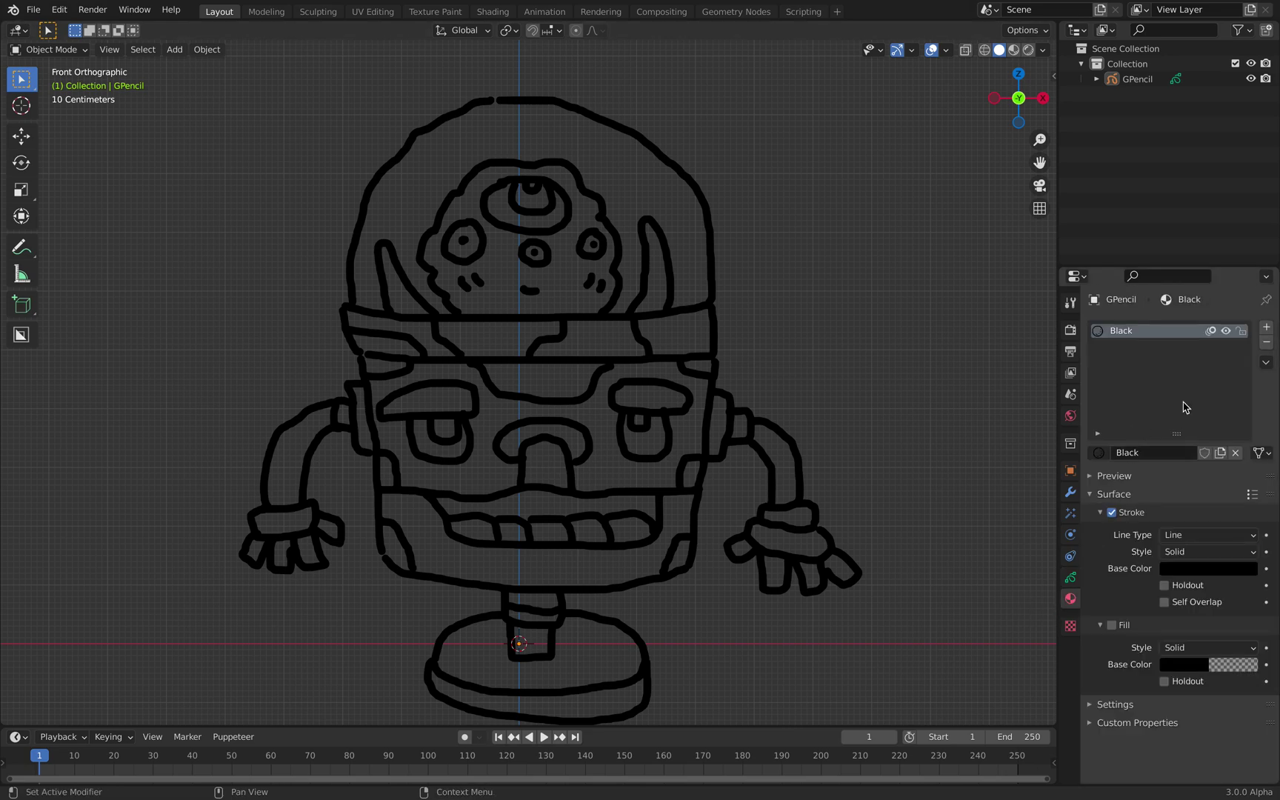
left_click(1266, 326)
left_click(1189, 452)
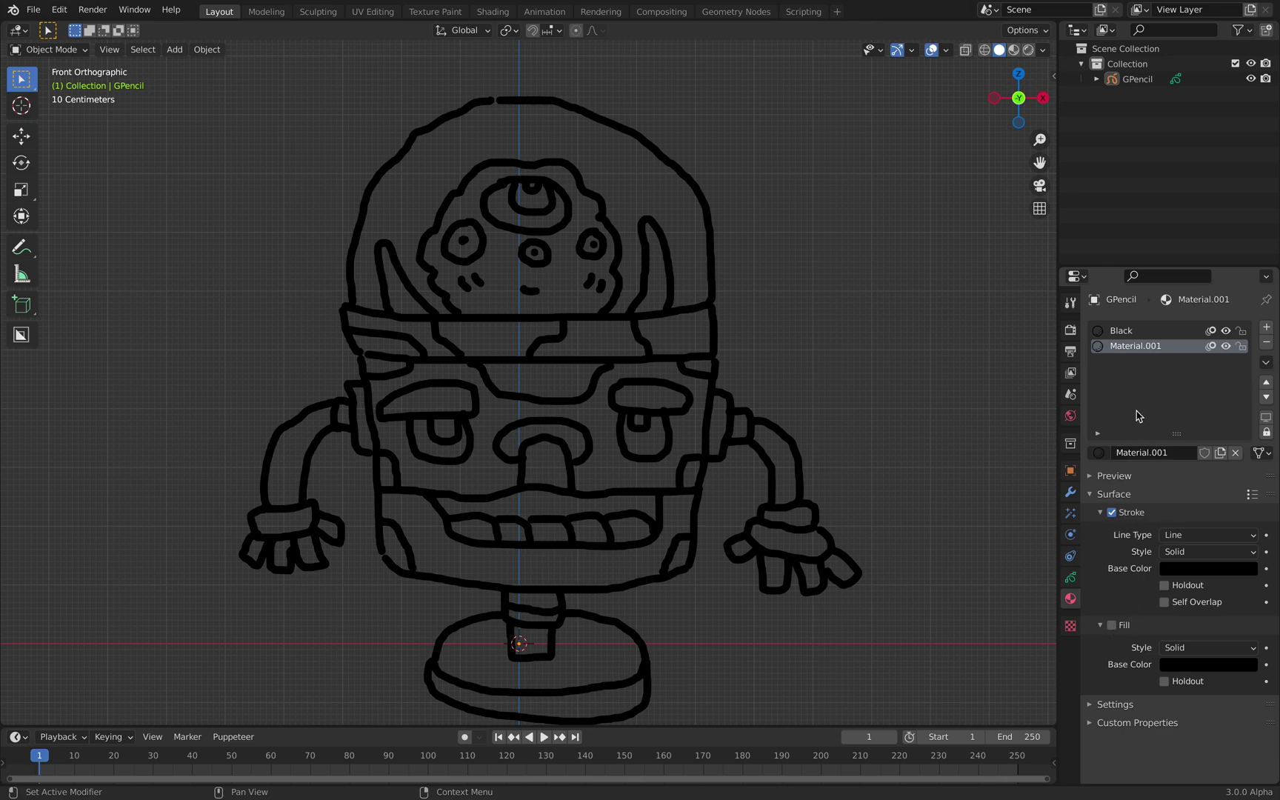
left_click(1191, 569)
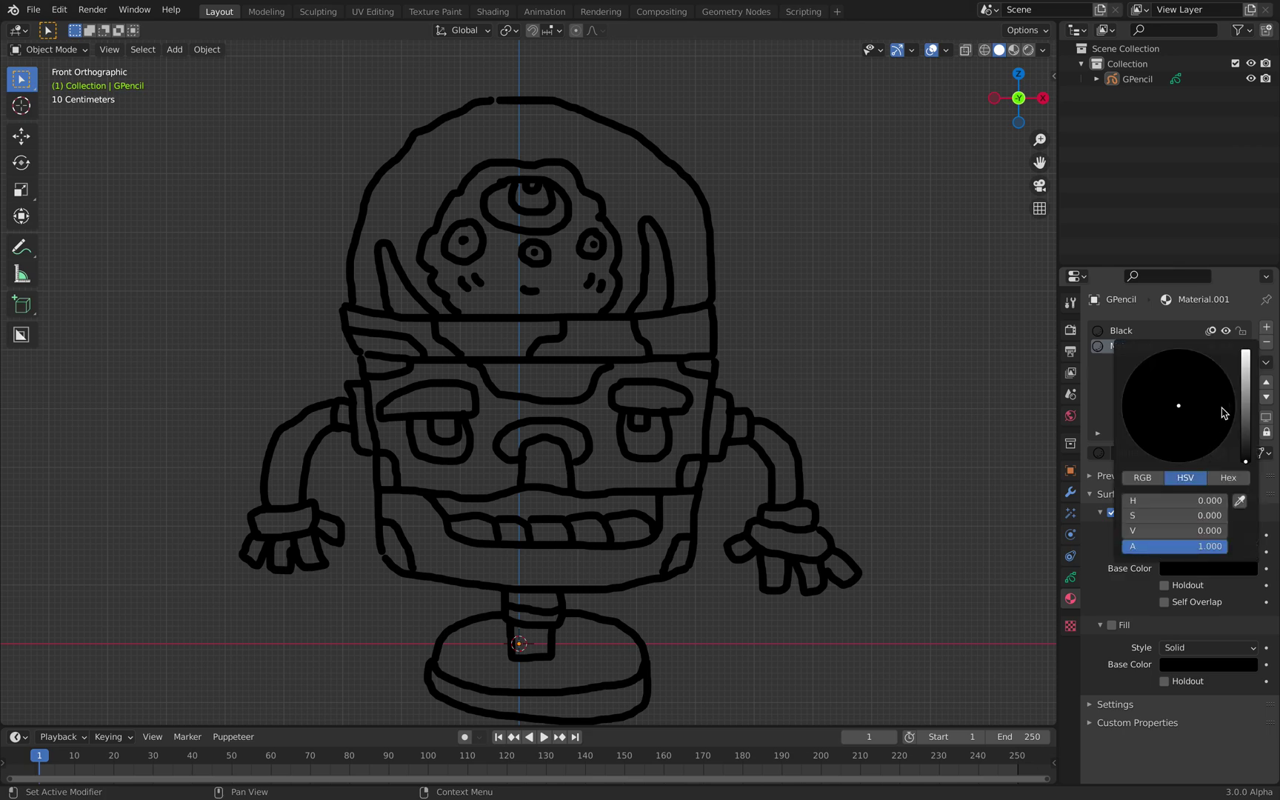
left_click_drag(1245, 396, 1249, 356)
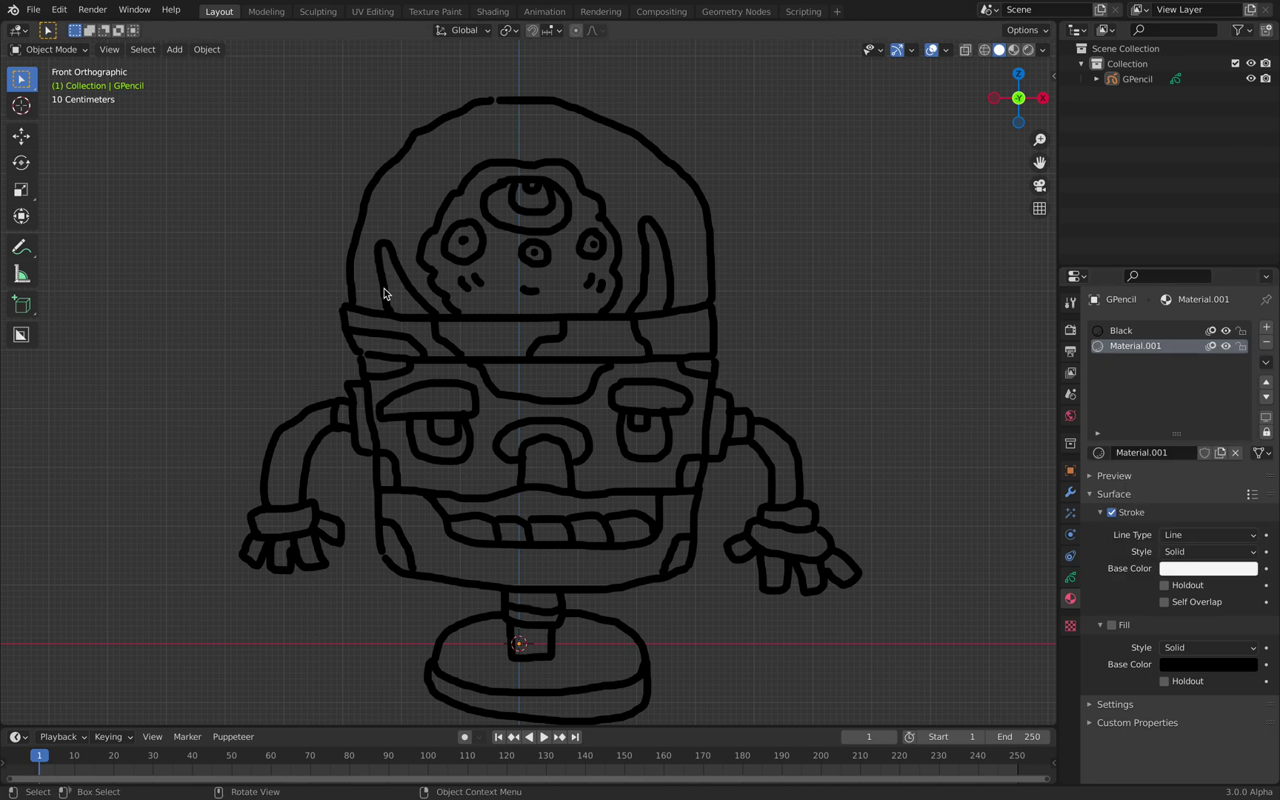
Step: Return the Grease Pencil object to Draw Mode and set the Pencil brush radius to 254 px
left_click(51, 49)
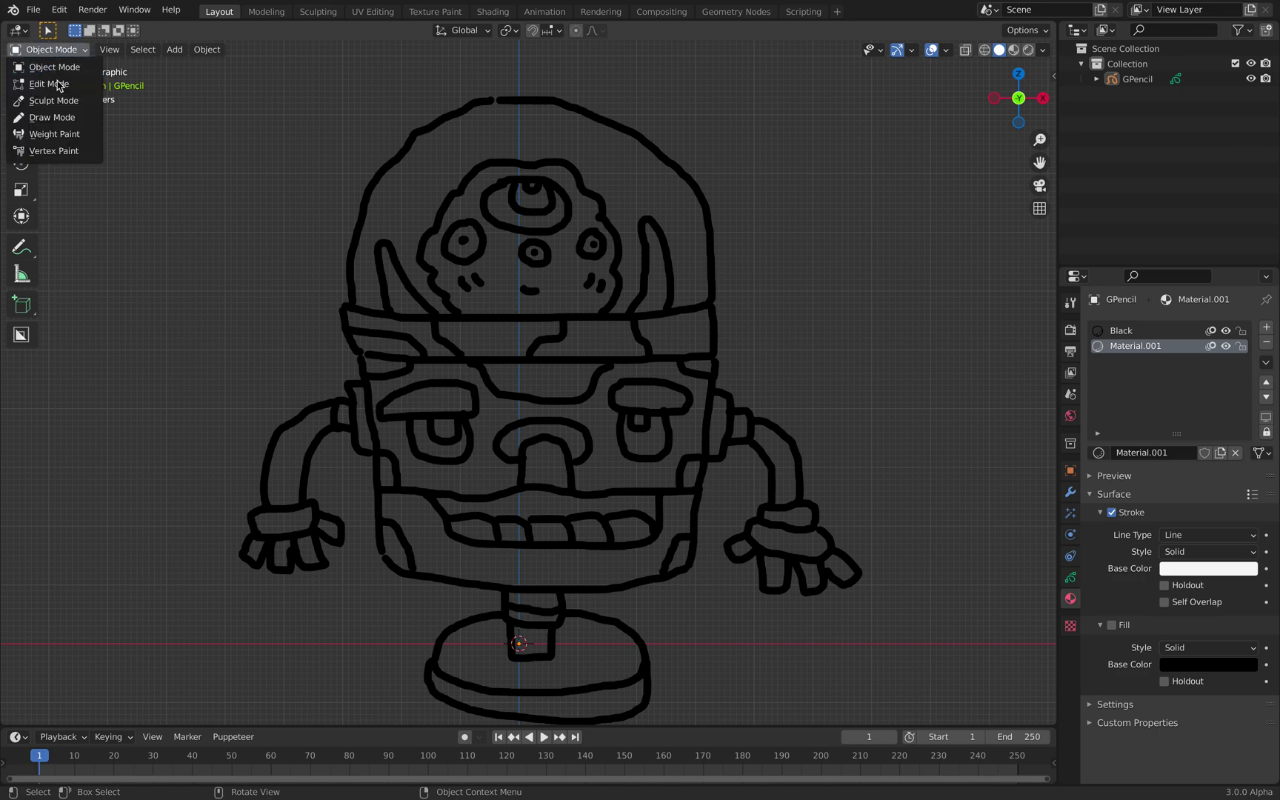
left_click(57, 118)
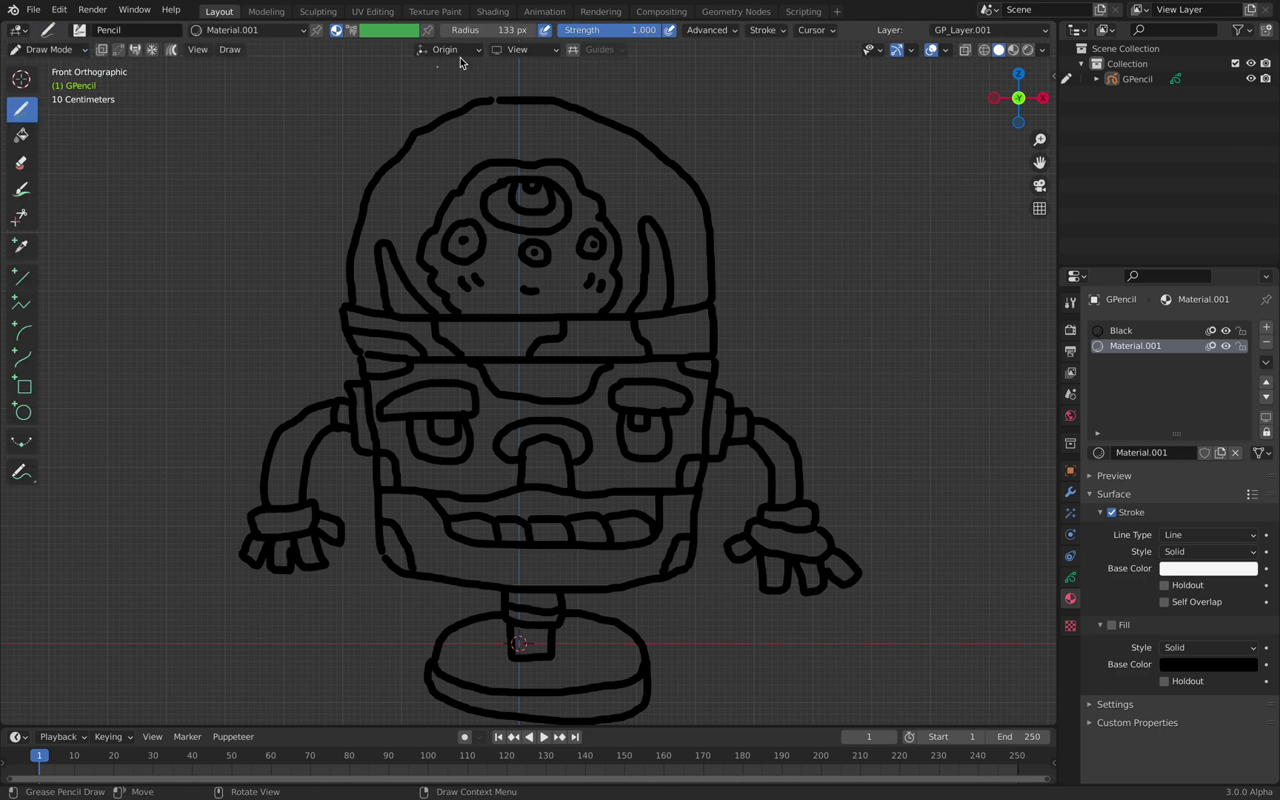
right_click(514, 194)
left_click_drag(525, 194, 562, 194)
middle_click_drag(295, 457, 328, 400, "shift")
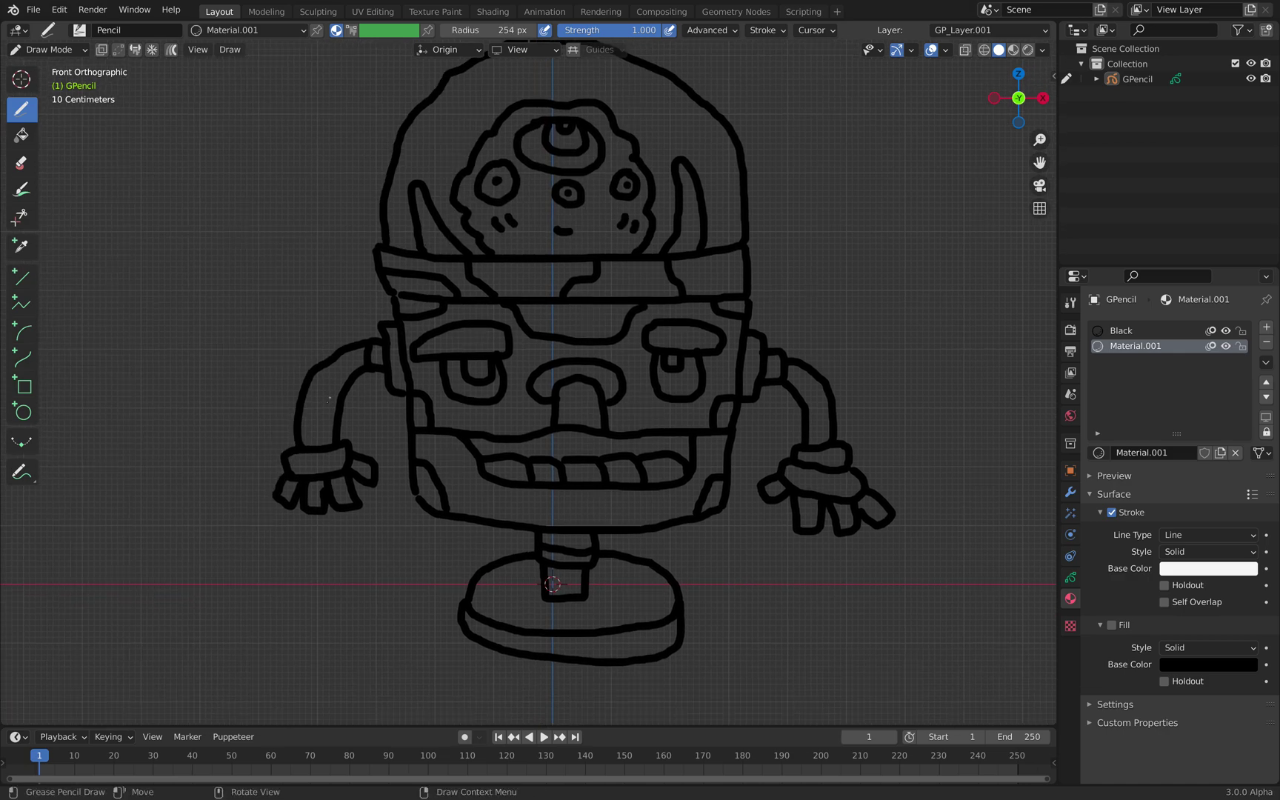
Step: Paint the insides of both robot arms near-white with the Pencil brush, from the shoulders down to the wrists
mouse_move(312, 437)
left_mouse_down()
mouse_move(306, 417)
mouse_move(318, 404)
mouse_move(326, 441)
mouse_move(360, 361)
mouse_move(333, 371)
mouse_move(321, 419)
mouse_move(314, 388)
mouse_move(330, 370)
left_mouse_up()
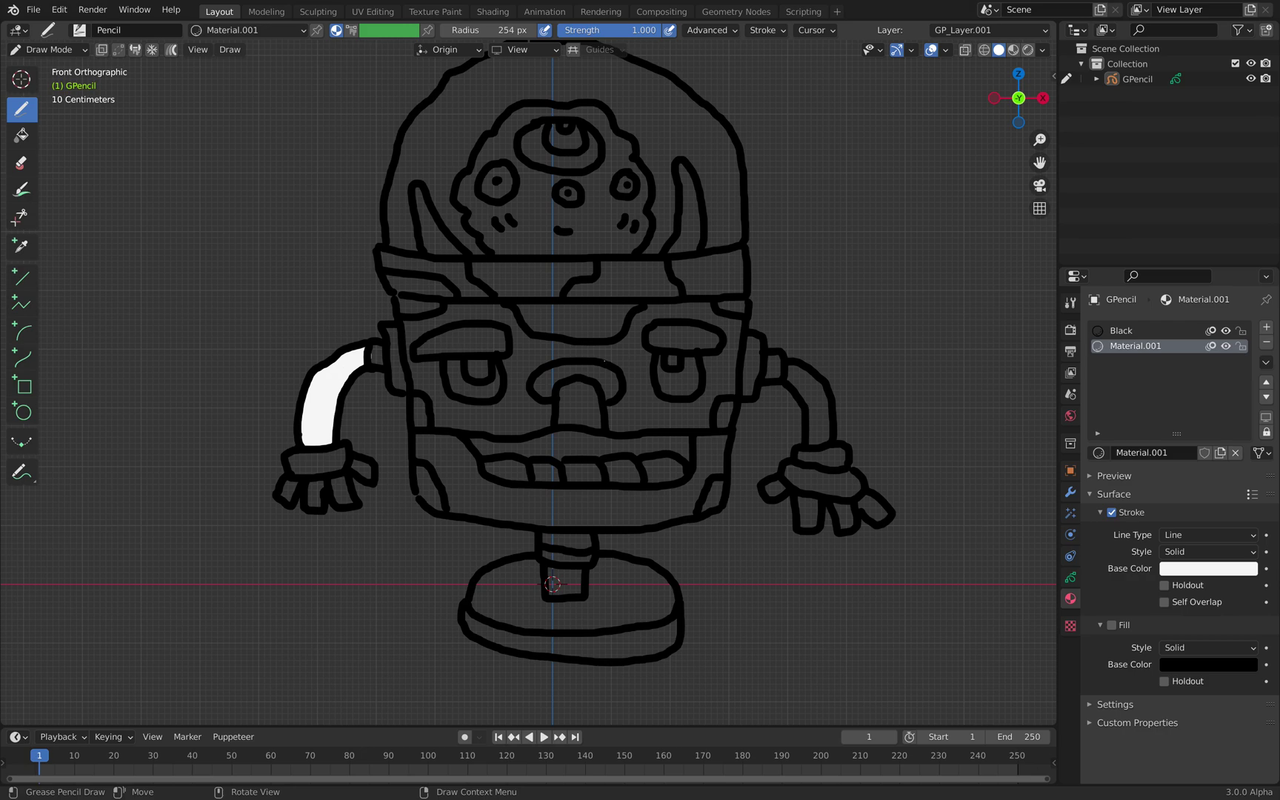
mouse_move(794, 383)
left_mouse_down()
mouse_move(814, 438)
mouse_move(800, 369)
left_mouse_up()
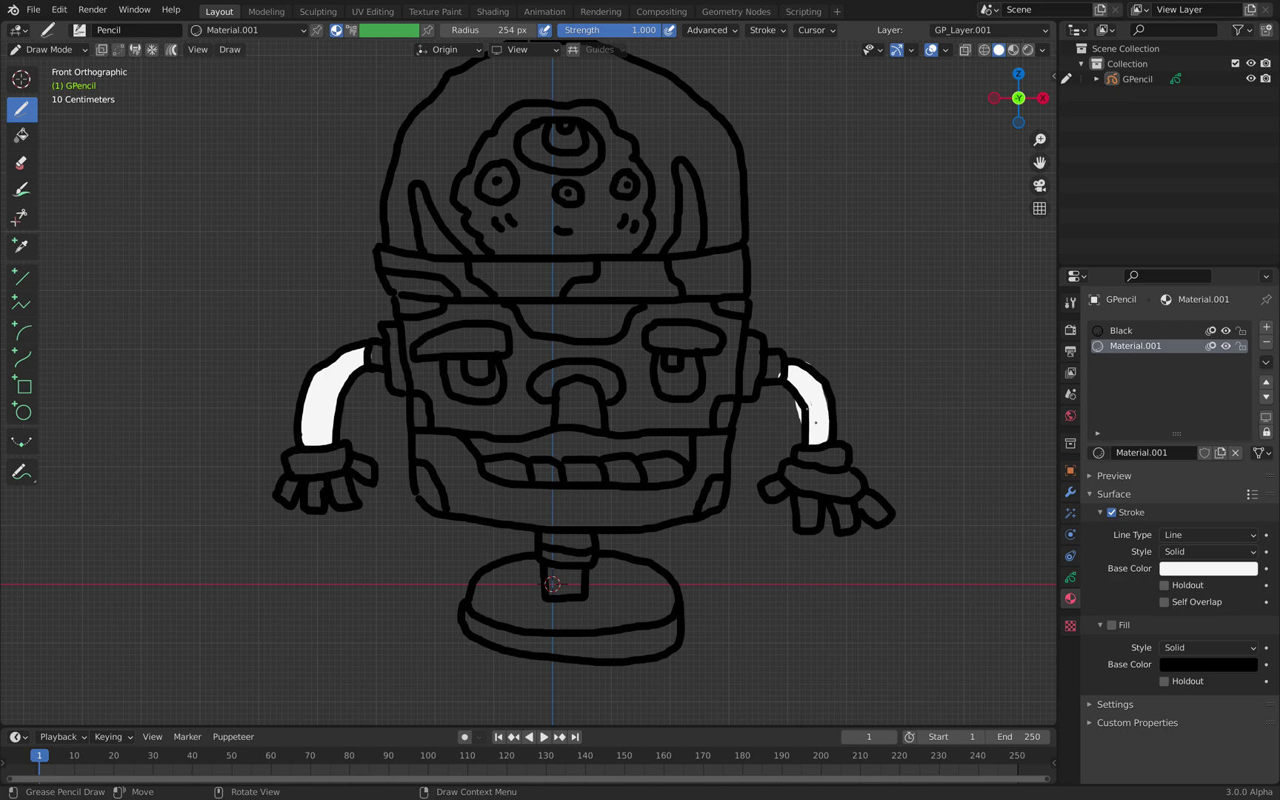
scroll(785, 414, "up", 2)
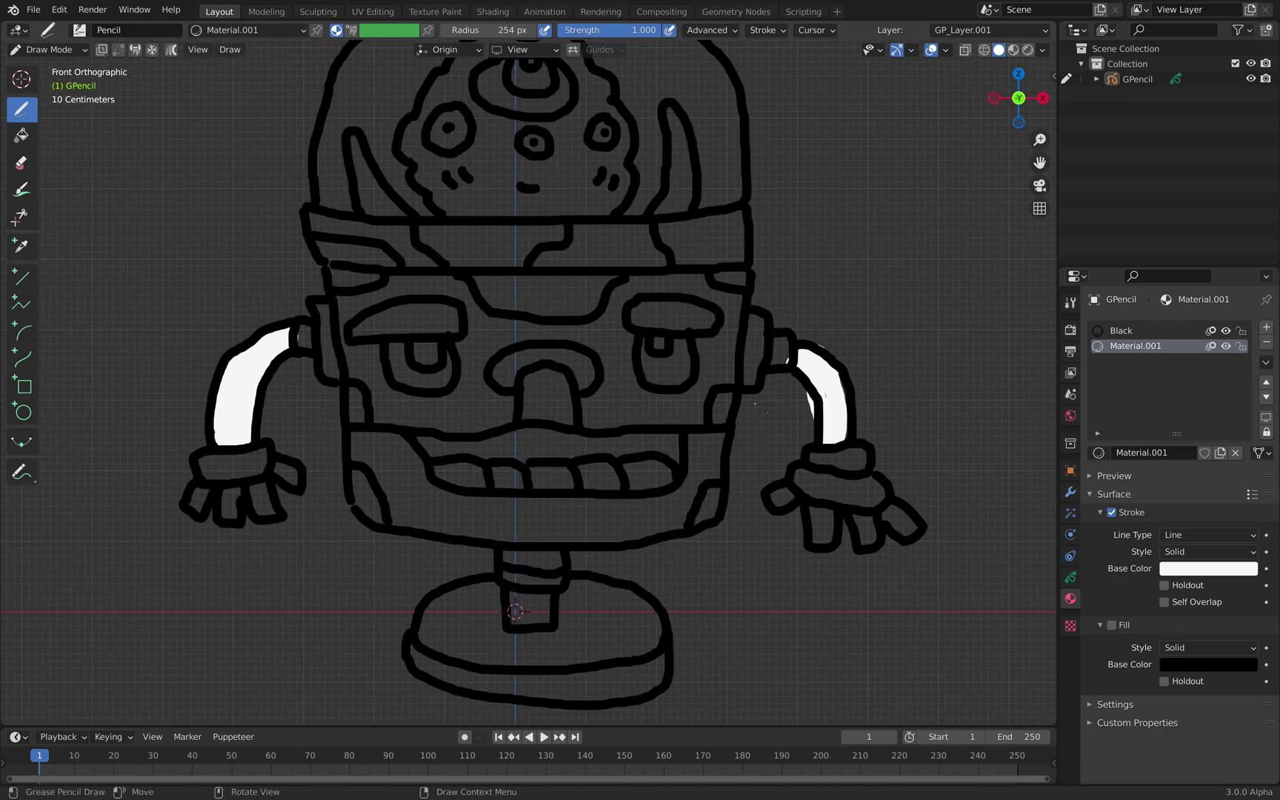
middle_click_drag(792, 416, 785, 399, "shift")
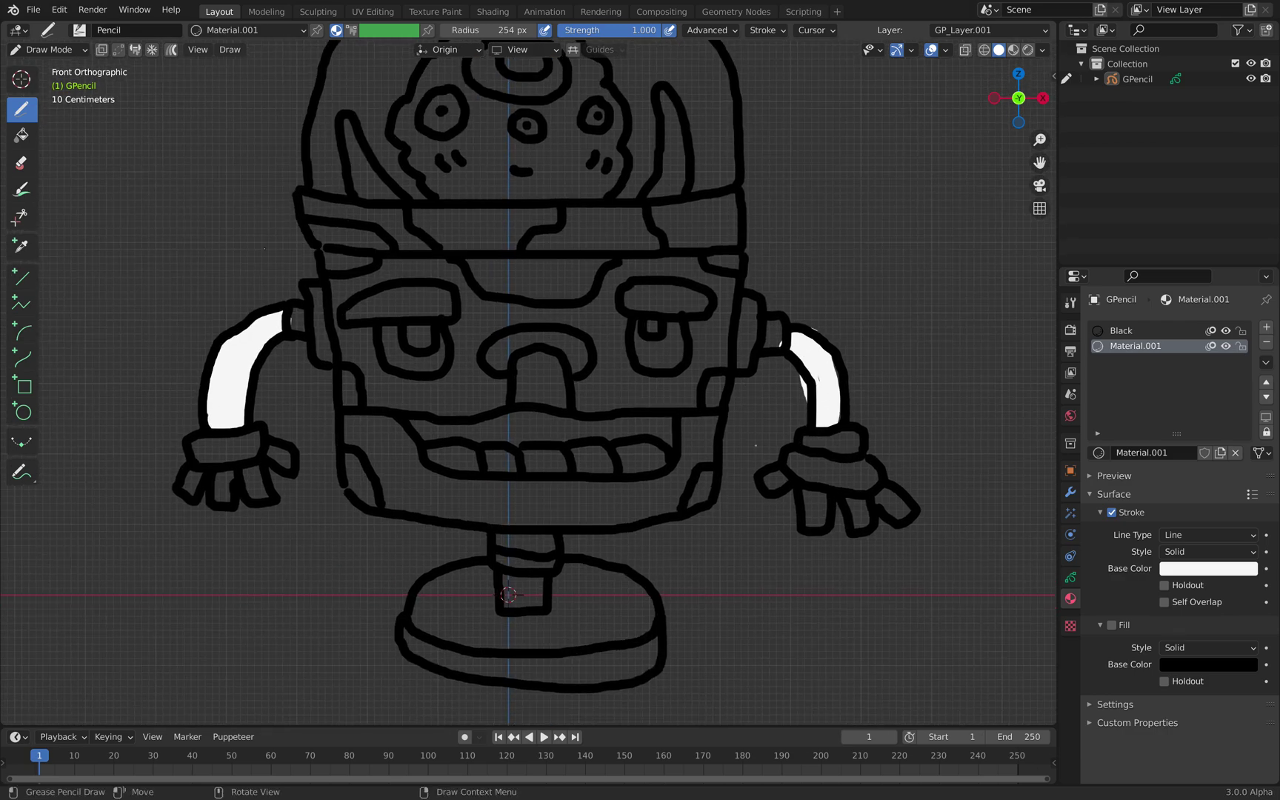
Step: Switch the Grease Pencil object to Sculpt Mode and widen the tool list so the tool names are readable
left_click(21, 51)
left_click(56, 105)
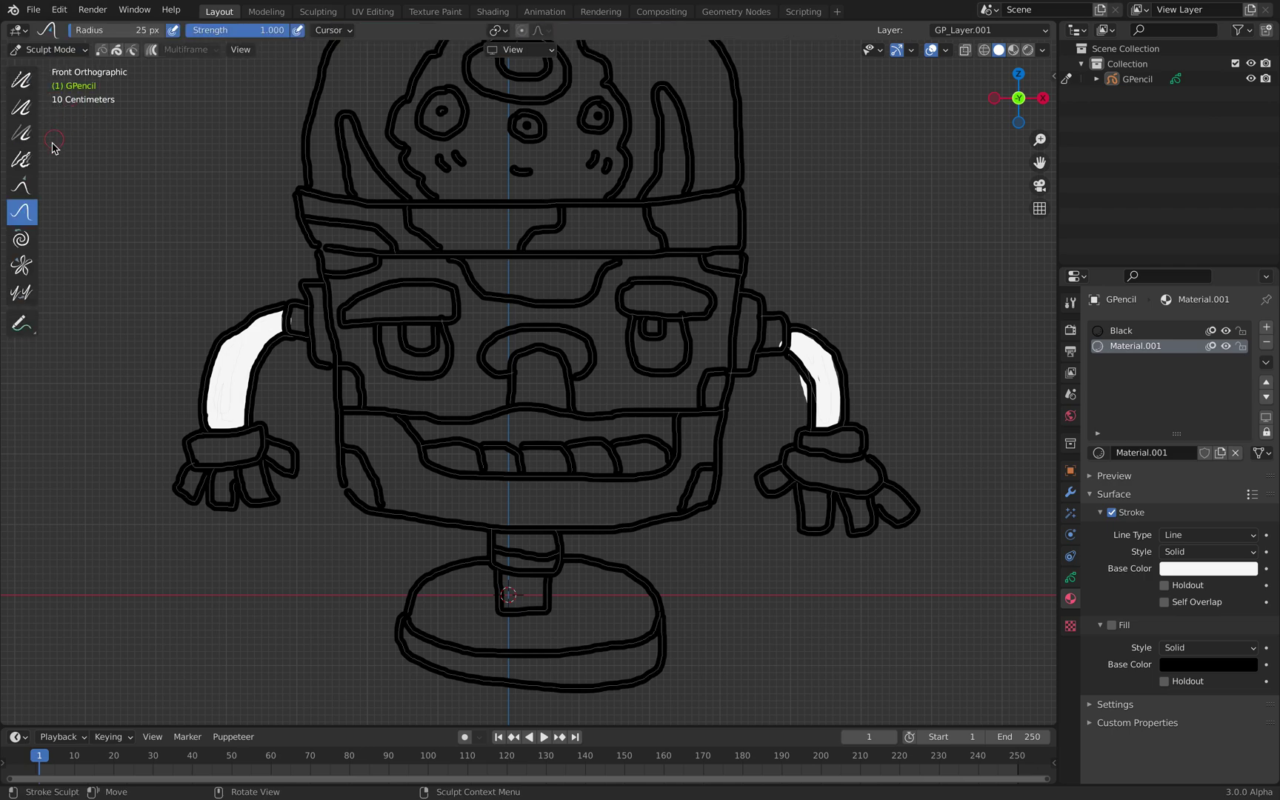
left_click_drag(38, 146, 108, 134)
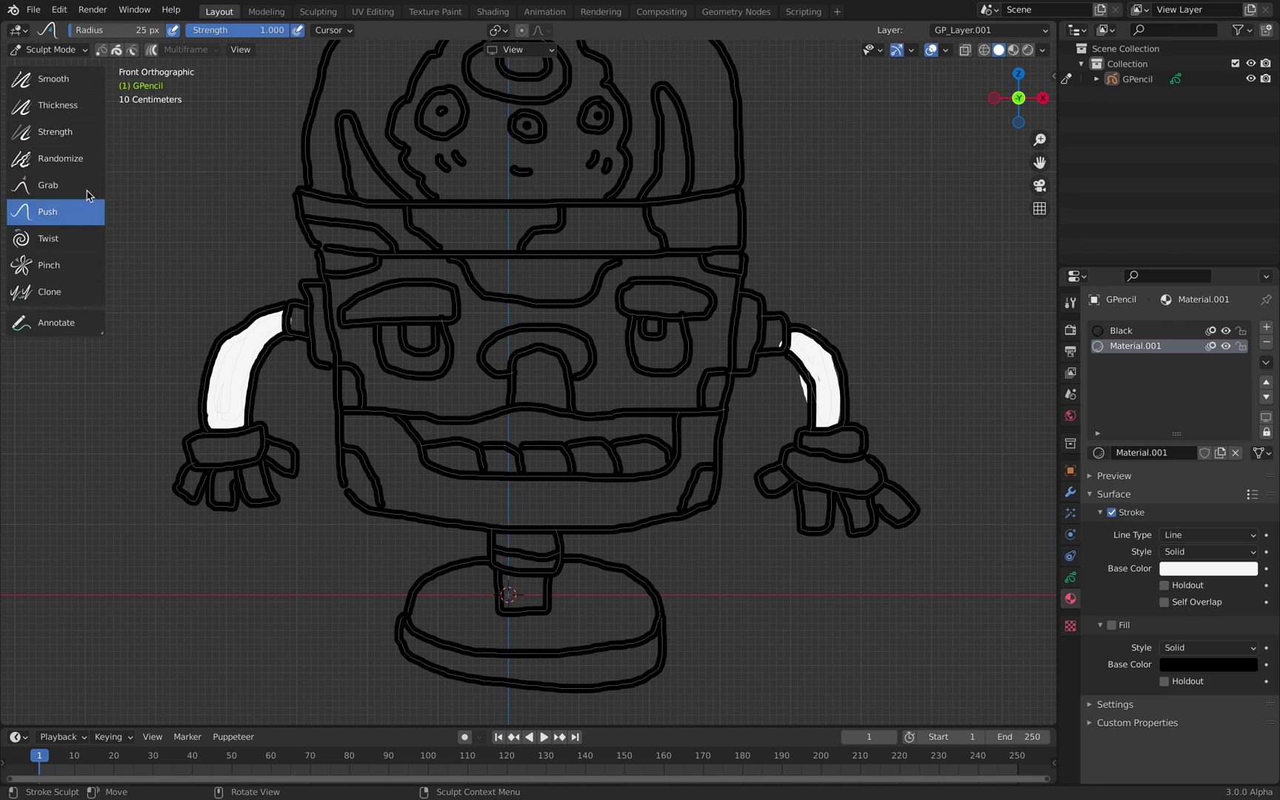
Step: Try reshaping the inner outline of the robot's right-hand arm with the Push brush at a 67 px radius
right_click(786, 373)
mouse_move(784, 375)
left_mouse_down()
mouse_move(846, 400)
mouse_move(841, 388)
left_mouse_up()
key("super+space")
scroll(808, 393, "up", 4)
key("Escape")
scroll(802, 396, "right", 3)
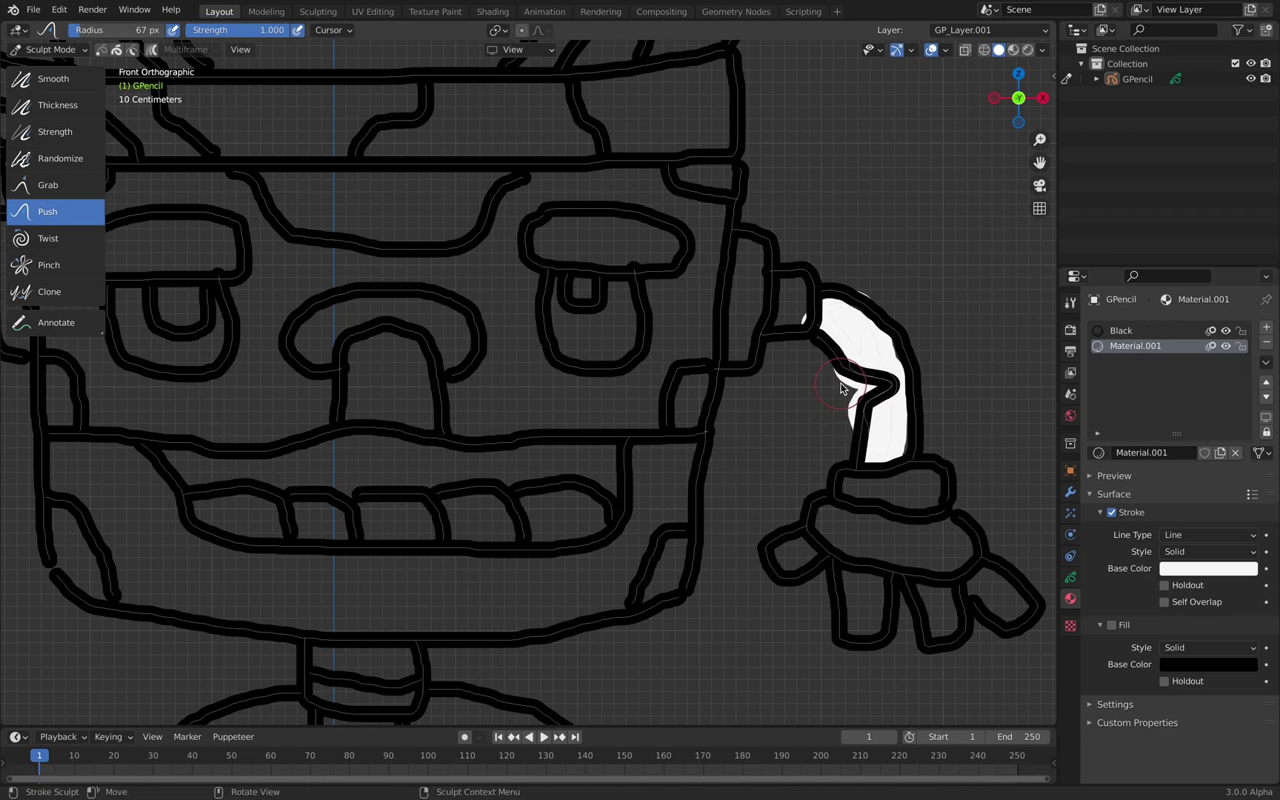
Step: Undo the Push deformation on the arm and return the Grease Pencil object to Draw Mode
key("ctrl+z")
scroll(830, 395, "down", 2)
scroll(830, 395, "left", 2)
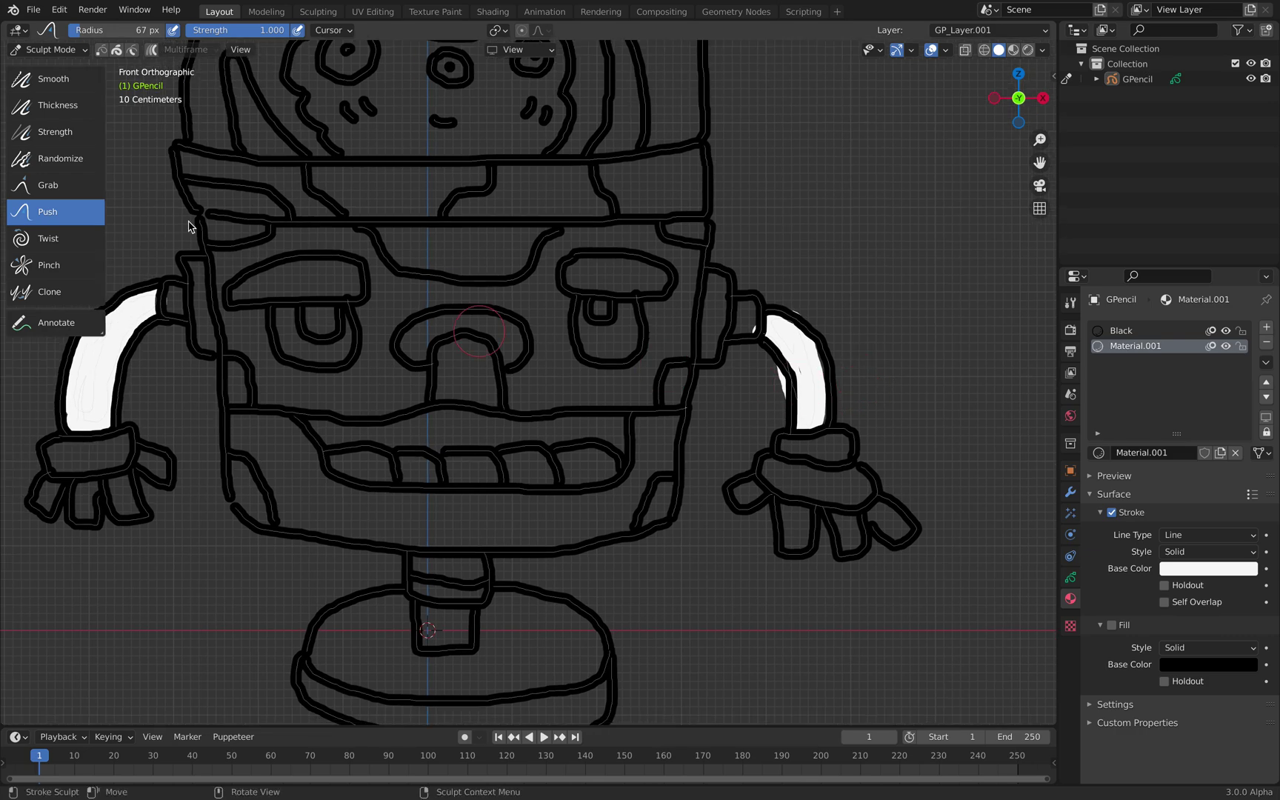
left_click(49, 52)
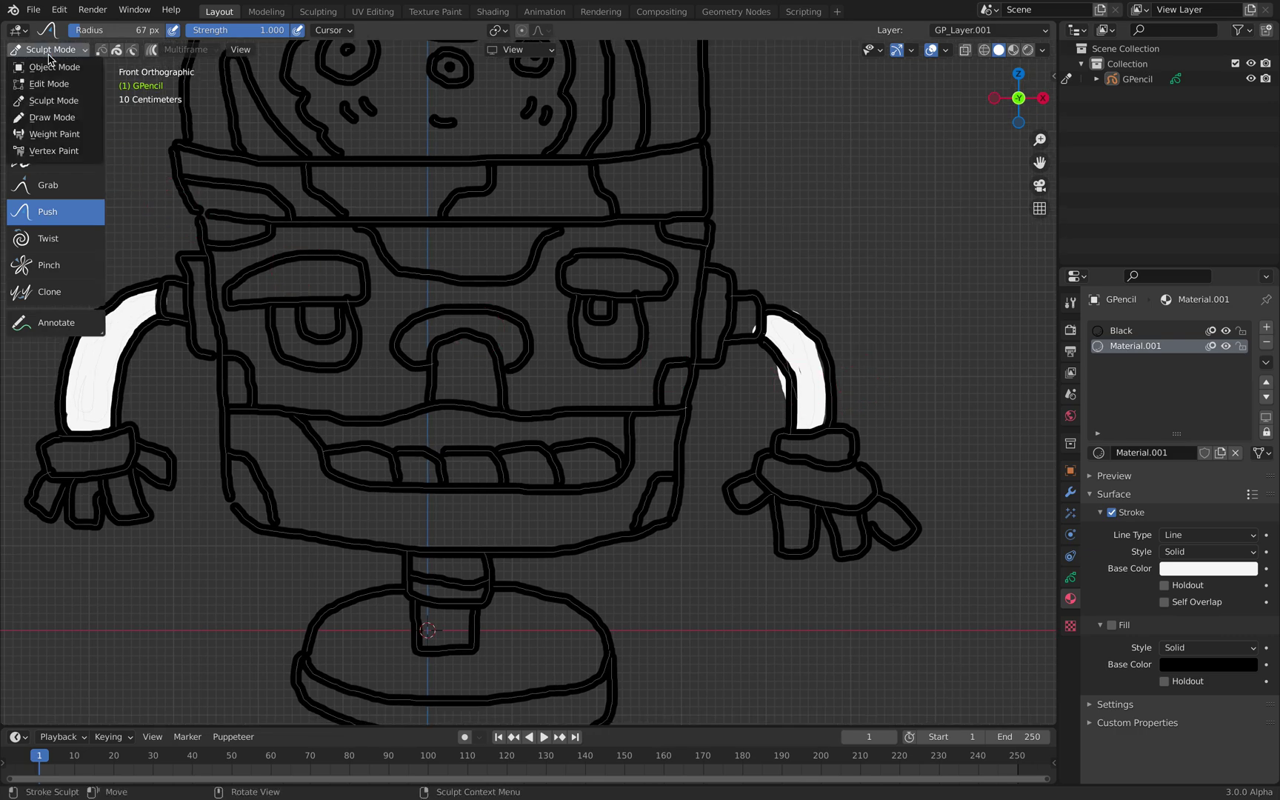
left_click(52, 117)
Step: Set the Pencil brush radius to 298 px and paint both robot hands, including cuffs and fingers, near-white
scroll(715, 364, "down", 2)
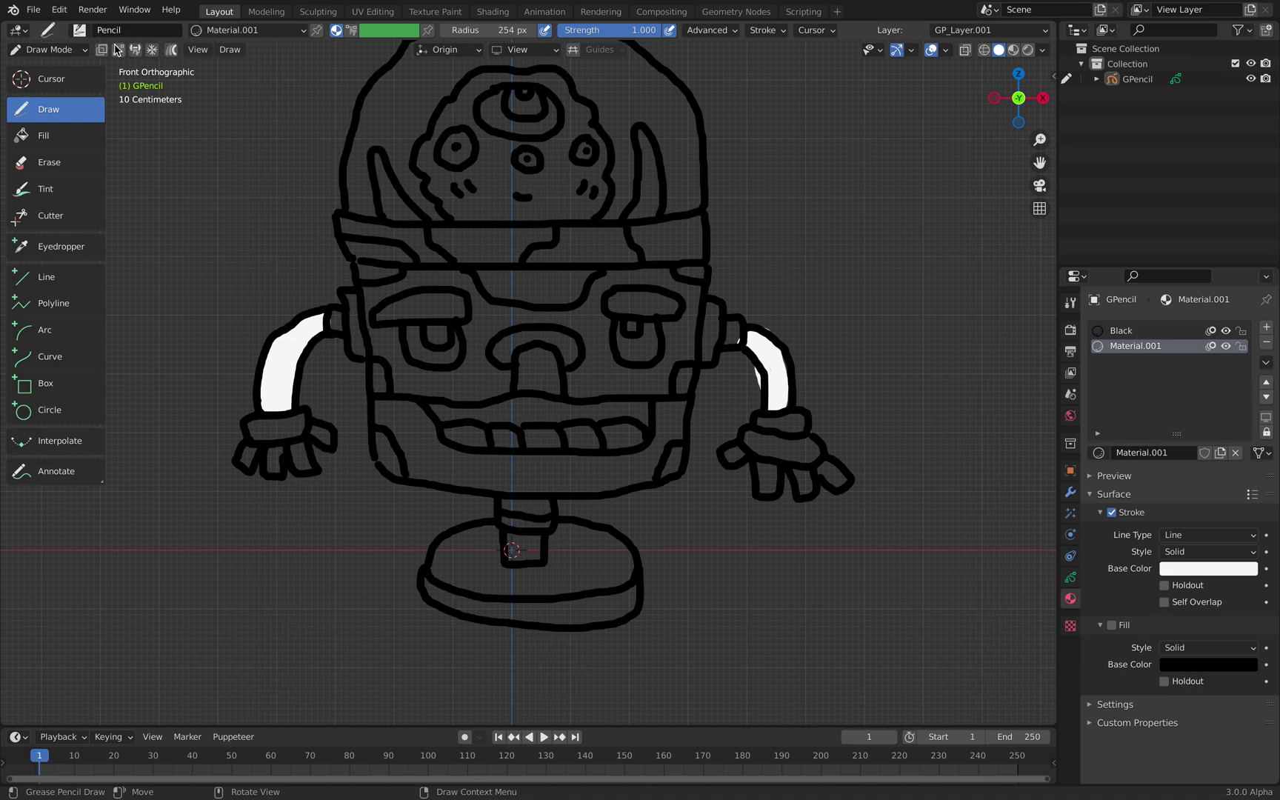
right_click(356, 326)
left_click_drag(357, 327, 374, 327)
mouse_move(256, 425)
left_mouse_down()
mouse_move(304, 422)
mouse_move(258, 436)
mouse_move(245, 461)
mouse_move(304, 463)
mouse_move(324, 436)
left_mouse_up()
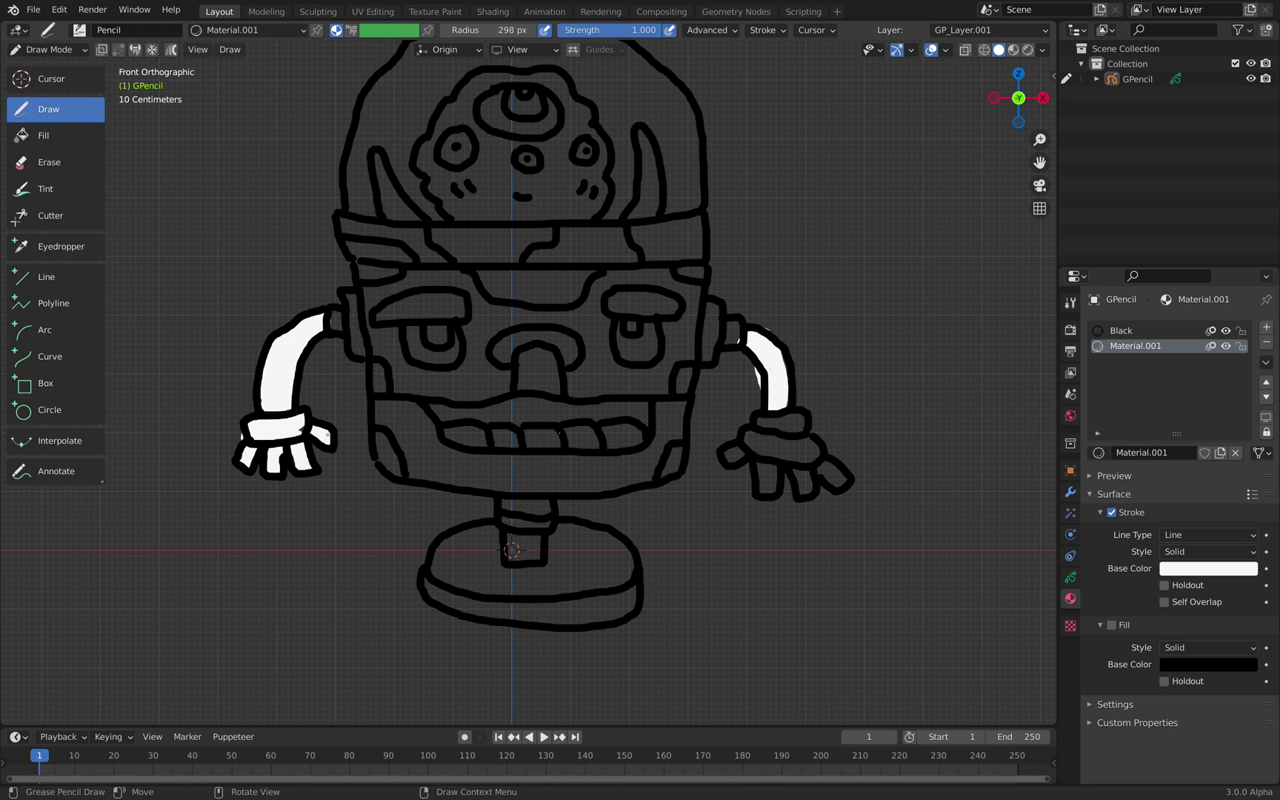
mouse_move(727, 455)
left_mouse_down()
mouse_move(766, 437)
mouse_move(819, 453)
mouse_move(800, 424)
mouse_move(769, 421)
mouse_move(782, 420)
mouse_move(769, 485)
mouse_move(841, 478)
left_mouse_up()
middle_click_drag(643, 397, 669, 408, "shift")
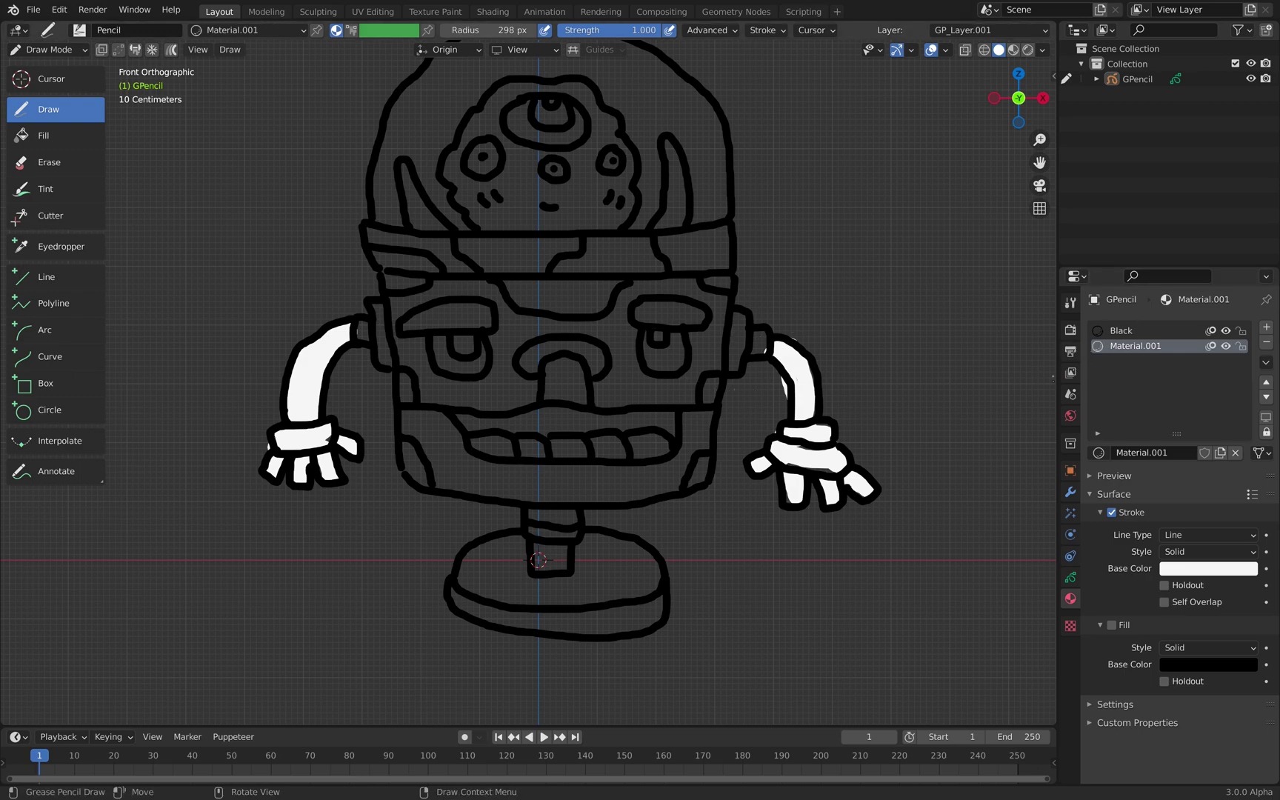
Step: Add another Grease Pencil layer and move it below GP_Layer.001
left_click(1071, 577)
left_click(1266, 372)
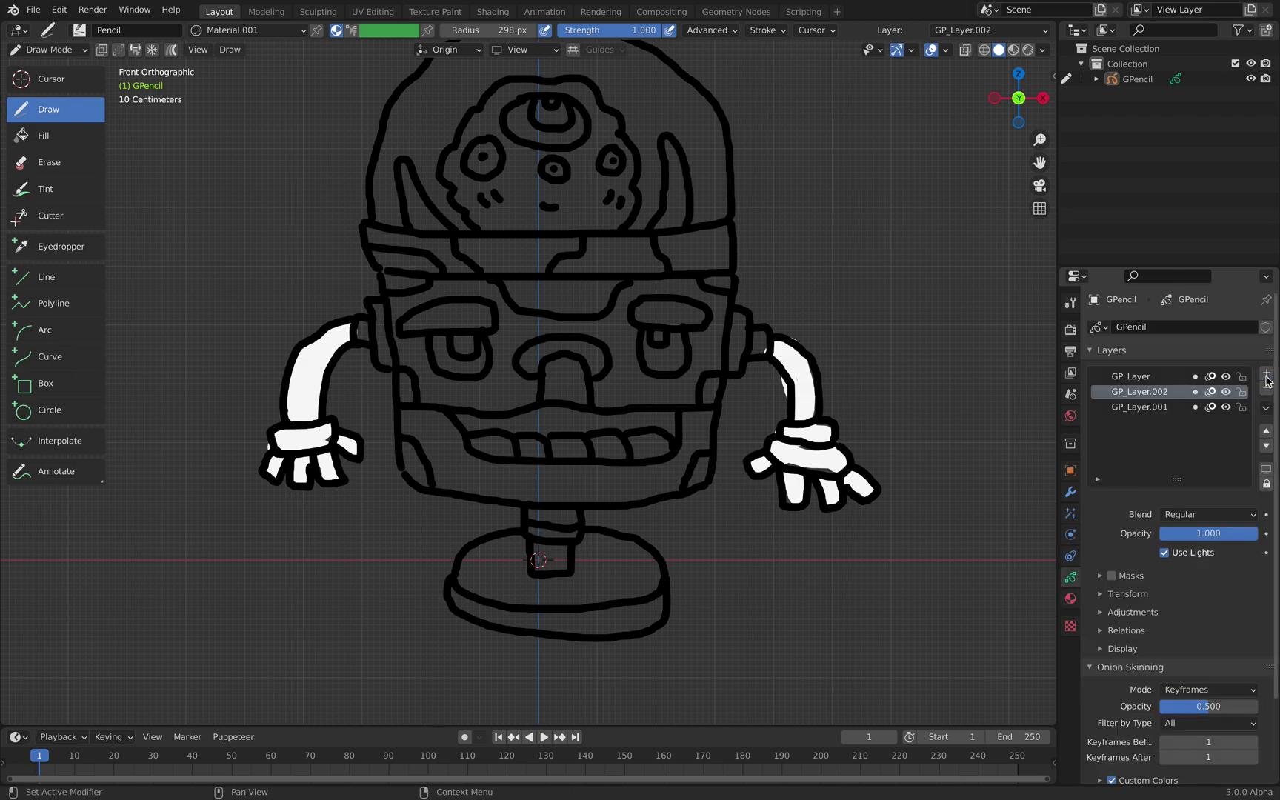
left_click(1267, 446)
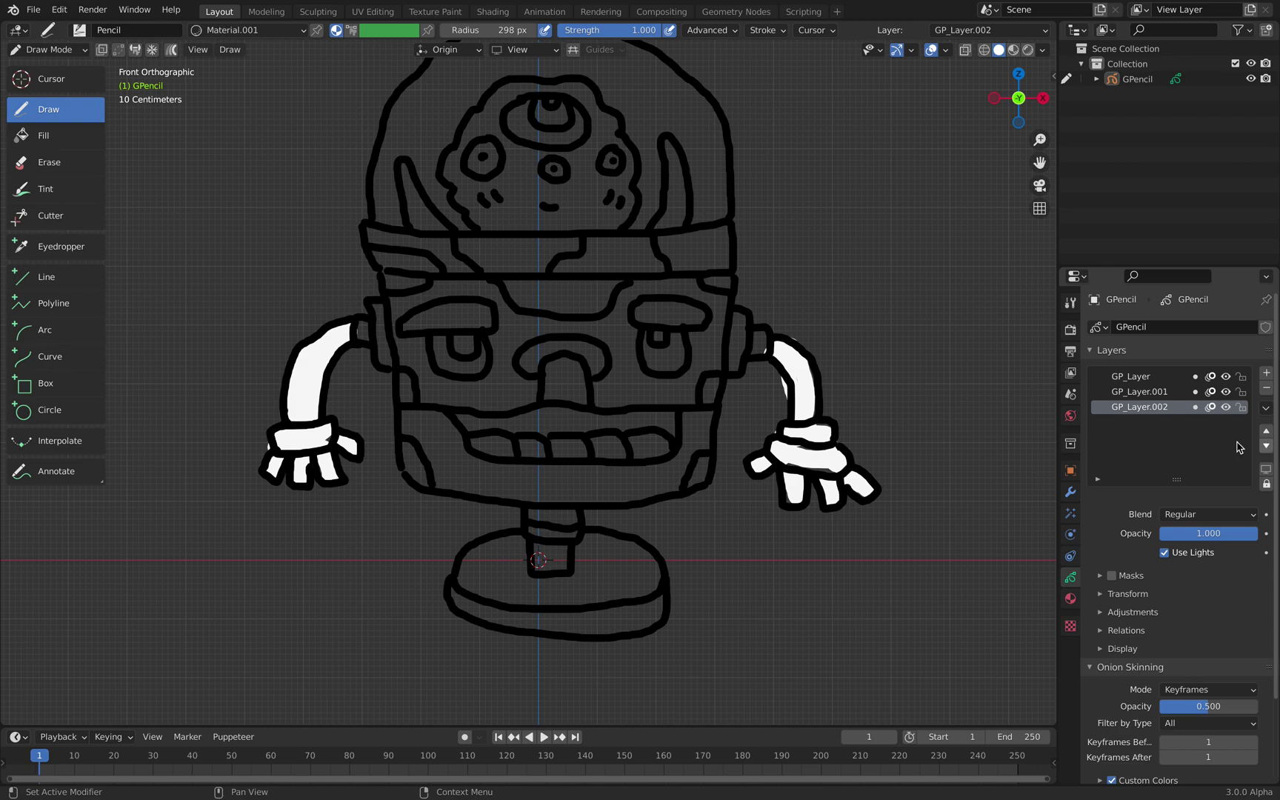
Step: Add a third material to the Grease Pencil object and set its stroke base color to bright pink
left_click(1071, 599)
left_click(1266, 332)
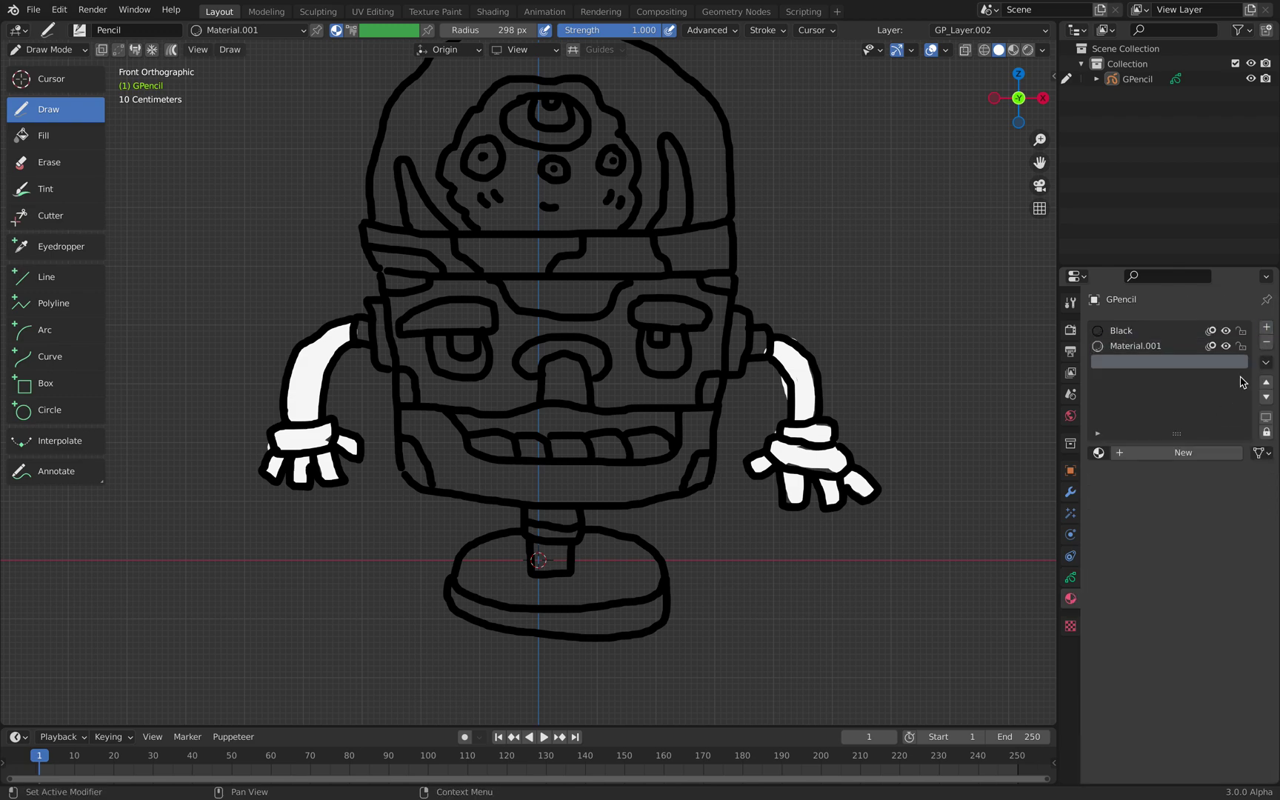
left_click(1180, 452)
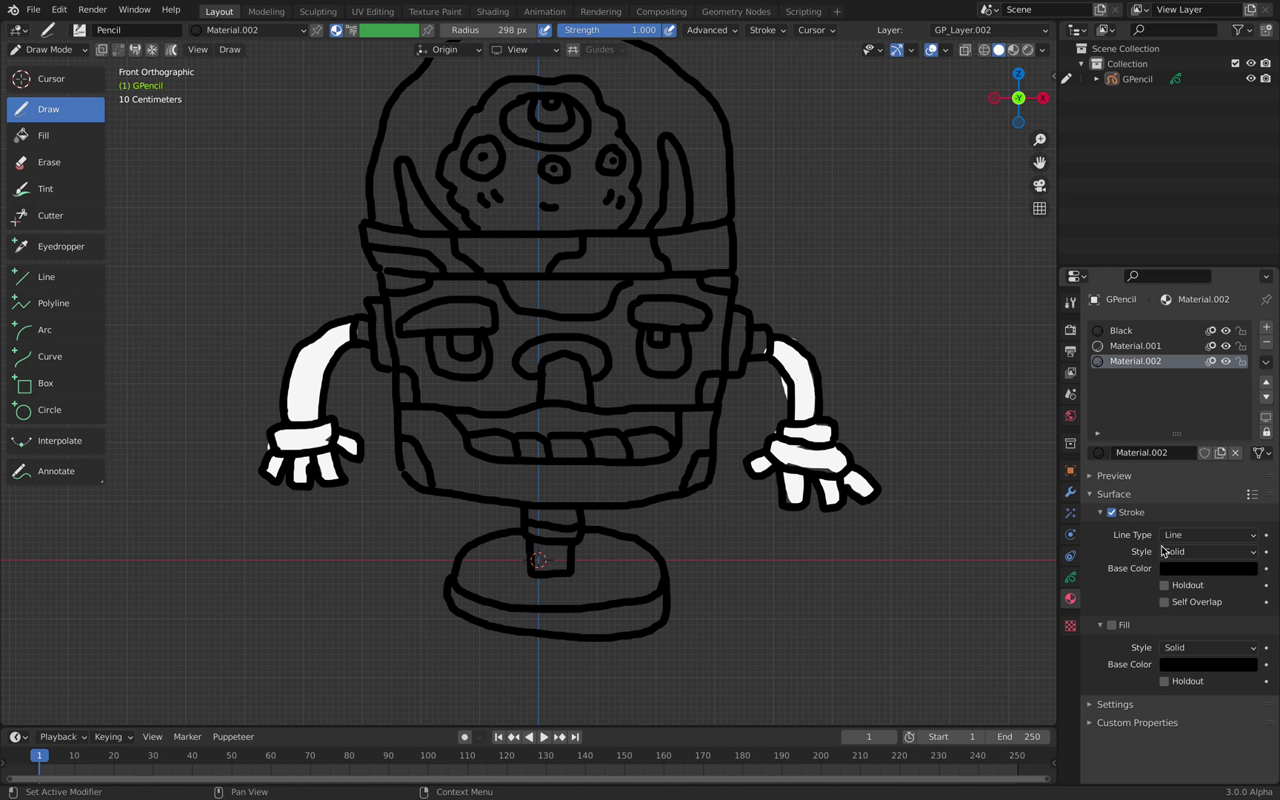
left_click(1198, 569)
mouse_move(1245, 376)
left_mouse_down()
mouse_move(1245, 350)
mouse_move(1198, 436)
left_mouse_up()
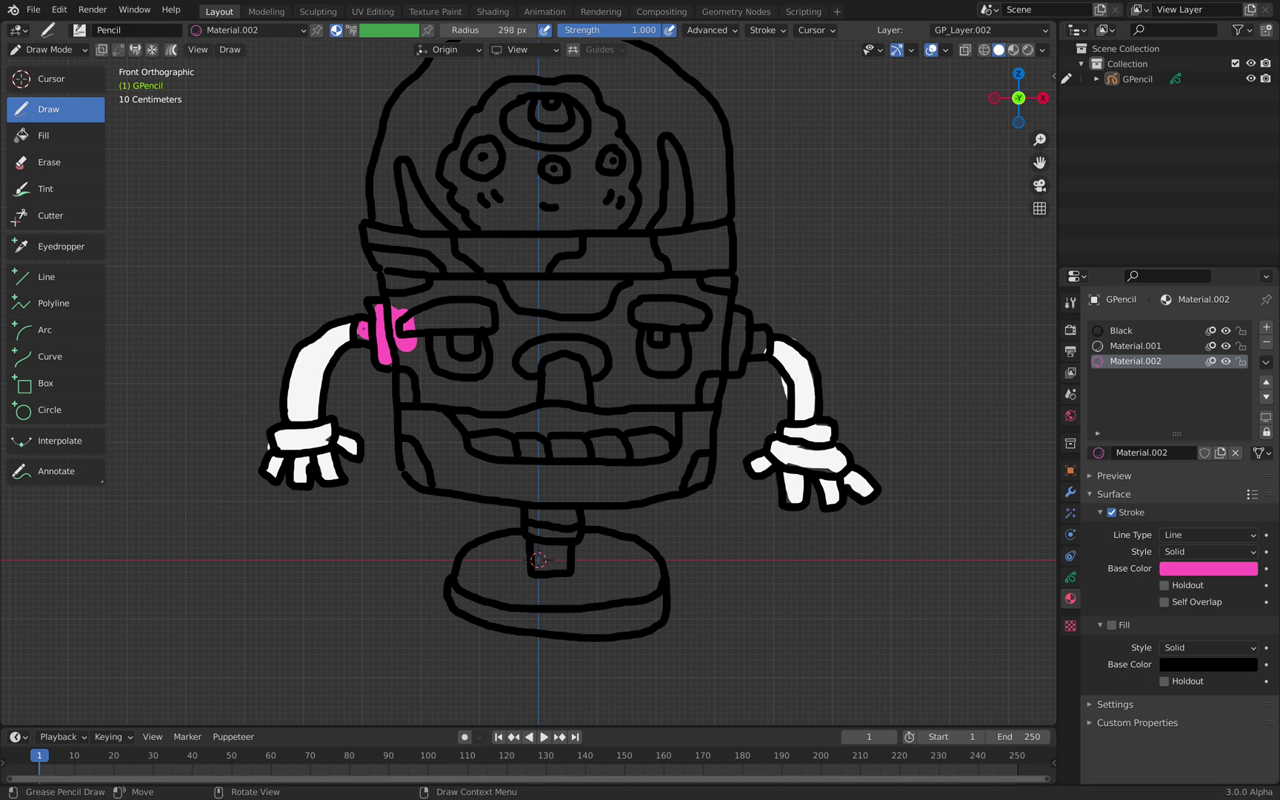
Step: Paint pink along the face's top edge and, with the brush radius raised to 491 px, beside the left-hand eye
left_click_drag(428, 282, 730, 283)
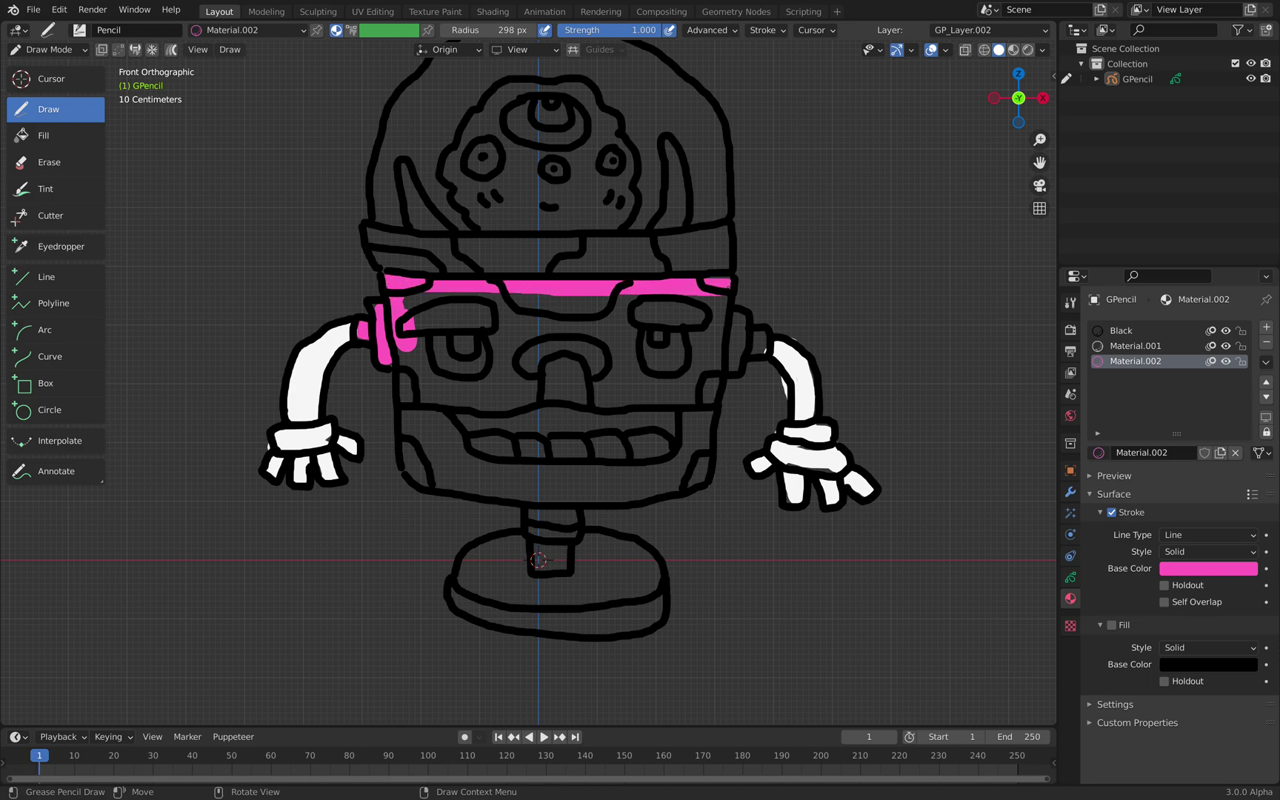
right_click(555, 381)
left_click_drag(589, 384, 654, 383)
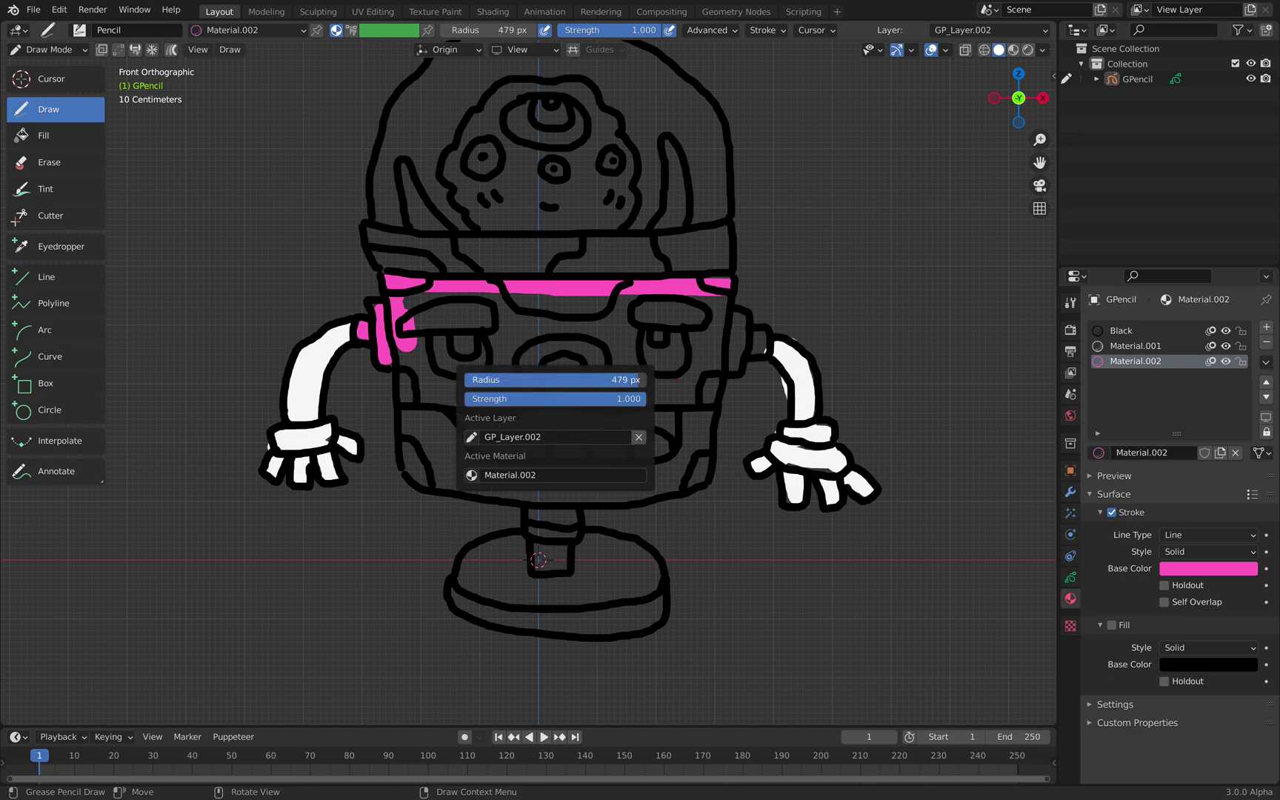
left_click_drag(436, 350, 422, 320)
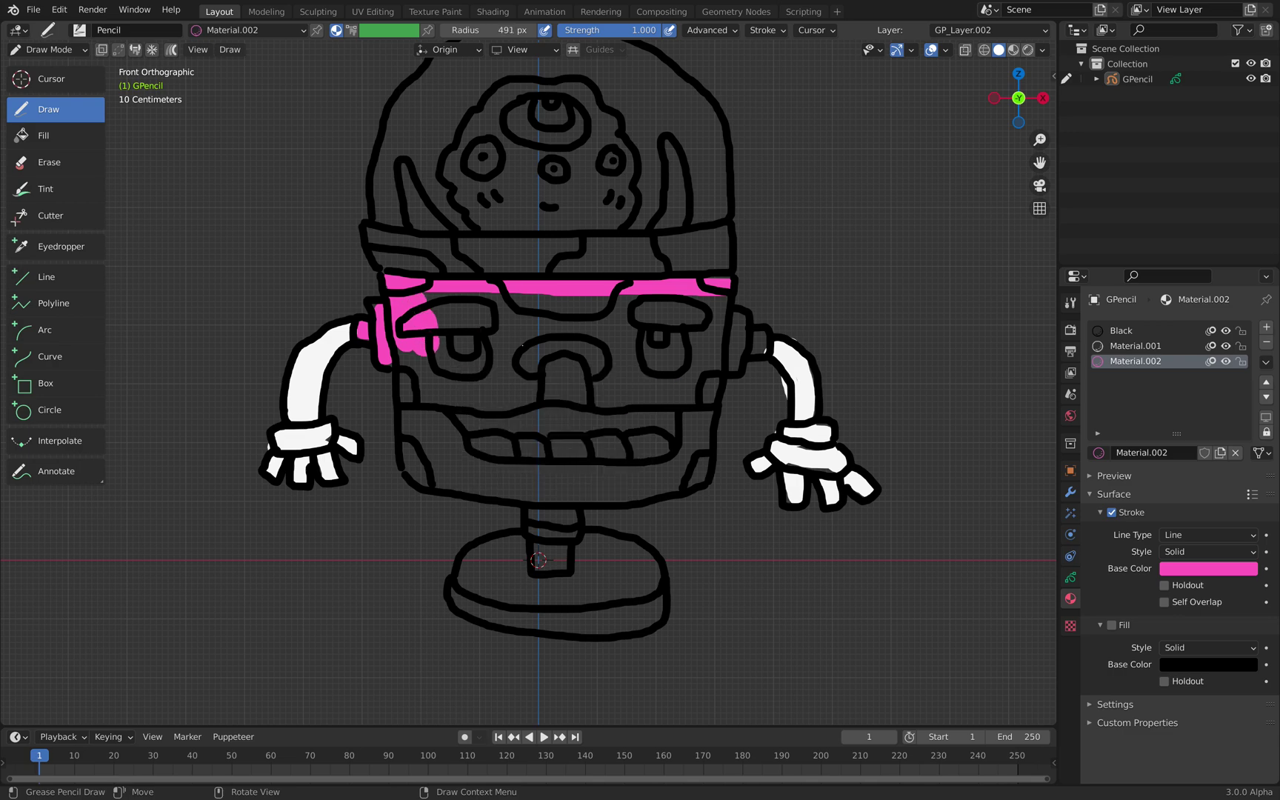
Step: Set the brush radius to 500 px and cover the rest of the face and the other ear with pink
right_click(523, 345)
mouse_move(467, 337)
left_mouse_down()
mouse_move(441, 404)
mouse_move(407, 355)
mouse_move(417, 434)
mouse_move(481, 478)
mouse_move(663, 489)
mouse_move(700, 428)
mouse_move(712, 300)
left_mouse_up()
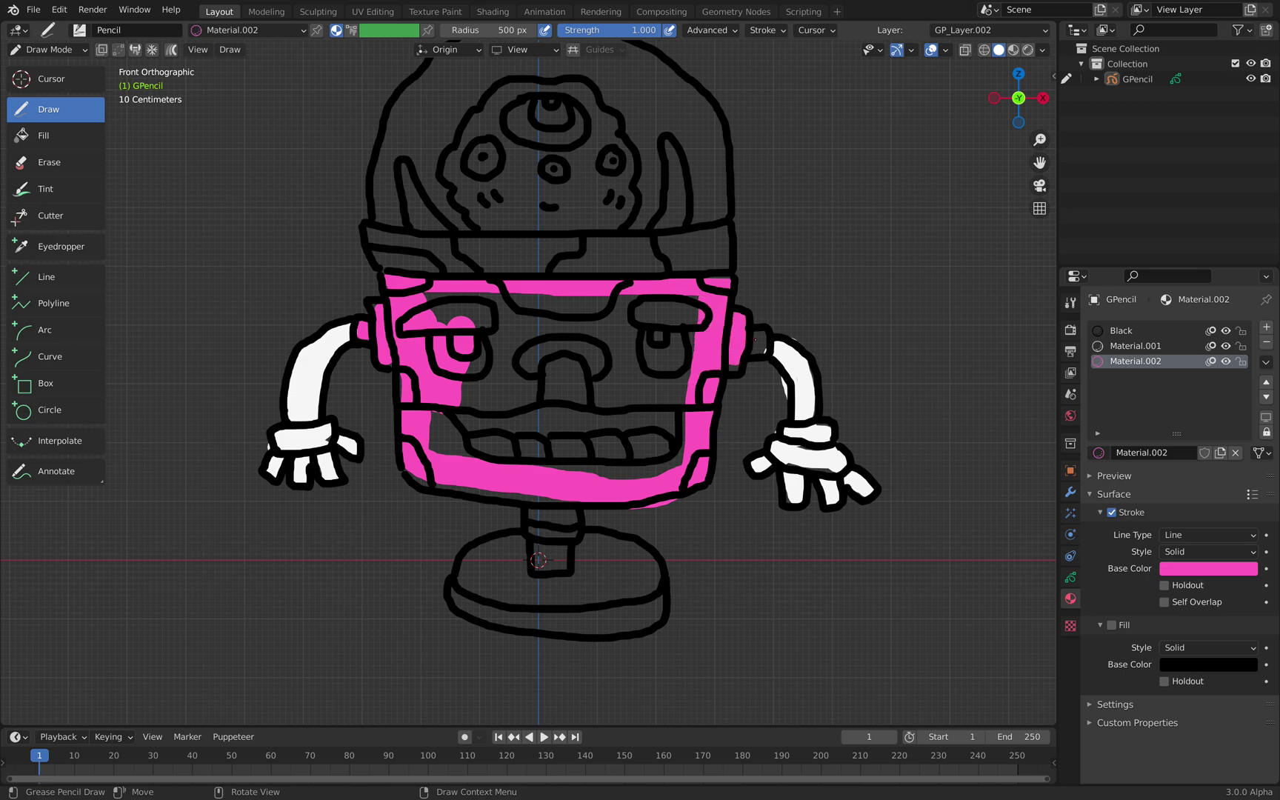
mouse_move(421, 302)
left_mouse_down()
mouse_move(685, 313)
mouse_move(504, 327)
mouse_move(693, 336)
left_mouse_up()
left_click_drag(660, 383, 500, 381)
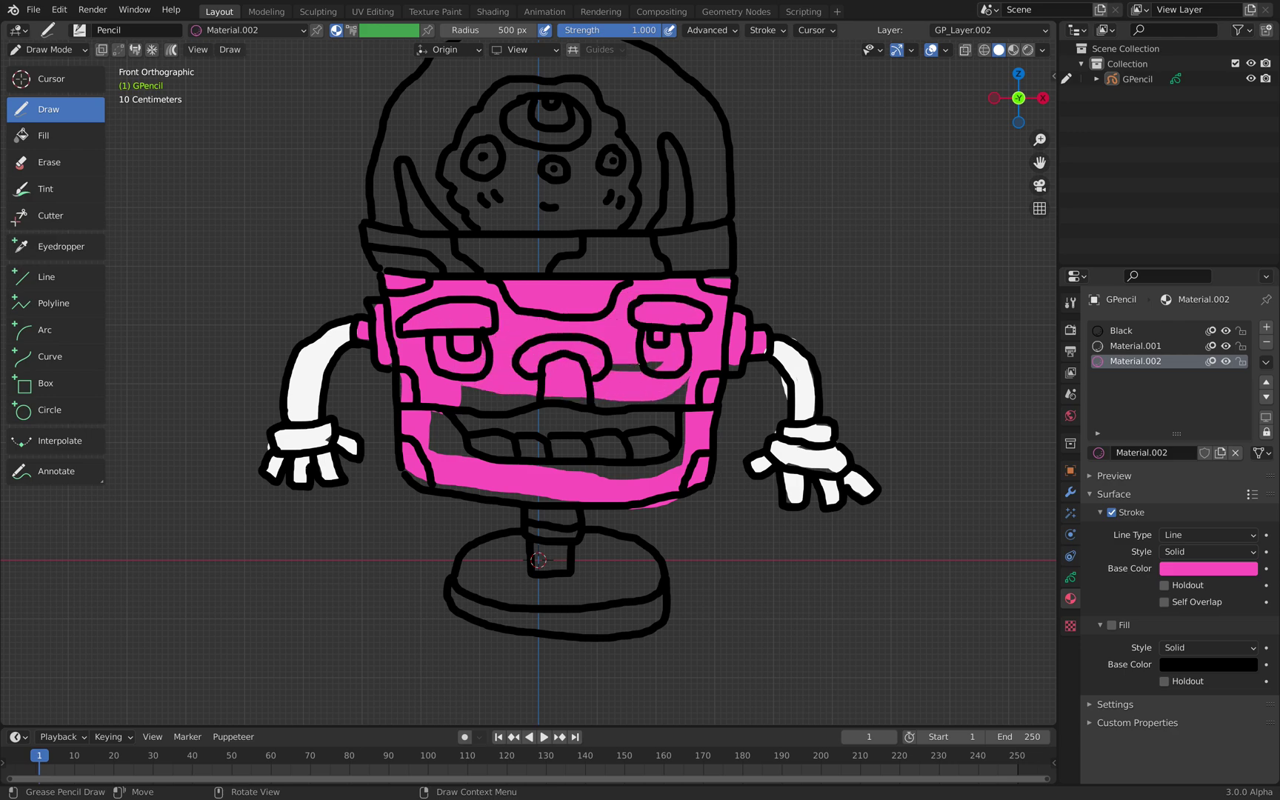
mouse_move(685, 386)
left_mouse_down()
mouse_move(483, 393)
mouse_move(537, 419)
mouse_move(685, 419)
mouse_move(592, 439)
mouse_move(423, 440)
mouse_move(670, 449)
mouse_move(596, 463)
left_mouse_up()
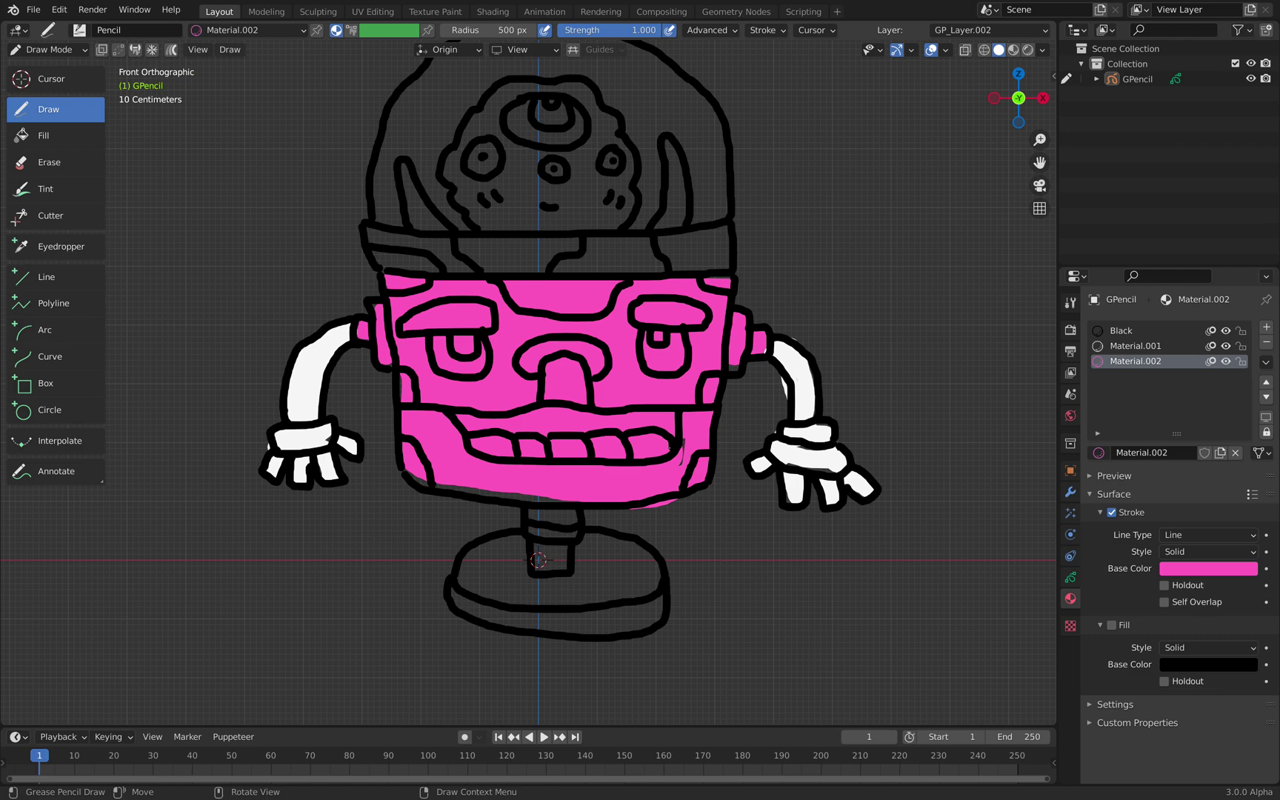
Step: Switch to Object Mode and inspect the painted robot drawing in perspective from different angles
left_click(48, 49)
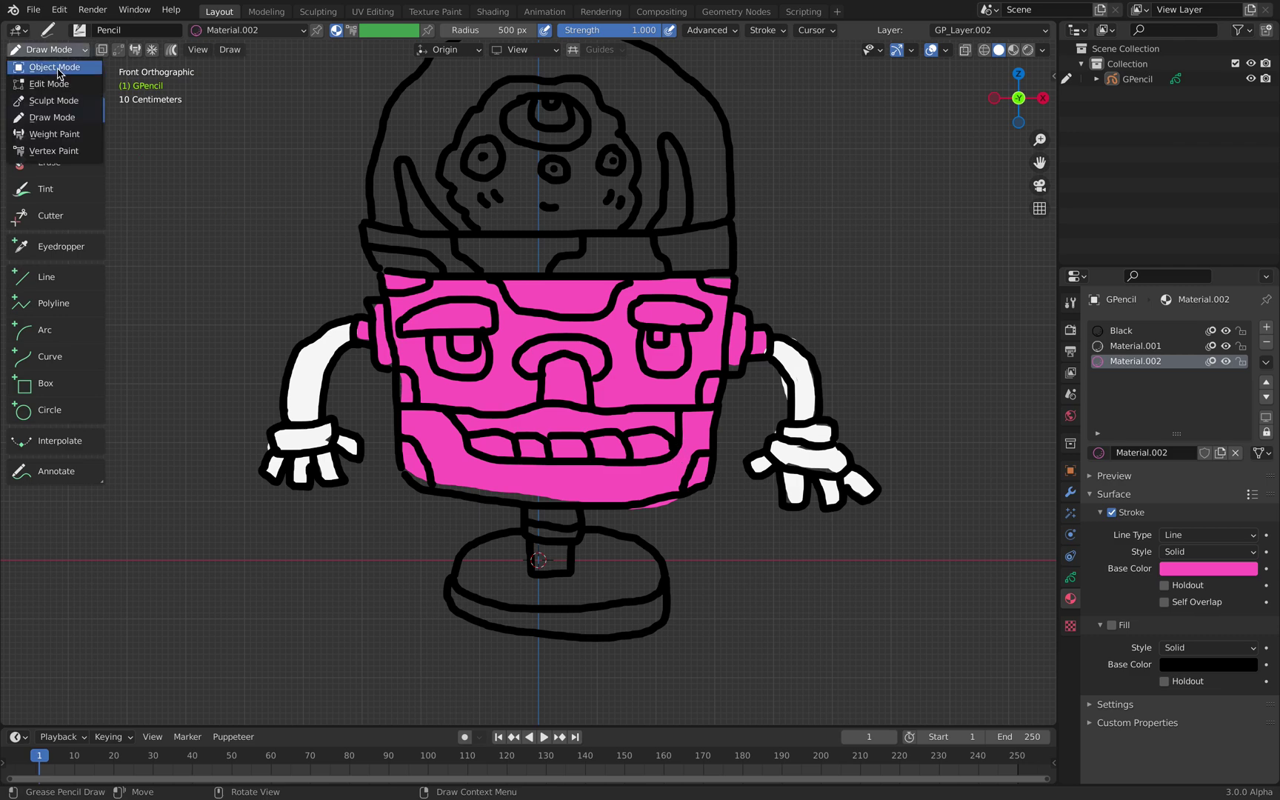
left_click(58, 68)
scroll(774, 335, "down", 2)
mouse_move(774, 335)
middle_mouse_down()
mouse_move(889, 329)
mouse_move(605, 356)
mouse_move(459, 348)
middle_mouse_up()
scroll(585, 354, "up", 2)
left_click(52, 49)
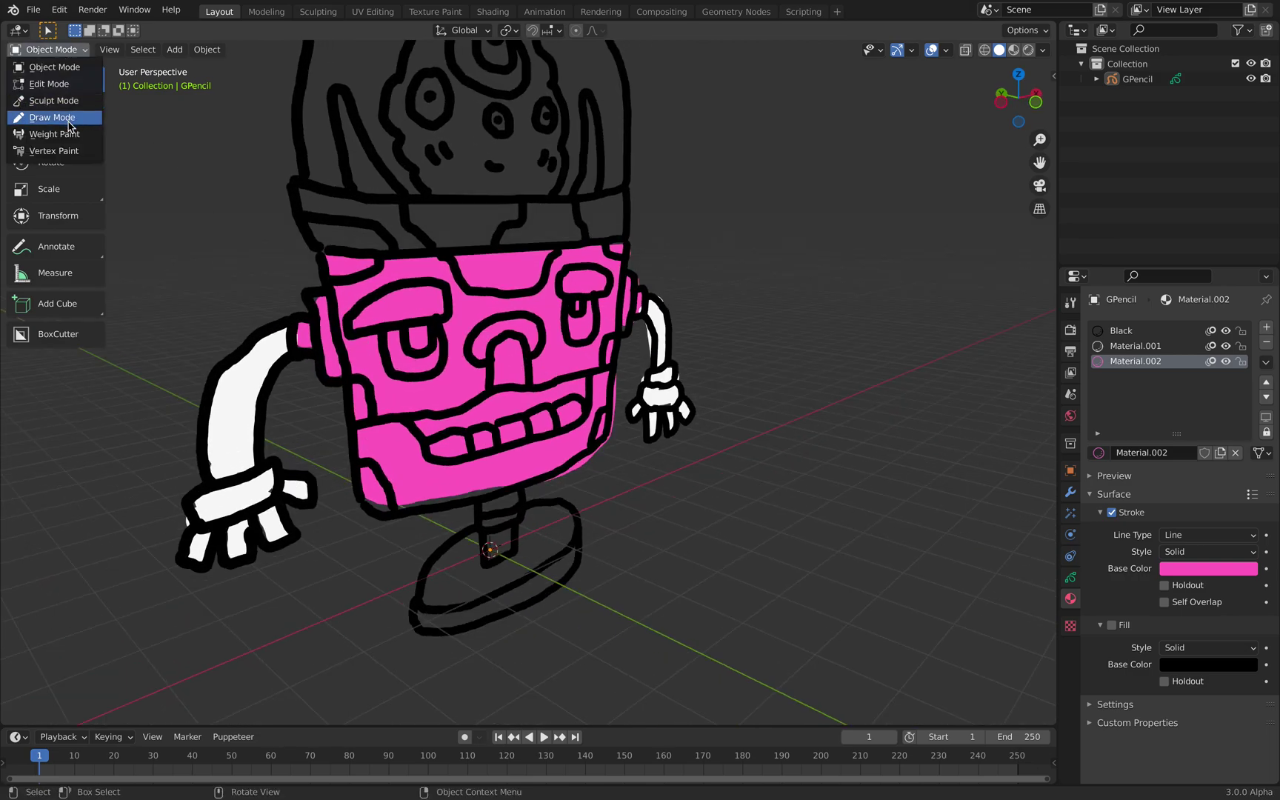
mouse_move(577, 284)
middle_mouse_down()
mouse_move(563, 288)
mouse_move(594, 300)
mouse_move(588, 352)
middle_mouse_up()
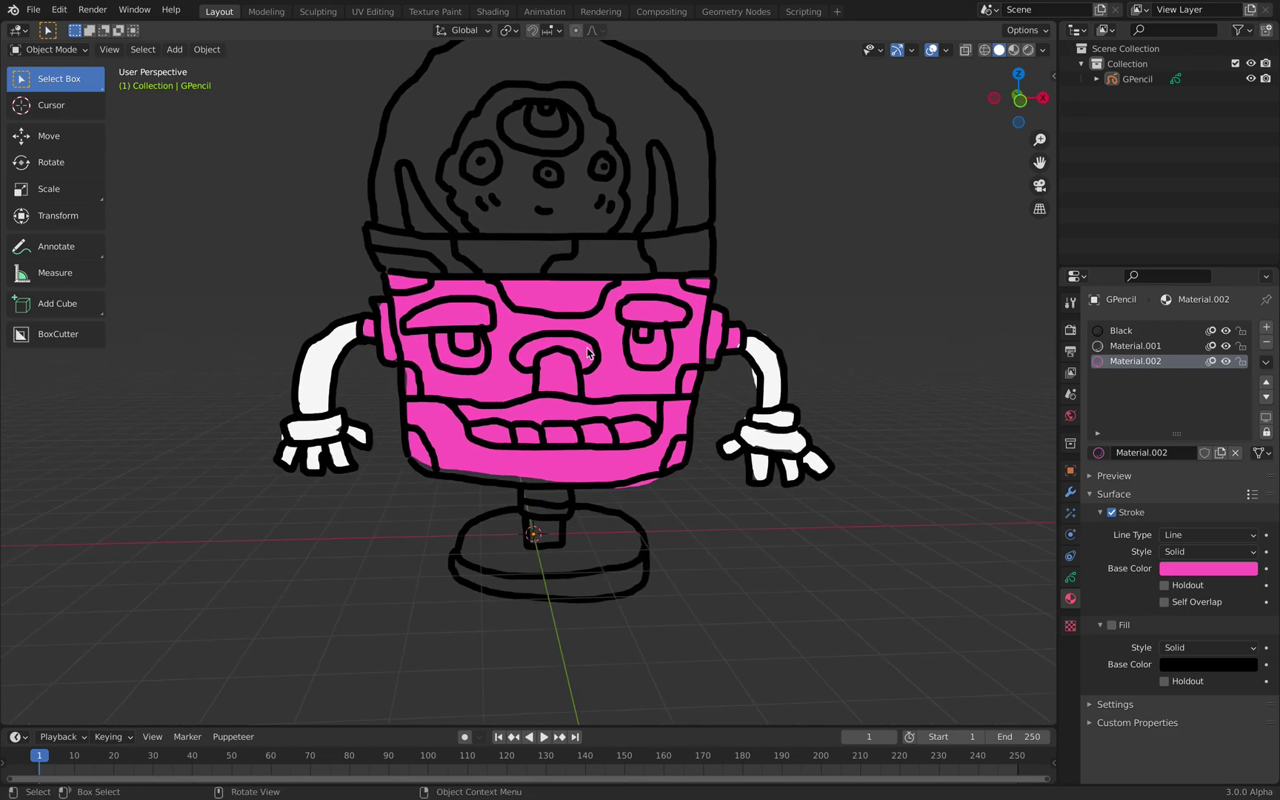
Step: Save the file, then select the Grease Pencil object in front view and switch it to Vertex Paint mode
key("ctrl+s")
key("KP_1")
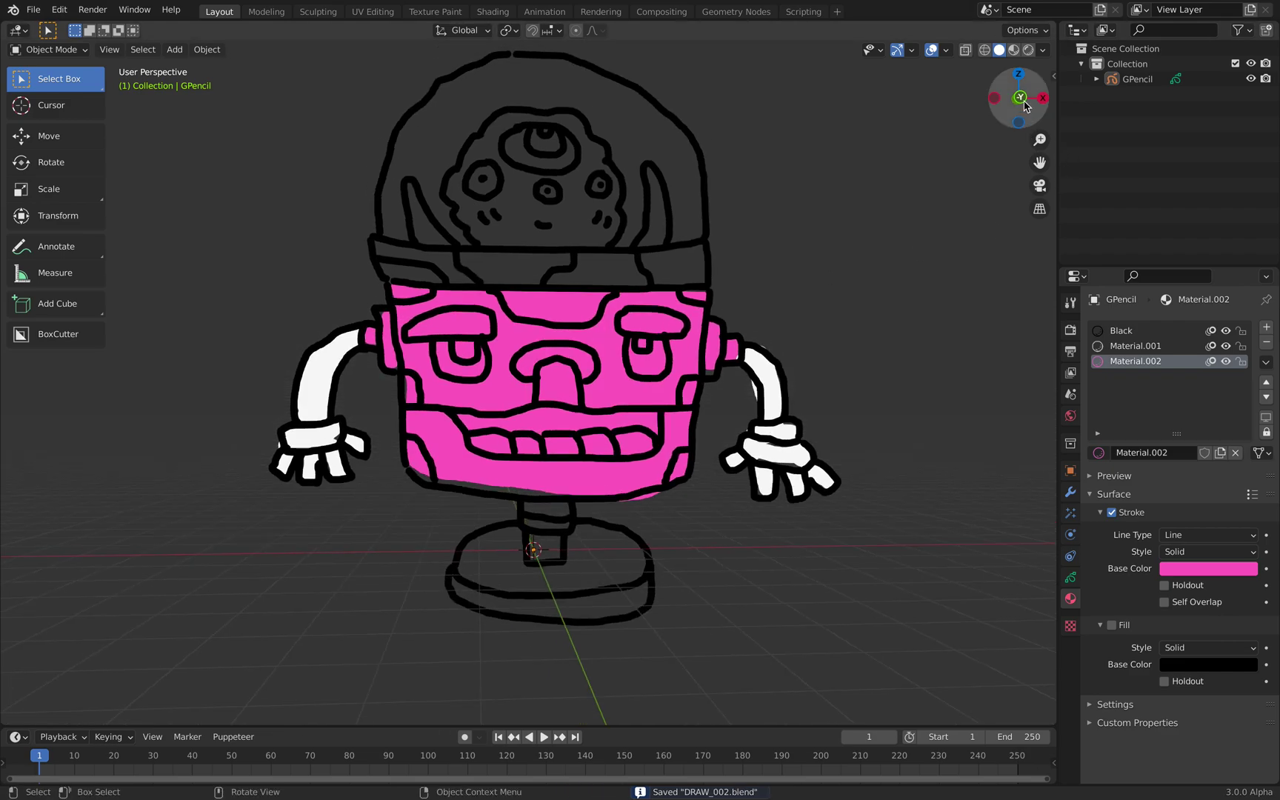
left_click(501, 313)
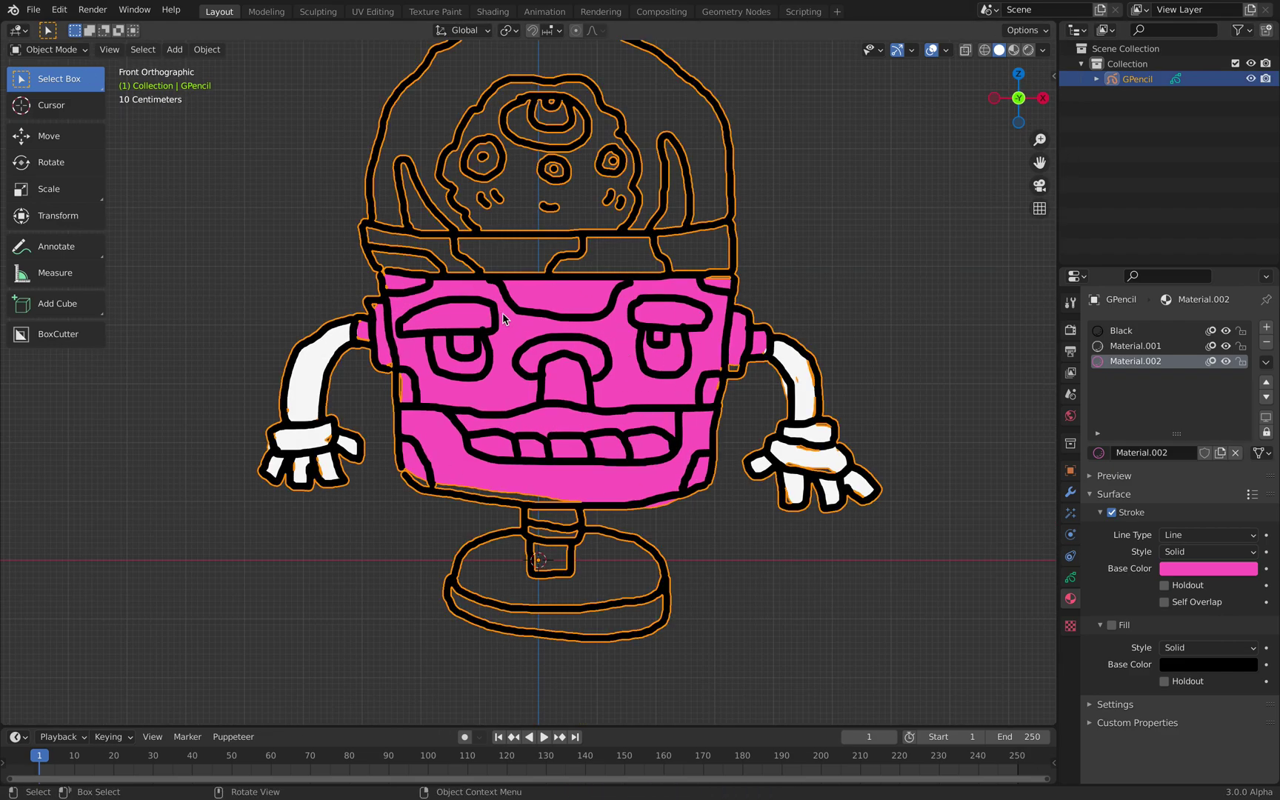
left_click(65, 50)
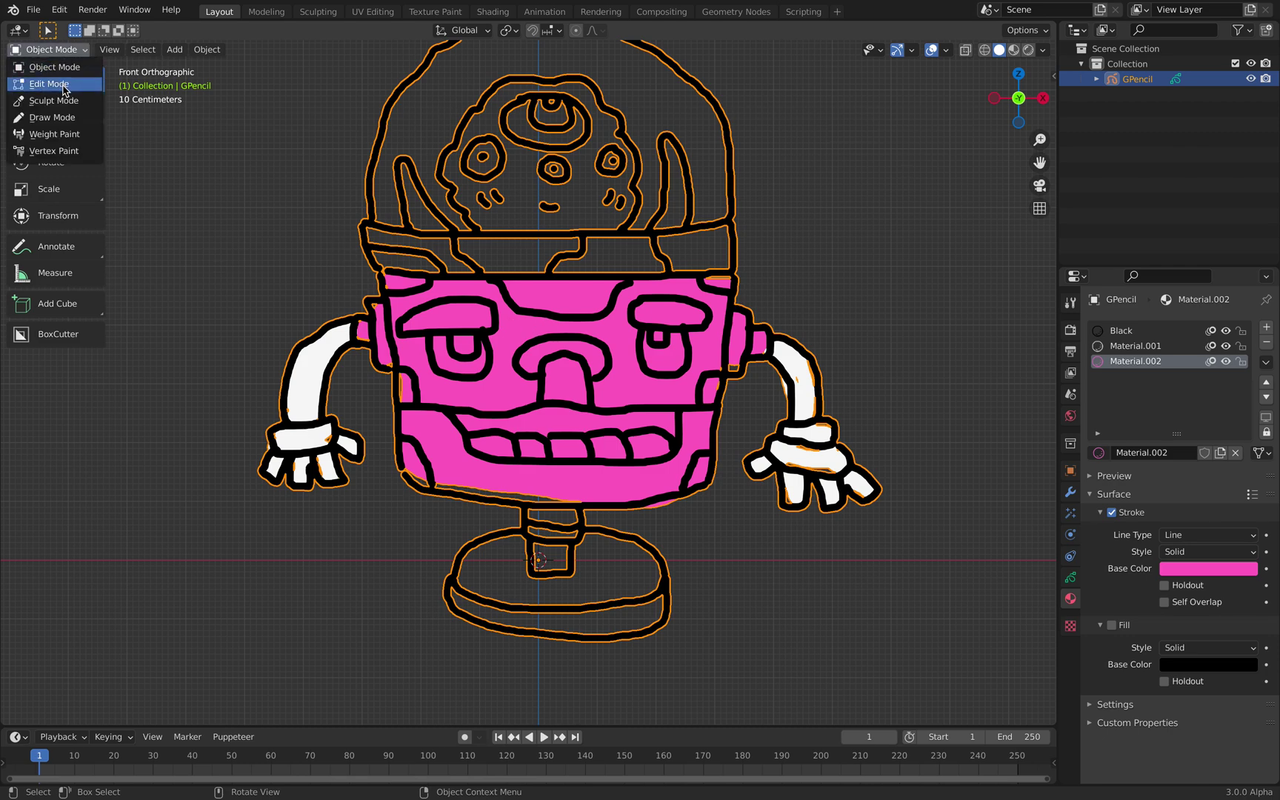
left_click(70, 152)
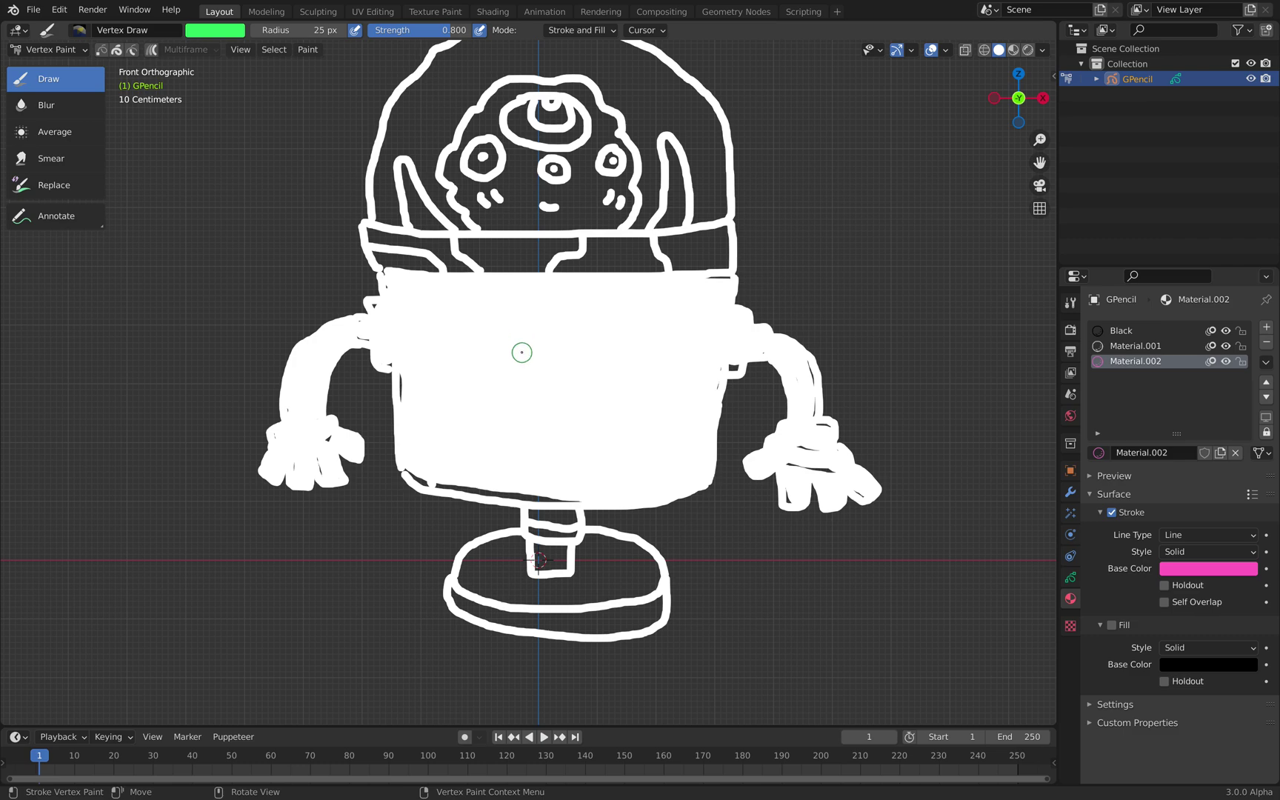
Step: Set the Vertex Draw brush color to light lavender
scroll(526, 359, "down", 3)
scroll(533, 355, "up", 3)
left_click(1042, 50)
left_click(226, 31)
left_click_drag(213, 102, 217, 85)
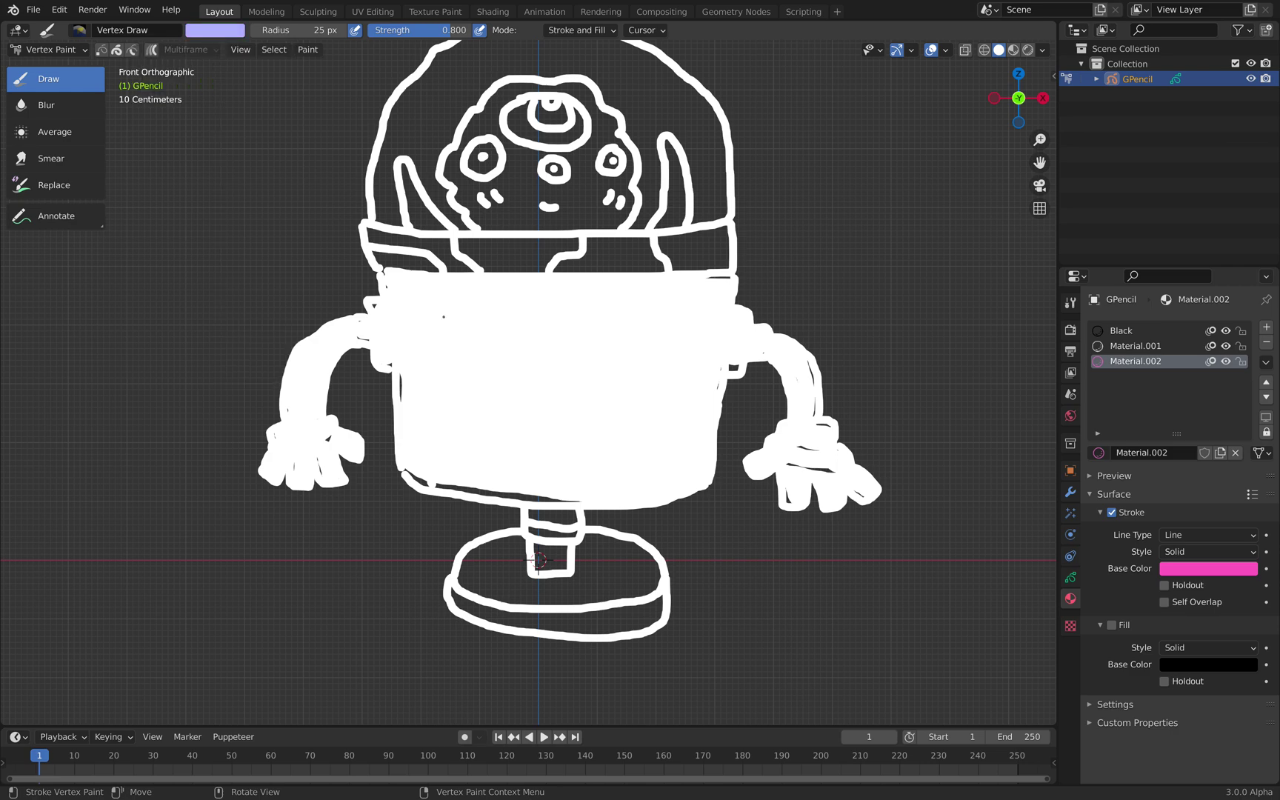
Step: Brush lavender vertex color over the robot's face, arms and hands
scroll(469, 366, "down", 2)
mouse_move(405, 357)
left_mouse_down()
mouse_move(391, 370)
mouse_move(395, 347)
mouse_move(382, 422)
mouse_move(366, 434)
mouse_move(400, 433)
mouse_move(423, 330)
mouse_move(443, 383)
mouse_move(466, 400)
mouse_move(491, 345)
mouse_move(619, 393)
mouse_move(511, 437)
mouse_move(645, 445)
mouse_move(652, 352)
mouse_move(733, 352)
mouse_move(770, 392)
mouse_move(737, 427)
mouse_move(748, 448)
mouse_move(804, 467)
left_mouse_up()
scroll(659, 354, "up", 1)
scroll(757, 386, "up", 2)
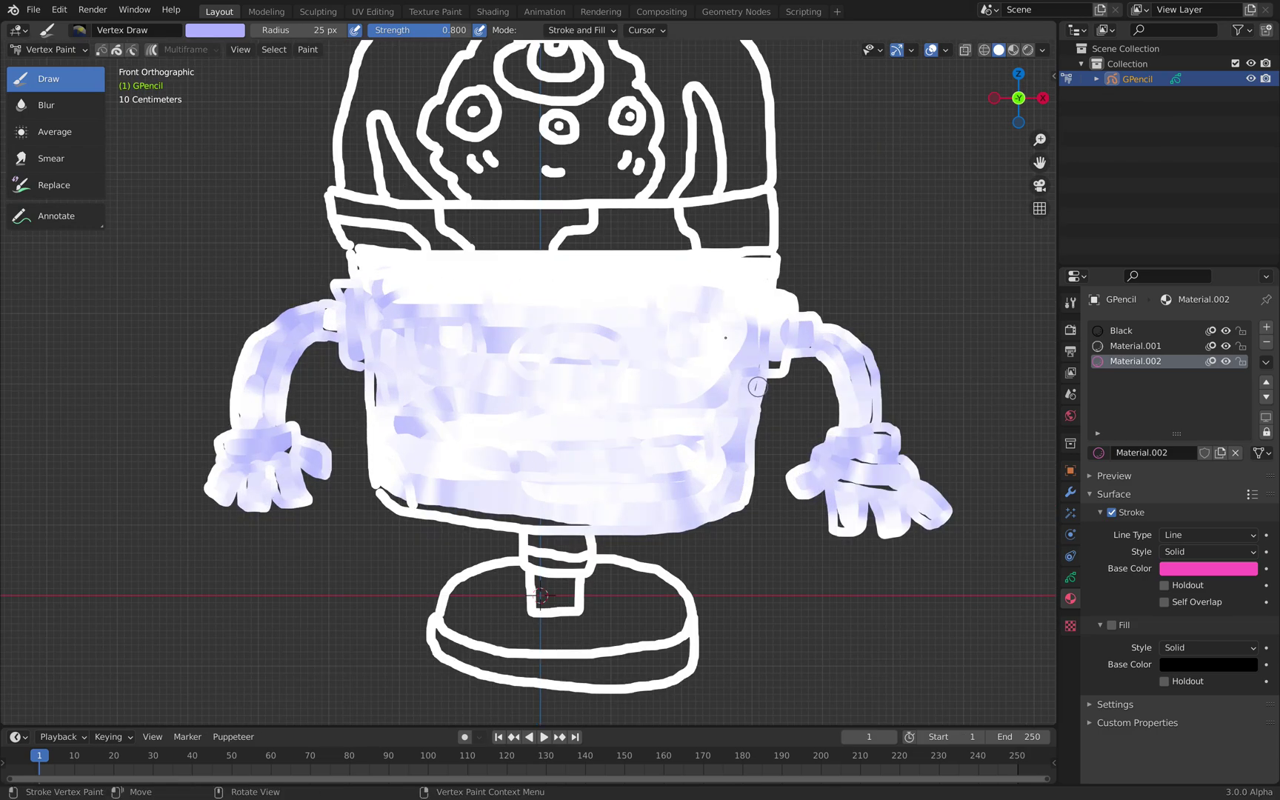
left_click_drag(766, 281, 671, 297)
scroll(671, 298, "down", 2)
mouse_move(549, 318)
left_mouse_down()
mouse_move(454, 328)
mouse_move(683, 314)
mouse_move(392, 314)
mouse_move(601, 351)
mouse_move(495, 385)
mouse_move(519, 425)
mouse_move(578, 455)
left_mouse_up()
scroll(577, 456, "up", 1)
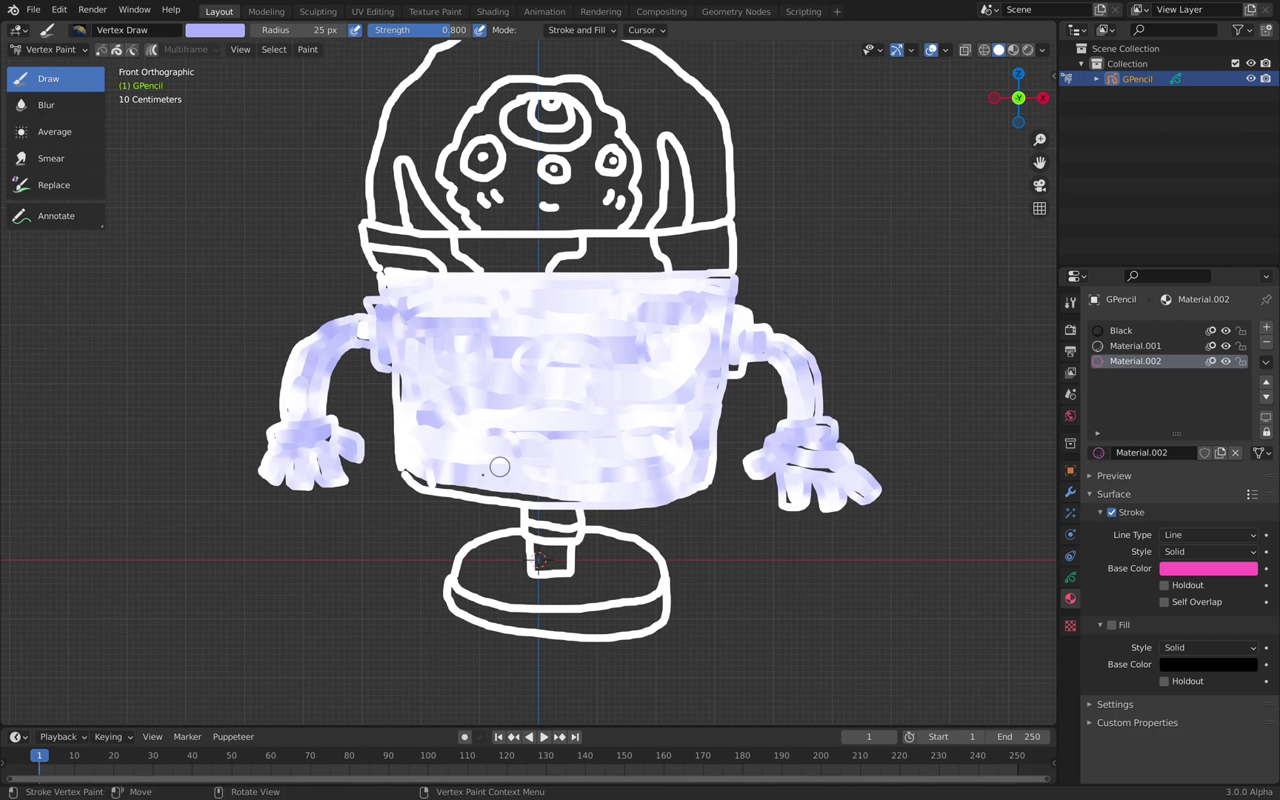
Step: Examine the stroke and fill settings of Material.001 and the Black material
mouse_move(516, 452)
middle_mouse_down()
mouse_move(478, 429)
mouse_move(415, 426)
mouse_move(476, 434)
middle_mouse_up()
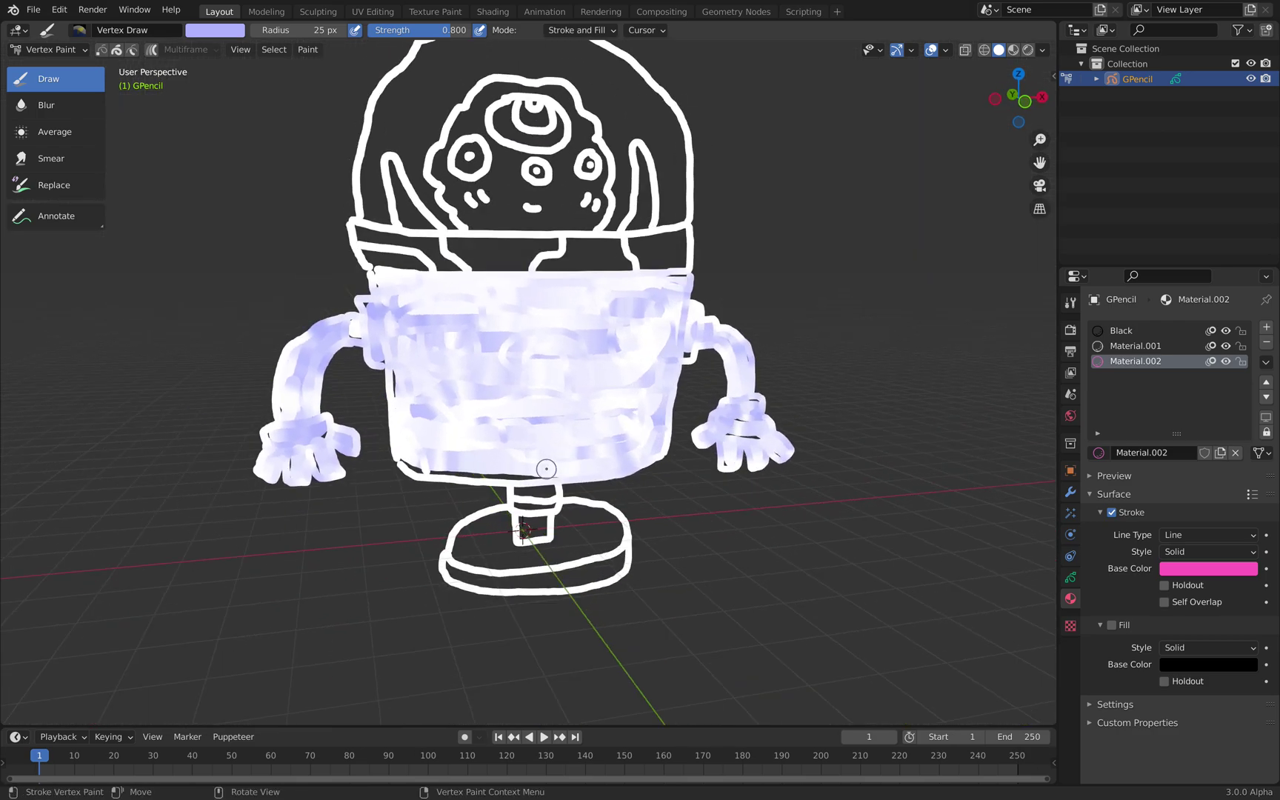
left_click(1142, 347)
left_click(1145, 333)
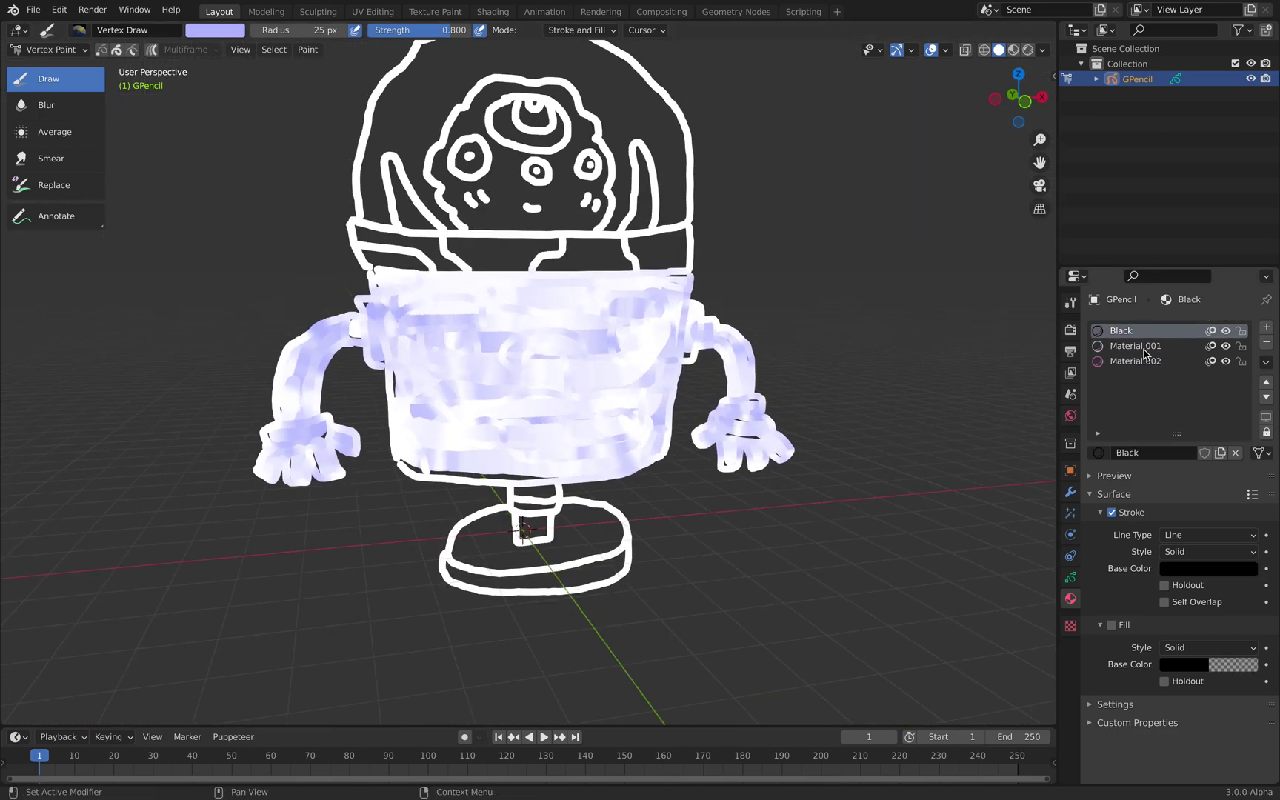
Step: Select Material.002, return to front view and set the Vertex Draw brush color to light green
left_click(1146, 364)
middle_click_drag(1032, 129, 1039, 114)
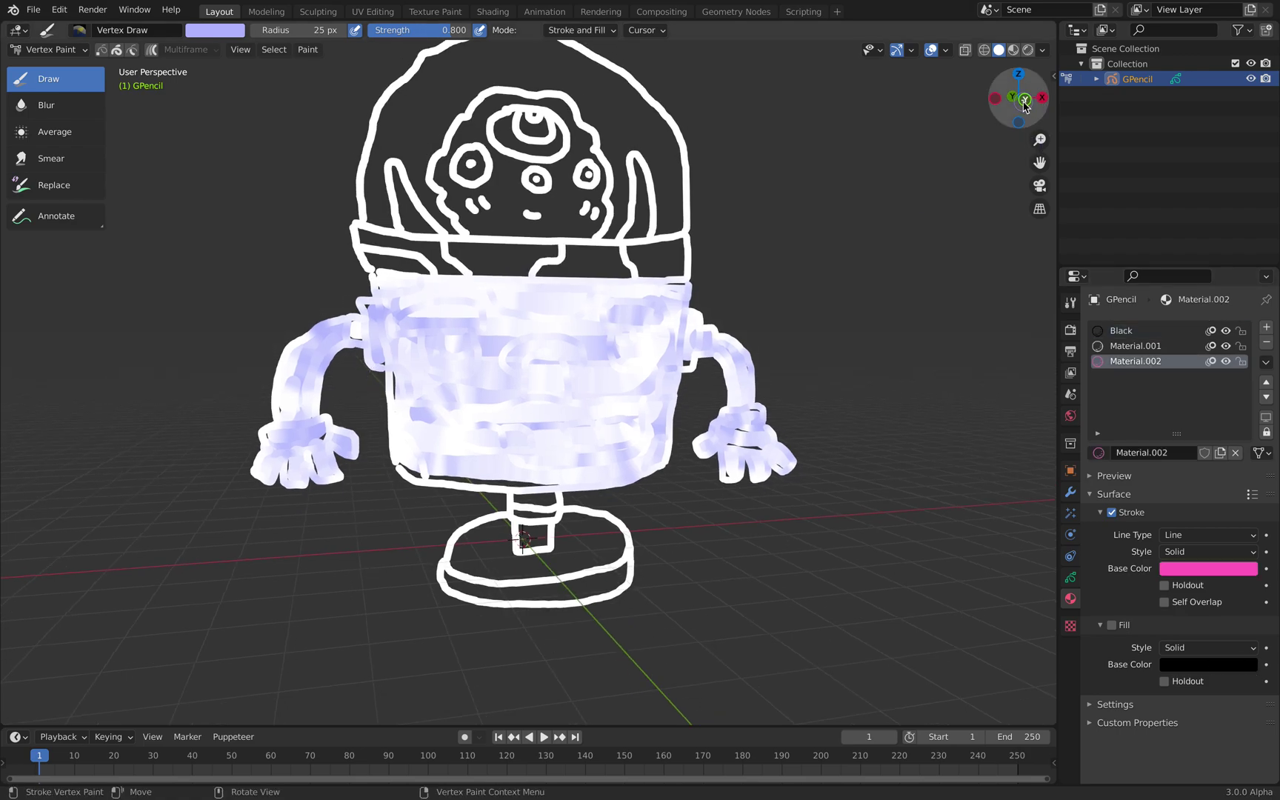
left_click(1024, 102)
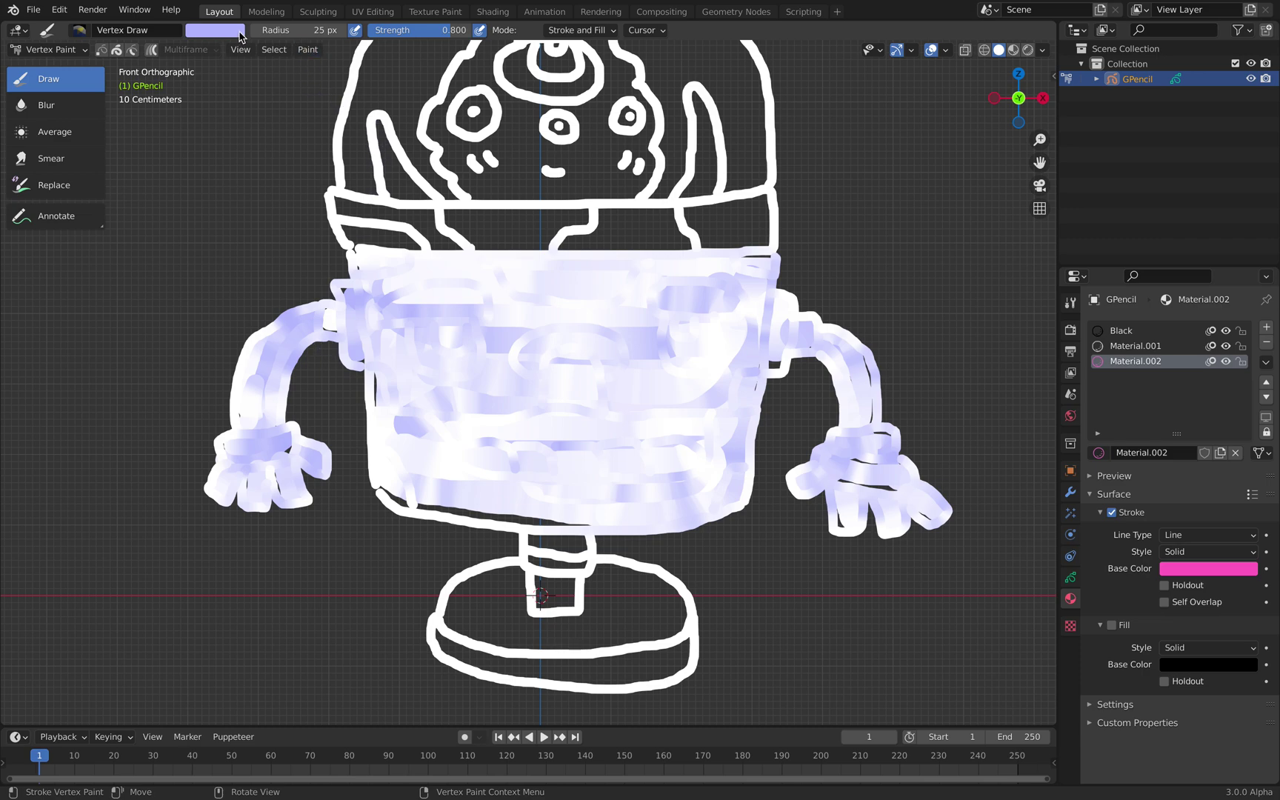
left_click(215, 30)
left_click(208, 98)
left_click_drag(229, 97, 209, 94)
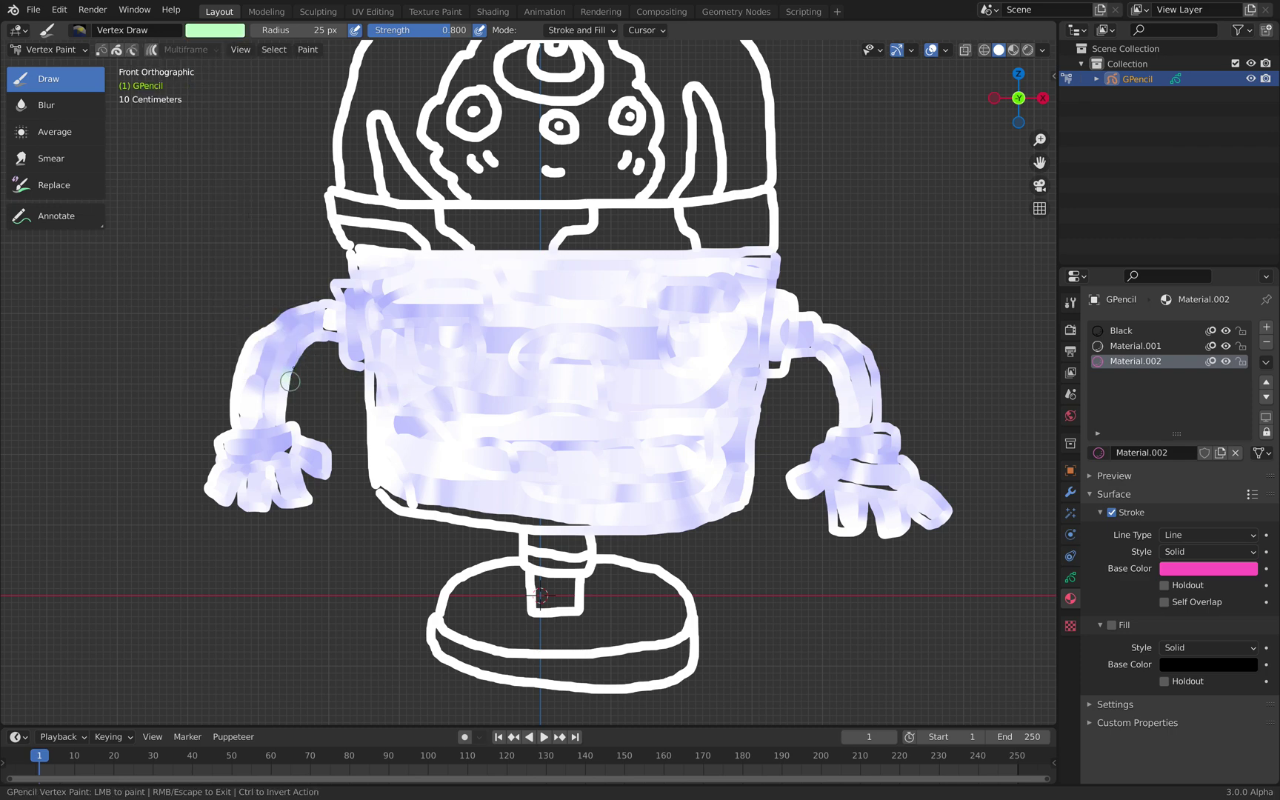
Step: Brush light green vertex color over both robot arms, their shoulder joints and the hand on the left
mouse_move(309, 340)
left_mouse_down()
mouse_move(274, 439)
mouse_move(219, 480)
left_mouse_up()
left_click_drag(296, 508, 311, 459)
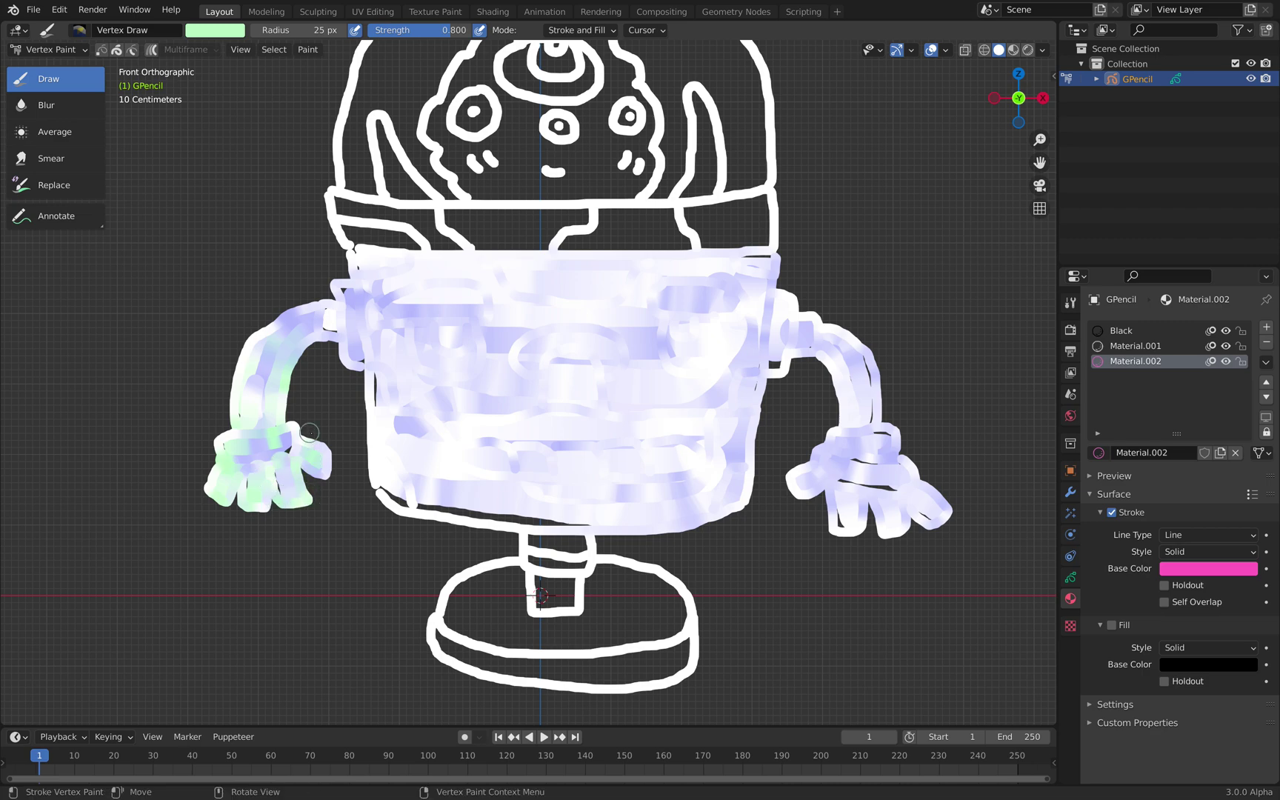
mouse_move(275, 416)
left_mouse_down()
mouse_move(283, 371)
mouse_move(343, 294)
mouse_move(366, 346)
mouse_move(369, 326)
left_mouse_up()
mouse_move(776, 317)
left_mouse_down()
mouse_move(778, 352)
mouse_move(800, 334)
mouse_move(865, 439)
mouse_move(895, 431)
left_mouse_up()
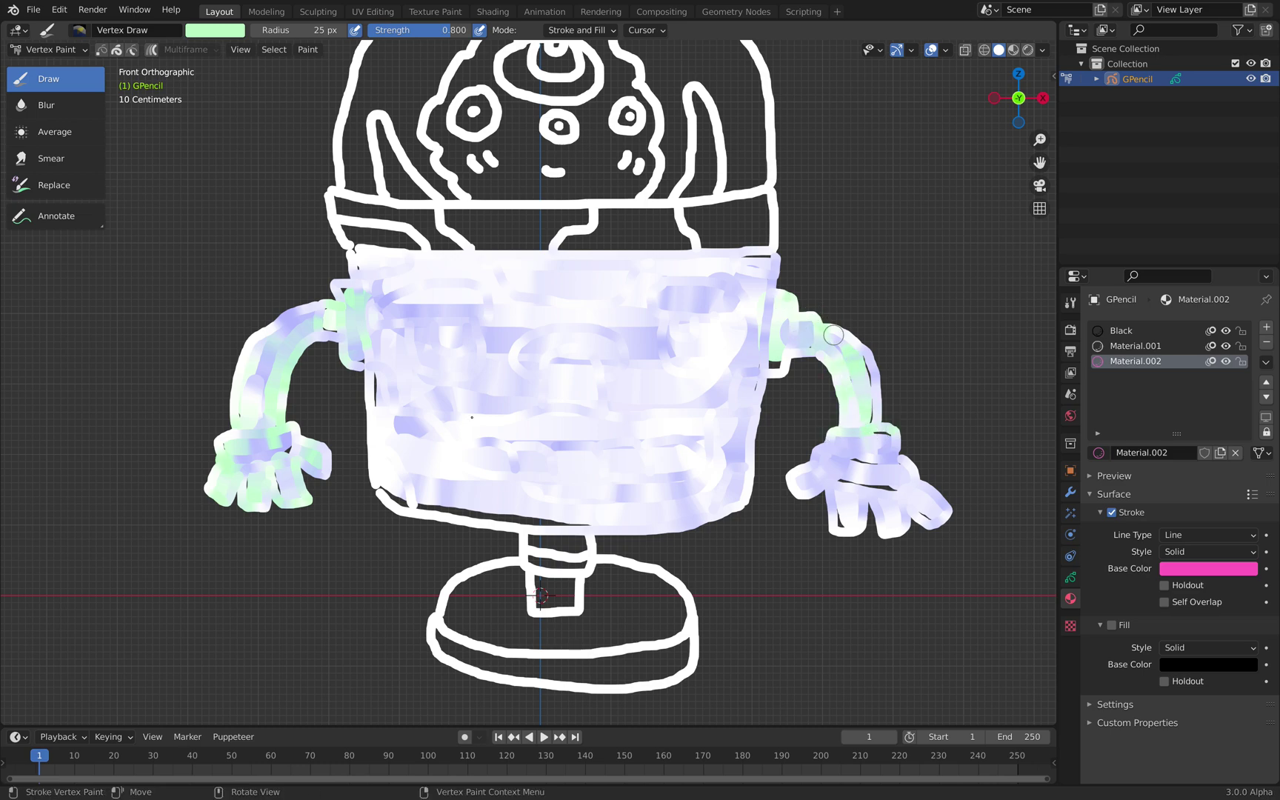
Step: Set the vertex brush color to dark blue and paint shading over both of the robot's hands
left_click(207, 31)
mouse_move(208, 73)
left_mouse_down()
mouse_move(207, 94)
mouse_move(219, 77)
left_mouse_up()
left_click(285, 90)
mouse_move(223, 442)
left_mouse_down()
mouse_move(285, 429)
mouse_move(293, 447)
mouse_move(263, 449)
mouse_move(228, 495)
mouse_move(256, 503)
mouse_move(275, 474)
mouse_move(304, 496)
mouse_move(326, 459)
left_mouse_up()
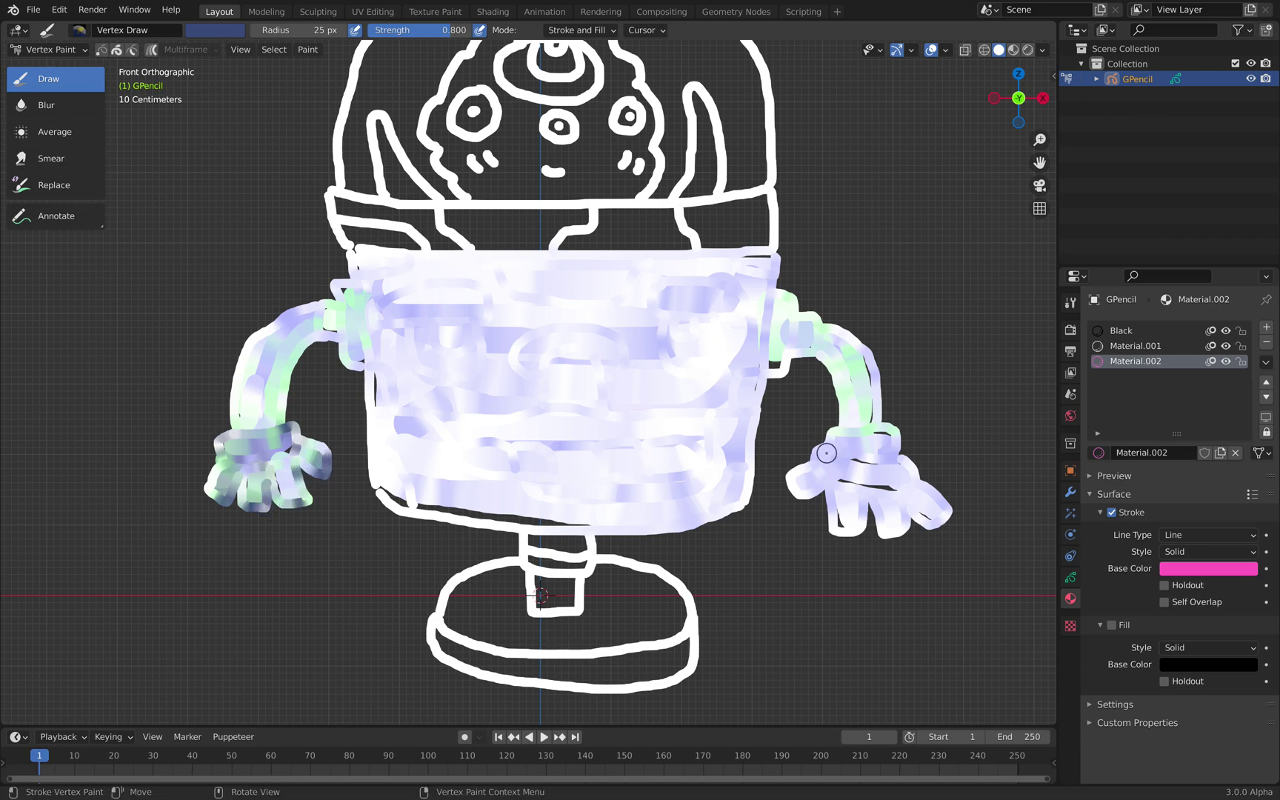
mouse_move(899, 447)
left_mouse_down()
mouse_move(837, 453)
mouse_move(798, 485)
mouse_move(880, 521)
mouse_move(898, 437)
left_mouse_up()
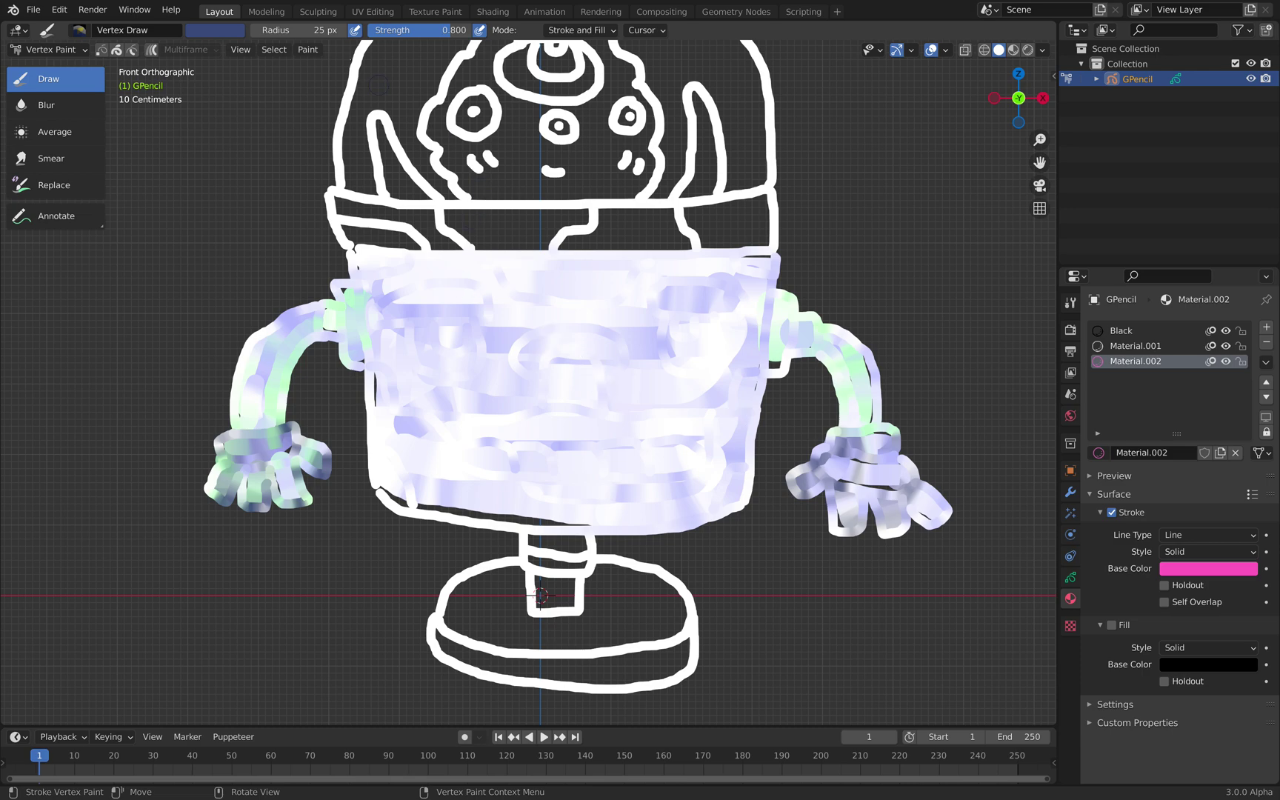
Step: Set the vertex brush to a reddish brown and tint the robot's nose
left_click(215, 29)
left_click(201, 89)
mouse_move(534, 360)
left_mouse_down()
mouse_move(622, 356)
mouse_move(529, 354)
mouse_move(589, 383)
left_mouse_up()
Step: Set the vertex brush to dark teal and paint over the robot's eyes, eyebrows and mouth
left_click(215, 30)
left_click(220, 83)
left_click(198, 74)
mouse_move(398, 313)
left_mouse_down()
mouse_move(448, 333)
mouse_move(482, 327)
left_mouse_up()
mouse_move(659, 320)
left_mouse_down()
mouse_move(677, 371)
mouse_move(734, 360)
mouse_move(739, 304)
mouse_move(648, 293)
mouse_move(733, 285)
left_mouse_up()
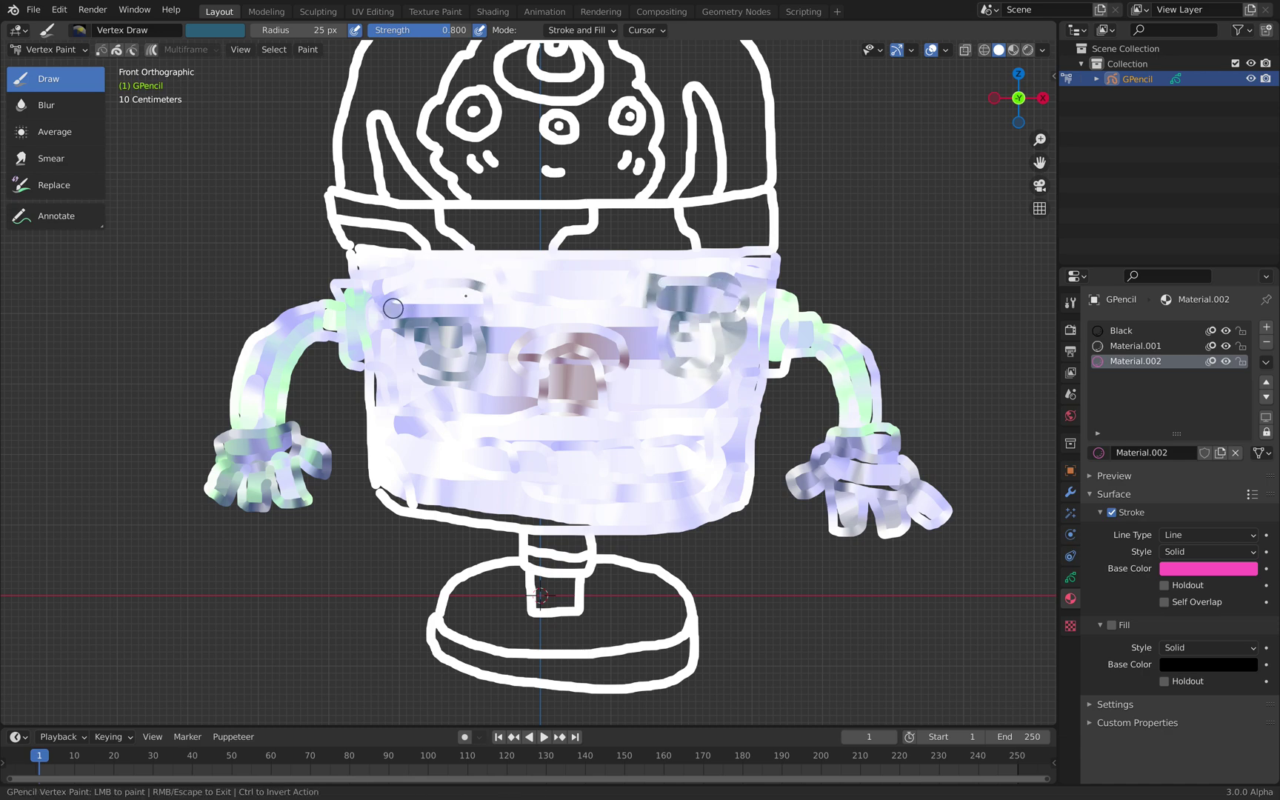
mouse_move(444, 289)
left_mouse_down()
mouse_move(457, 286)
mouse_move(418, 356)
mouse_move(425, 431)
mouse_move(543, 455)
mouse_move(522, 481)
mouse_move(644, 468)
mouse_move(468, 436)
mouse_move(666, 461)
mouse_move(417, 450)
mouse_move(551, 479)
mouse_move(551, 446)
mouse_move(485, 446)
left_mouse_up()
Step: Set the vertex brush to olive green and paint over the robot's teeth and both eyebrows
left_click(231, 31)
left_click(209, 93)
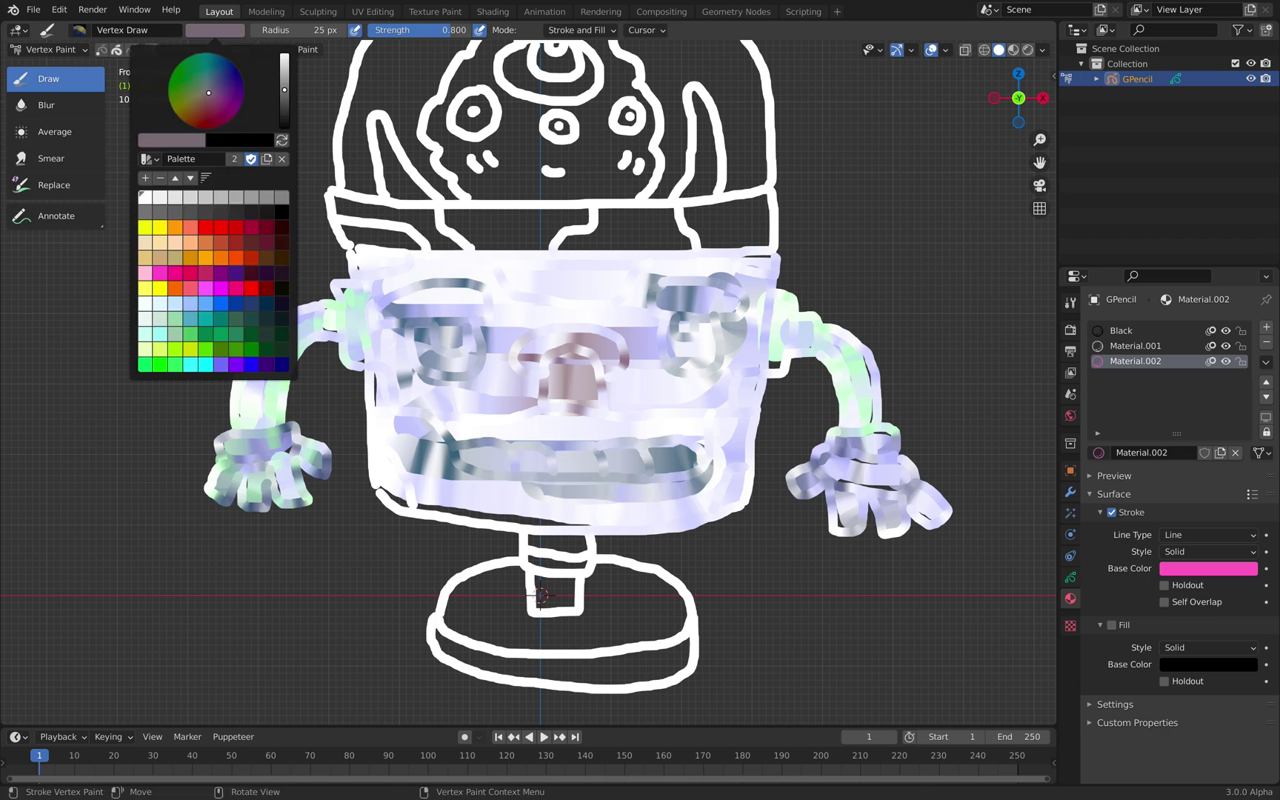
mouse_move(497, 456)
left_mouse_down()
mouse_move(630, 463)
mouse_move(420, 451)
mouse_move(607, 485)
mouse_move(433, 490)
left_mouse_up()
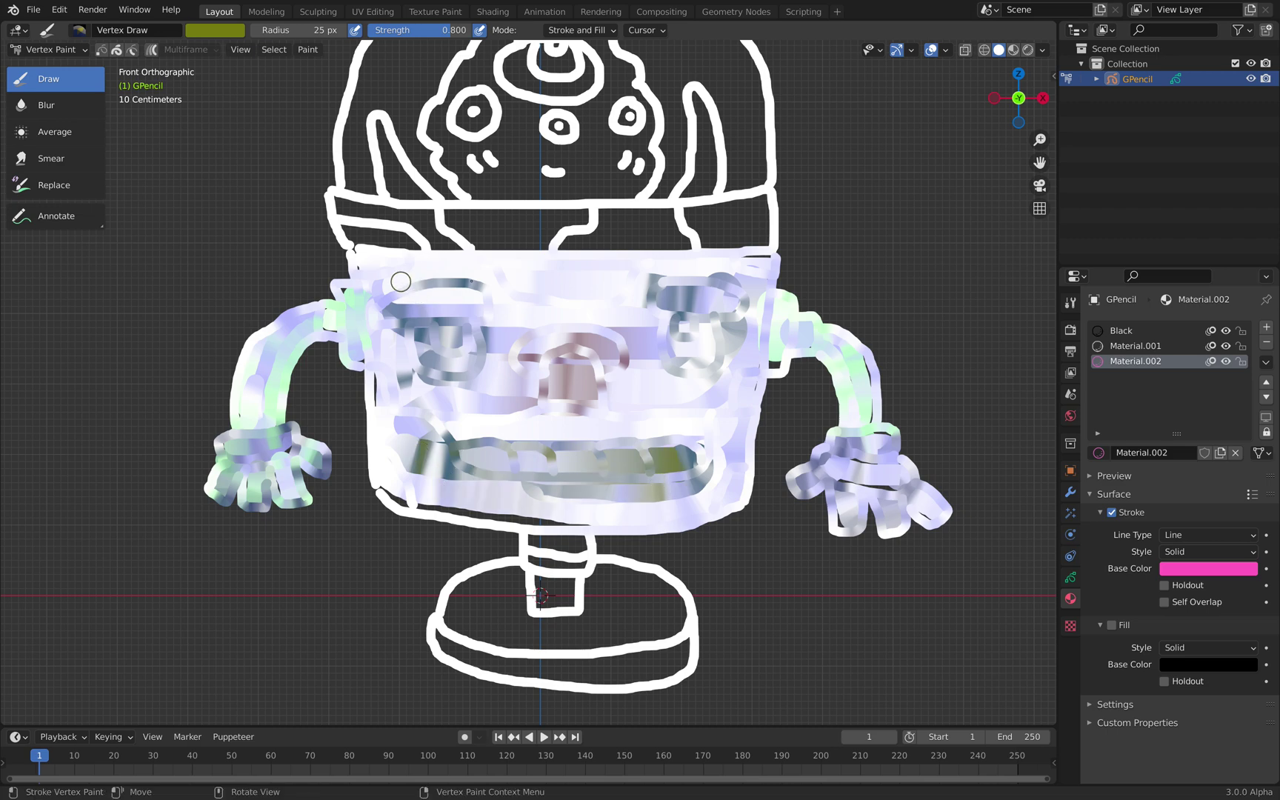
left_click_drag(391, 277, 485, 285)
left_click_drag(655, 288, 734, 292)
Step: Switch to Object Mode and view the painted robot in Material Preview and then Rendered shading
left_click(52, 49)
left_click(65, 69)
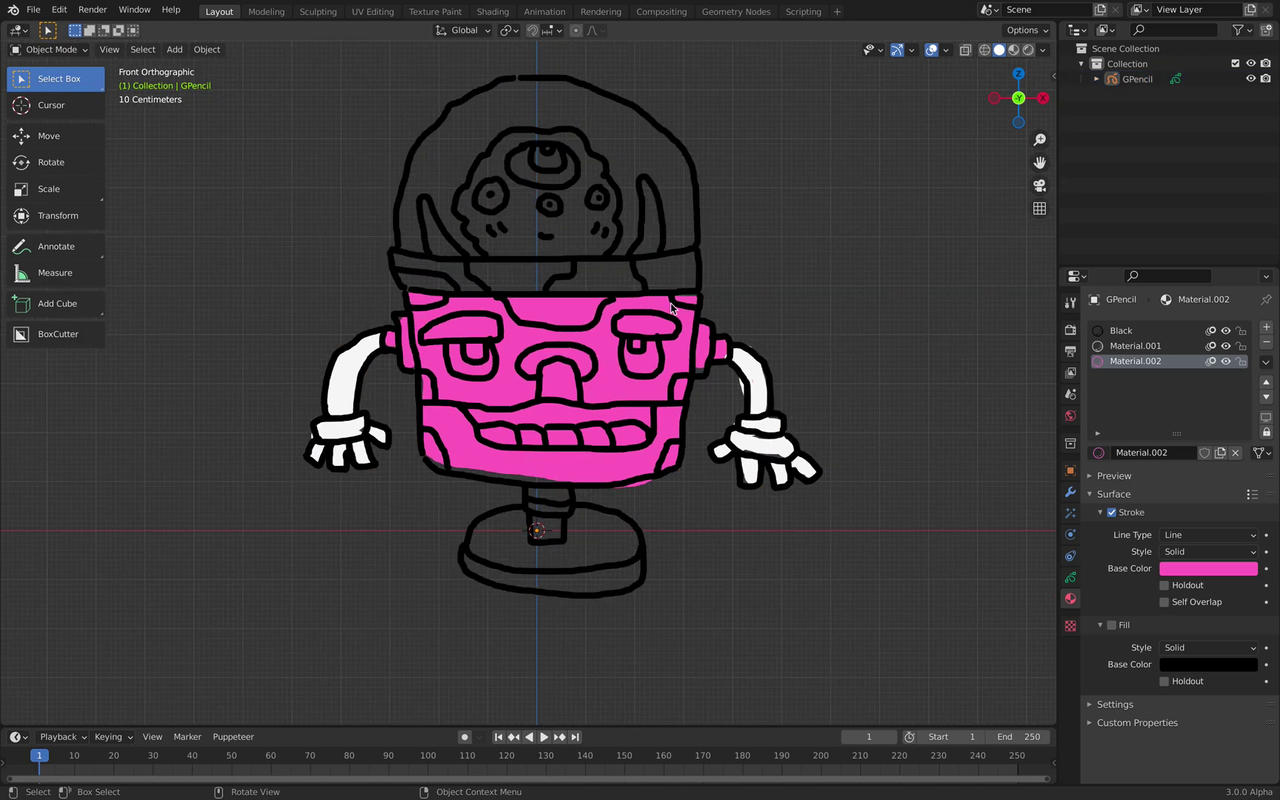
left_click(1013, 52)
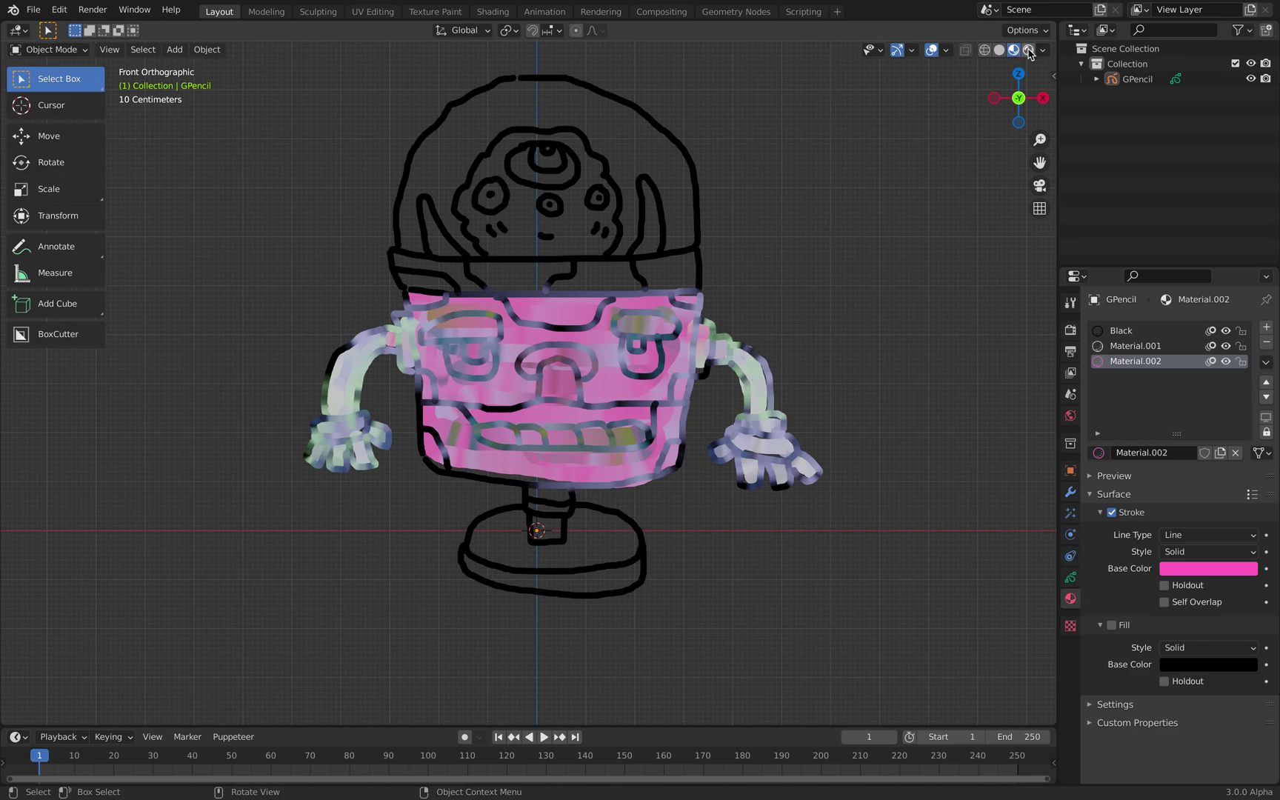
left_click(1029, 50)
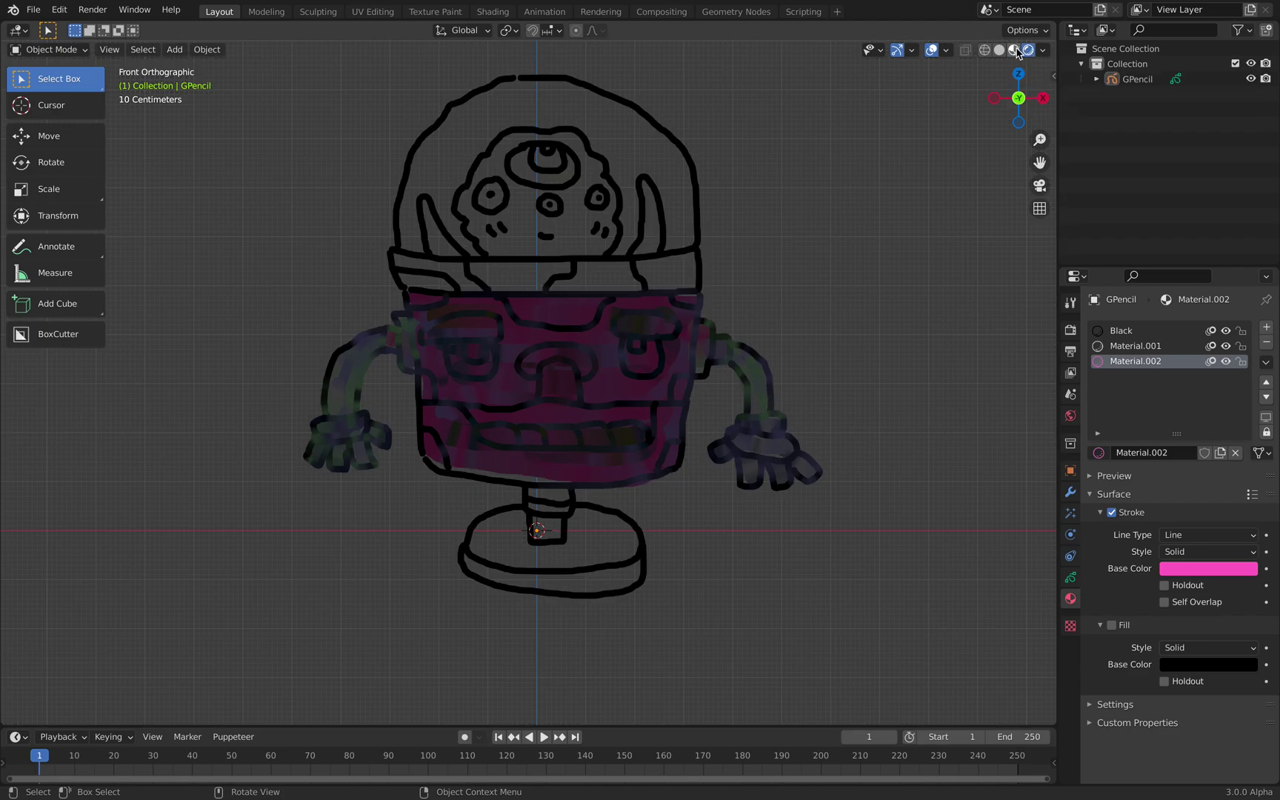
Step: Add a Sun light to the scene, rotate it freely to light the robot and save the file
middle_click_drag(782, 251, 720, 266)
key("shift+a")
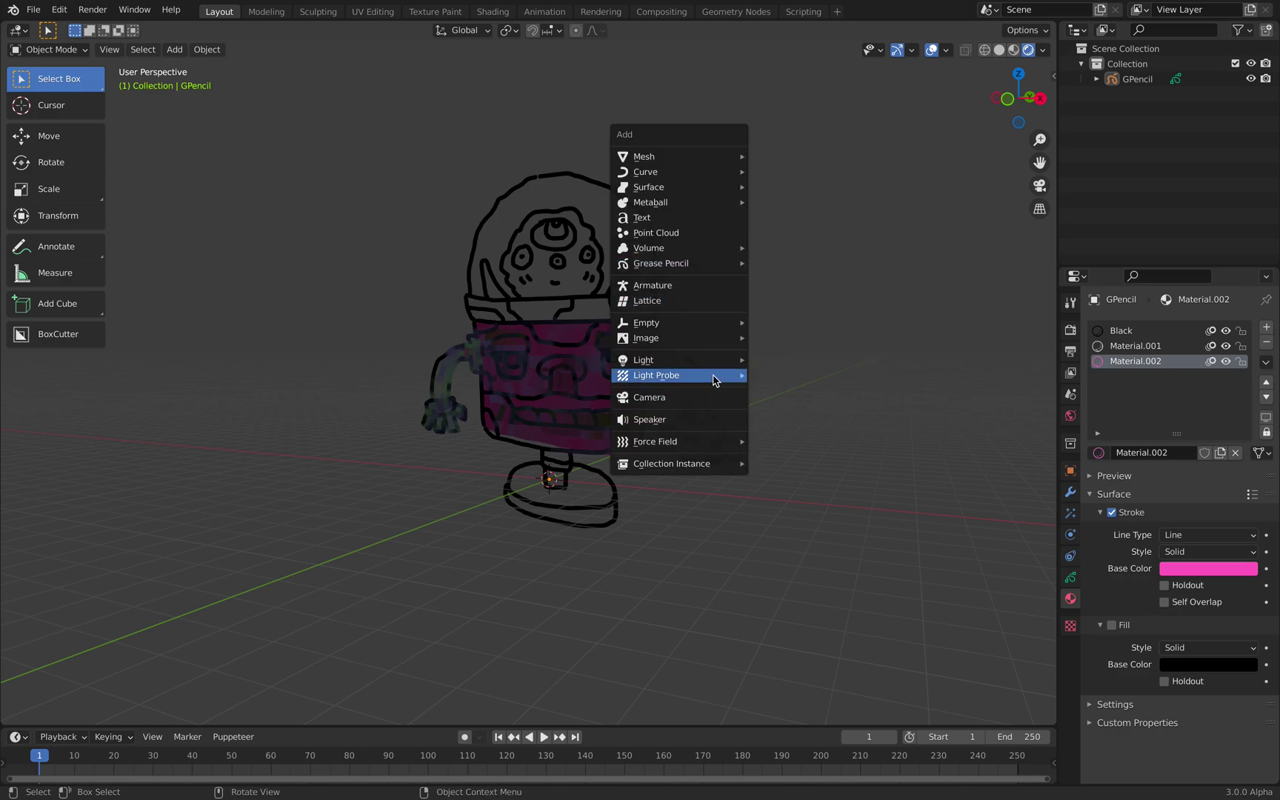
mouse_move(715, 361)
left_click(770, 376)
key("r")
key("r")
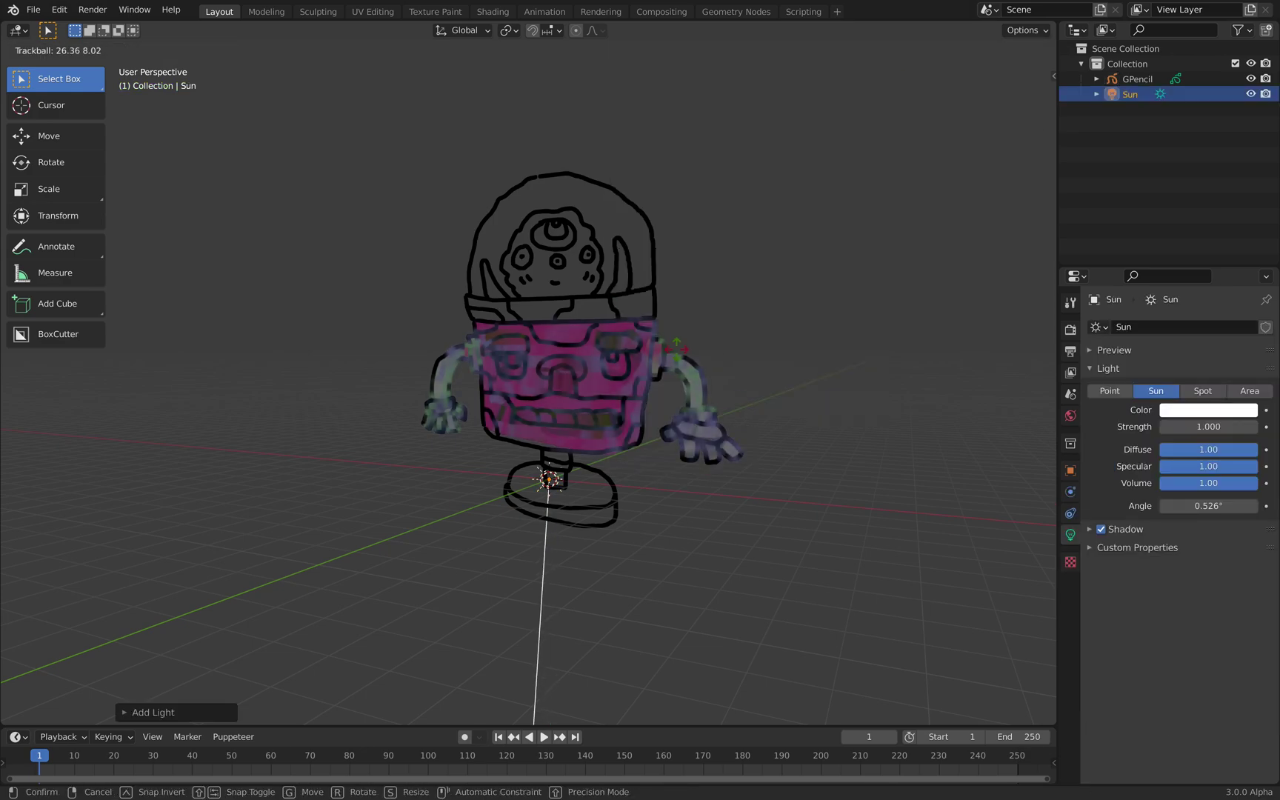
left_click(692, 361)
scroll(692, 362, "up", 3)
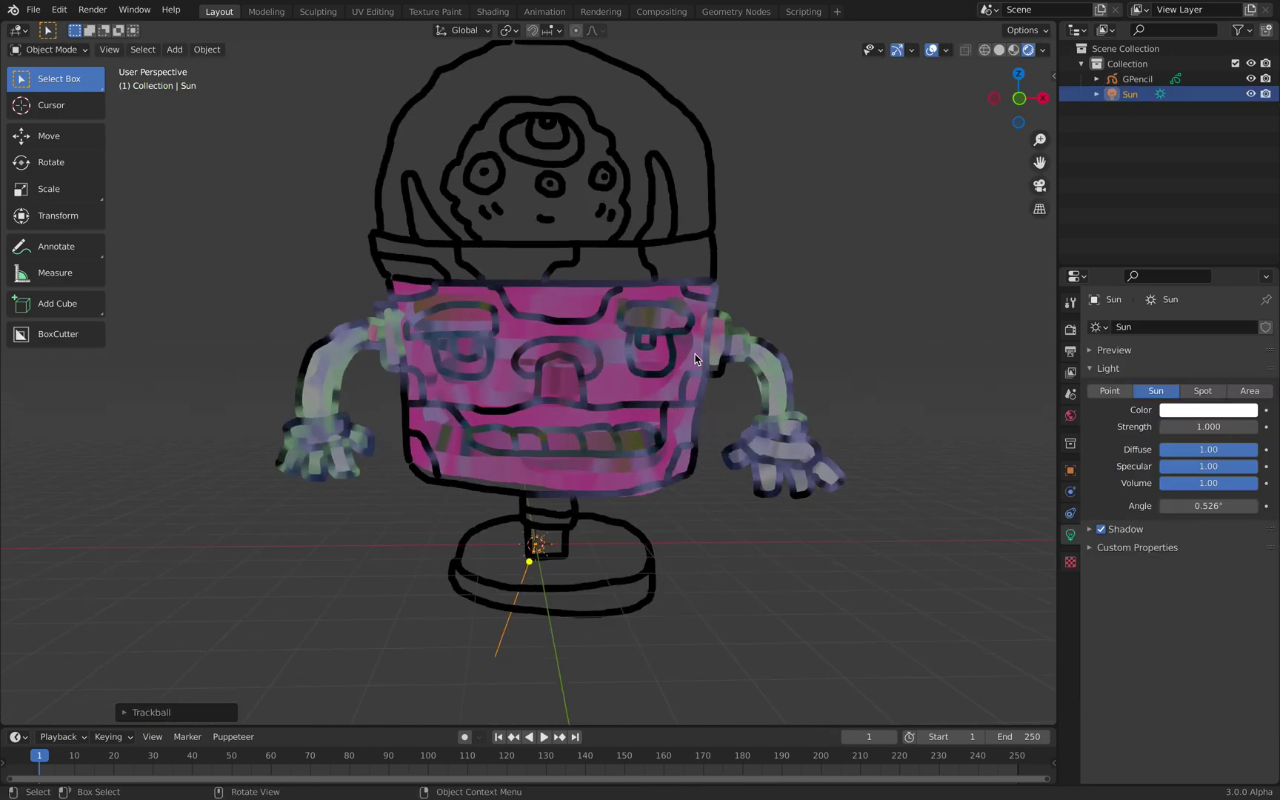
key("ctrl+s")
Step: Select the Grease Pencil object and examine its effects, modifier, vertex group and stroke settings
left_click(700, 356)
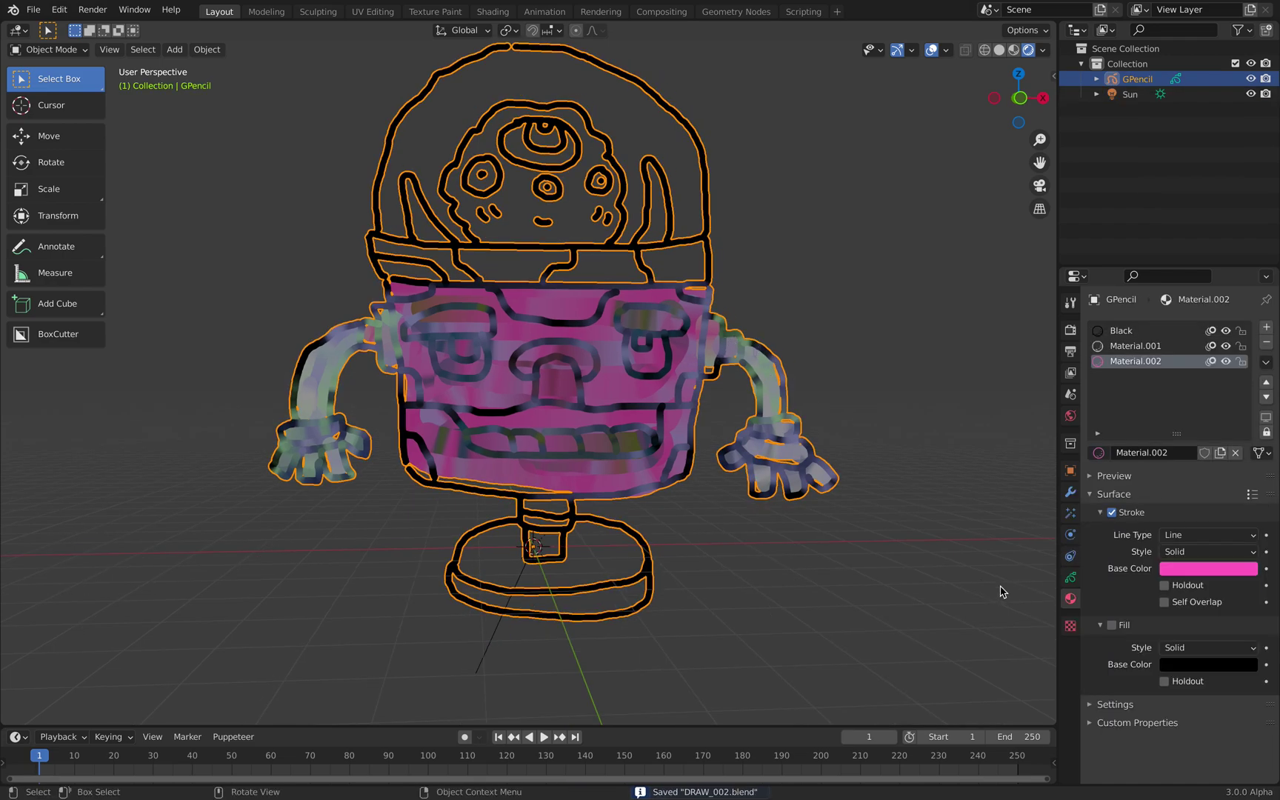
left_click(1071, 512)
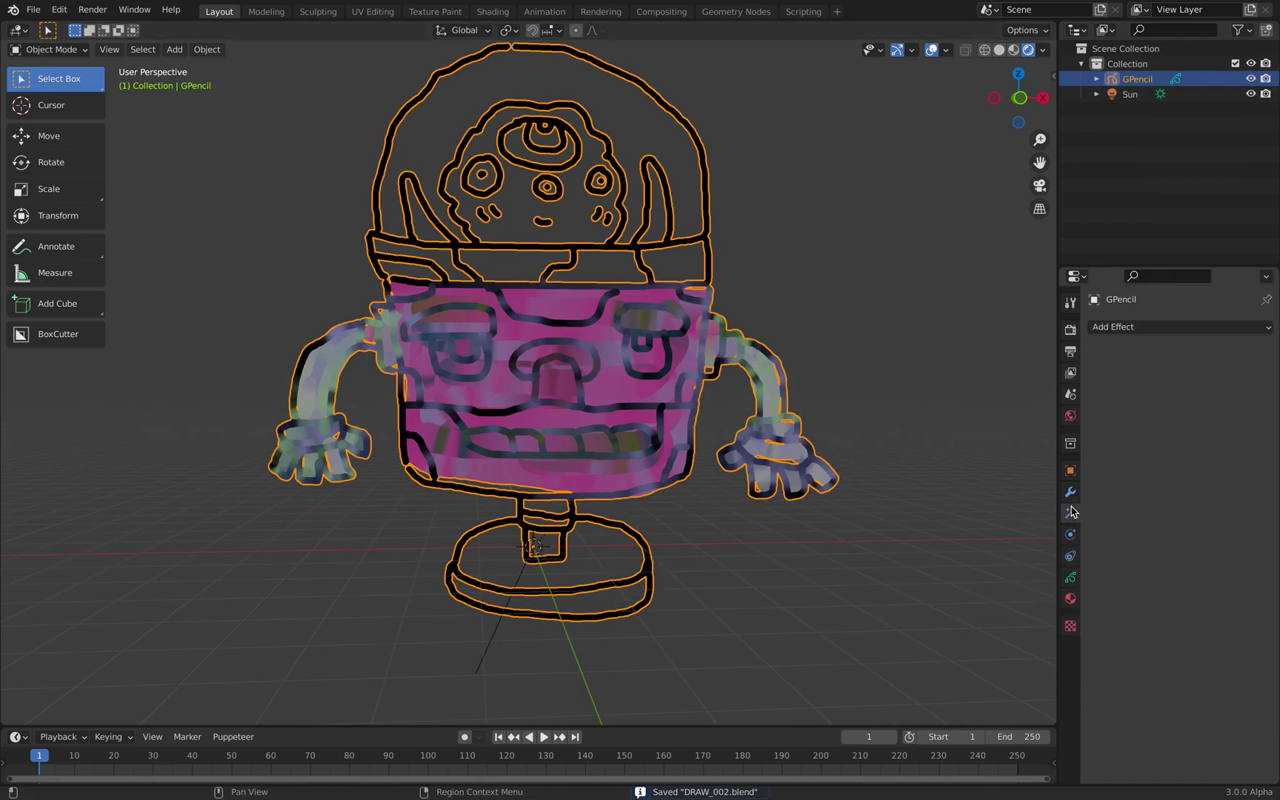
left_click(1070, 470)
left_click(1070, 492)
left_click(1070, 512)
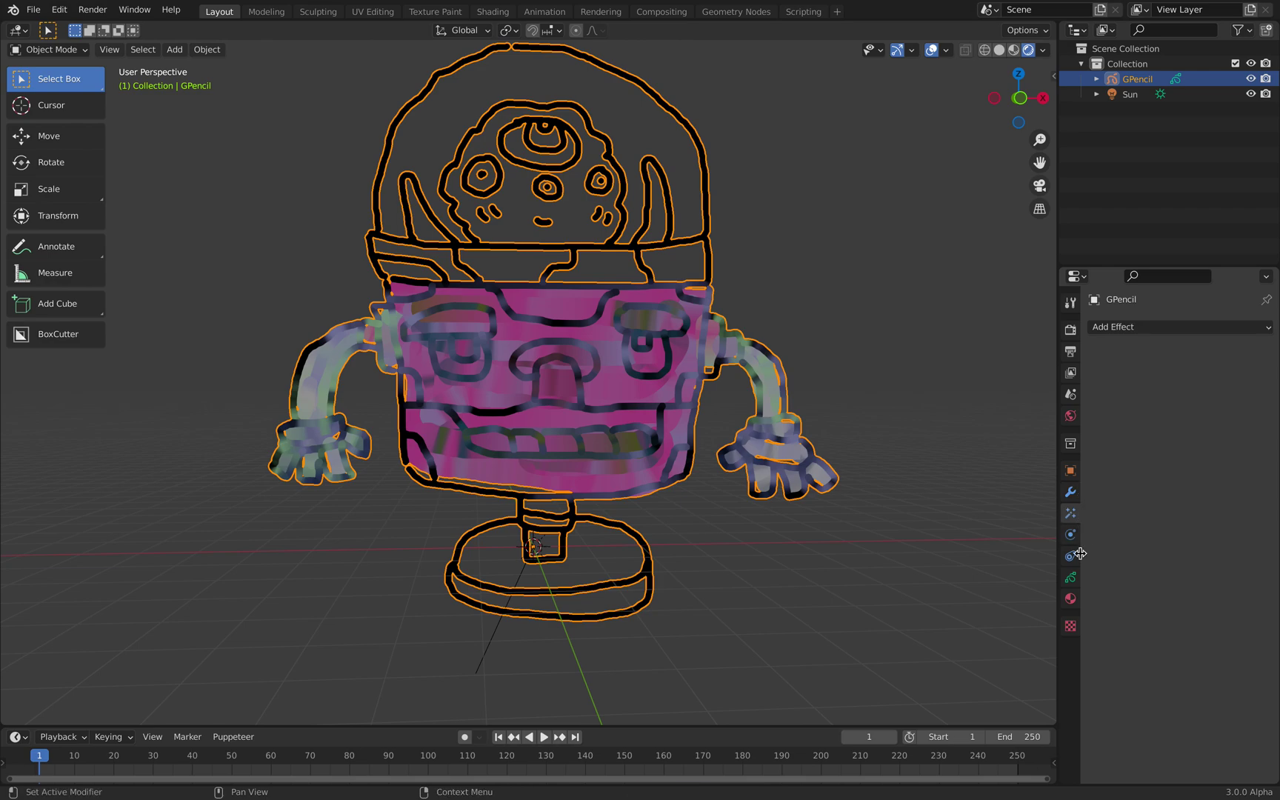
left_click(1072, 577)
scroll(1149, 671, "down", 3)
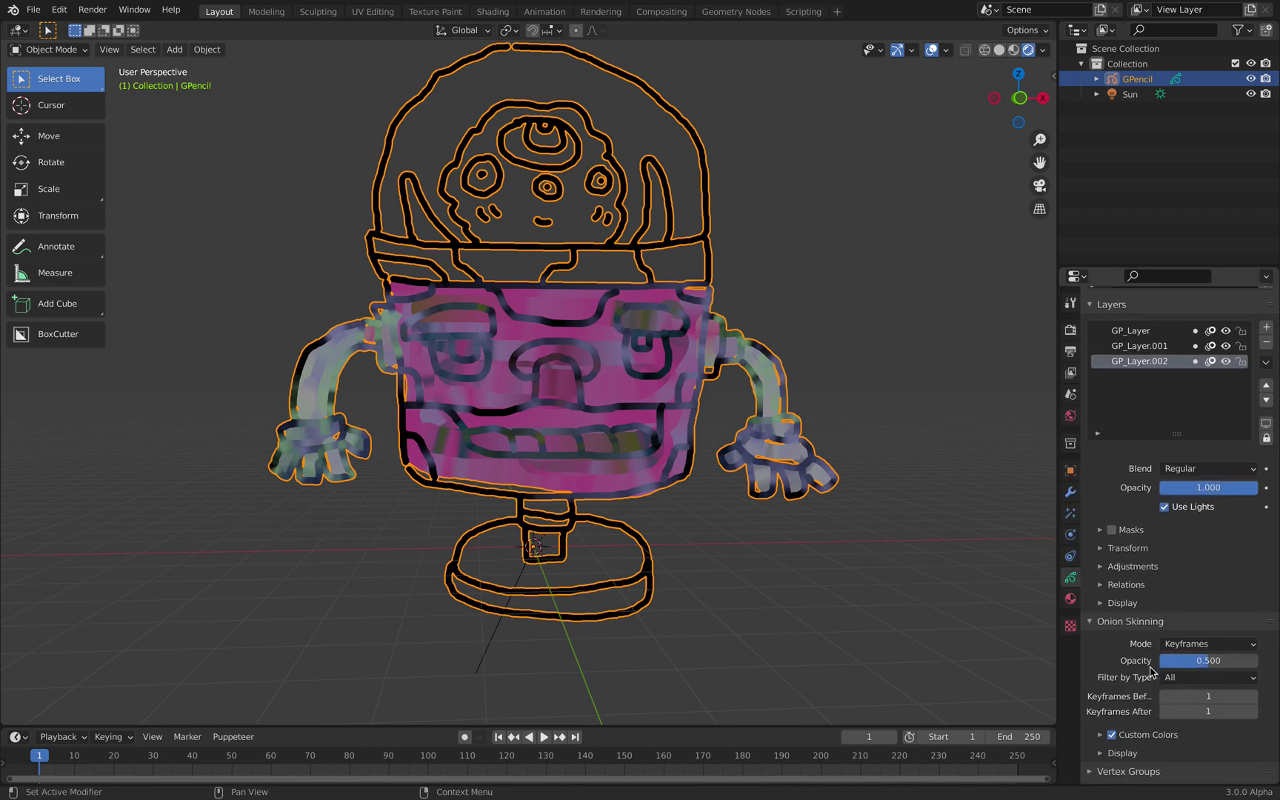
left_click(1149, 720)
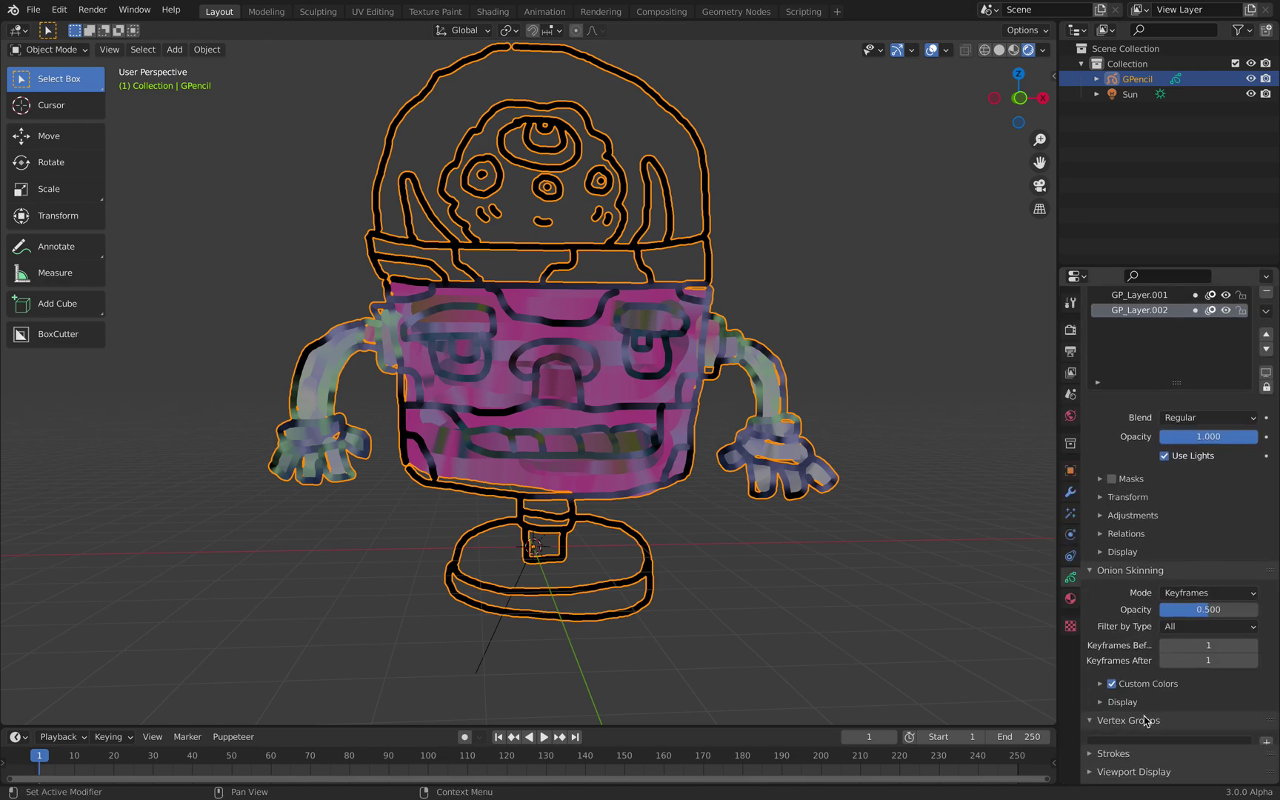
scroll(1147, 711, "down", 2)
left_click(1160, 738)
scroll(1170, 734, "down", 2)
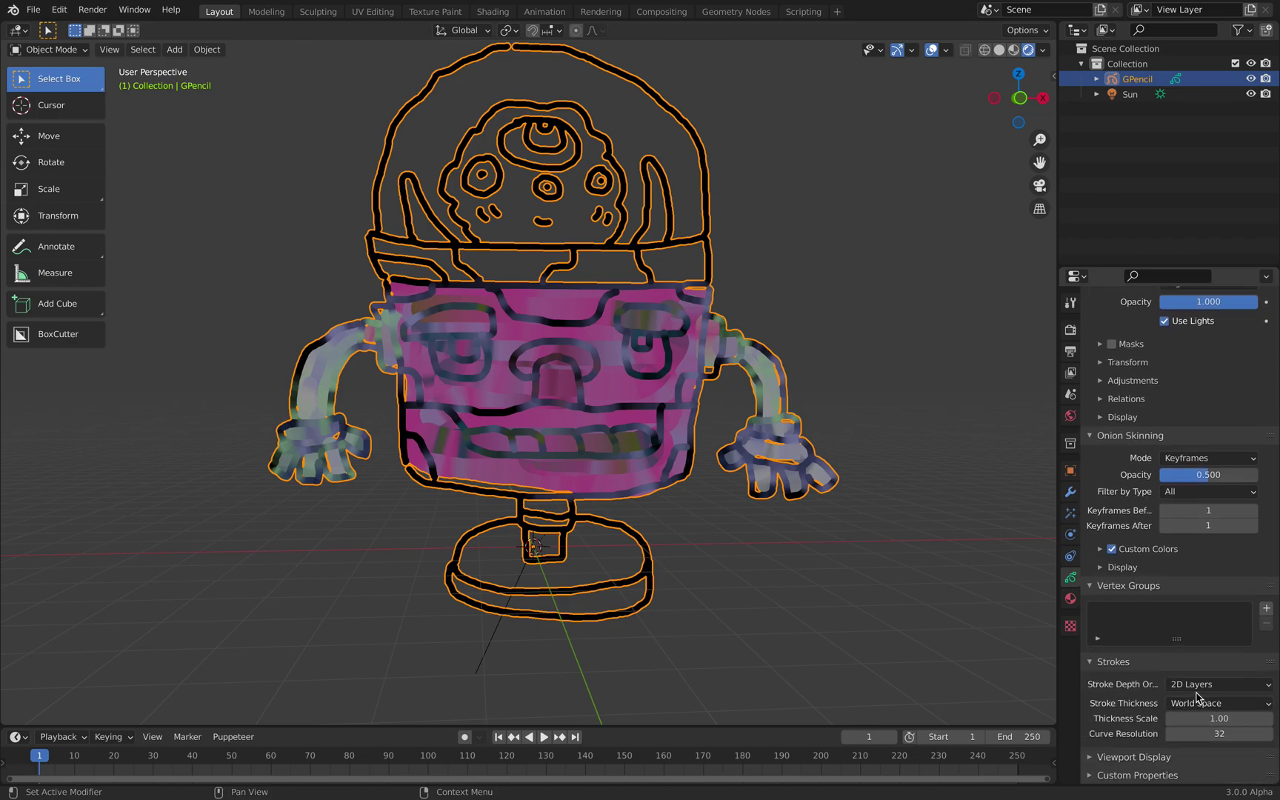
Step: Try the 3D Location stroke depth order and a thickness scale of 1.11, restoring 2D Layers and 1.00
left_click(1197, 684)
left_click(1201, 718)
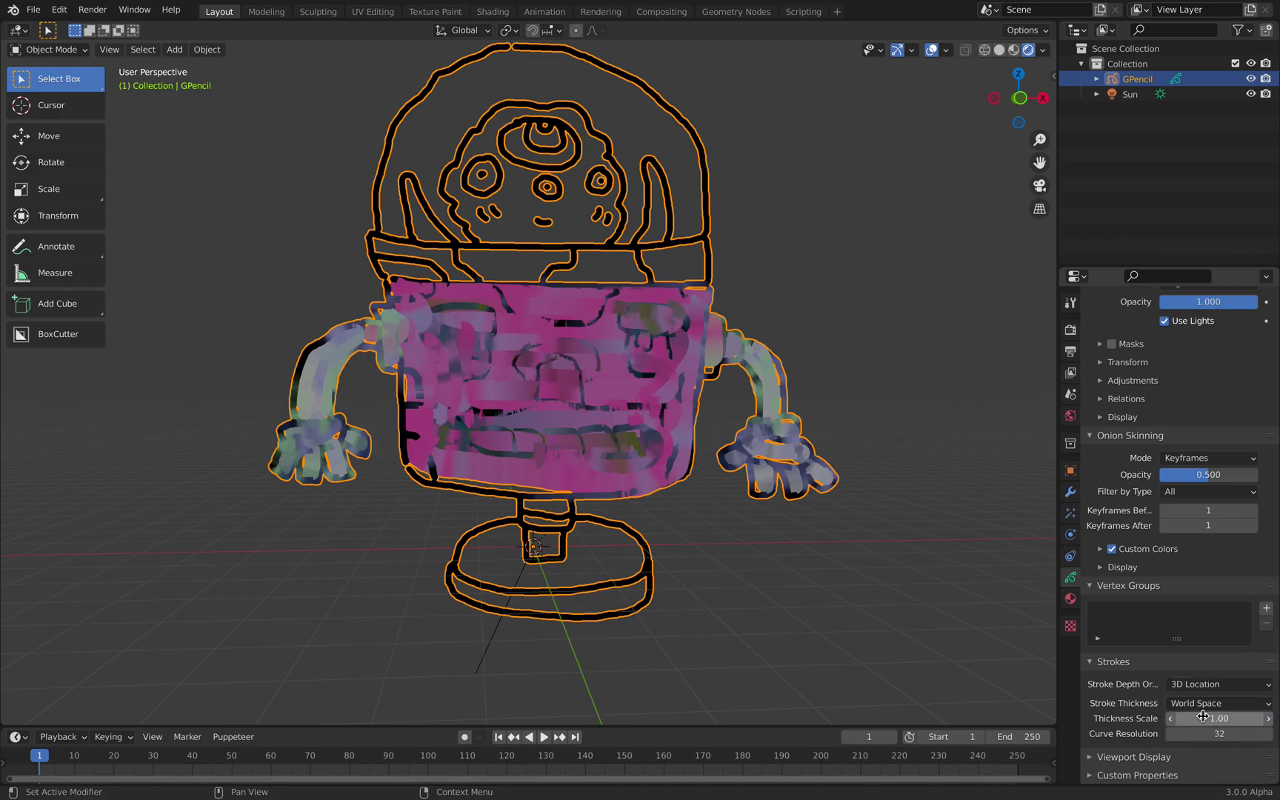
left_click(1204, 685)
left_click(1206, 702)
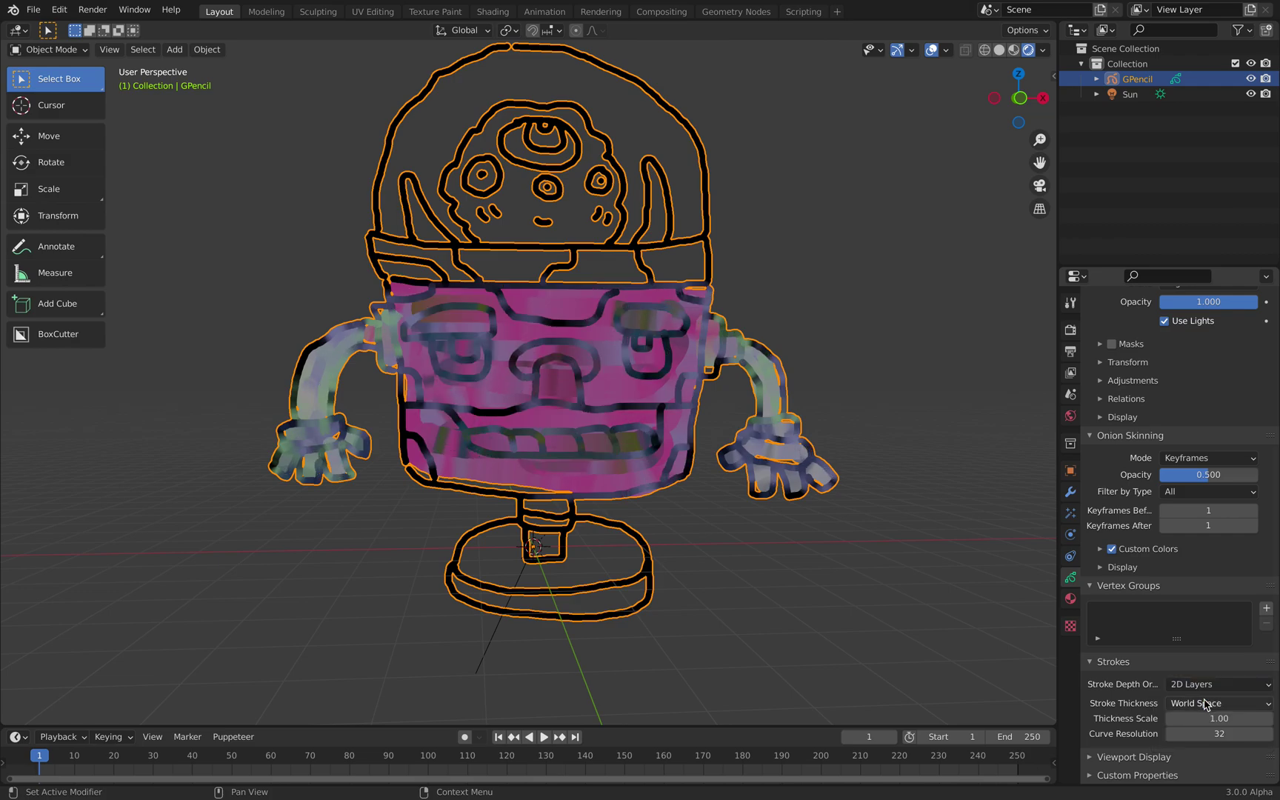
mouse_move(1209, 718)
left_mouse_down()
mouse_move(1185, 718)
mouse_move(1209, 718)
left_mouse_up()
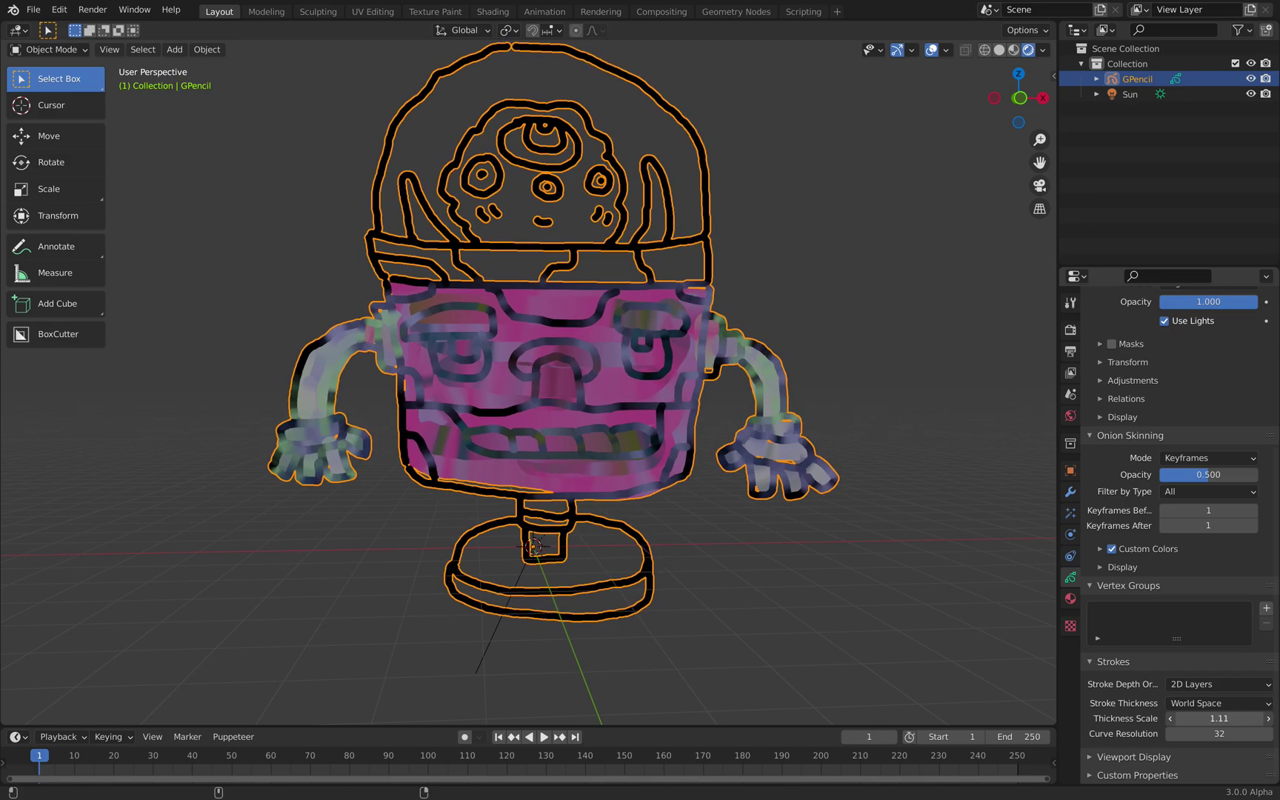
Step: Hide and show the Grease Pencil layers to compare the color and outline layers, and save the file
middle_click_drag(895, 421, 888, 421)
scroll(1232, 412, "up", 6)
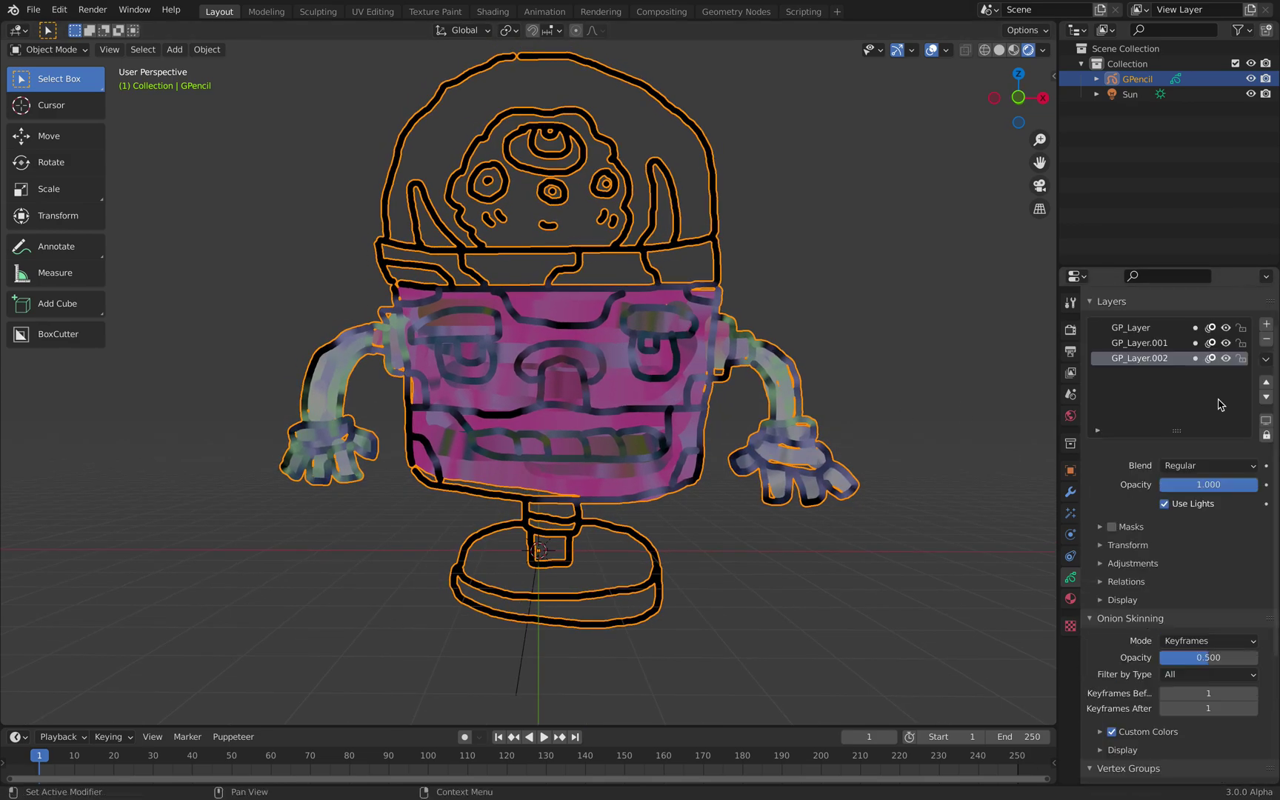
left_click(1226, 405)
left_click(1226, 406)
left_click(1226, 406)
left_click(1226, 405)
left_click(1226, 393)
left_click(1226, 392)
left_click(1226, 377)
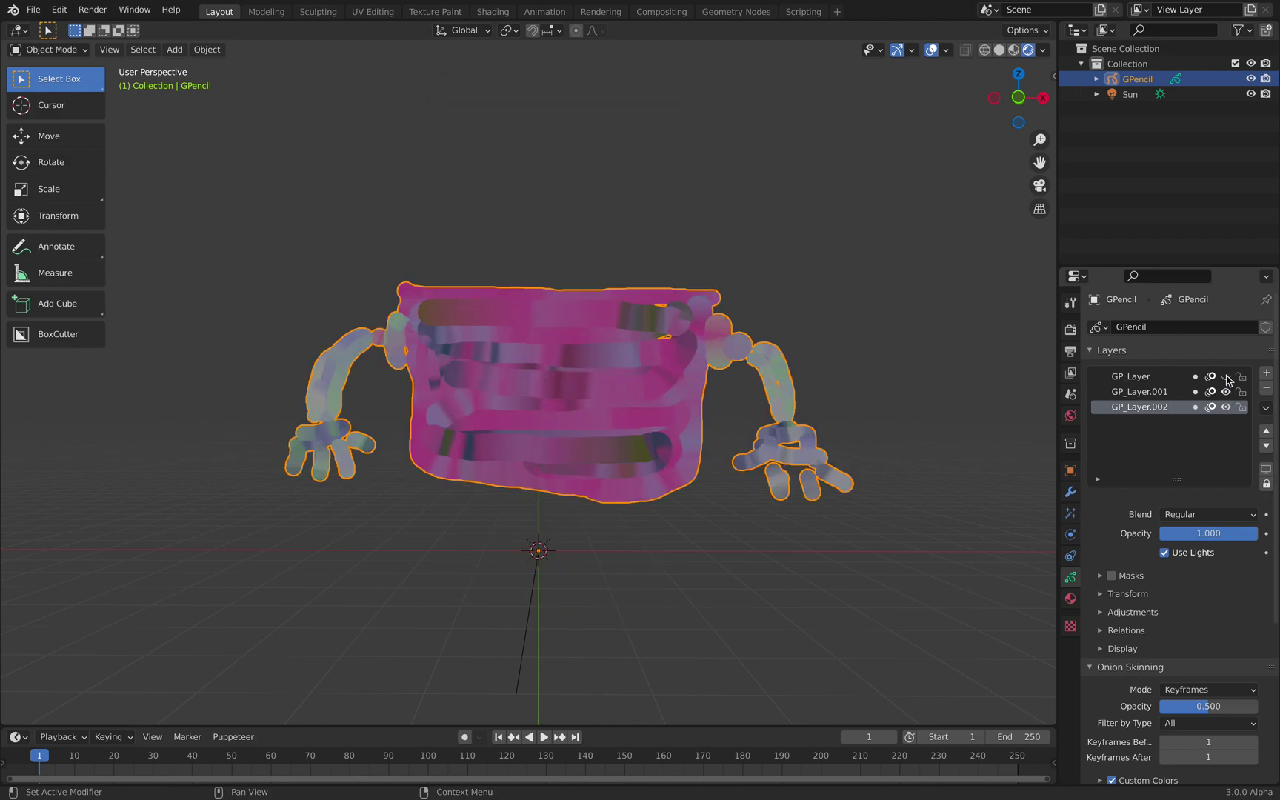
left_click(1226, 377)
middle_click_drag(881, 404, 728, 429)
key("ctrl+s")
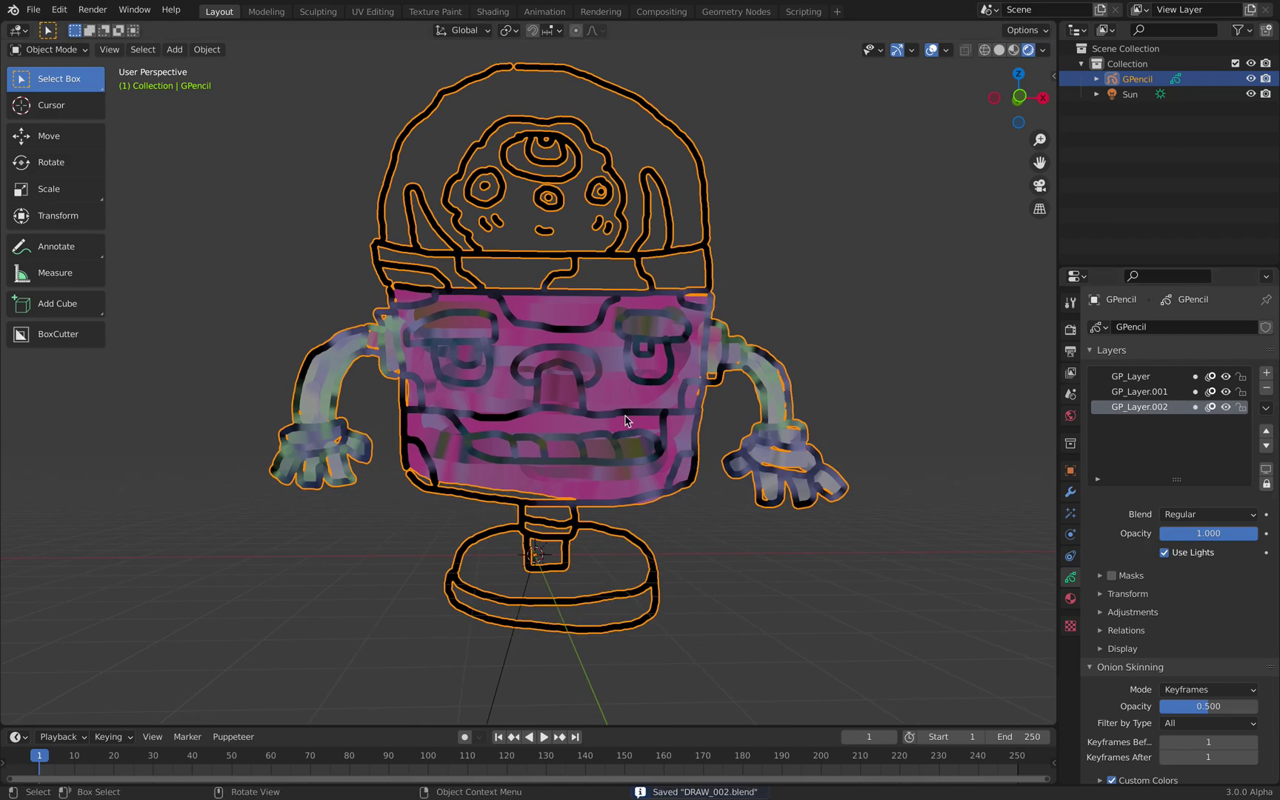
Step: Review the physics and object data settings, toggling the onion skinning Custom Colors option off and on
left_click(1070, 534)
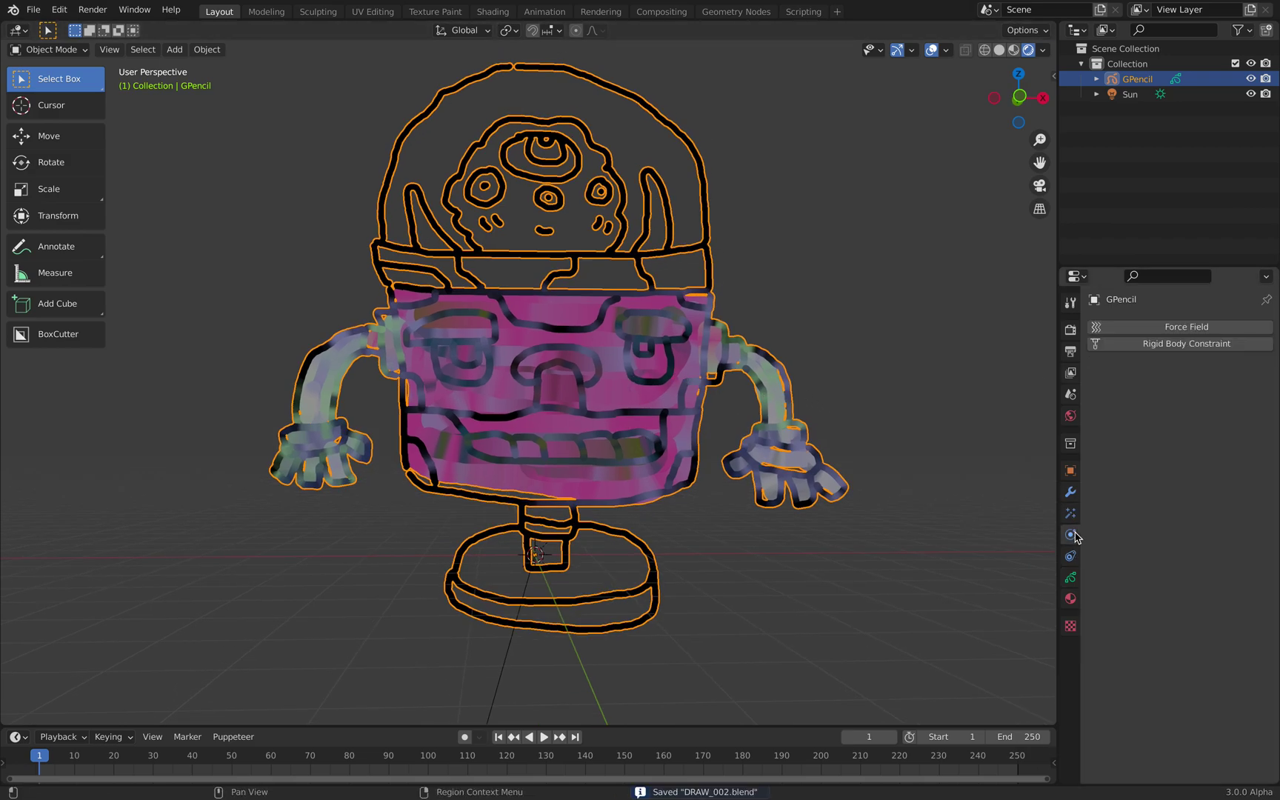
left_click(1070, 577)
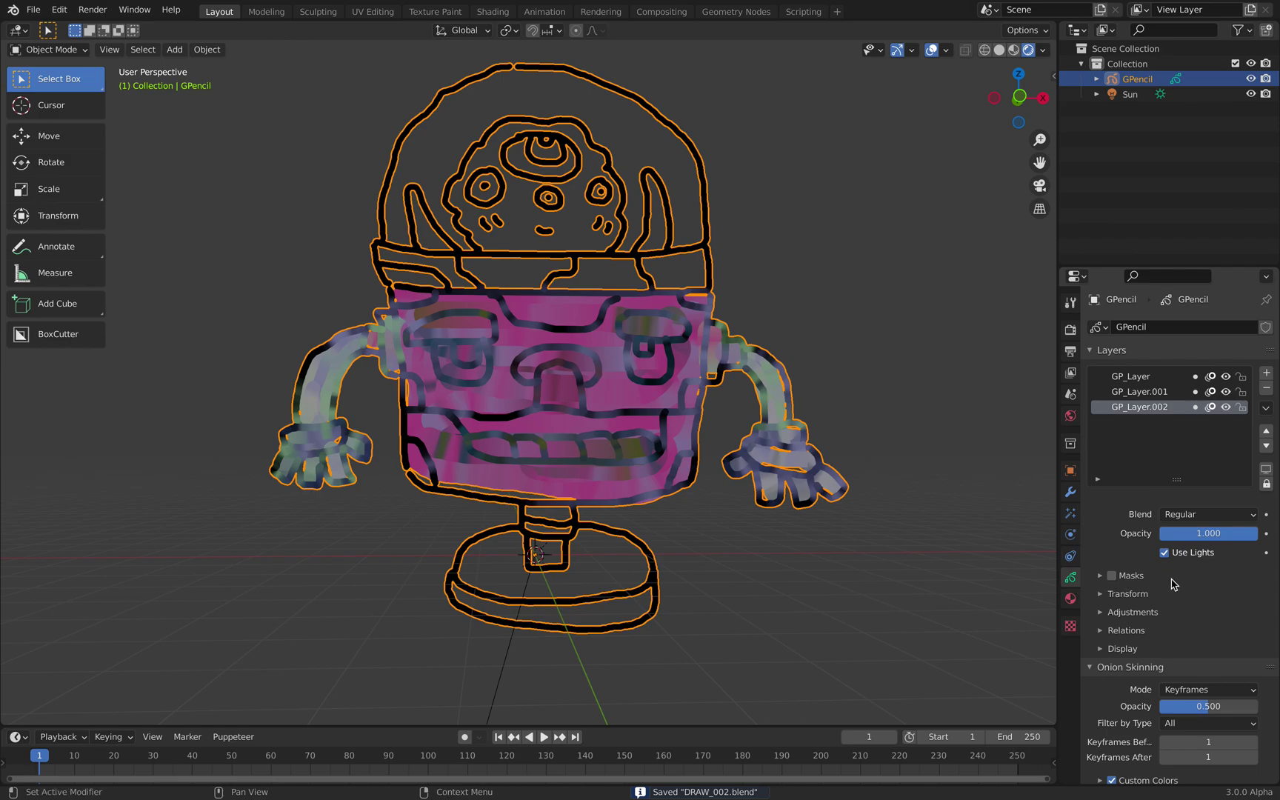
scroll(1171, 756, "down", 5)
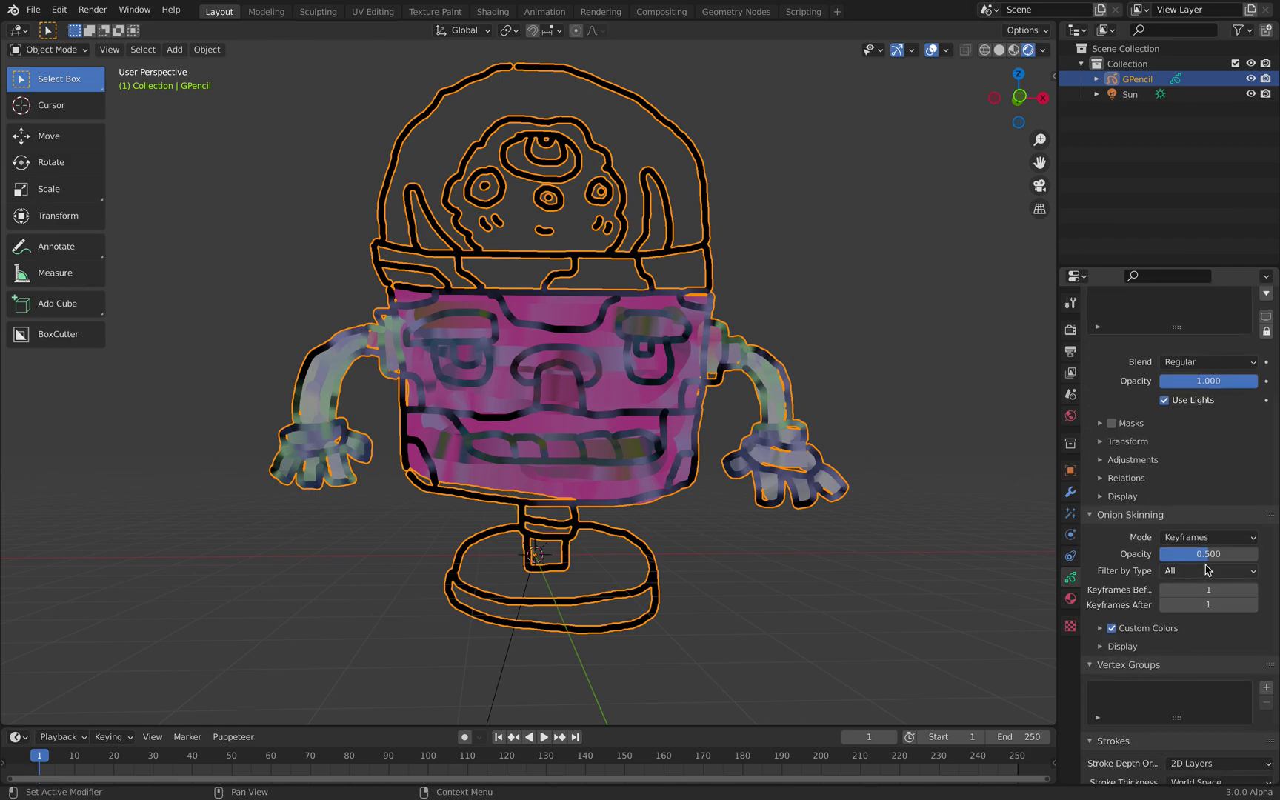
scroll(1207, 585, "down", 1)
left_click(1101, 598)
left_click(1112, 598)
left_click(1112, 597)
left_click(1112, 598)
left_click(1112, 598)
left_click(1104, 598)
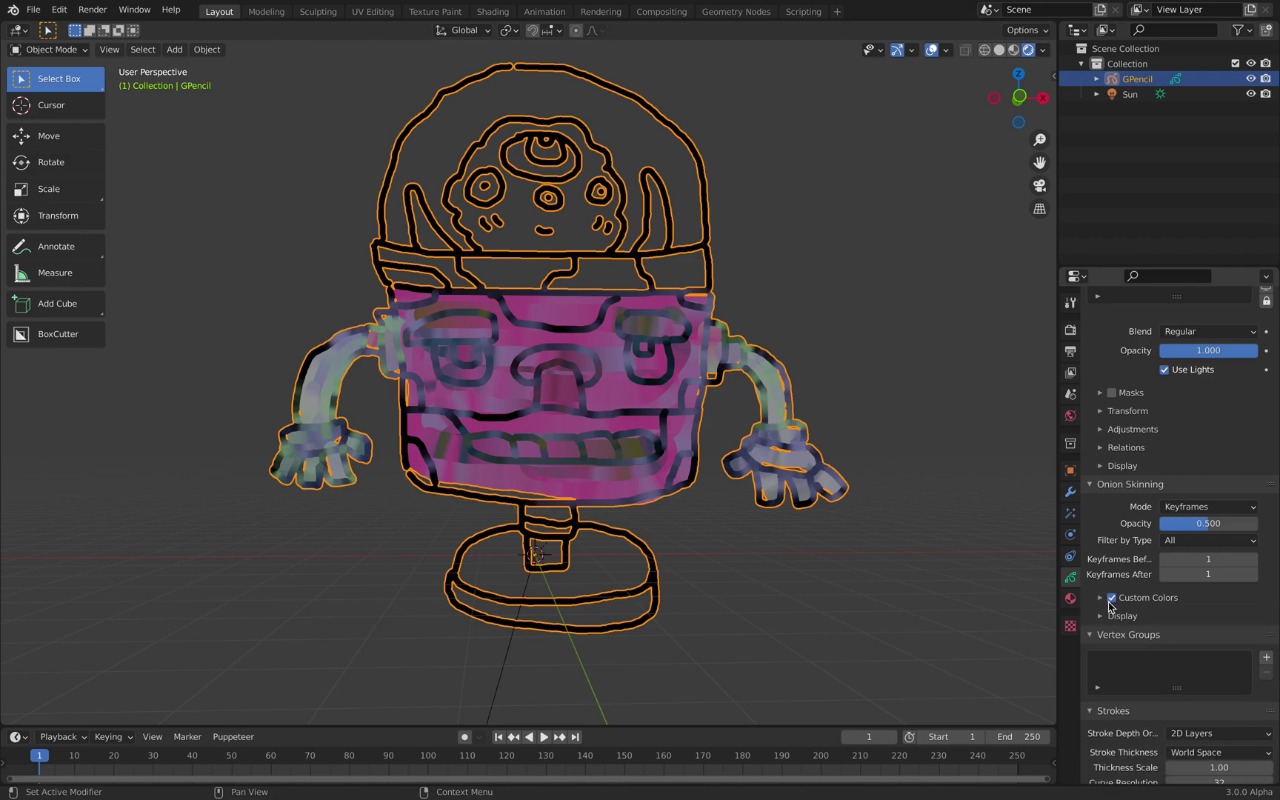
Step: Examine the onion skinning Display options and the Canvas options under Viewport Display
left_click(1120, 621)
scroll(1119, 586, "down", 2)
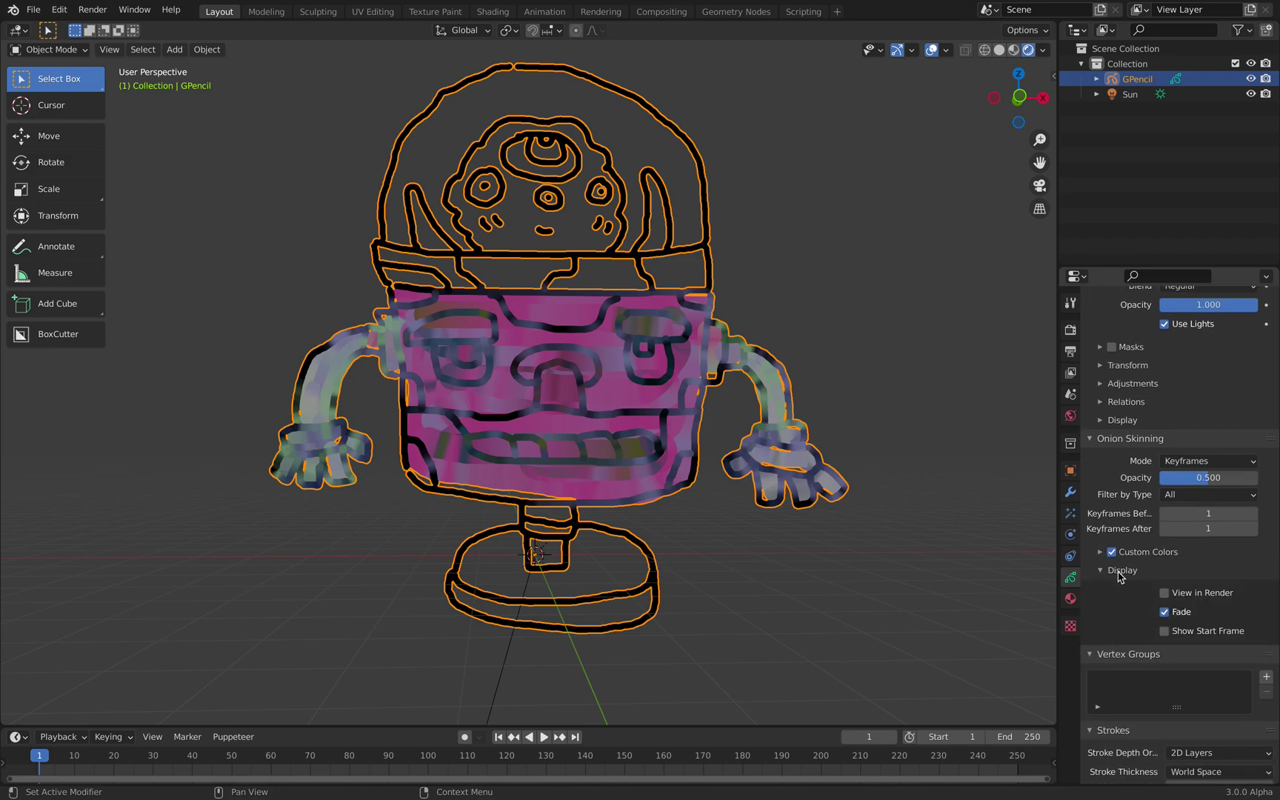
left_click(1119, 572)
scroll(1167, 755, "down", 2)
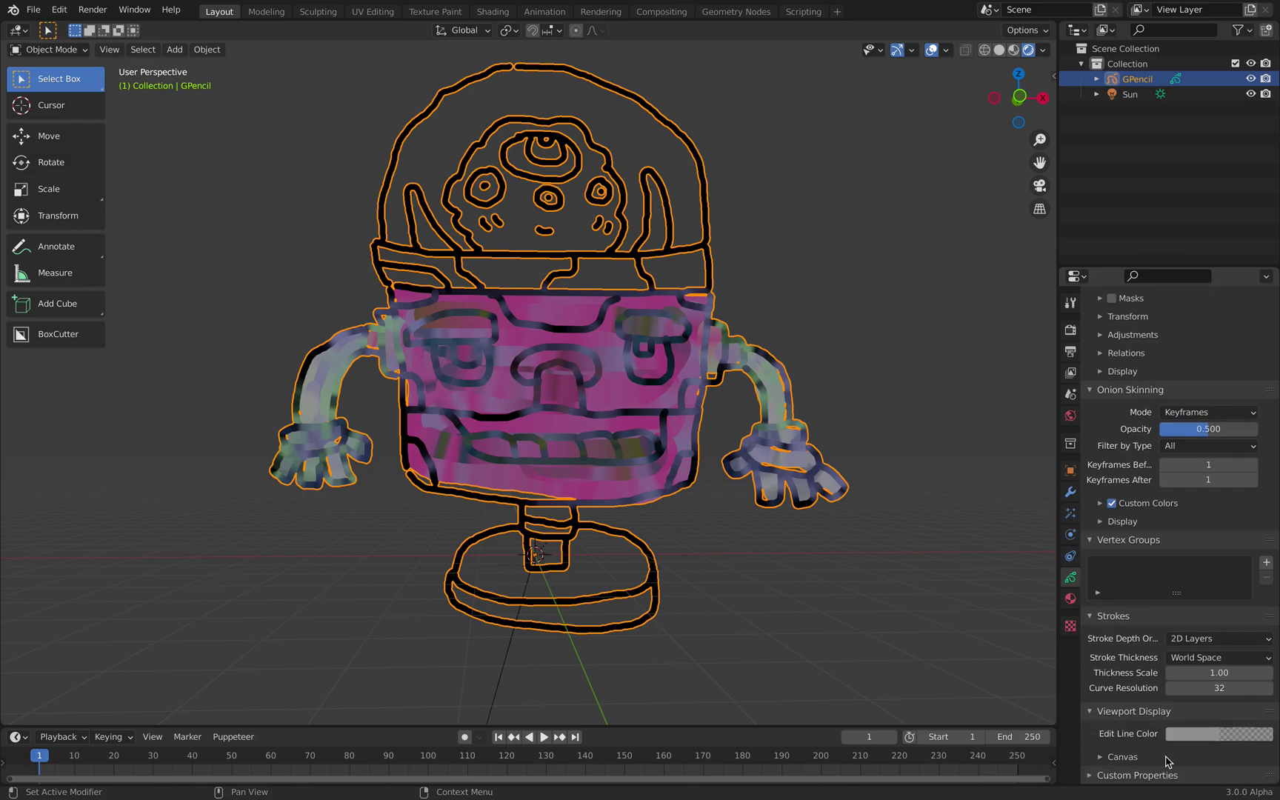
middle_click_drag(985, 666, 994, 639)
left_click(1126, 756)
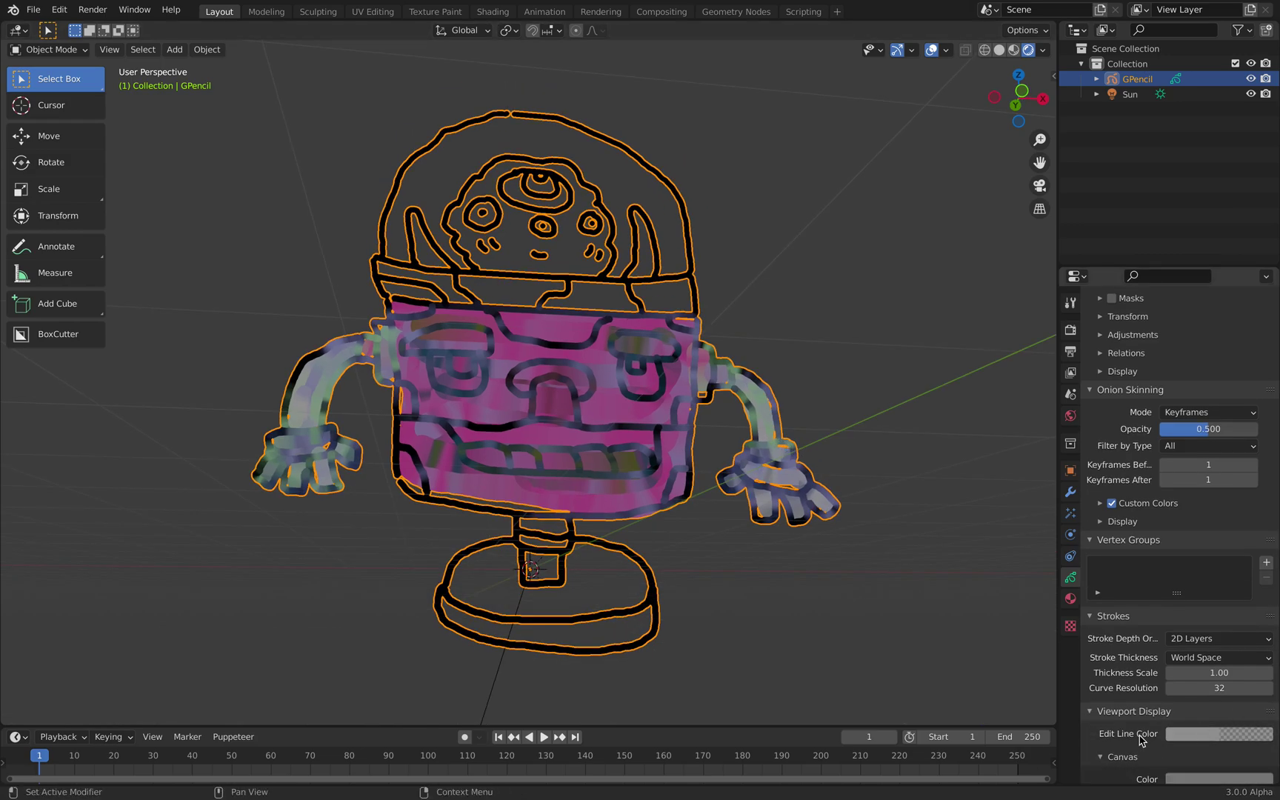
Step: Collapse the Canvas options, switch to the front view with Solid shading, and save the file
scroll(1142, 742, "down", 4)
left_click(1120, 652)
middle_click_drag(926, 362, 926, 376)
left_click(1017, 97)
left_click(853, 206)
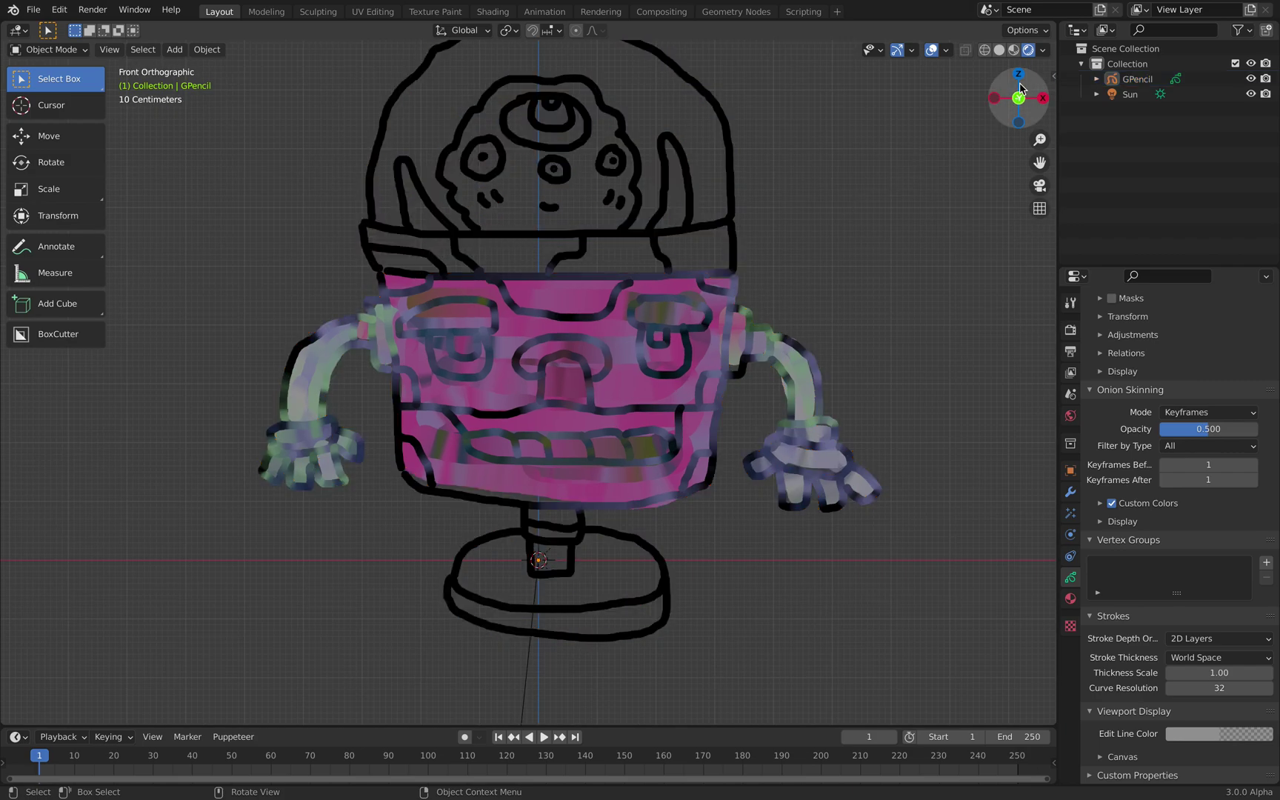
left_click(999, 50)
mouse_move(819, 285)
middle_mouse_down("shift")
mouse_move(756, 294)
mouse_move(757, 309)
middle_mouse_up("shift")
key("ctrl+s")
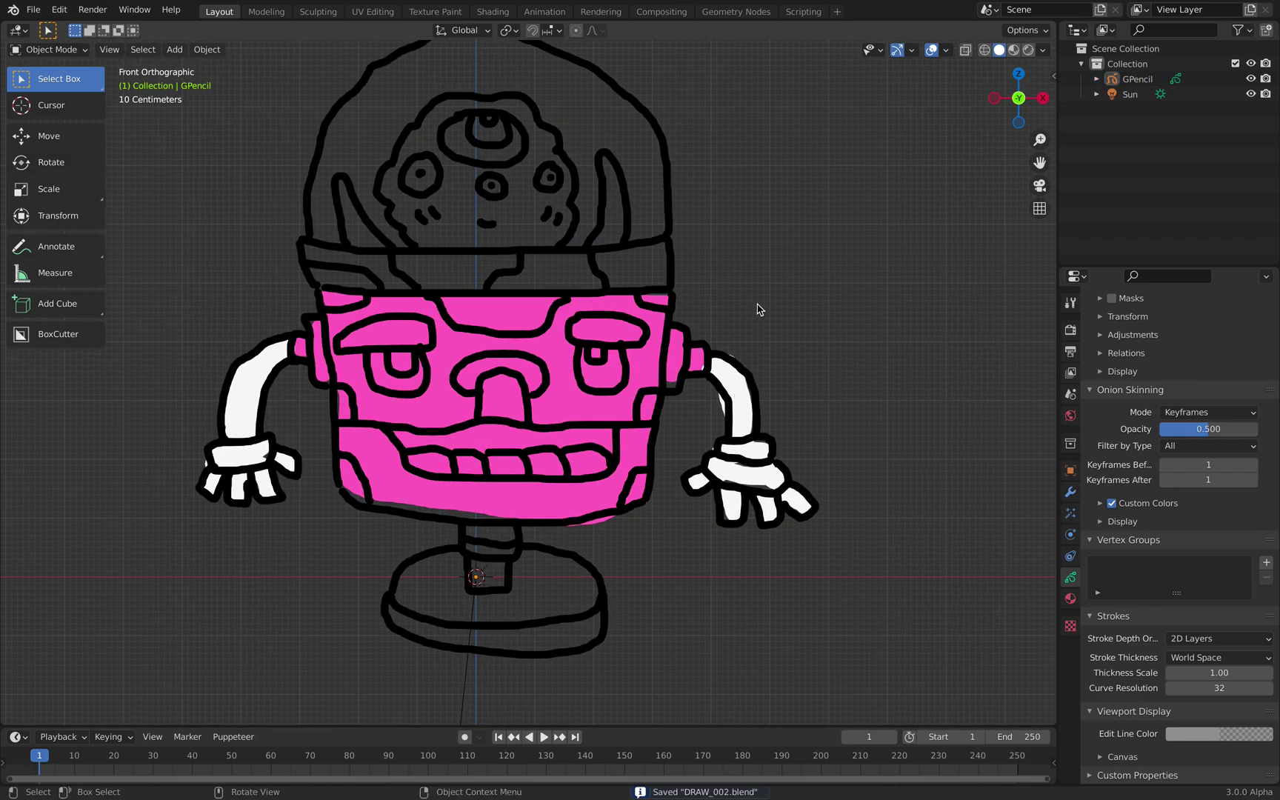
scroll(654, 413, "down", 1)
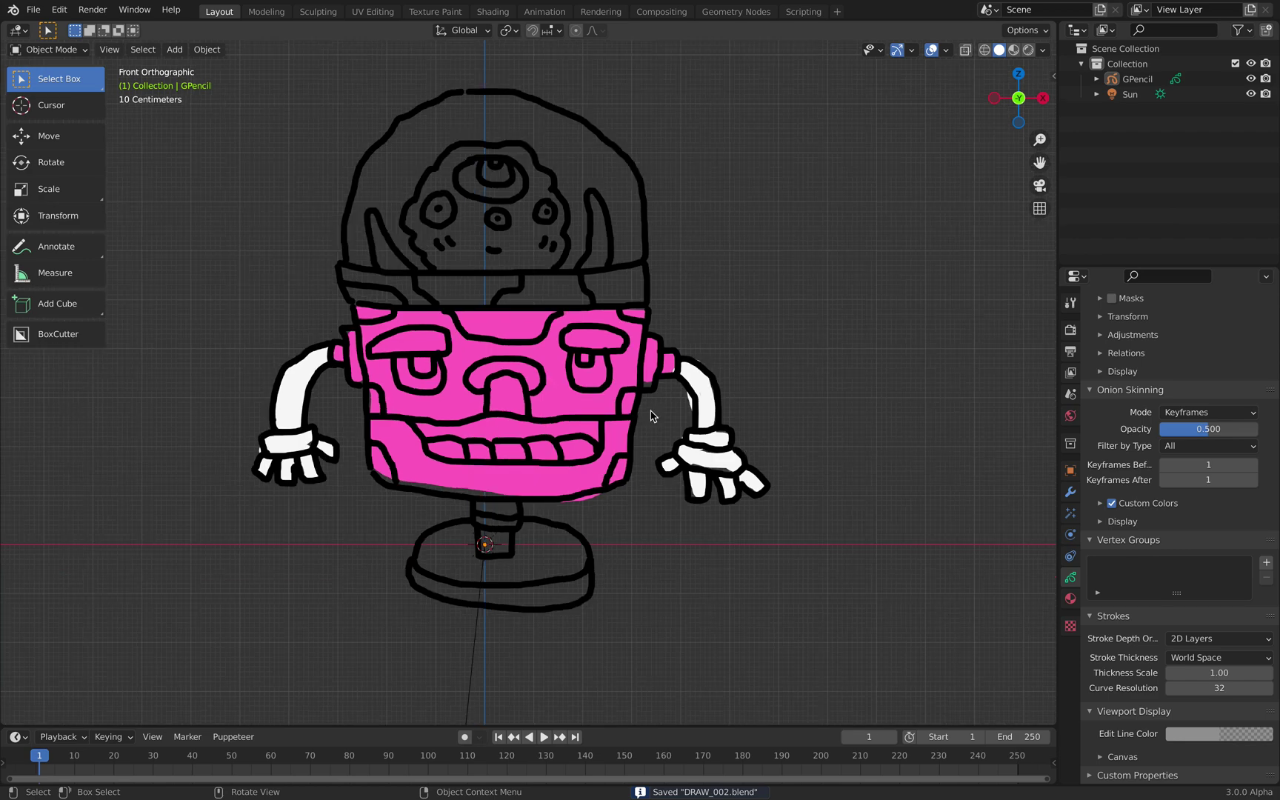
Step: Add a Noise modifier to the Grease Pencil robot
left_click(634, 370)
left_click(1071, 492)
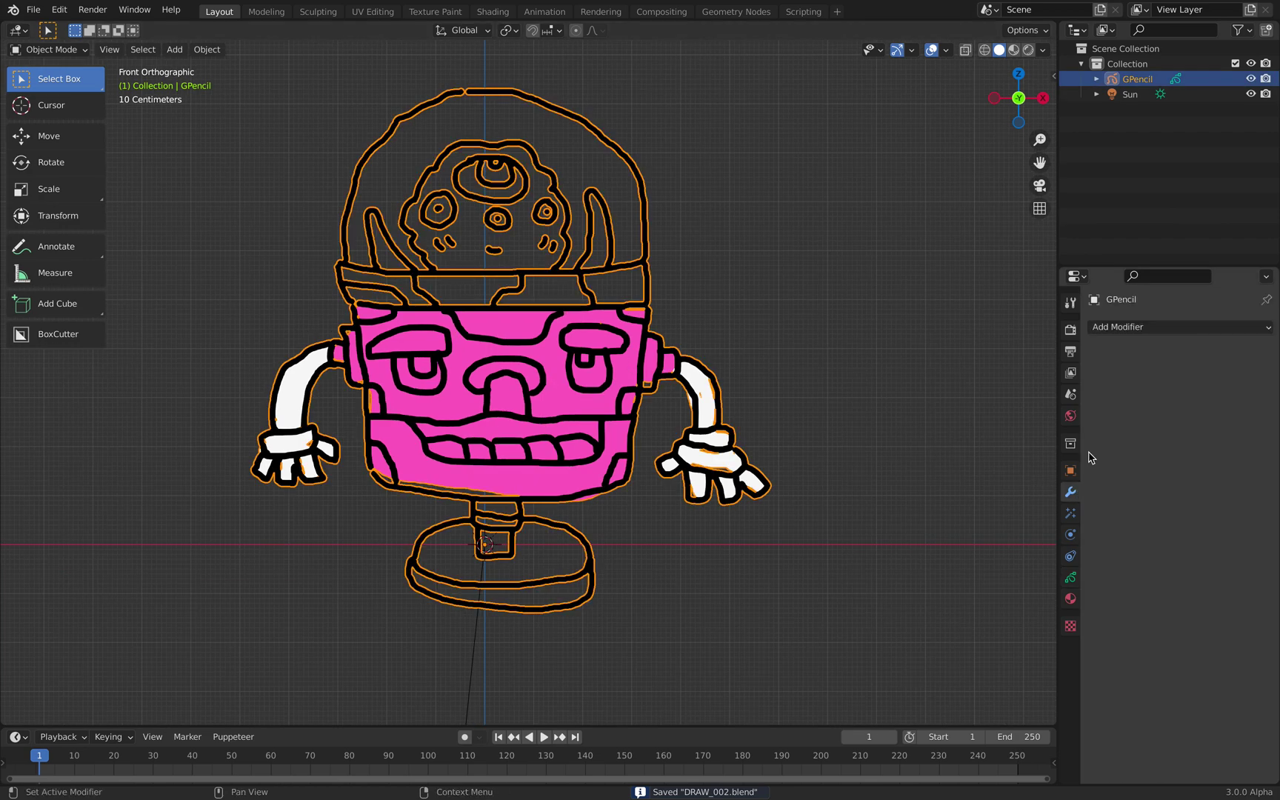
left_click(1134, 329)
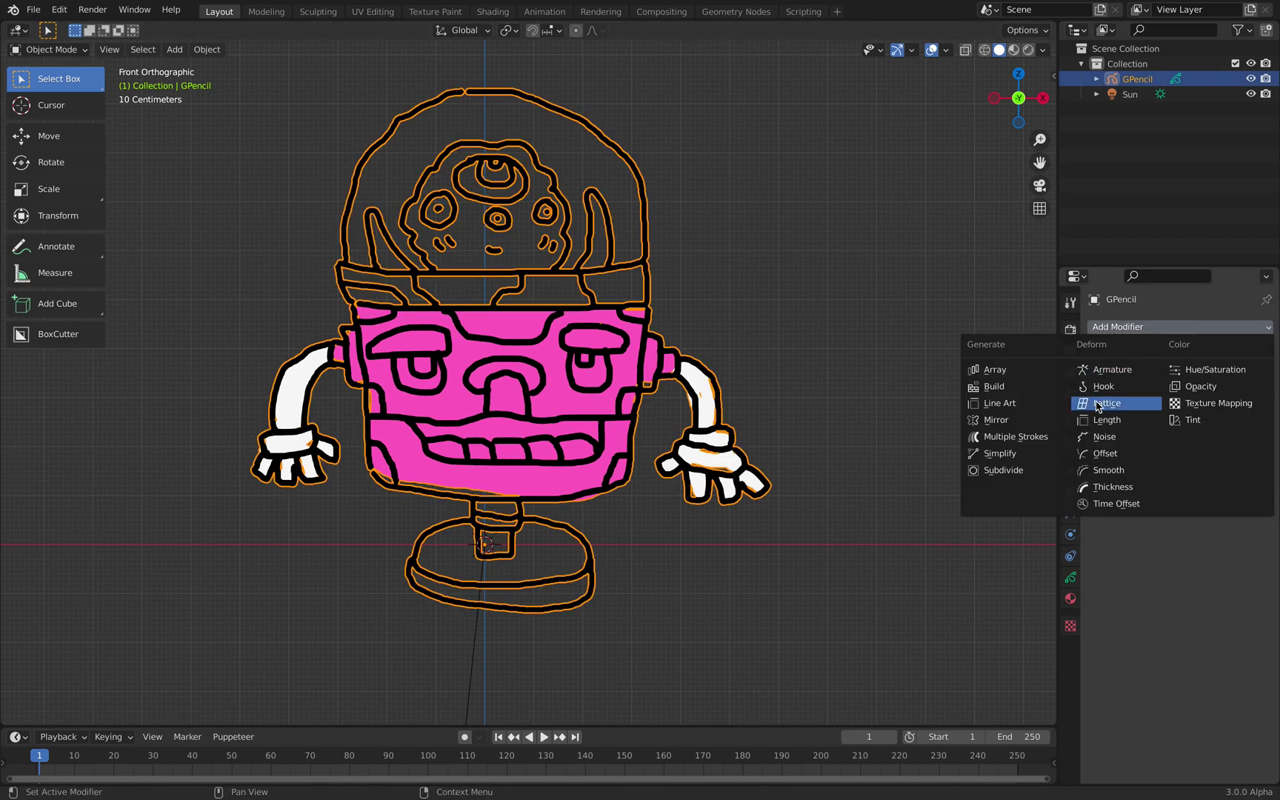
left_click(1097, 439)
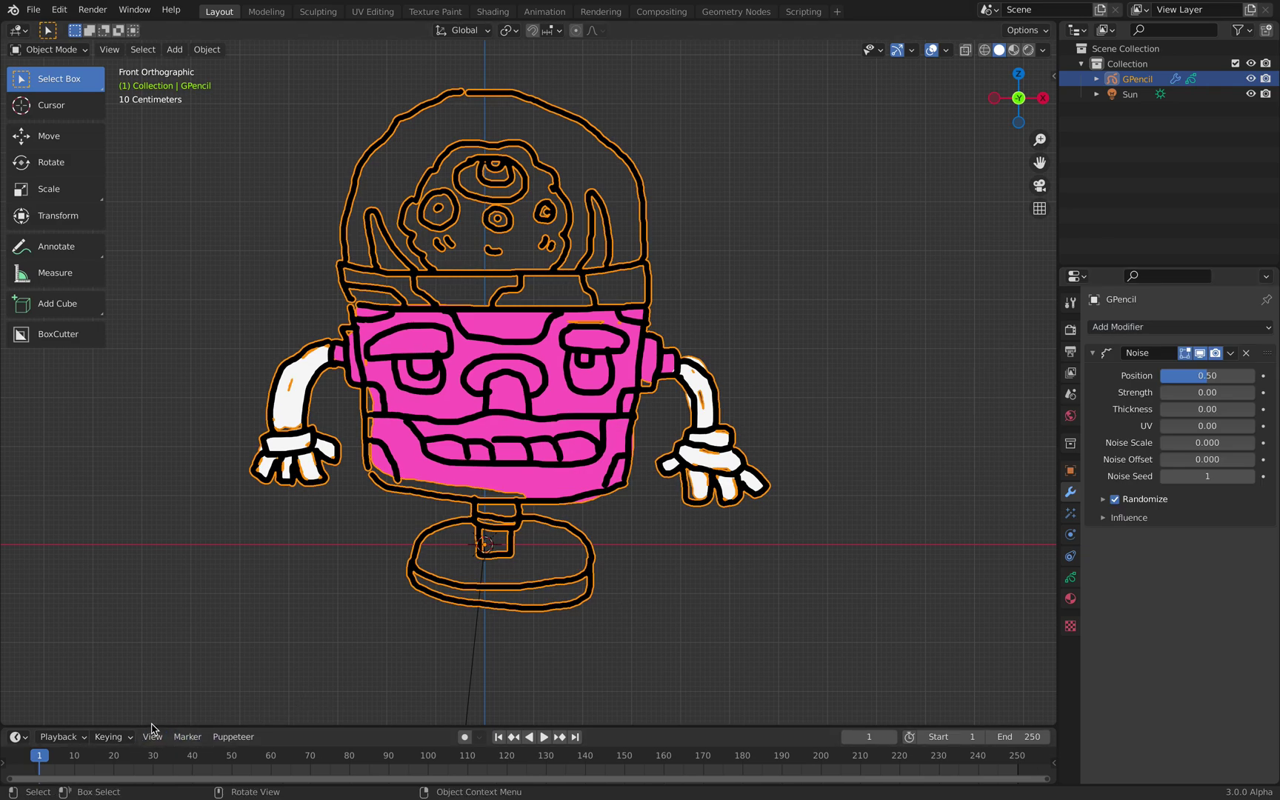
Step: Play the animation from the first frame with the robot deselected to preview the Noise modifier, and stop it
left_click_drag(153, 725, 150, 719)
key("space")
key("space")
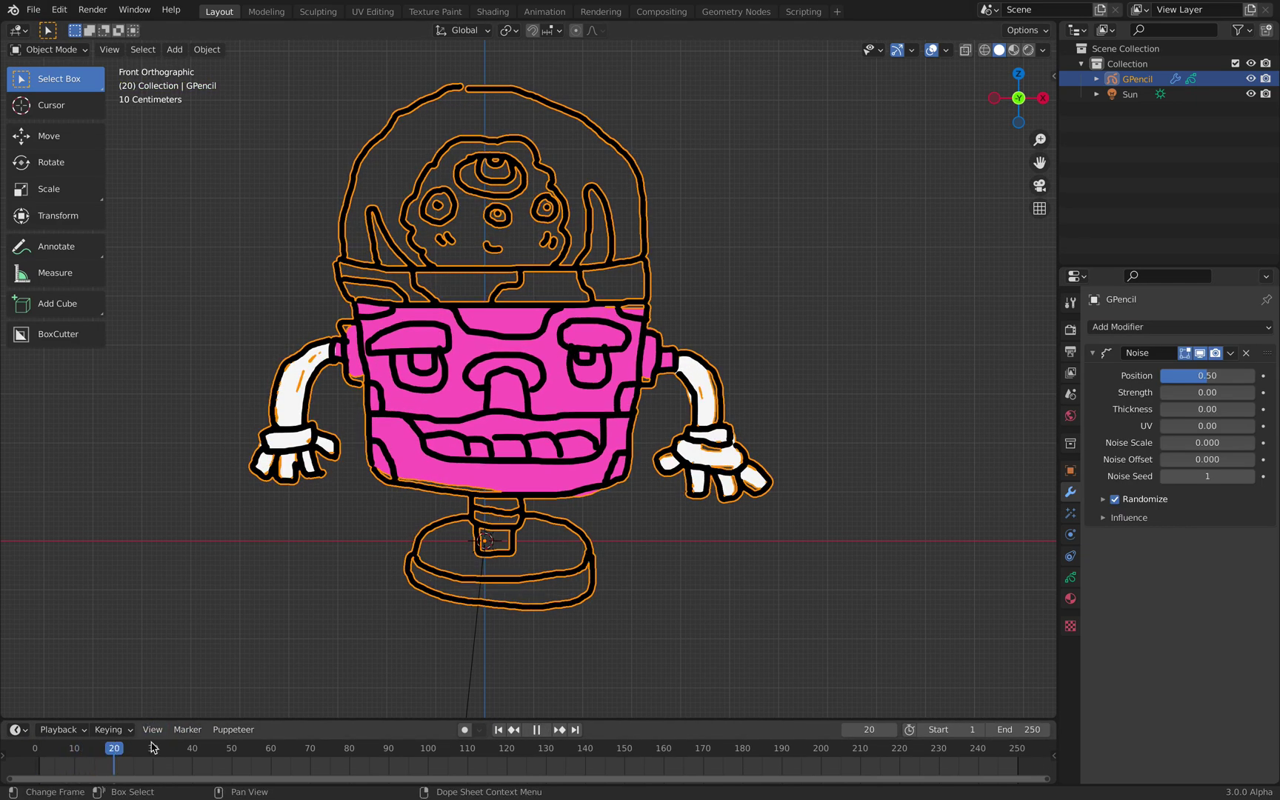
left_click(498, 729)
left_click(544, 729)
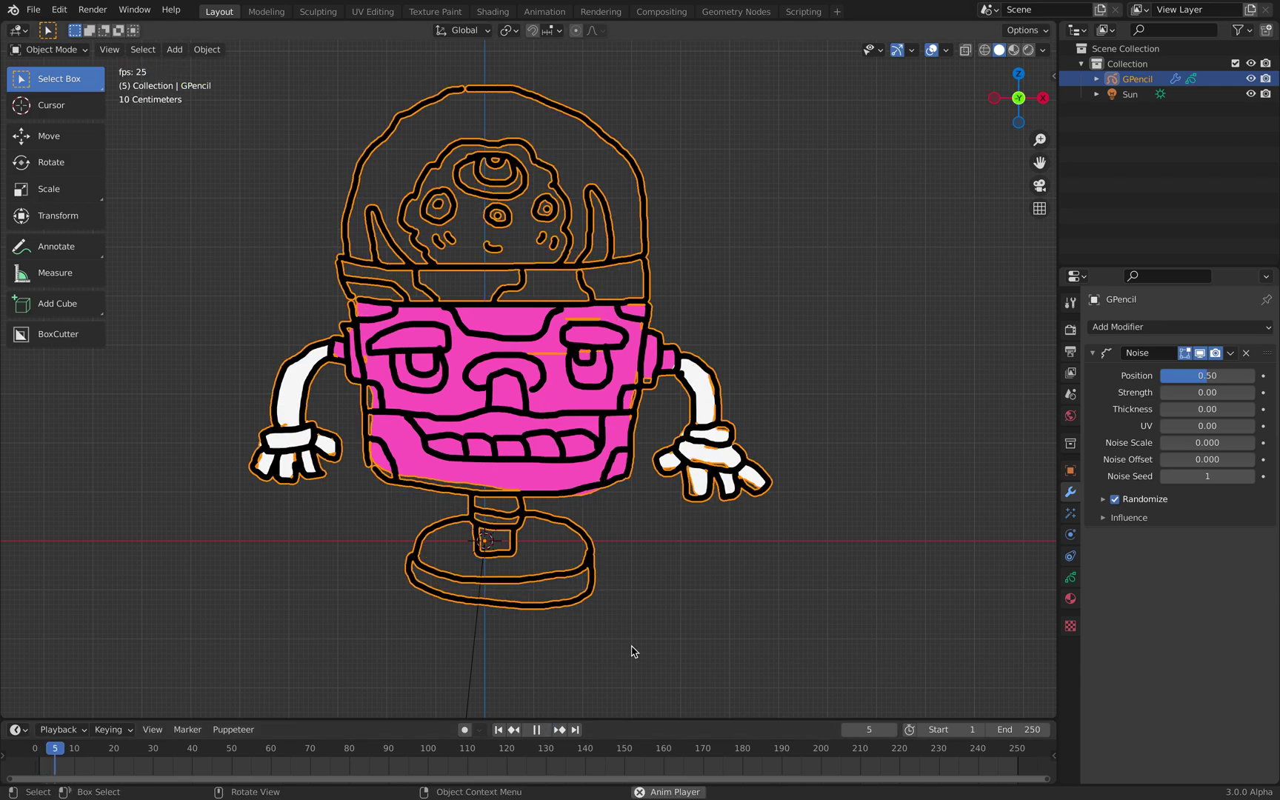
left_click(631, 649)
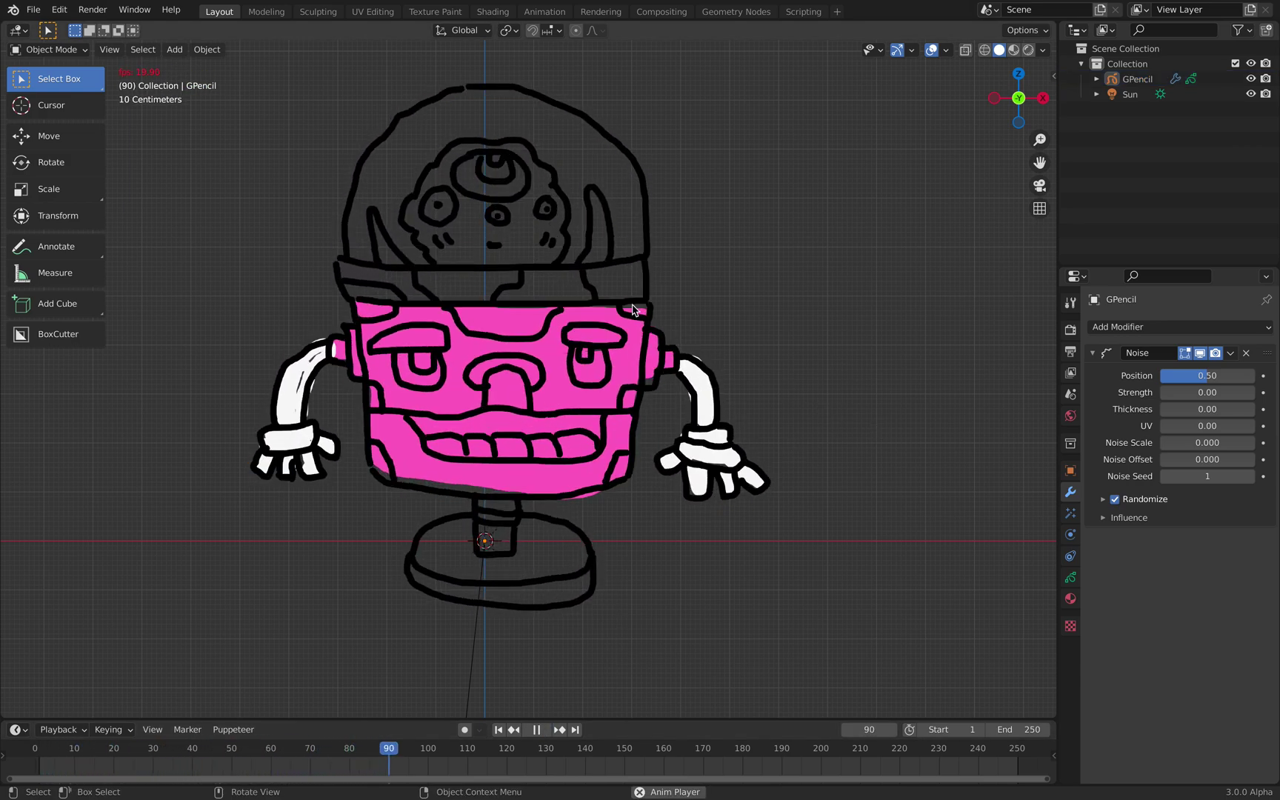
key("space")
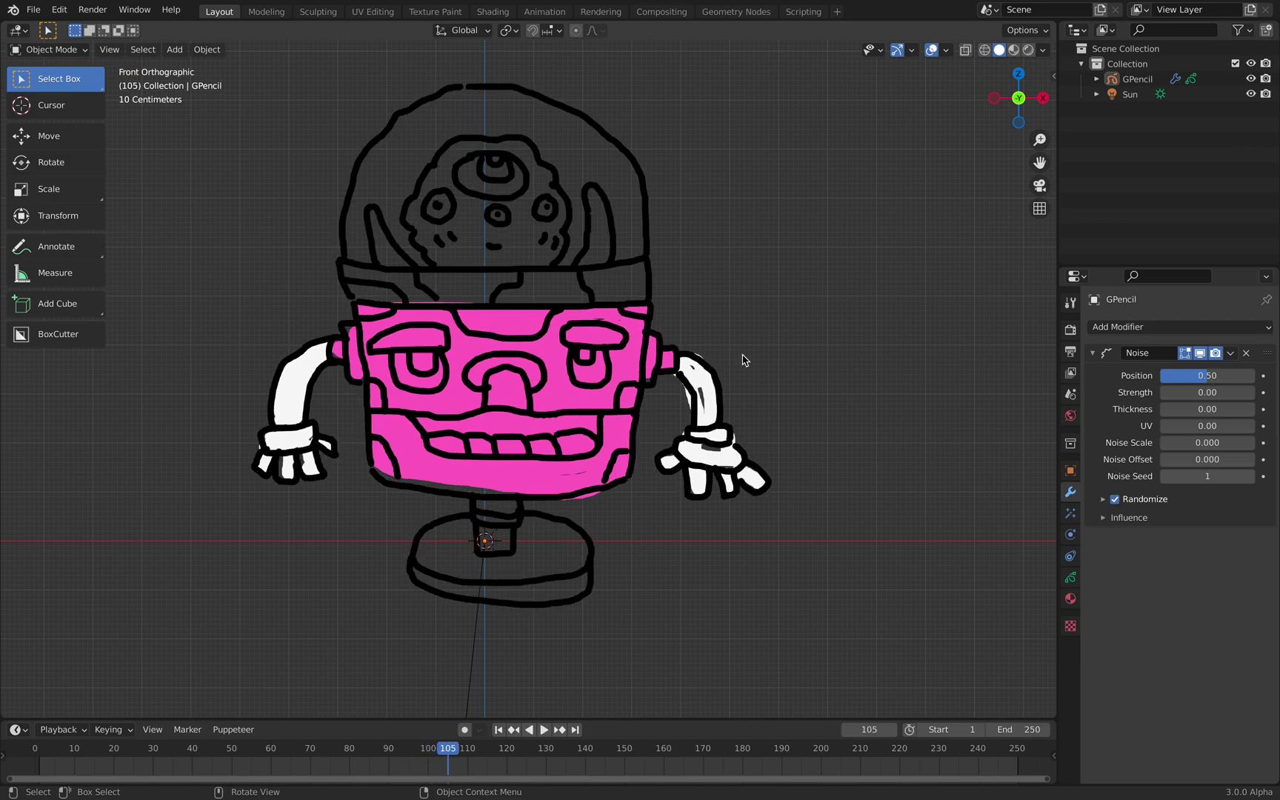
Step: Move the robot up so that its base stands on the red ground line, and save the file
key("ctrl+s")
left_click(698, 359)
scroll(645, 362, "down", 3)
key("g")
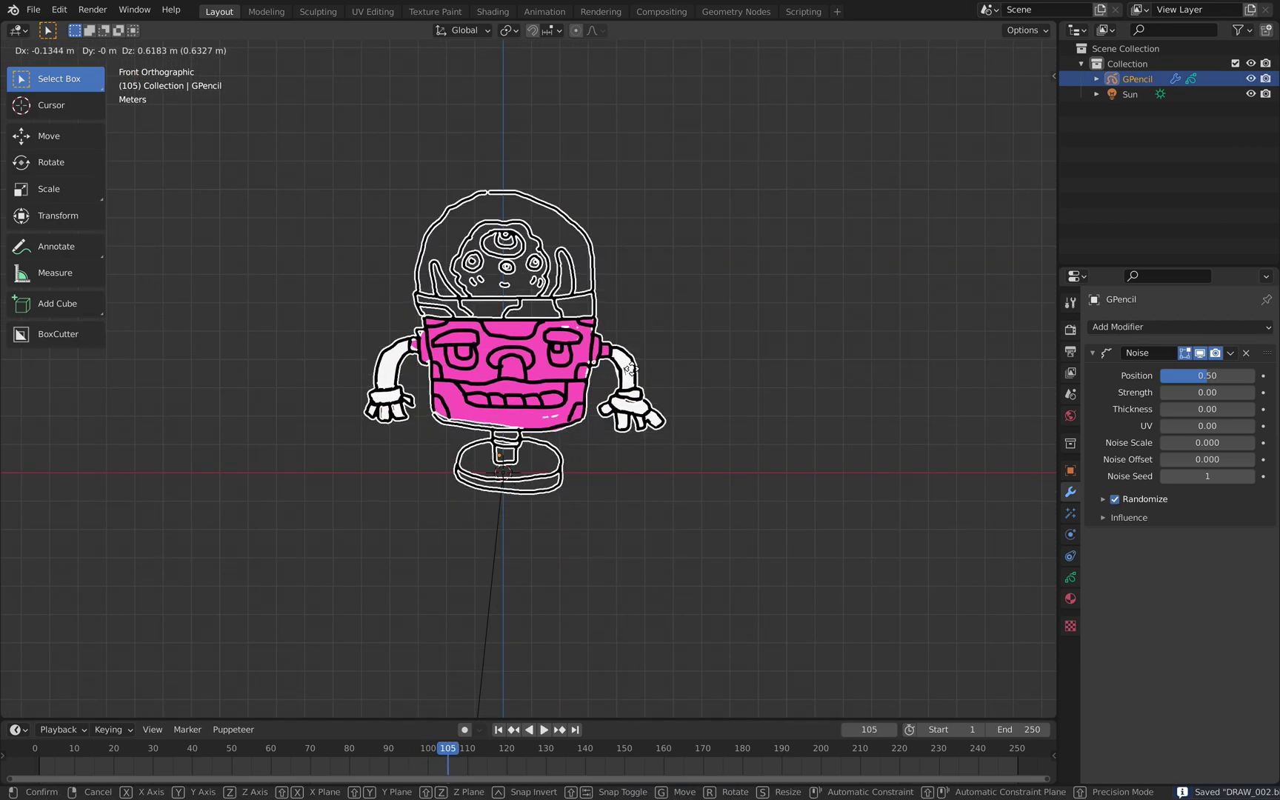
left_click(628, 346)
middle_click_drag(682, 279, 694, 328, "shift")
left_click(724, 368)
scroll(724, 370, "up", 4)
key("ctrl+s")
left_click(699, 364)
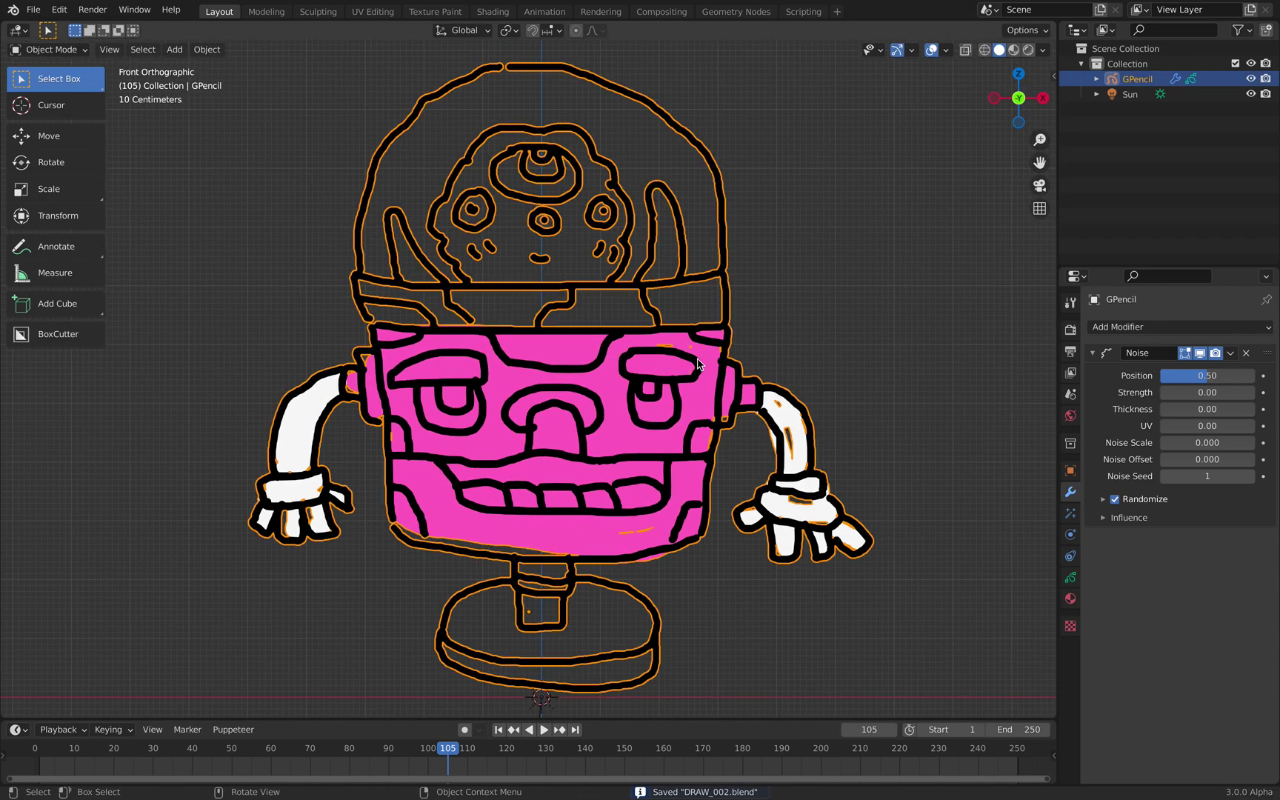
Step: Return to the first frame and toggle the visibility of GP_Layer.001 and GP_Layer to compare the arm colors and the outlines
left_click(498, 730)
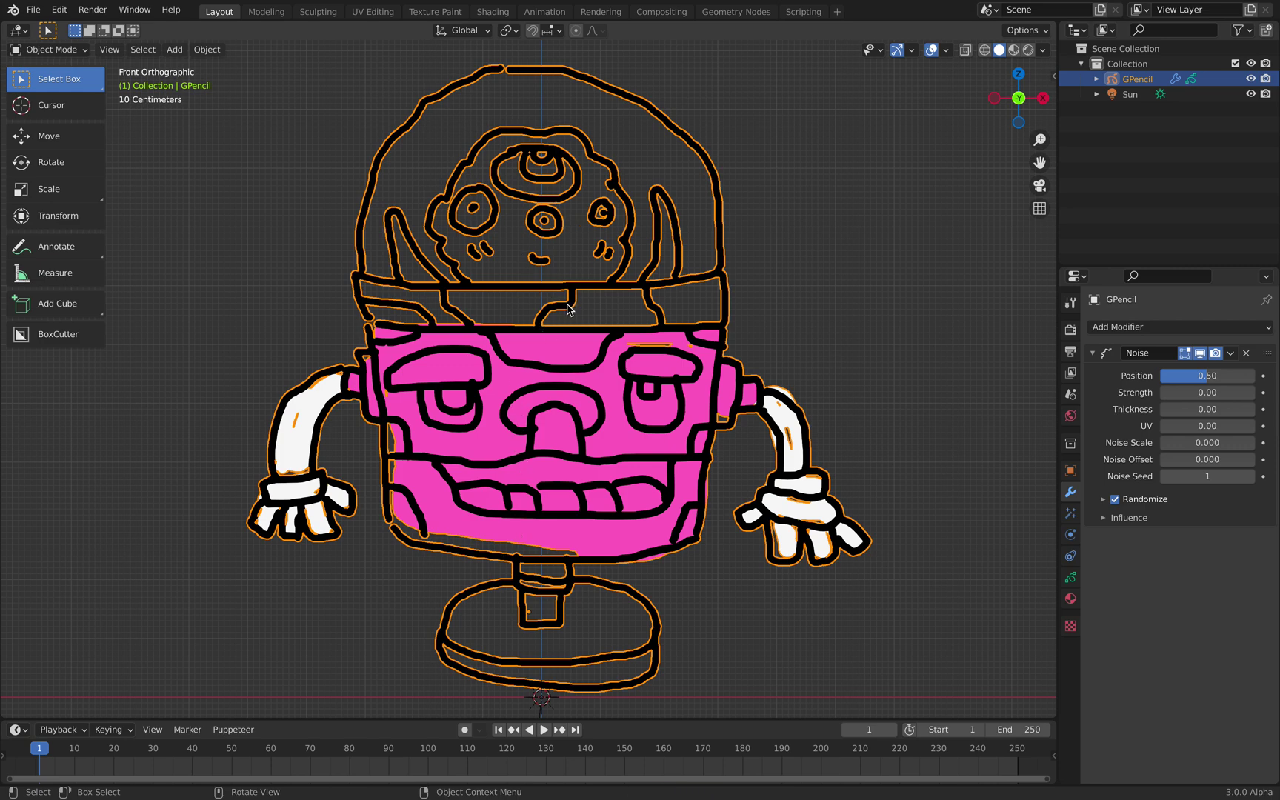
scroll(568, 309, "down", 1)
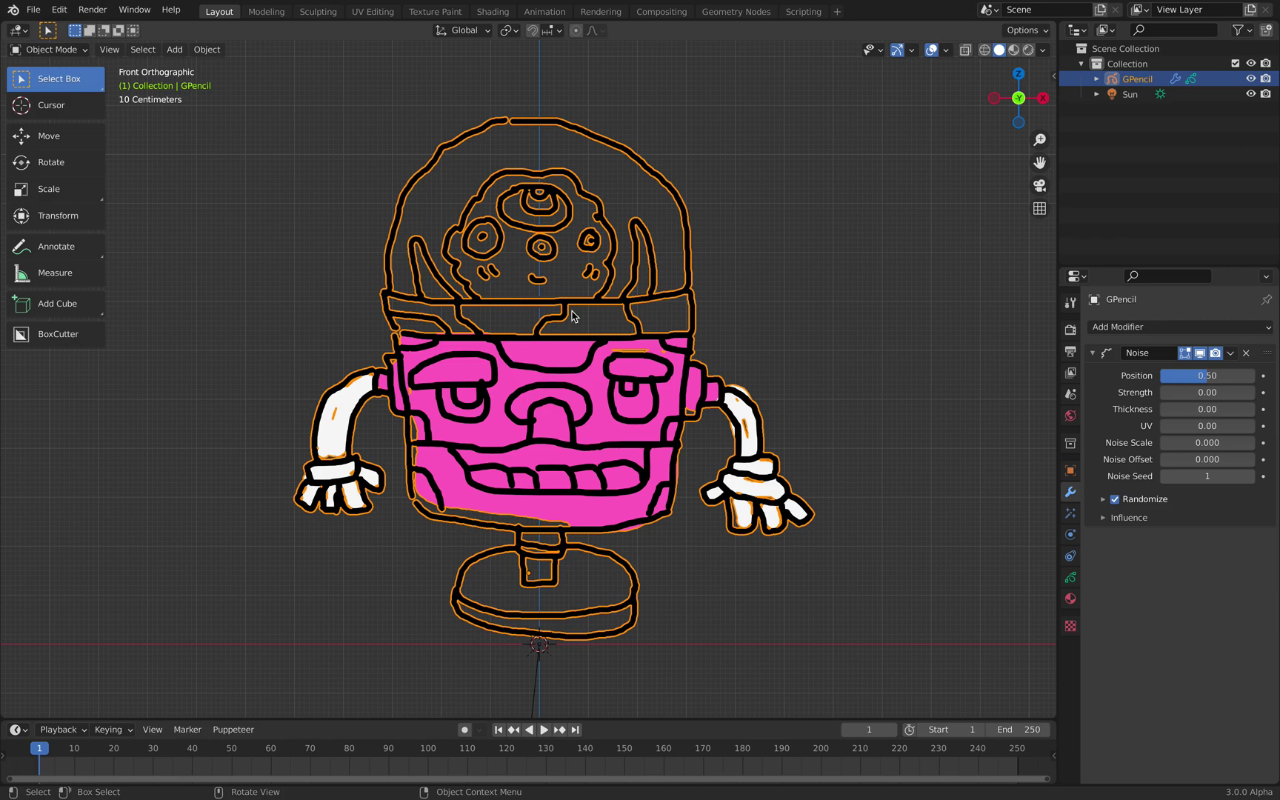
left_click(1071, 578)
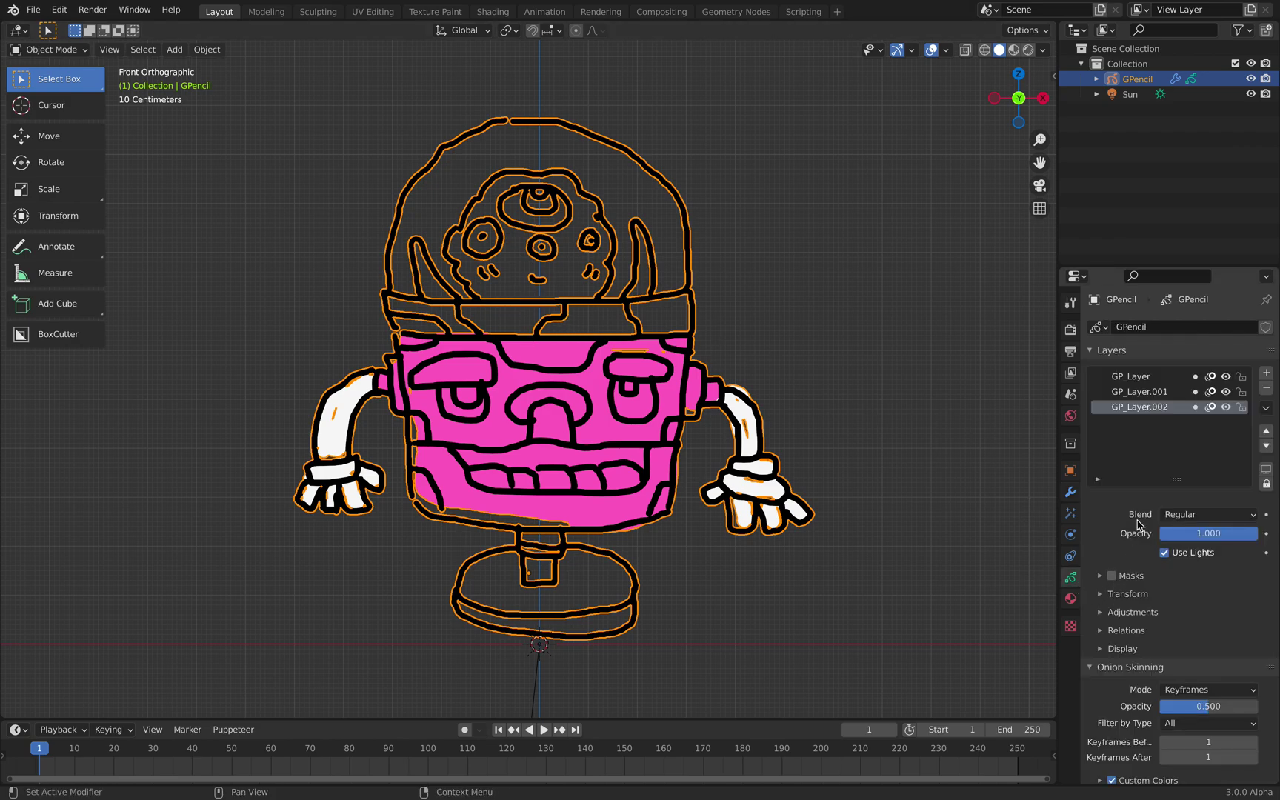
left_click(1226, 391)
left_click(1226, 391)
left_click(1226, 391)
left_click(1226, 391)
left_click(1226, 391)
left_click(1226, 391)
left_click(1226, 391)
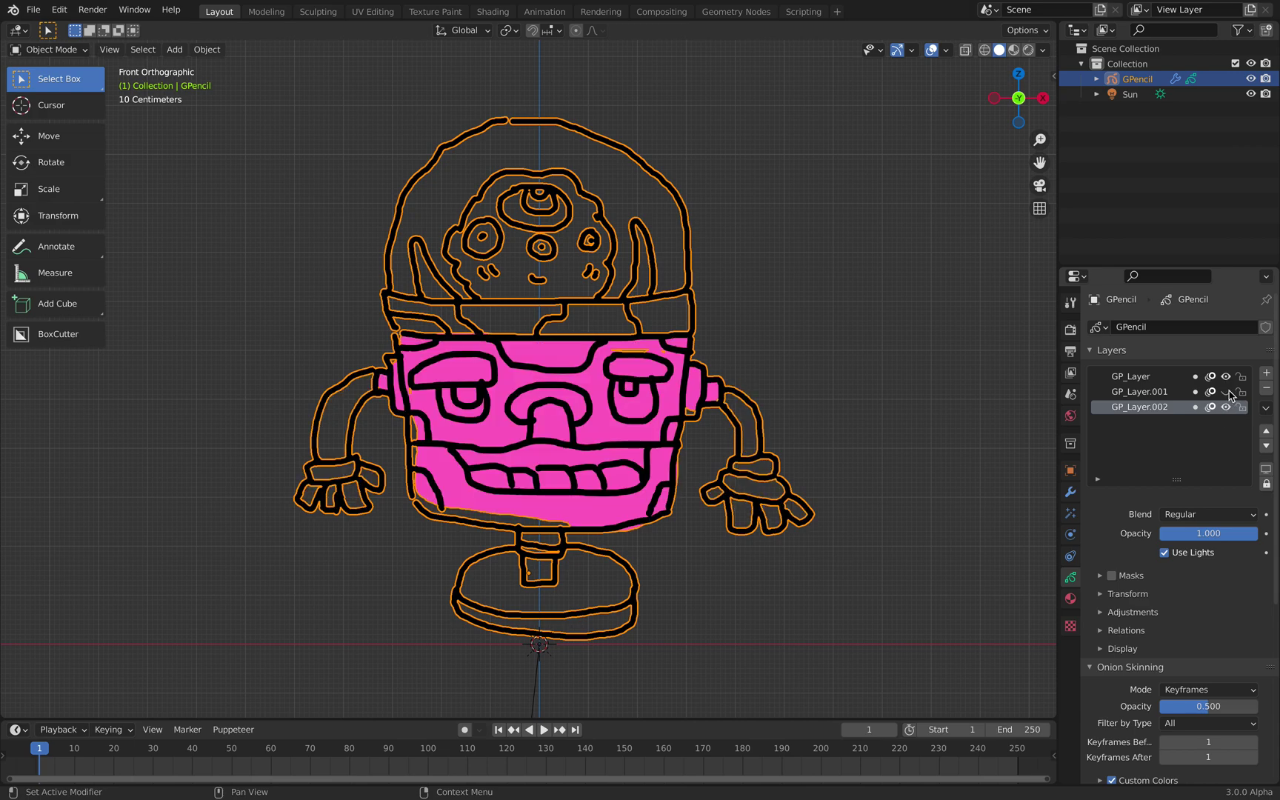
left_click(1226, 391)
left_click(1226, 377)
left_click(1226, 377)
left_click(1226, 377)
left_click(1226, 377)
left_click(1226, 377)
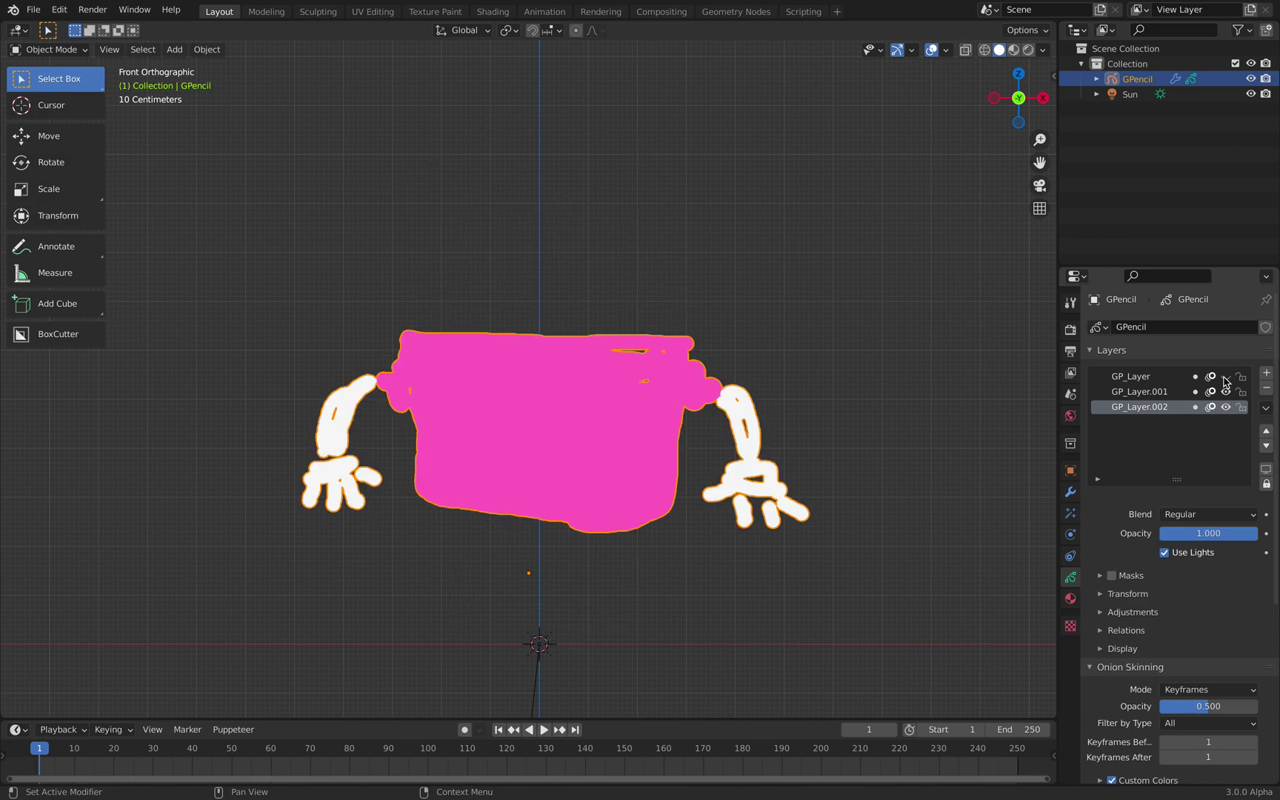
left_click(1225, 377)
Step: Add a new layer at the end of the Grease Pencil layer stack and switch to Draw Mode
left_click(1265, 373)
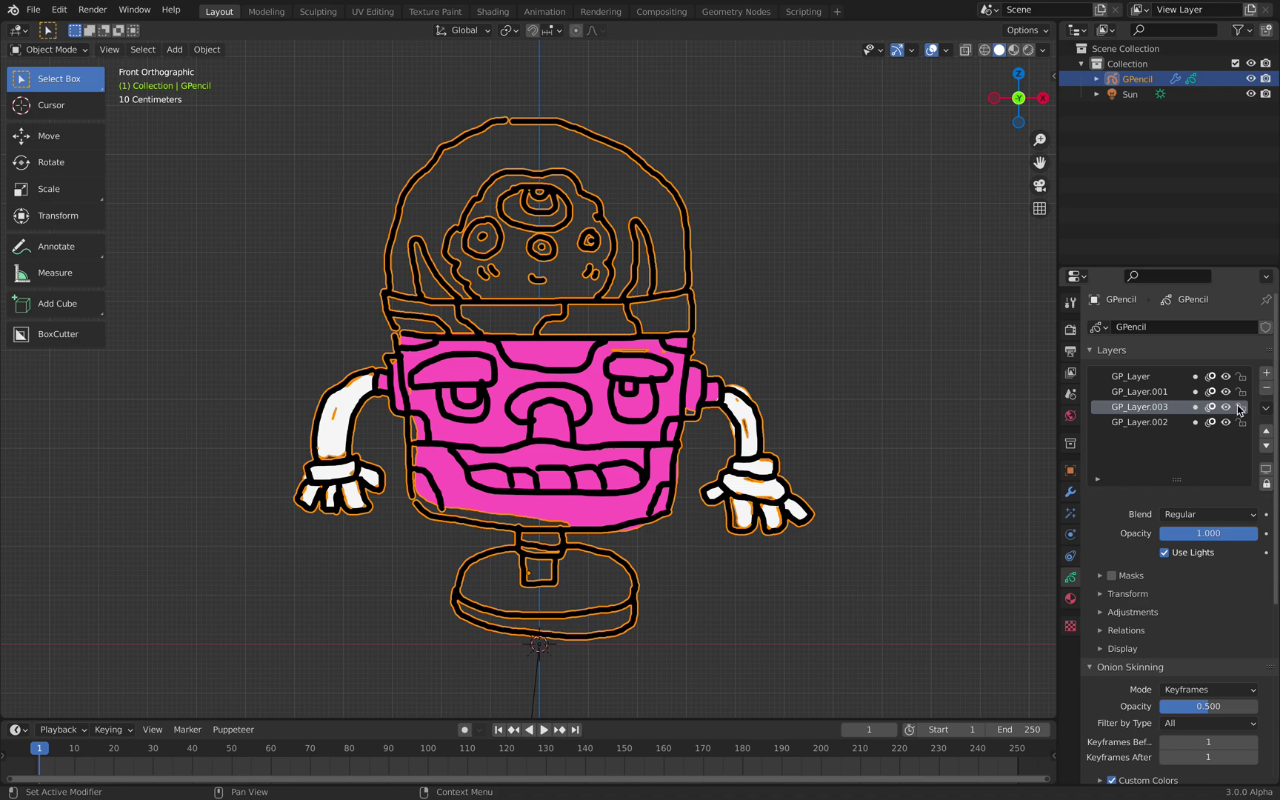
left_click(1266, 445)
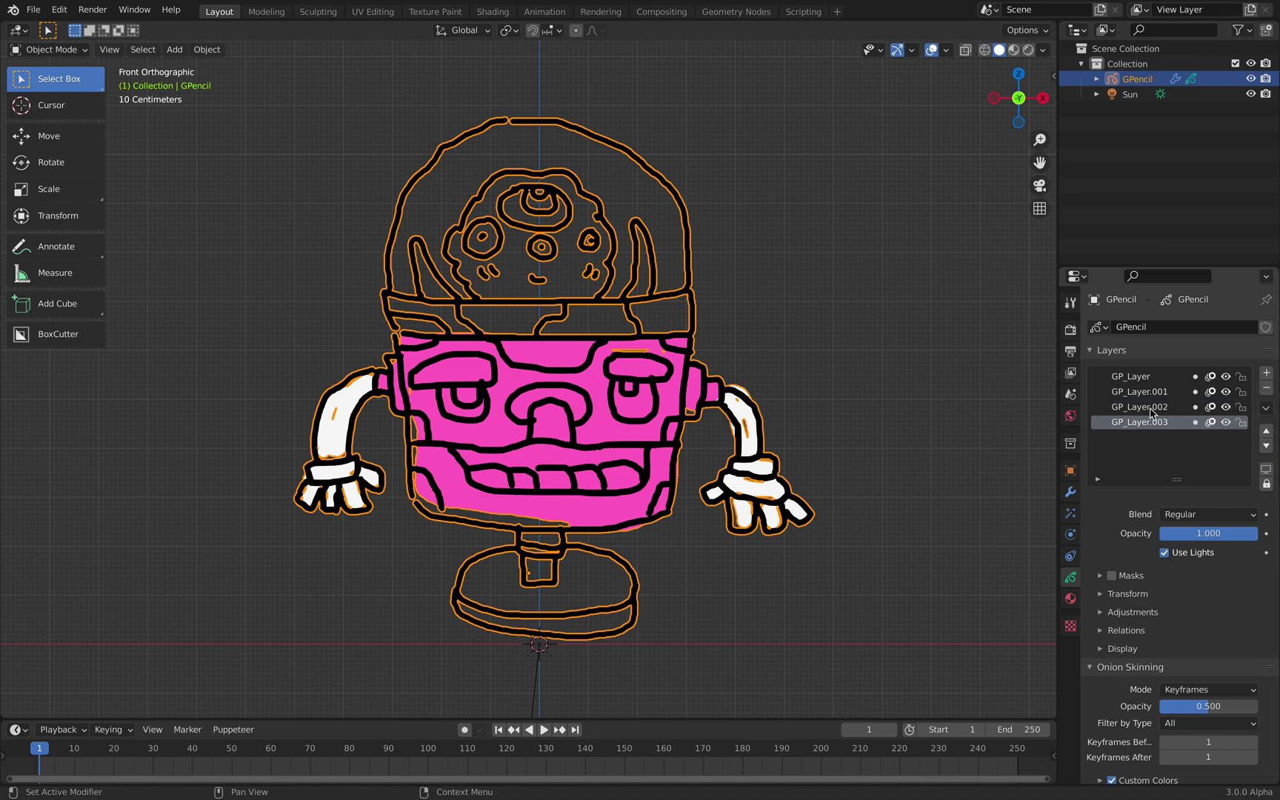
left_click(57, 50)
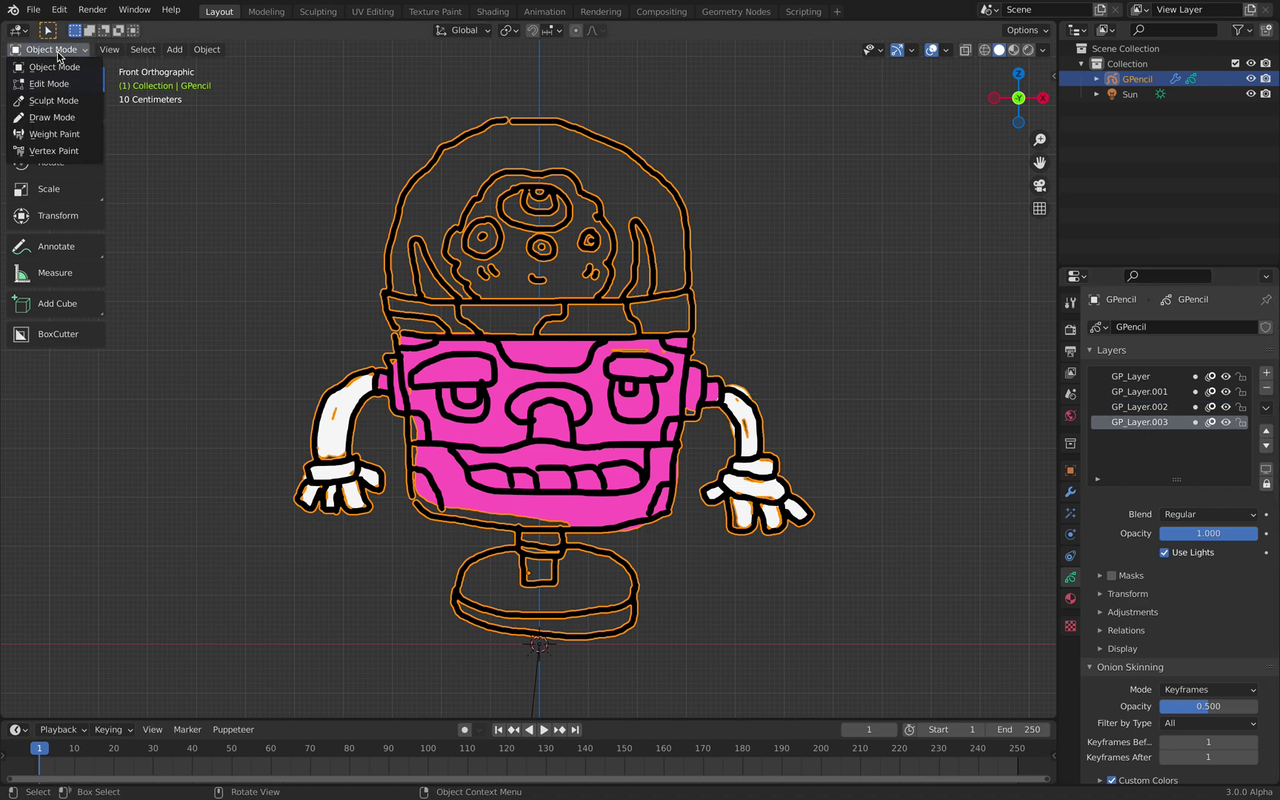
left_click(53, 119)
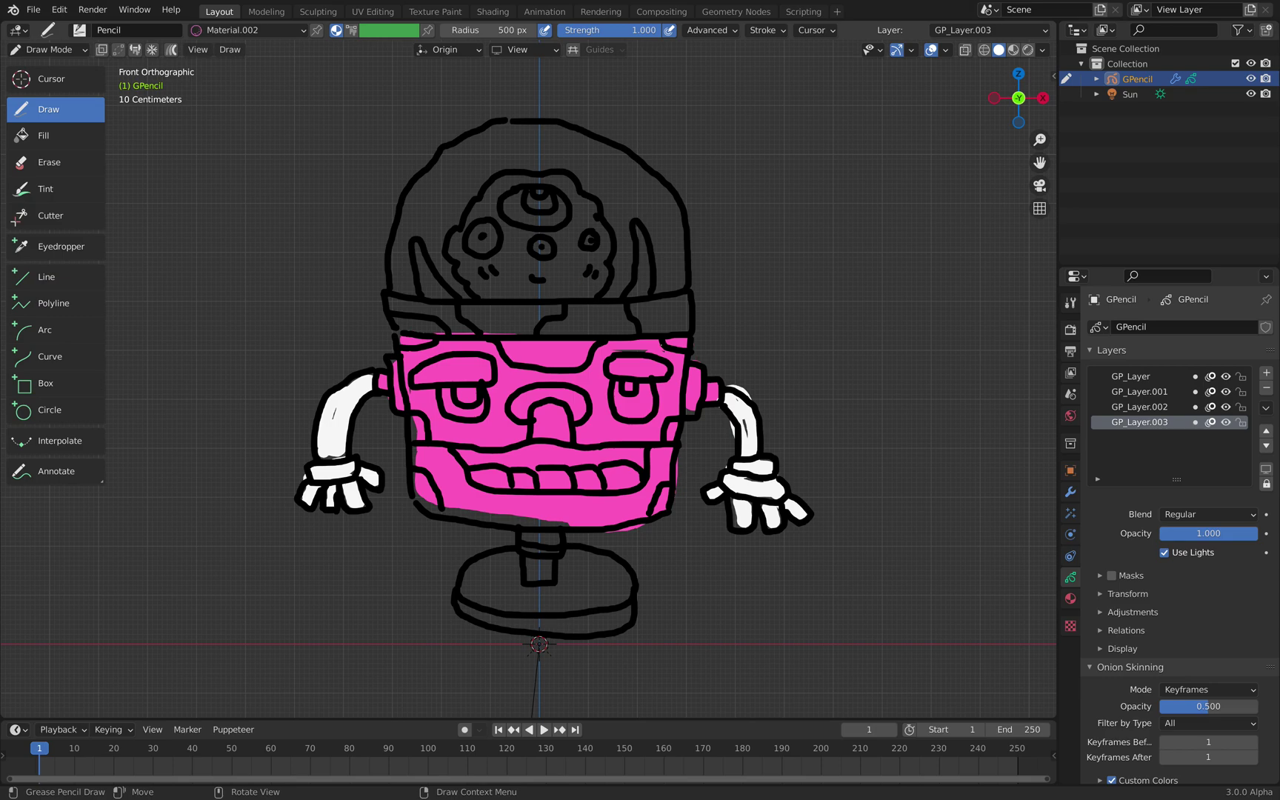
Step: Create a new Grease Pencil material with a light blue stroke base color
left_click(1071, 599)
left_click(1266, 326)
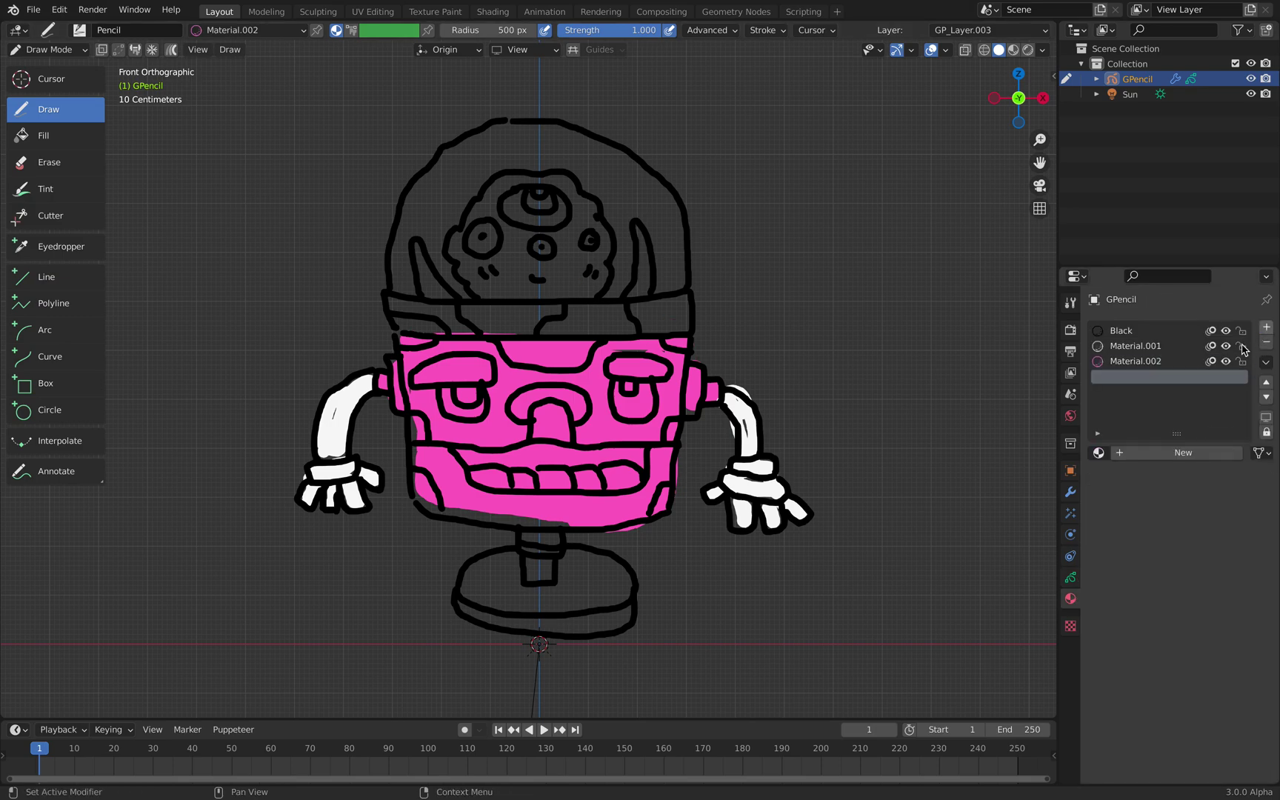
left_click(1178, 452)
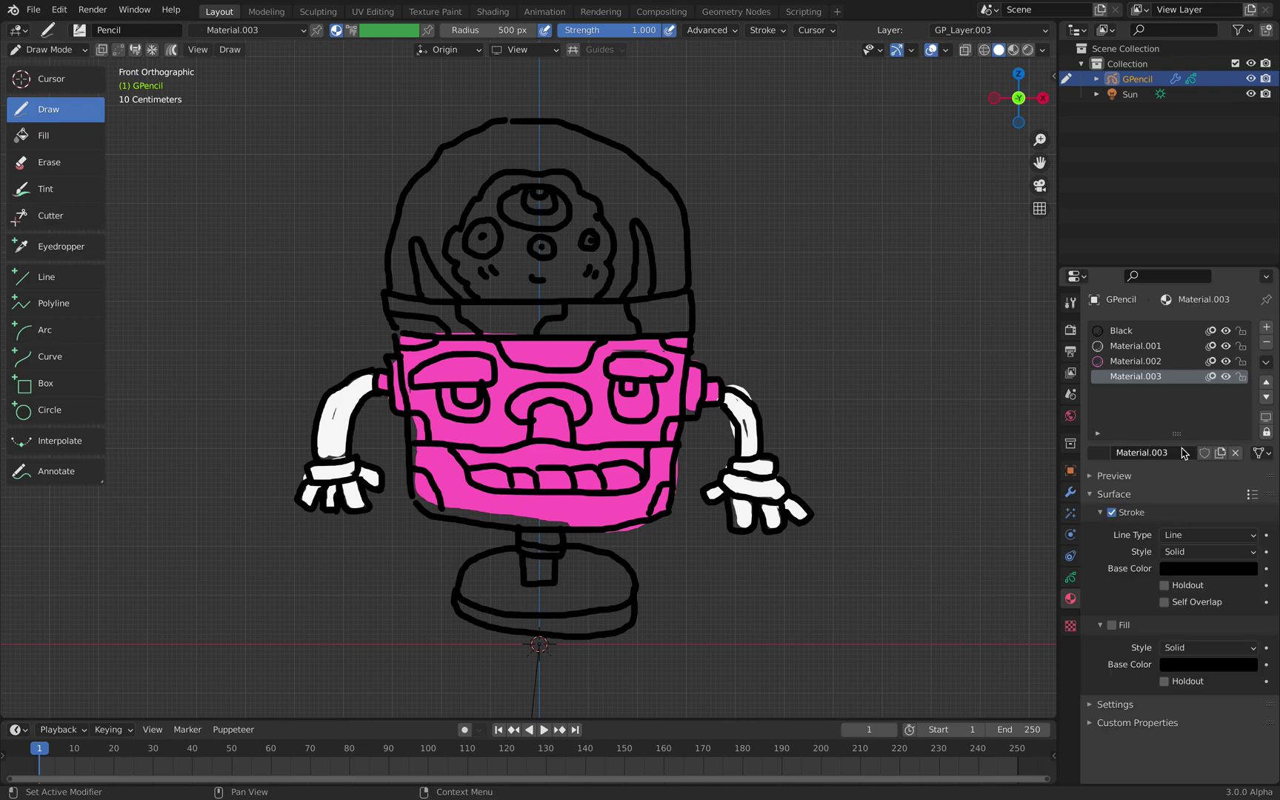
left_click(1179, 571)
left_click_drag(1245, 393, 1245, 349)
left_click(1212, 380)
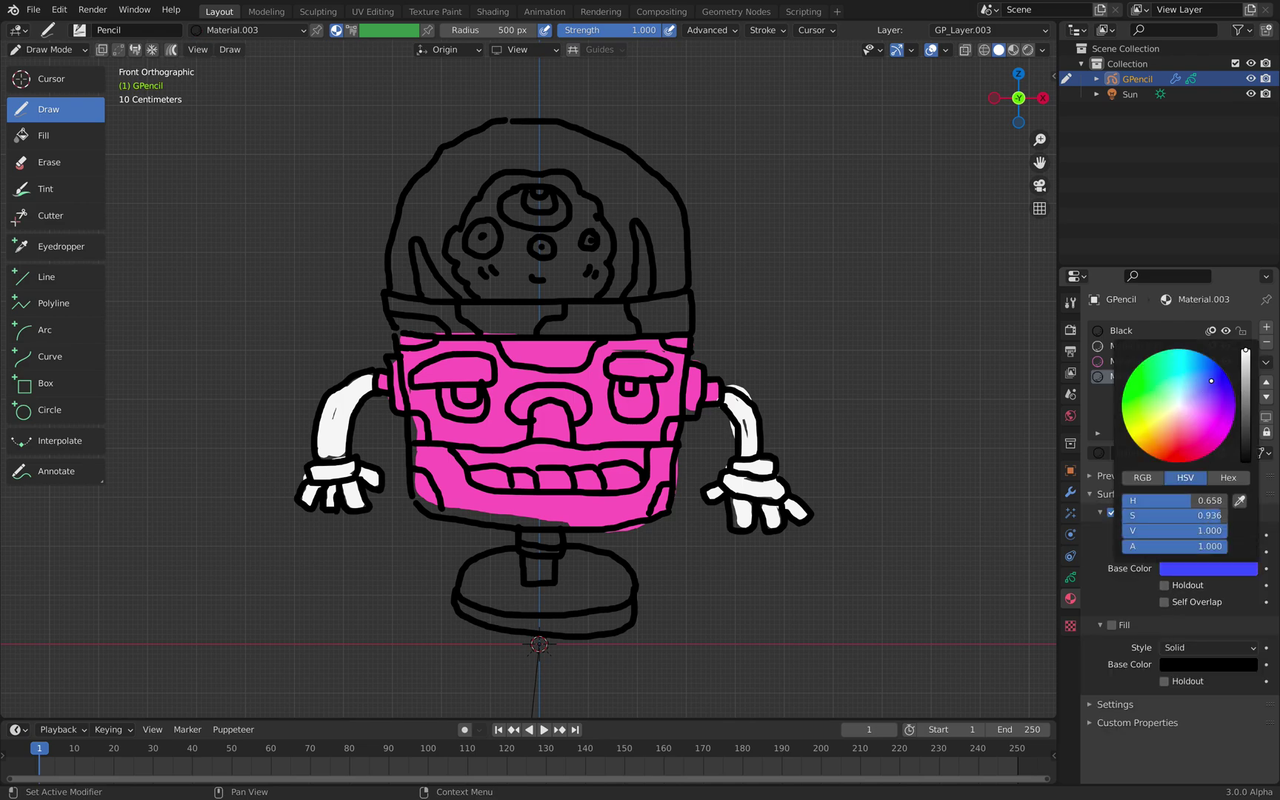
scroll(740, 334, "up", 1)
left_click(1214, 568)
left_click_drag(1210, 382, 1190, 375)
Step: Undo a test stroke inside the dome and set the pencil radius to 315 px
middle_click_drag(613, 211, 623, 295, "shift")
scroll(623, 295, "up", 1)
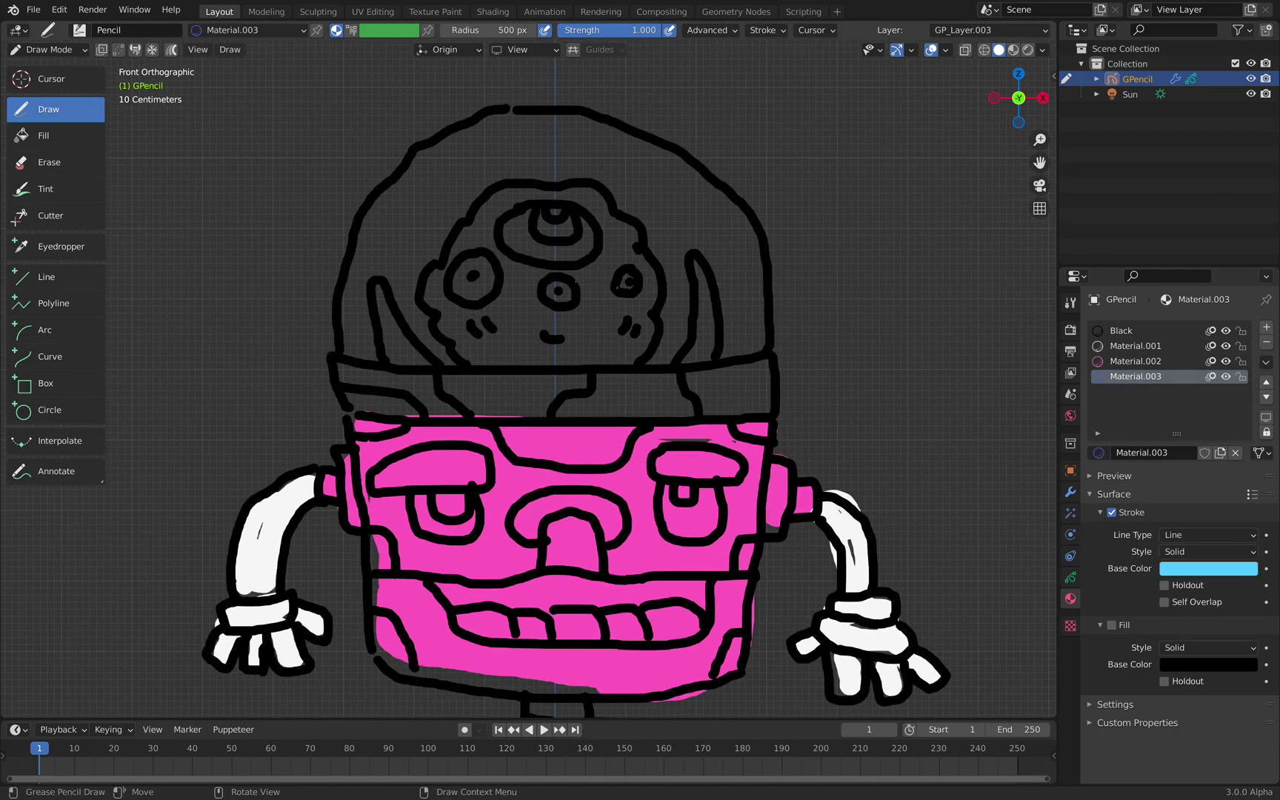
left_click_drag(370, 280, 408, 363)
key("ctrl+z")
right_click(474, 289)
left_click_drag(478, 278, 374, 306)
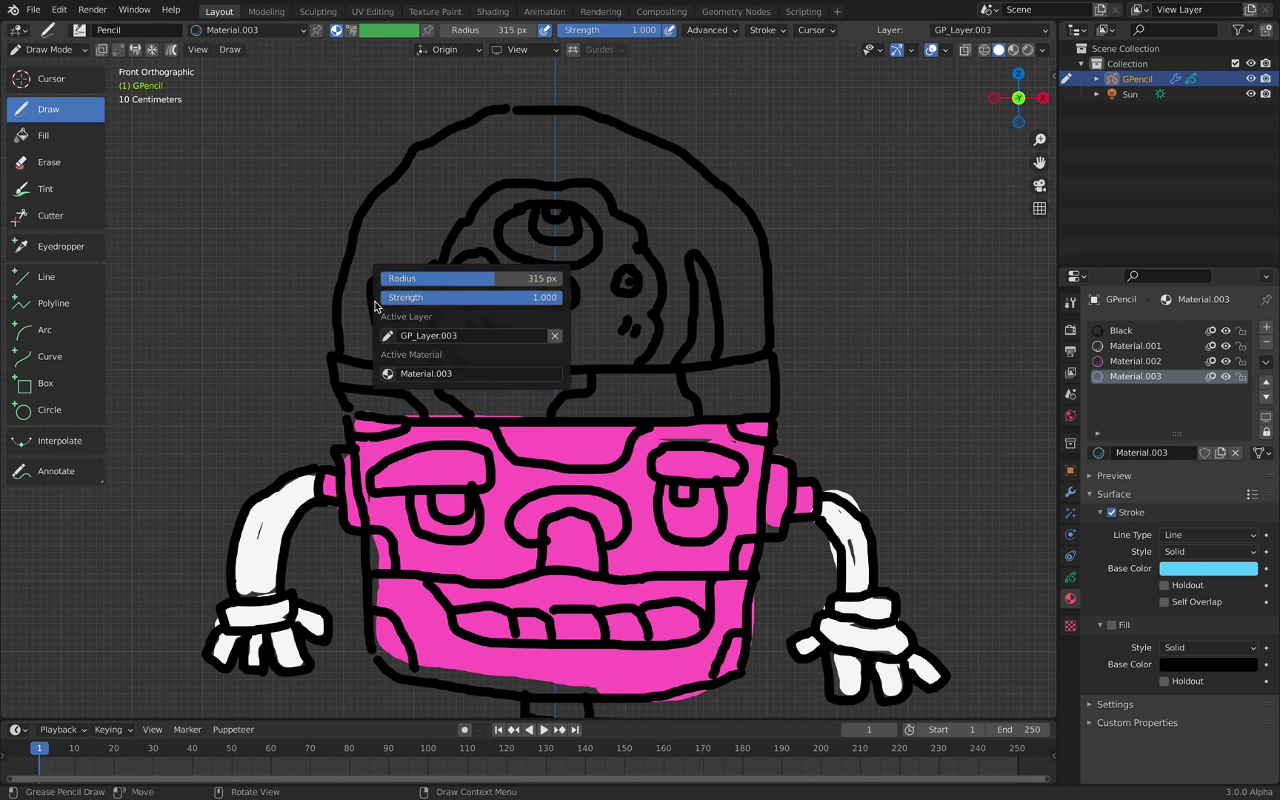
Step: Paint the alien brain and the two horns inside the glass dome light blue on GP_Layer.003
mouse_move(386, 334)
left_mouse_down()
mouse_move(400, 356)
mouse_move(480, 361)
mouse_move(431, 281)
mouse_move(491, 216)
mouse_move(574, 191)
mouse_move(604, 208)
mouse_move(511, 241)
mouse_move(480, 289)
mouse_move(512, 350)
mouse_move(635, 347)
mouse_move(640, 282)
mouse_move(610, 227)
mouse_move(620, 314)
mouse_move(563, 226)
left_mouse_up()
mouse_move(608, 326)
left_mouse_down()
mouse_move(586, 267)
mouse_move(468, 284)
mouse_move(589, 284)
mouse_move(563, 326)
mouse_move(619, 335)
left_mouse_up()
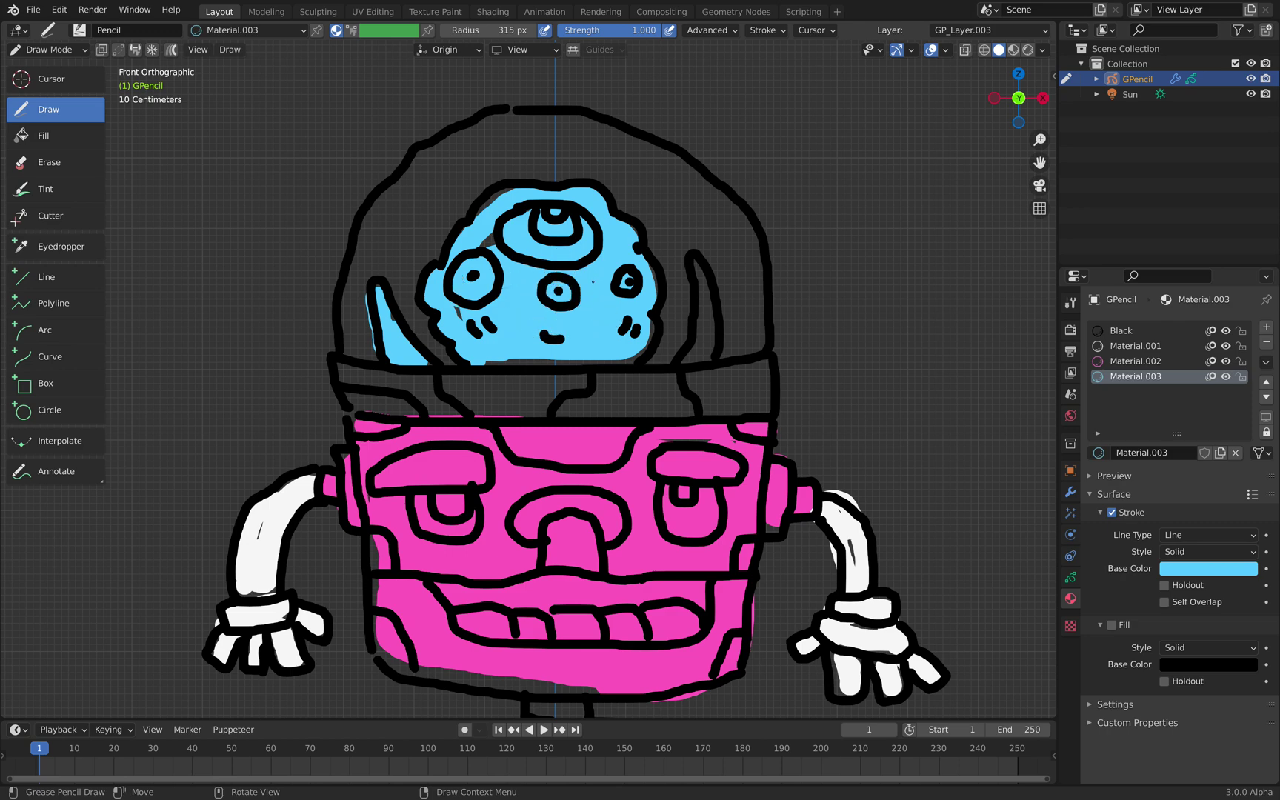
left_click_drag(704, 348, 703, 311)
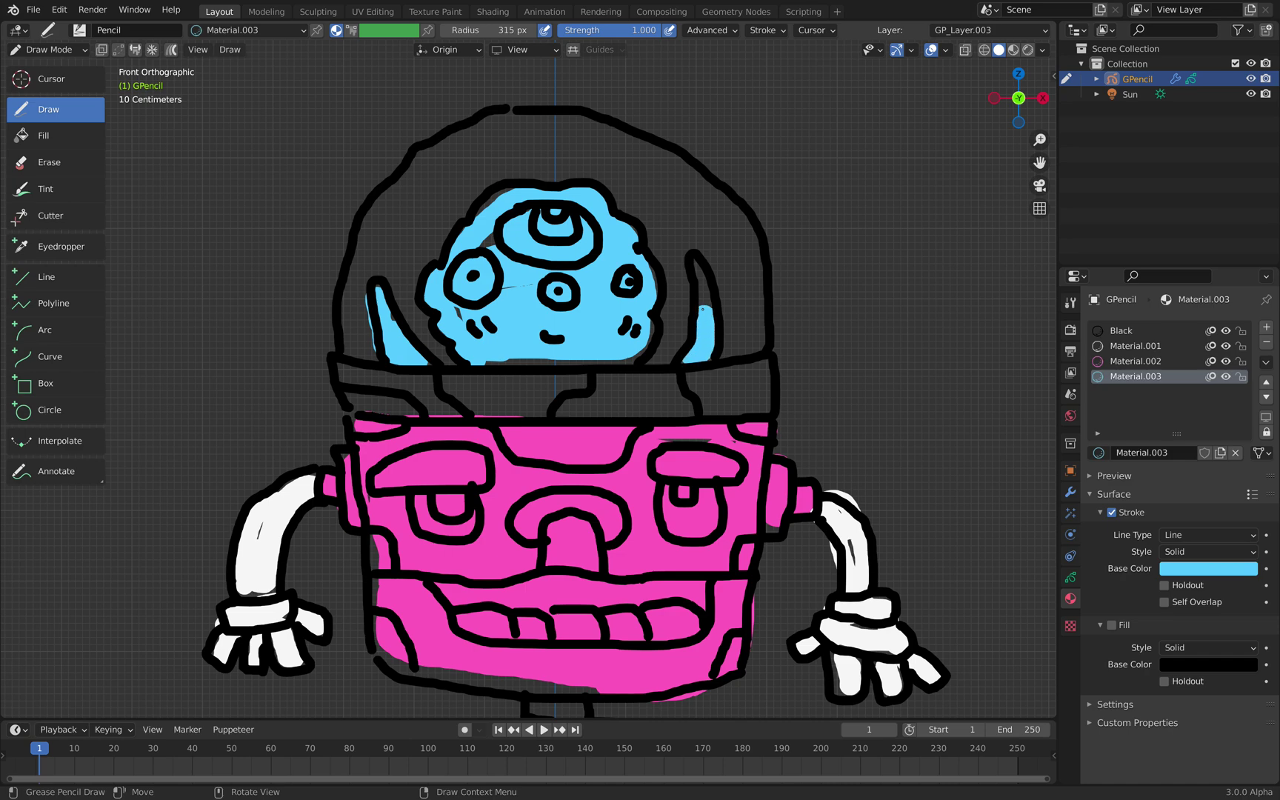
Step: Create another material with a purple stroke base color of hue 0.748, saturation 0.825 and value 0.704
middle_click_drag(837, 444, 859, 337, "shift")
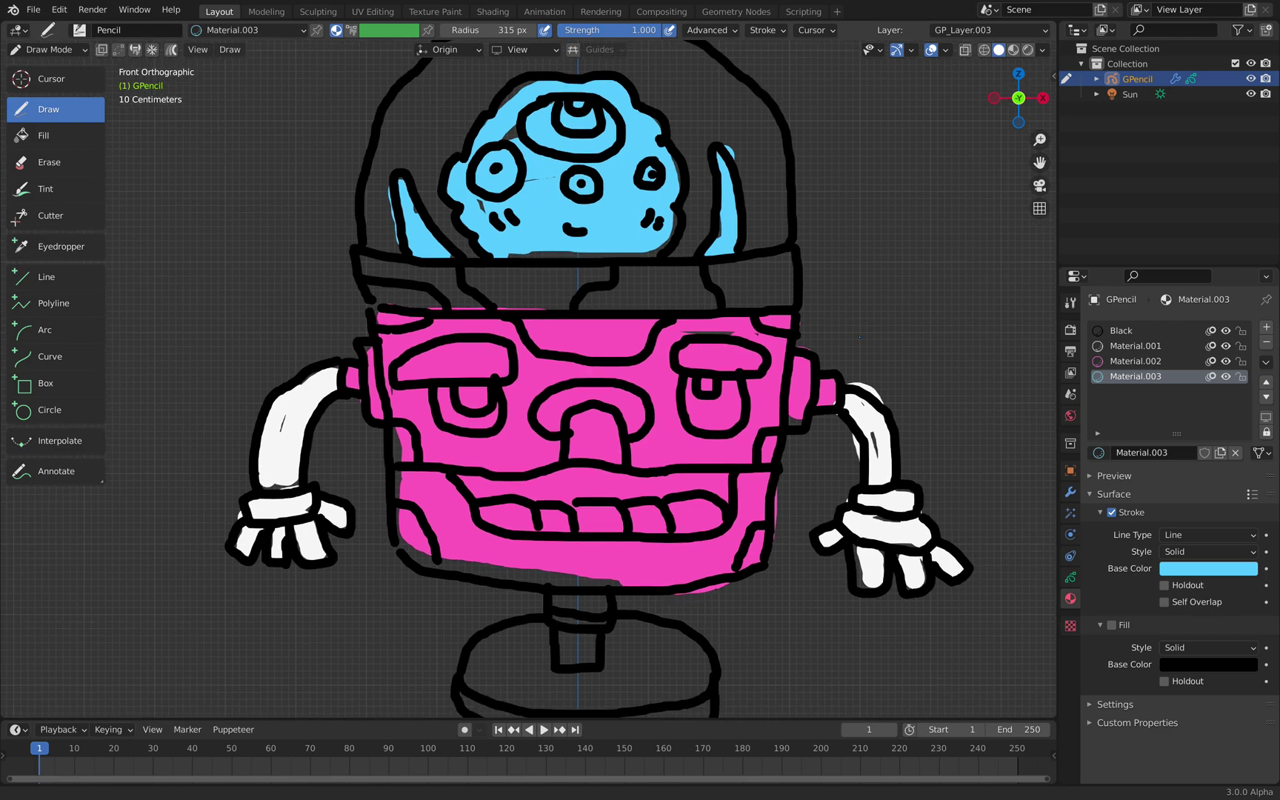
left_click(1266, 328)
left_click(1218, 452)
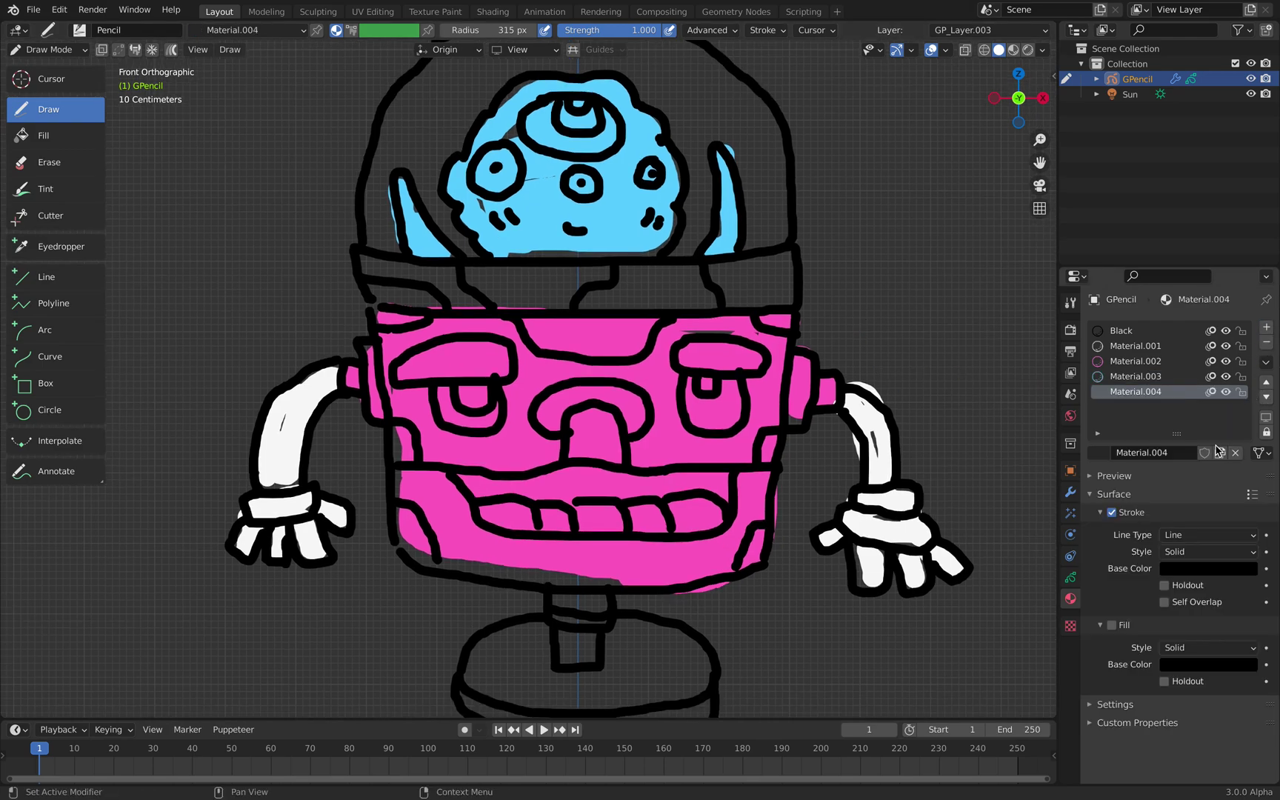
left_click(1188, 568)
left_click_drag(1245, 391, 1245, 365)
left_click(1209, 409)
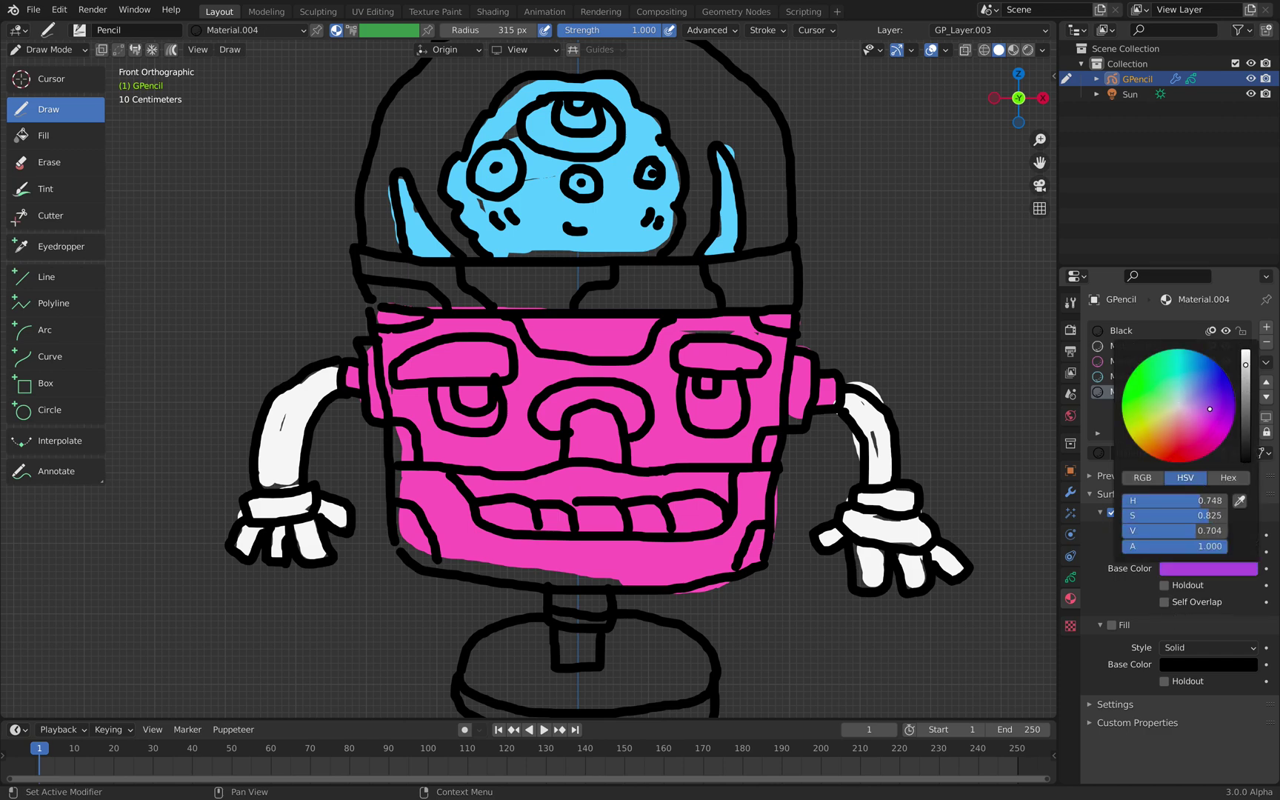
Step: Add a new layer at the end of the layer stack and paint the band under the dome purple
left_click(1070, 577)
left_click(1266, 373)
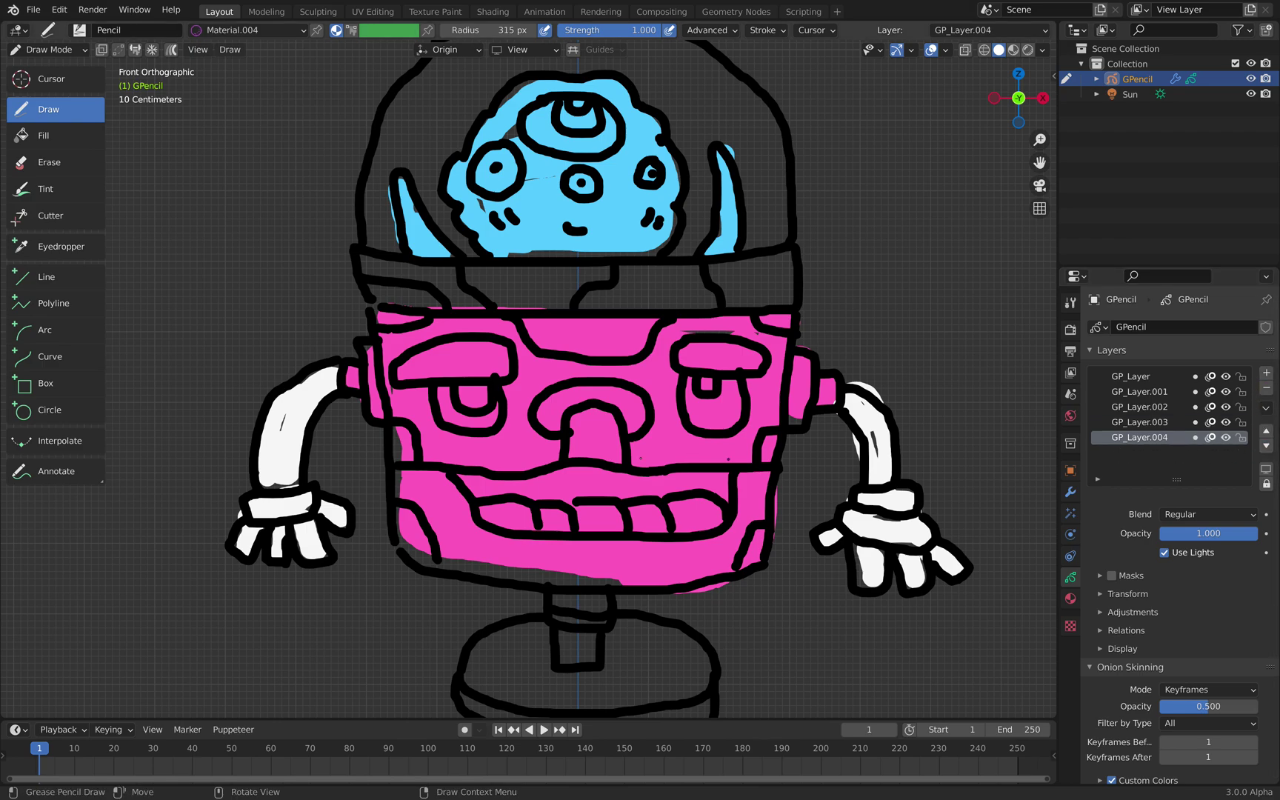
scroll(528, 377, "down", 1)
mouse_move(393, 283)
left_mouse_down()
mouse_move(743, 284)
mouse_move(669, 303)
mouse_move(412, 302)
mouse_move(737, 312)
left_mouse_up()
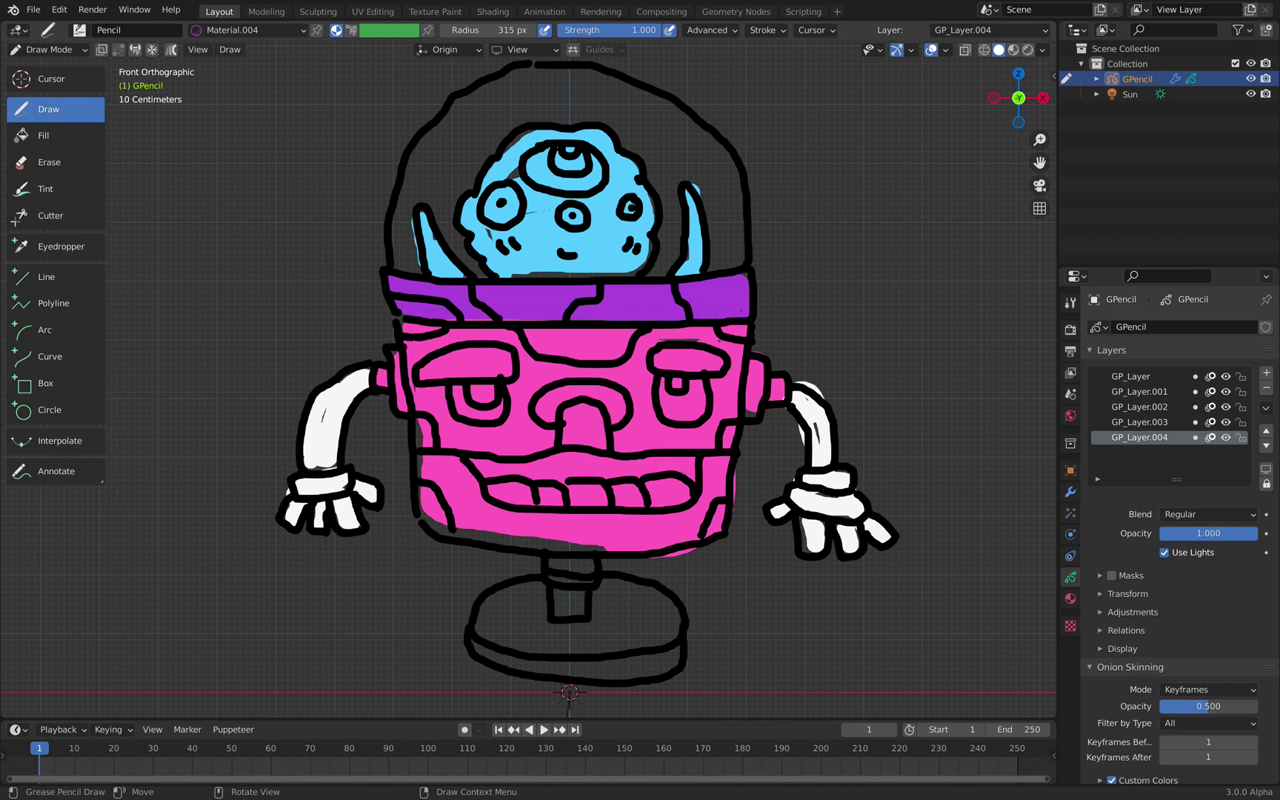
Step: Paint the robot's neck and round base purple on GP_Layer.004
scroll(557, 428, "down", 5, "shift")
scroll(557, 428, "up", 1)
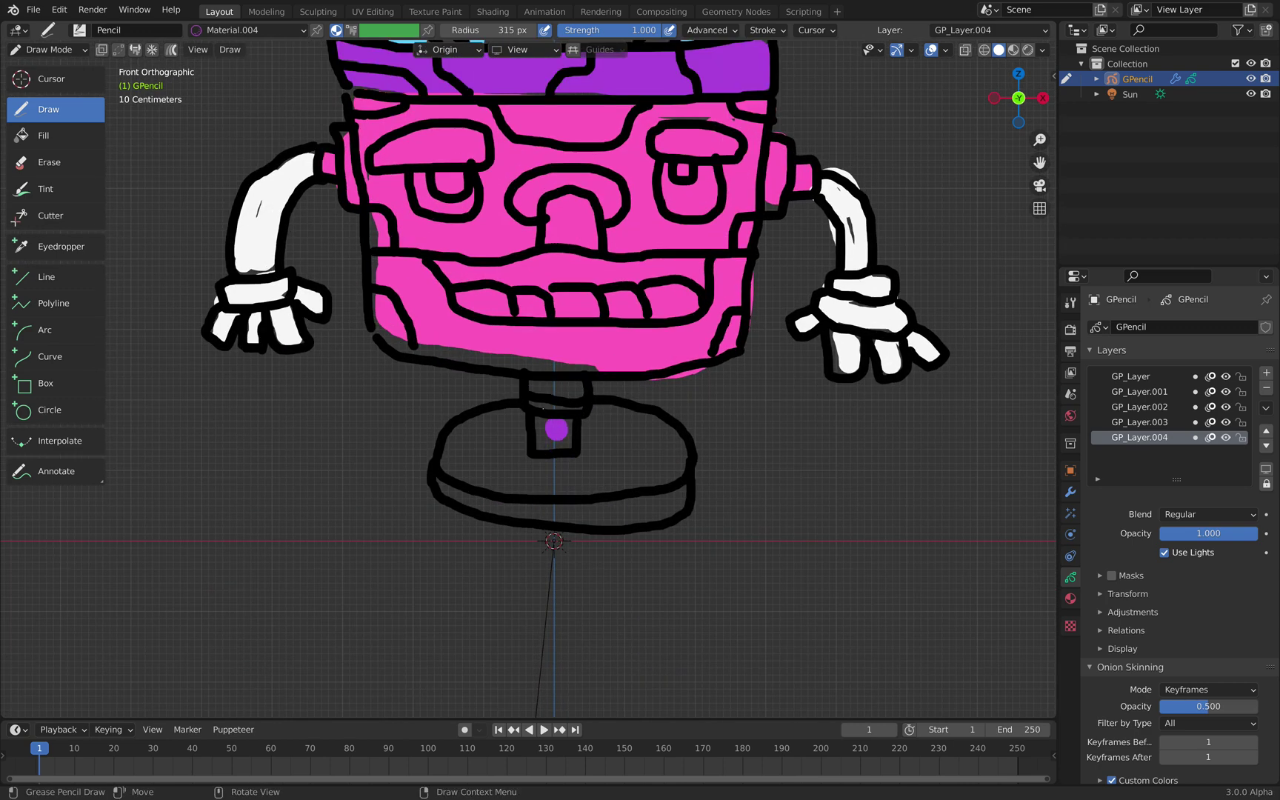
left_click_drag(530, 387, 641, 421)
left_click_drag(510, 417, 448, 457)
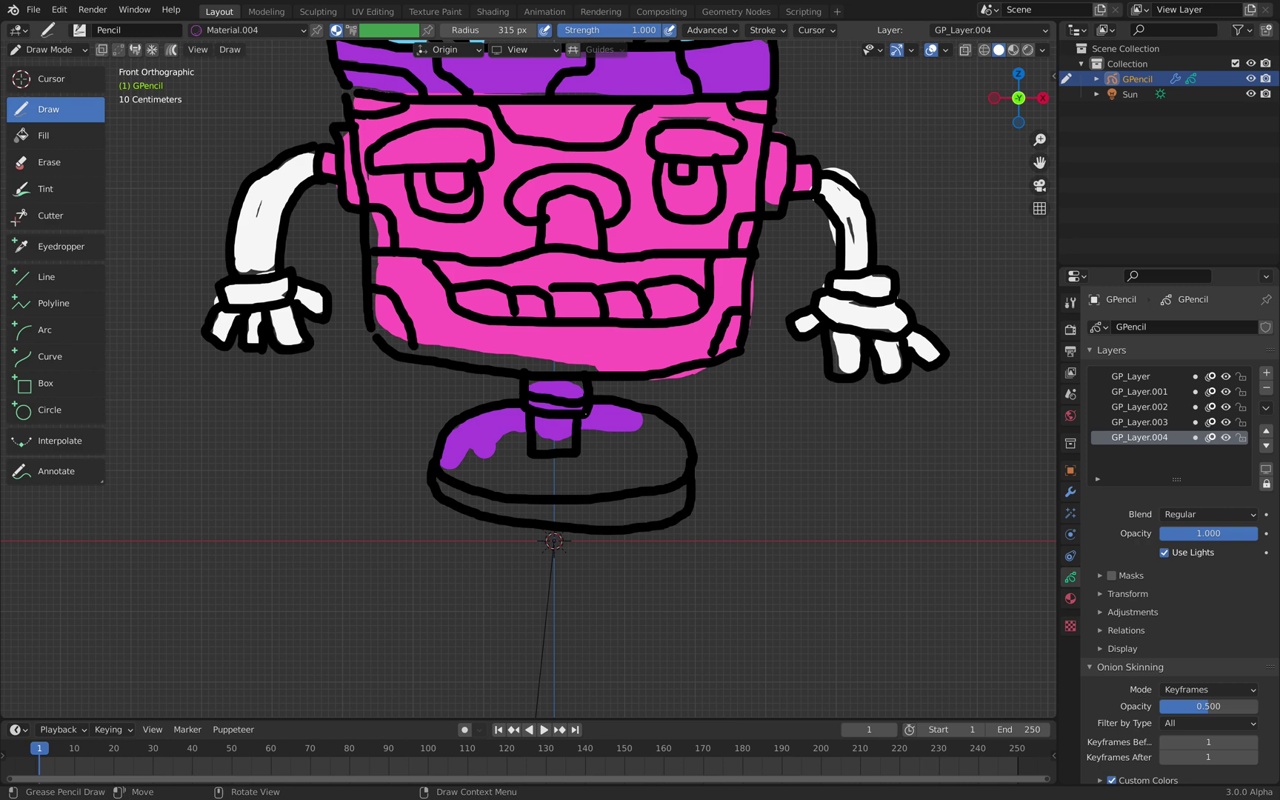
mouse_move(644, 429)
left_mouse_down()
mouse_move(665, 471)
mouse_move(474, 467)
mouse_move(637, 443)
mouse_move(509, 453)
mouse_move(518, 511)
mouse_move(615, 515)
mouse_move(574, 492)
mouse_move(473, 478)
left_mouse_up()
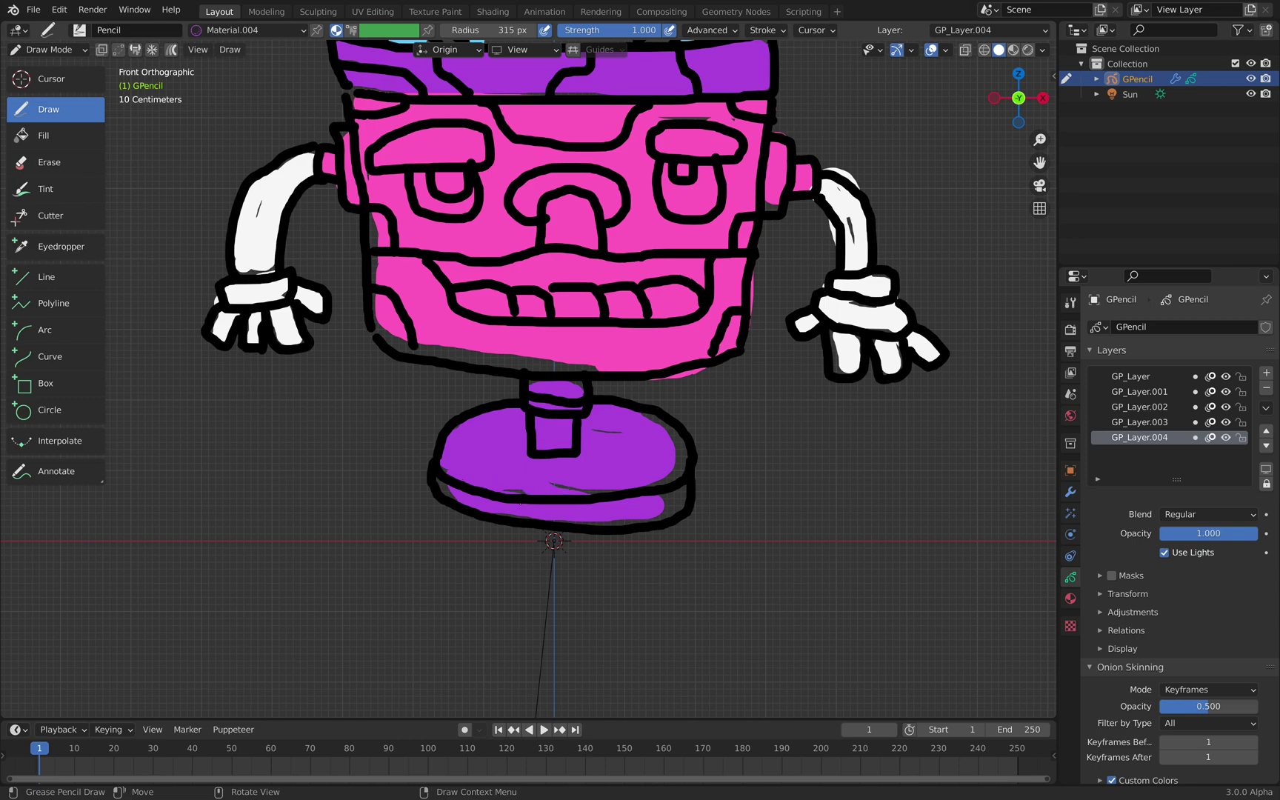
left_click_drag(673, 497, 676, 442)
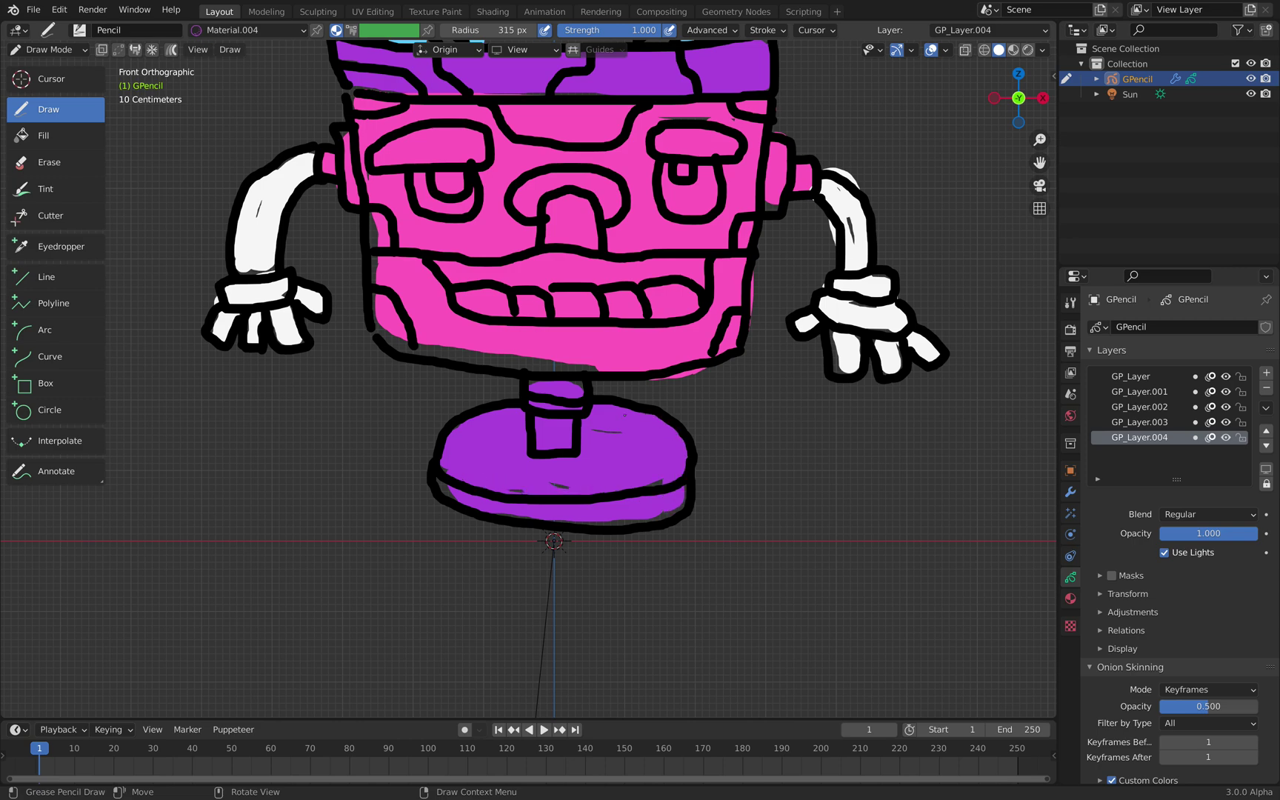
scroll(527, 378, "down", 3)
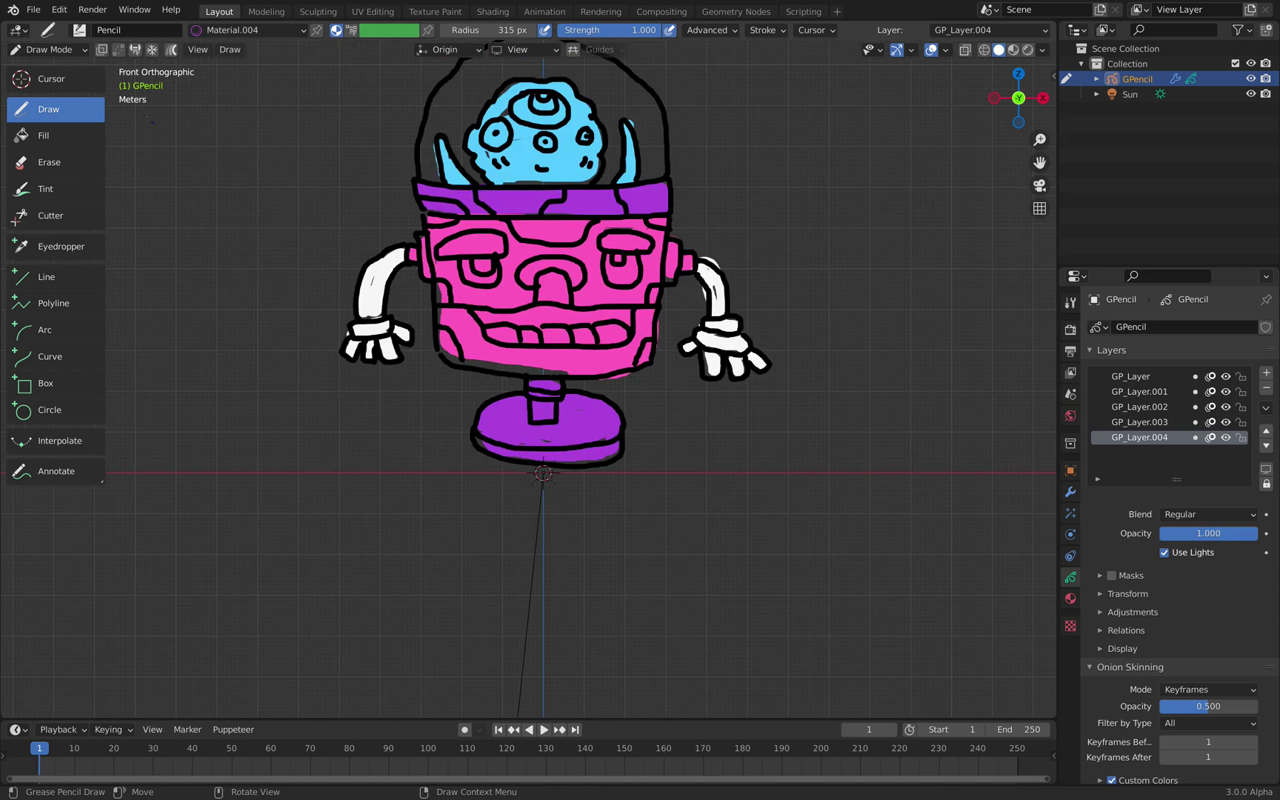
Step: Save the file and switch from Draw Mode to Object Mode with nothing selected
left_click(70, 83)
middle_click_drag(325, 133, 321, 194, "shift")
key("ctrl+s")
left_click(74, 50)
left_click(51, 68)
left_click(346, 152)
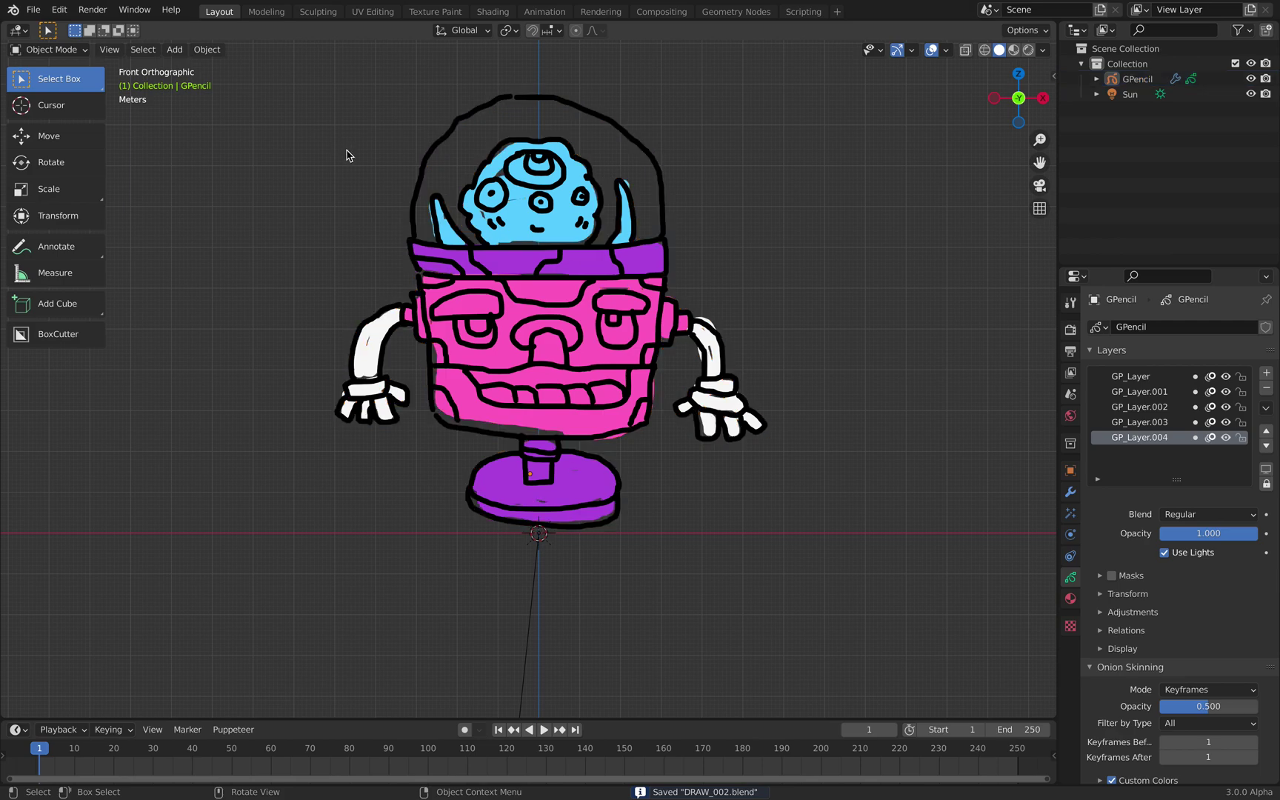
Step: Convert GP_Layer.004 of the robot drawing to a Bezier curve and make GP_Layer.003 the active layer
left_click(508, 197)
right_click(657, 273)
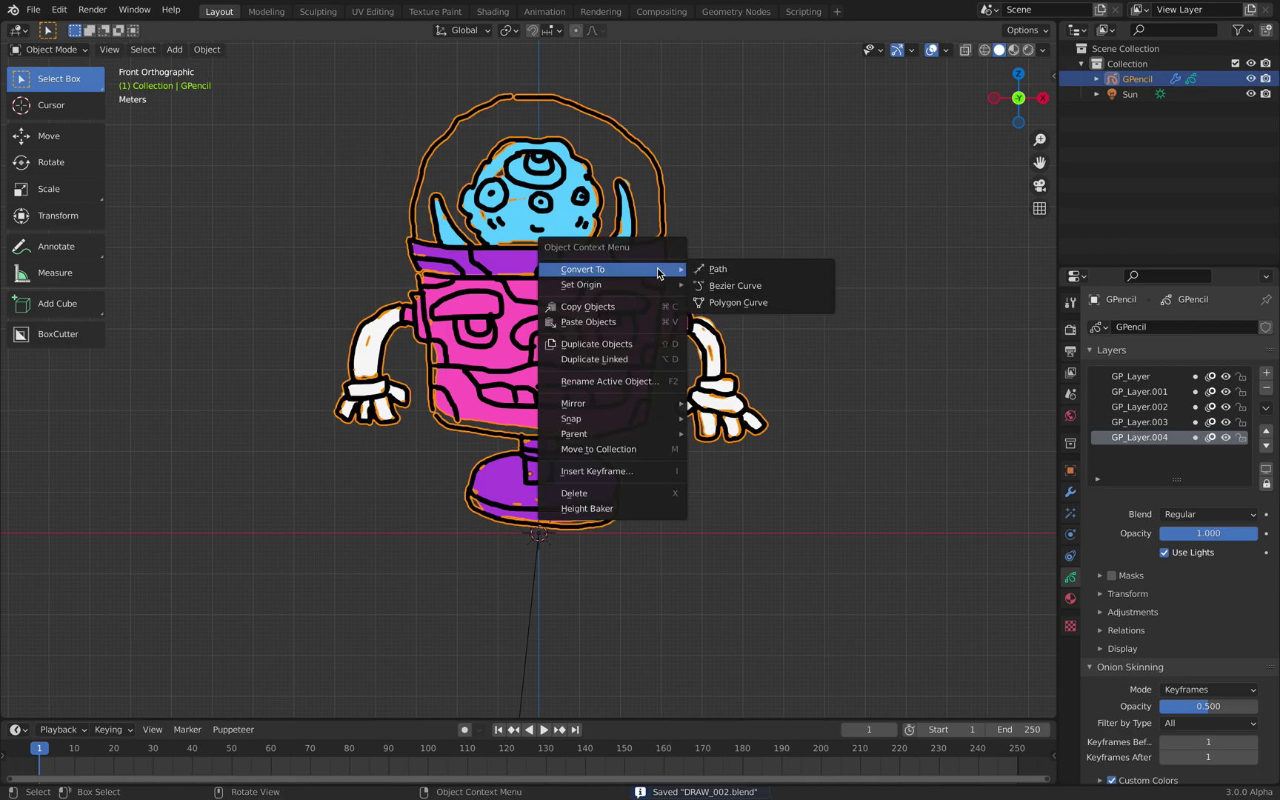
right_click(602, 231)
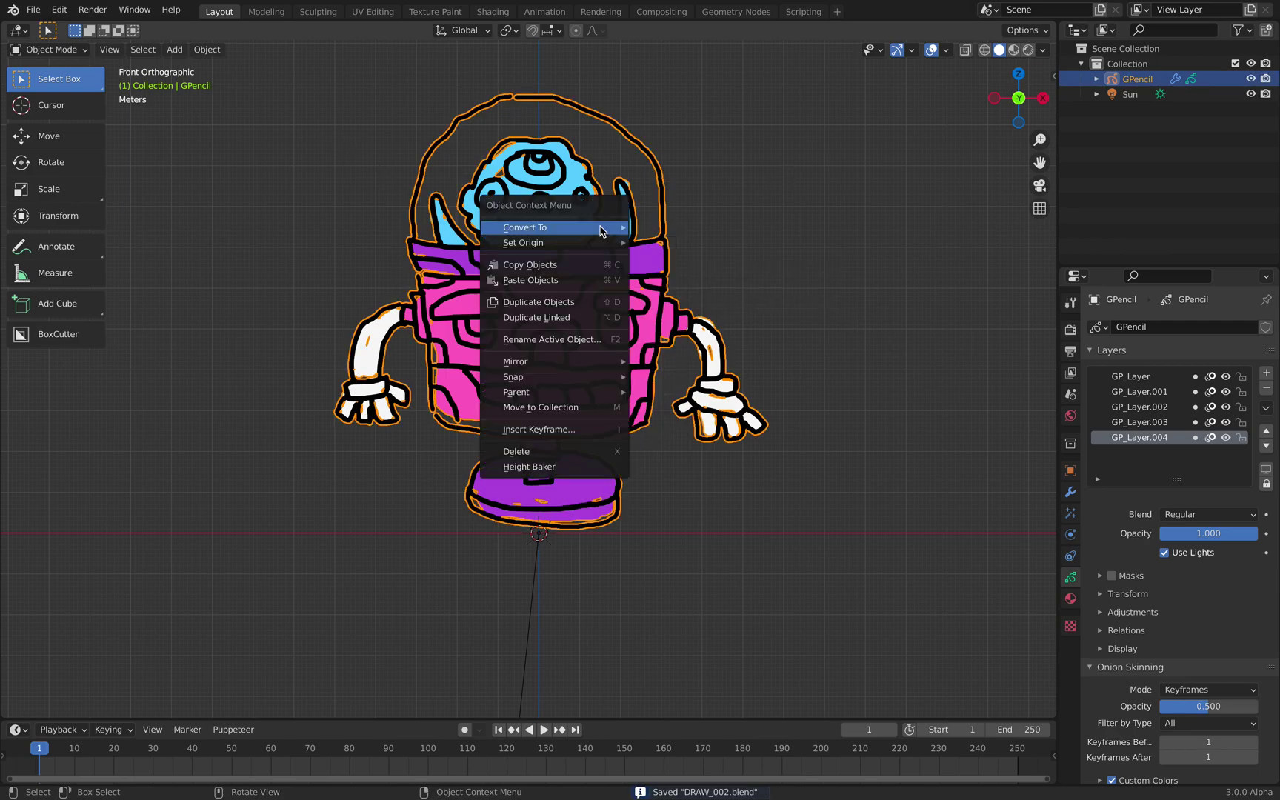
left_click(682, 242)
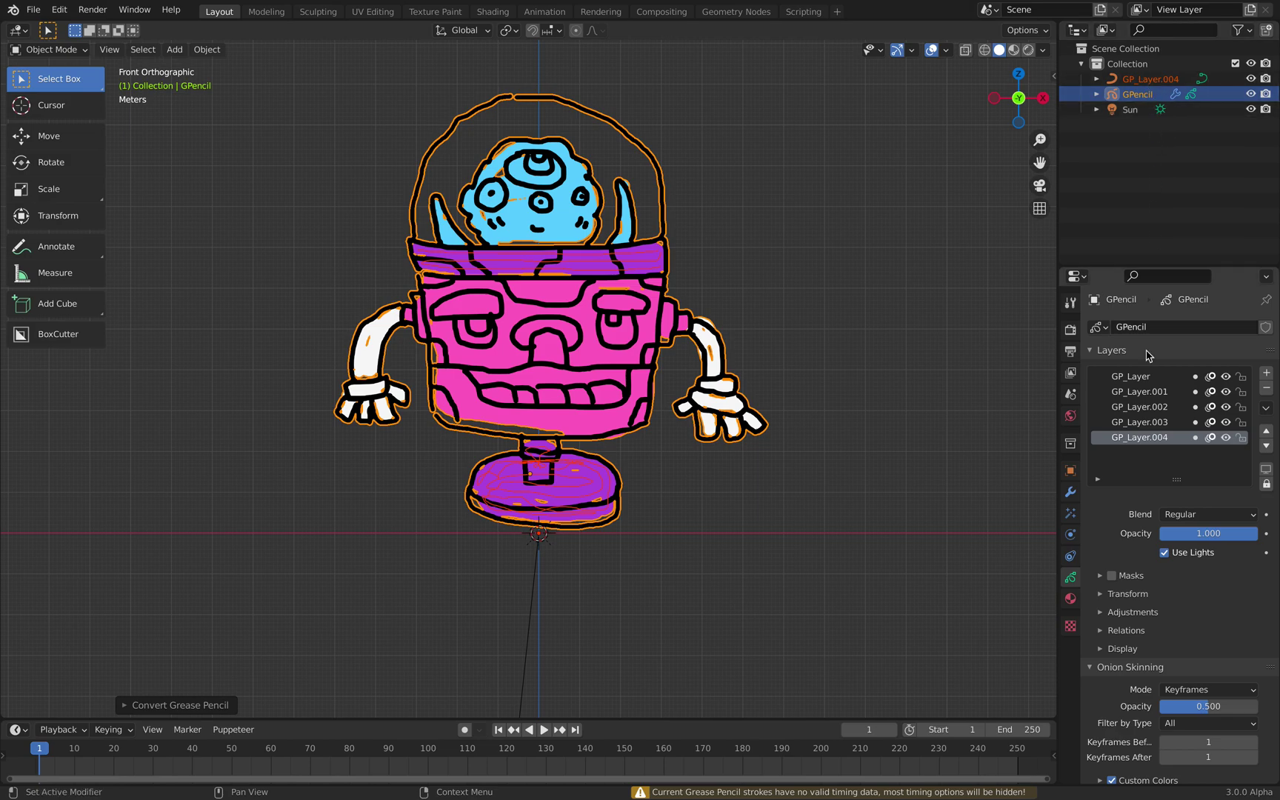
left_click(1148, 378)
left_click(1150, 422)
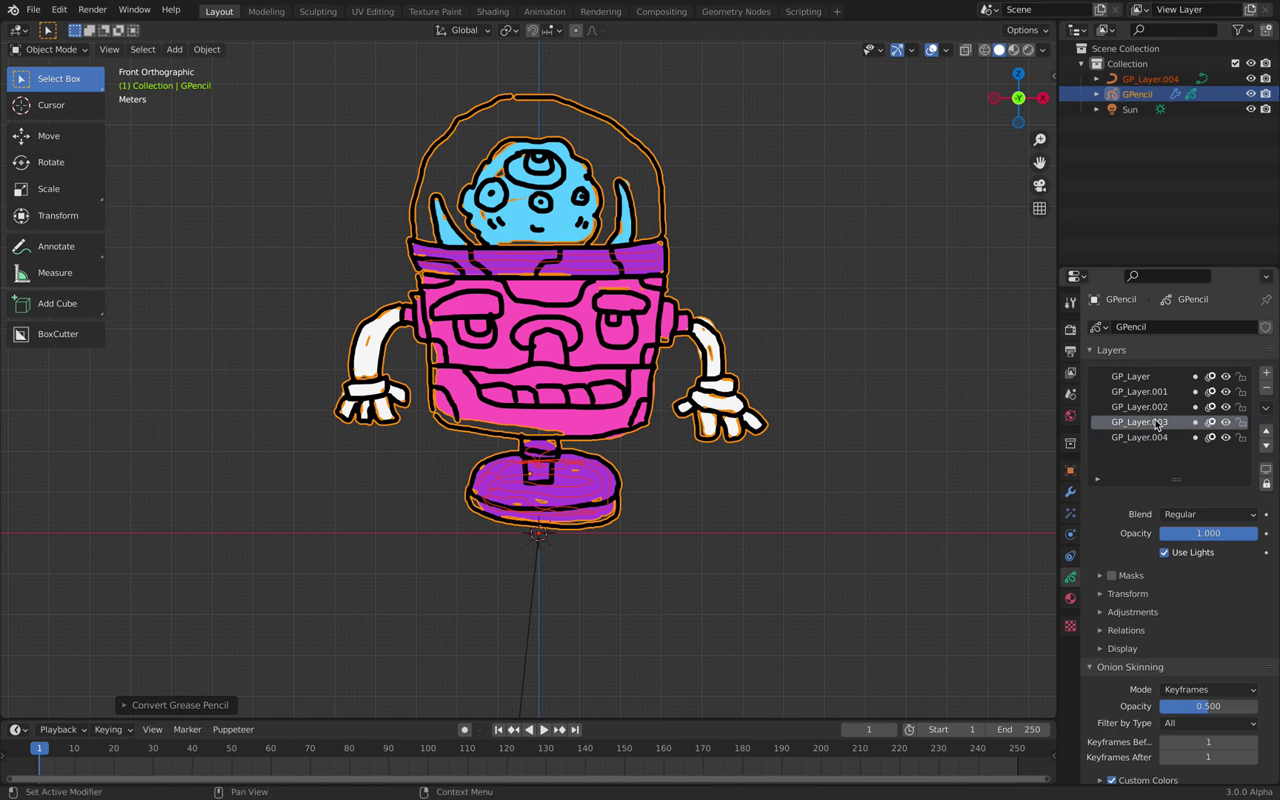
right_click(893, 319)
mouse_move(892, 319)
left_click(946, 323)
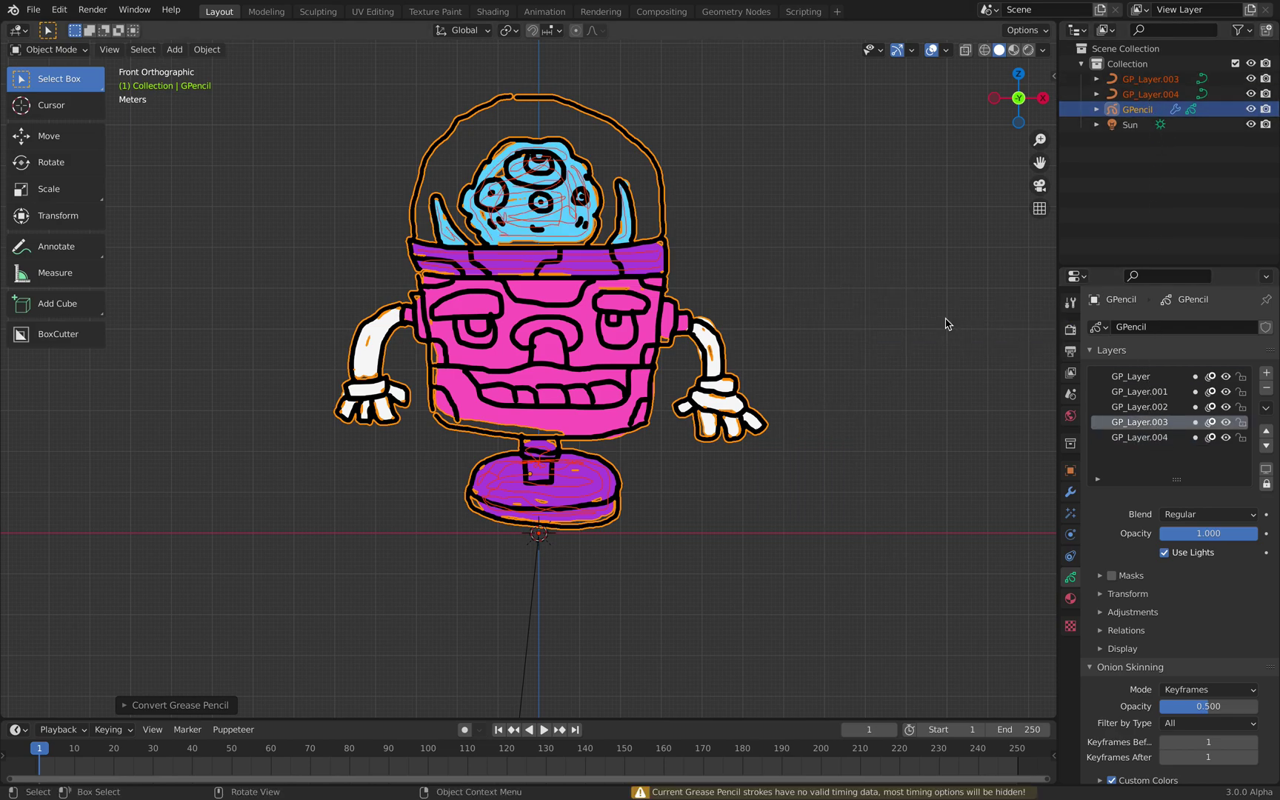
key("super+z")
Step: Convert GP_Layer.003 to a Bezier curve
right_click(848, 277)
mouse_move(848, 279)
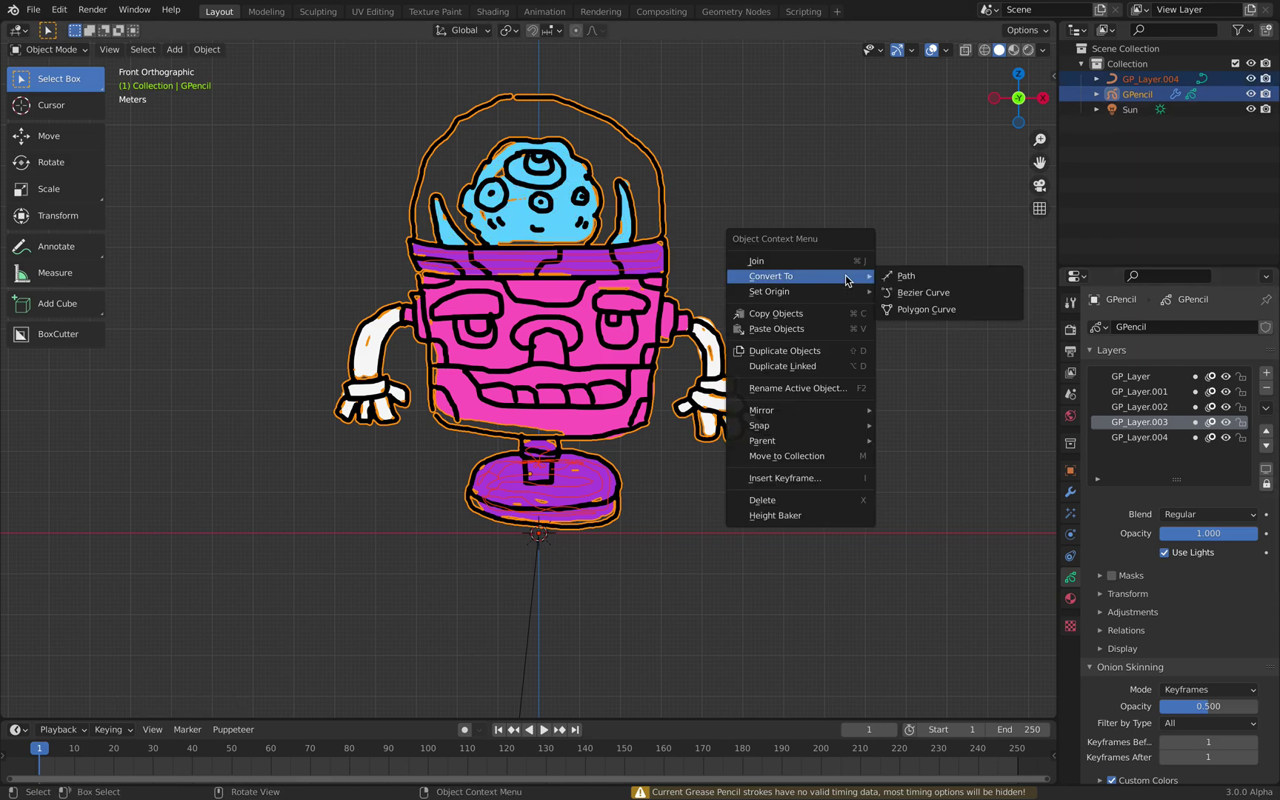
left_click(919, 293)
Step: Convert GP_Layer.002, GP_Layer.001 and GP_Layer to Bezier curves one after another, activating each layer first
left_click(1137, 406)
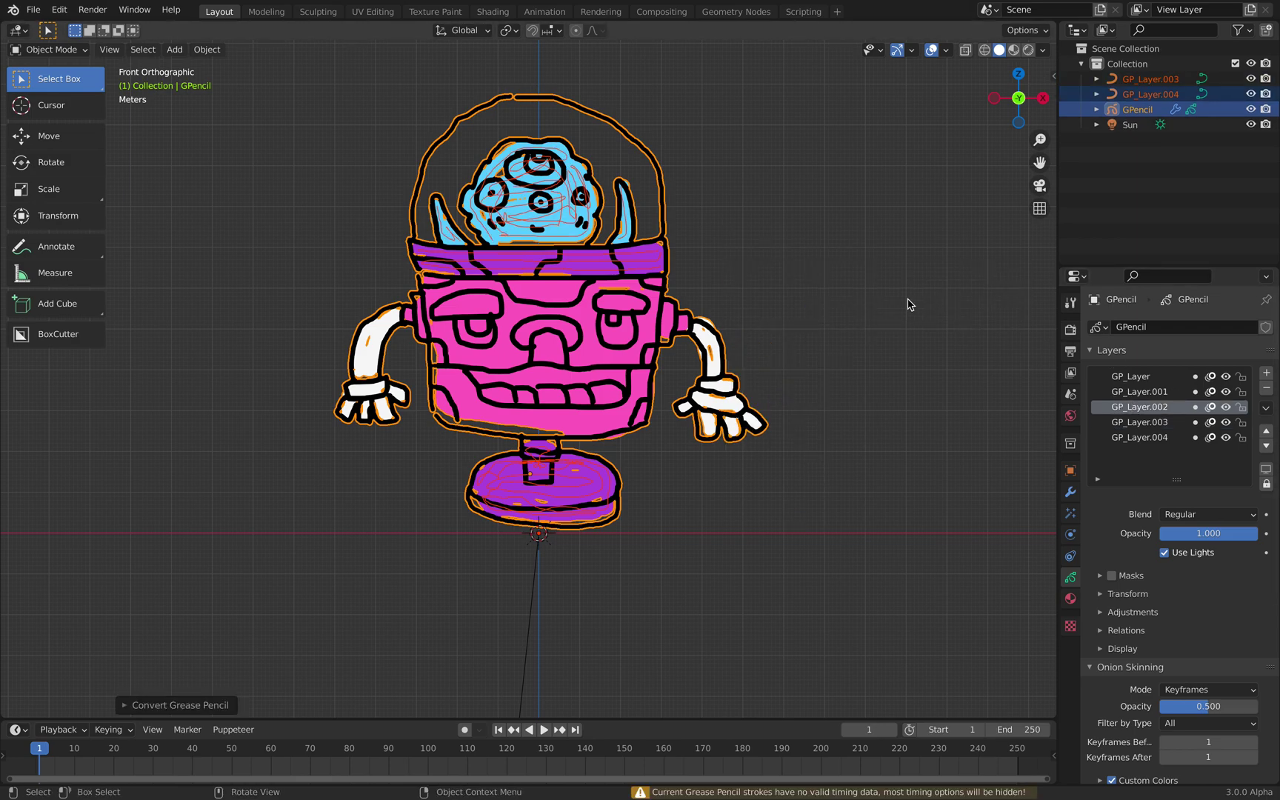
right_click(910, 304)
mouse_move(909, 304)
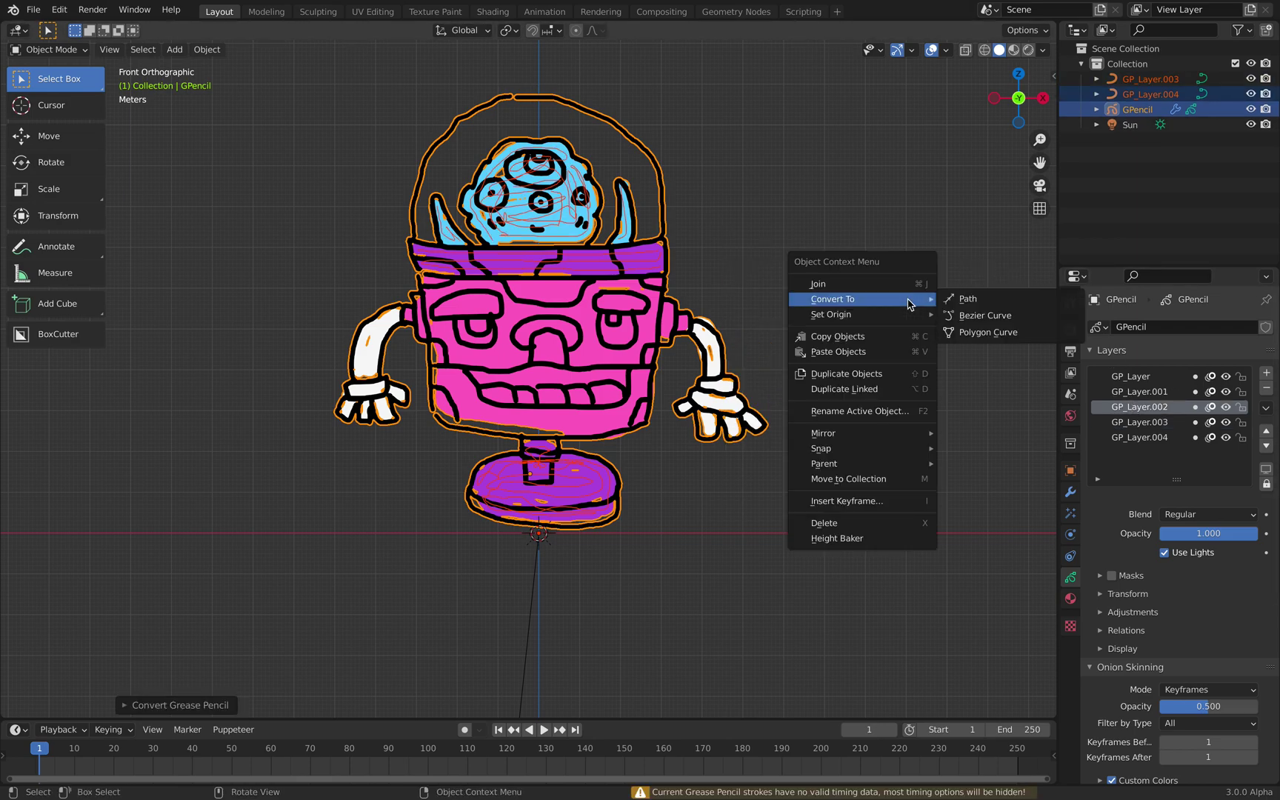
left_click(984, 315)
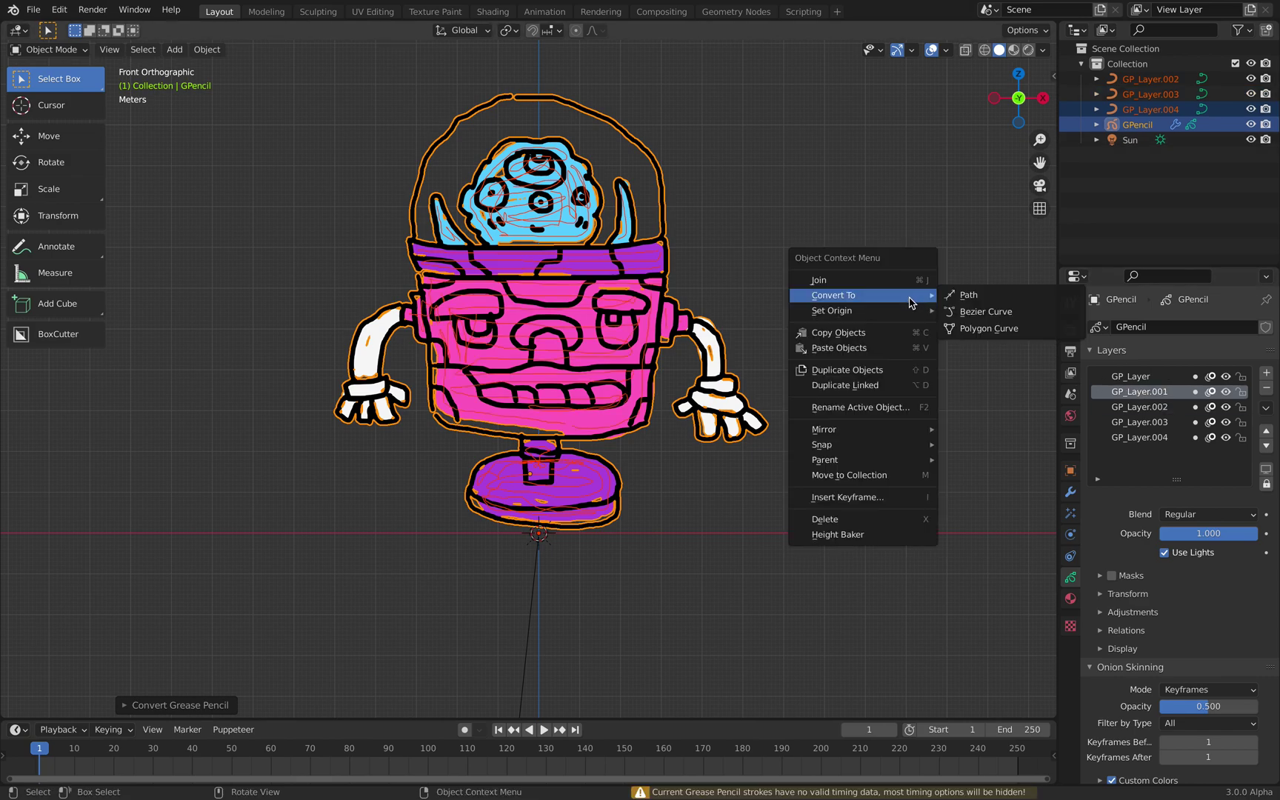
left_click(1007, 311)
right_click(889, 297)
mouse_move(889, 298)
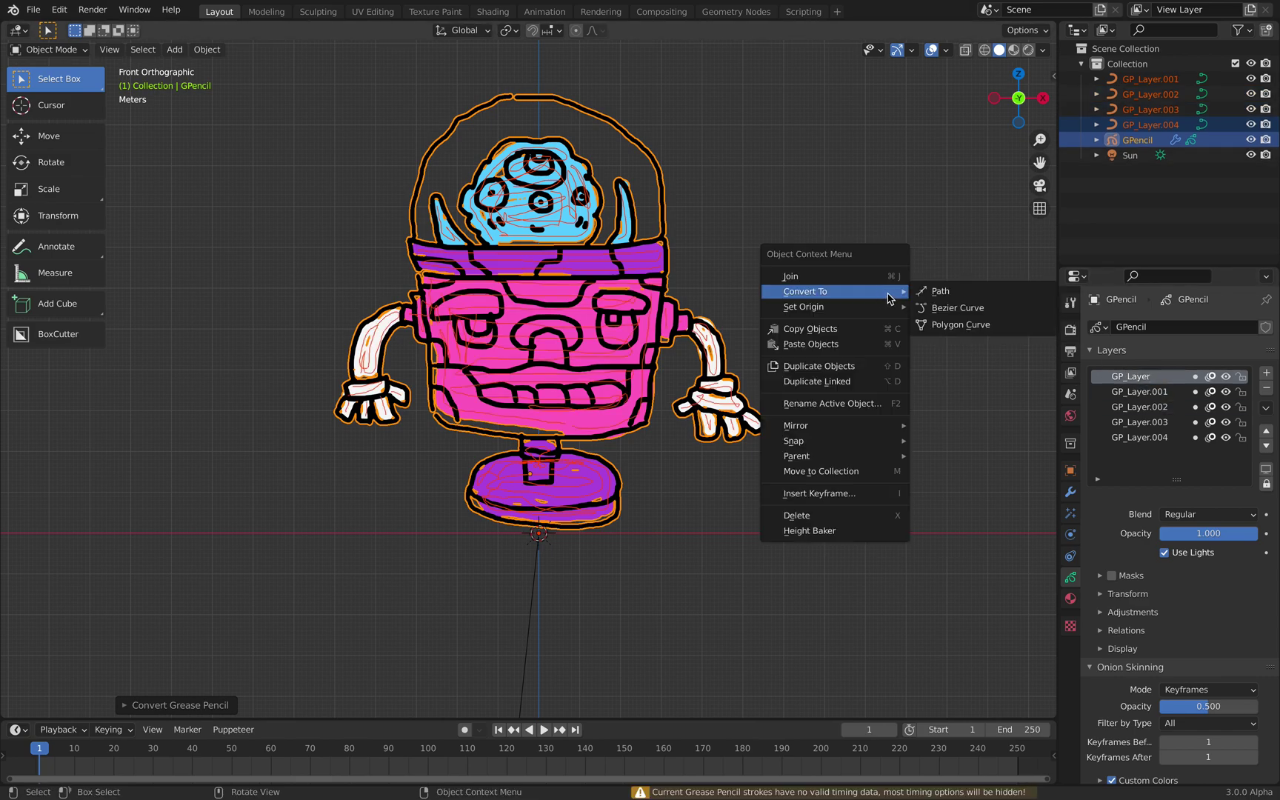
left_click(957, 308)
Step: Hide the original GPencil object and save the file
left_click(1250, 155)
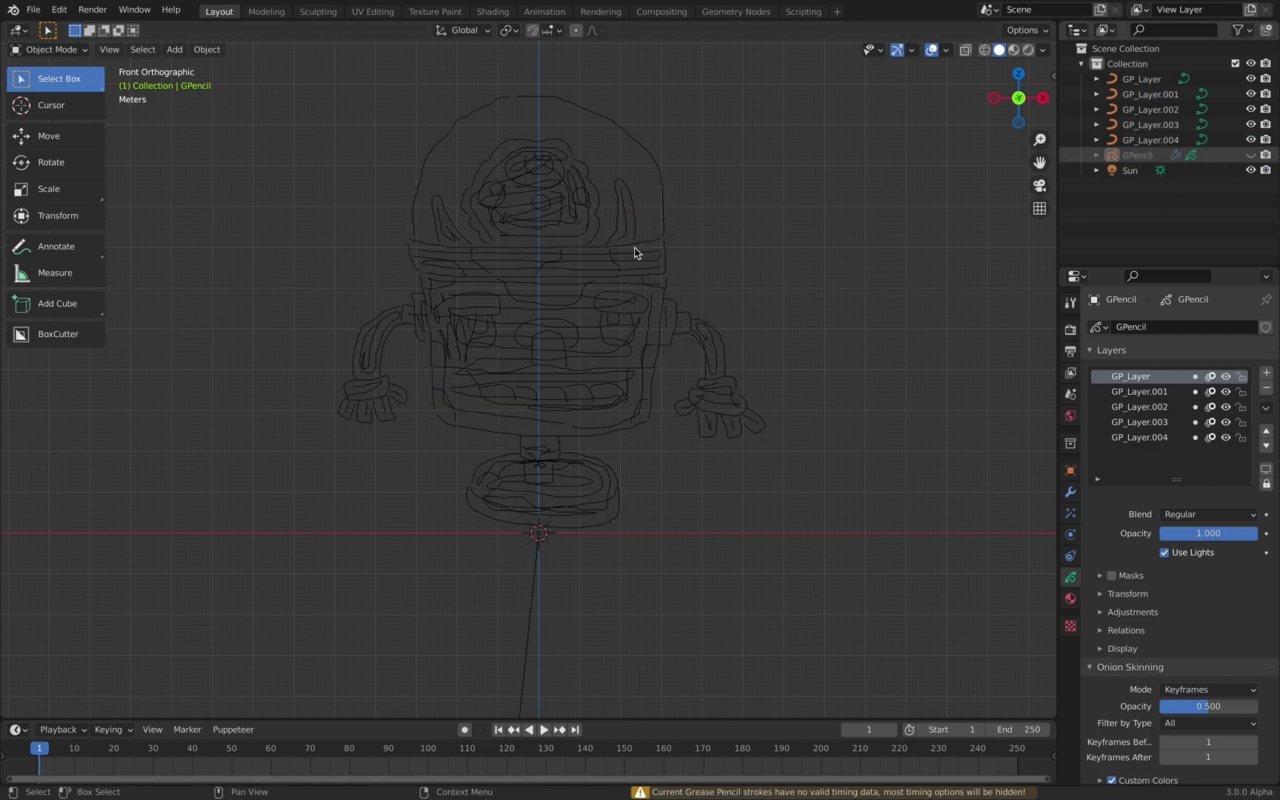
key("ctrl+s")
Step: Select all converted curves with GP_Layer as the active object and set its round bevel depth to 0.02 m
key("a")
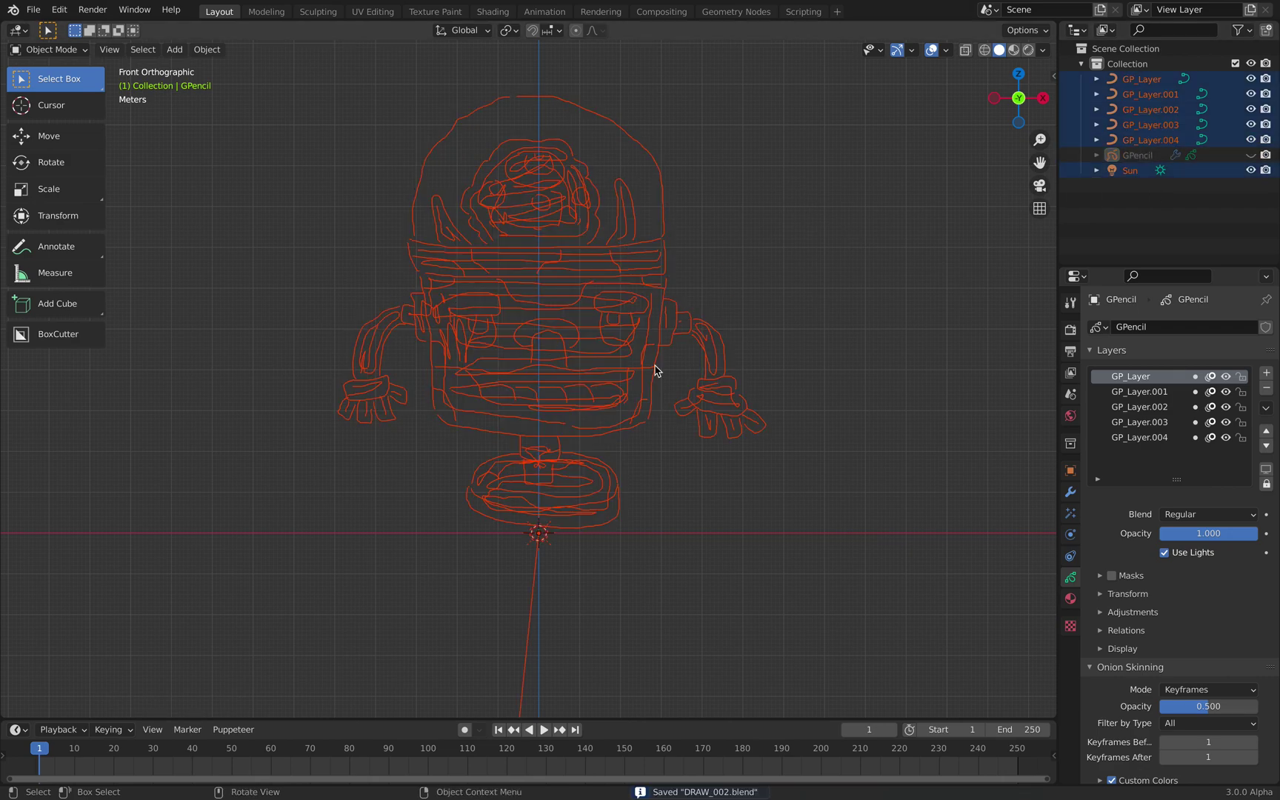
left_click(695, 343, "shift")
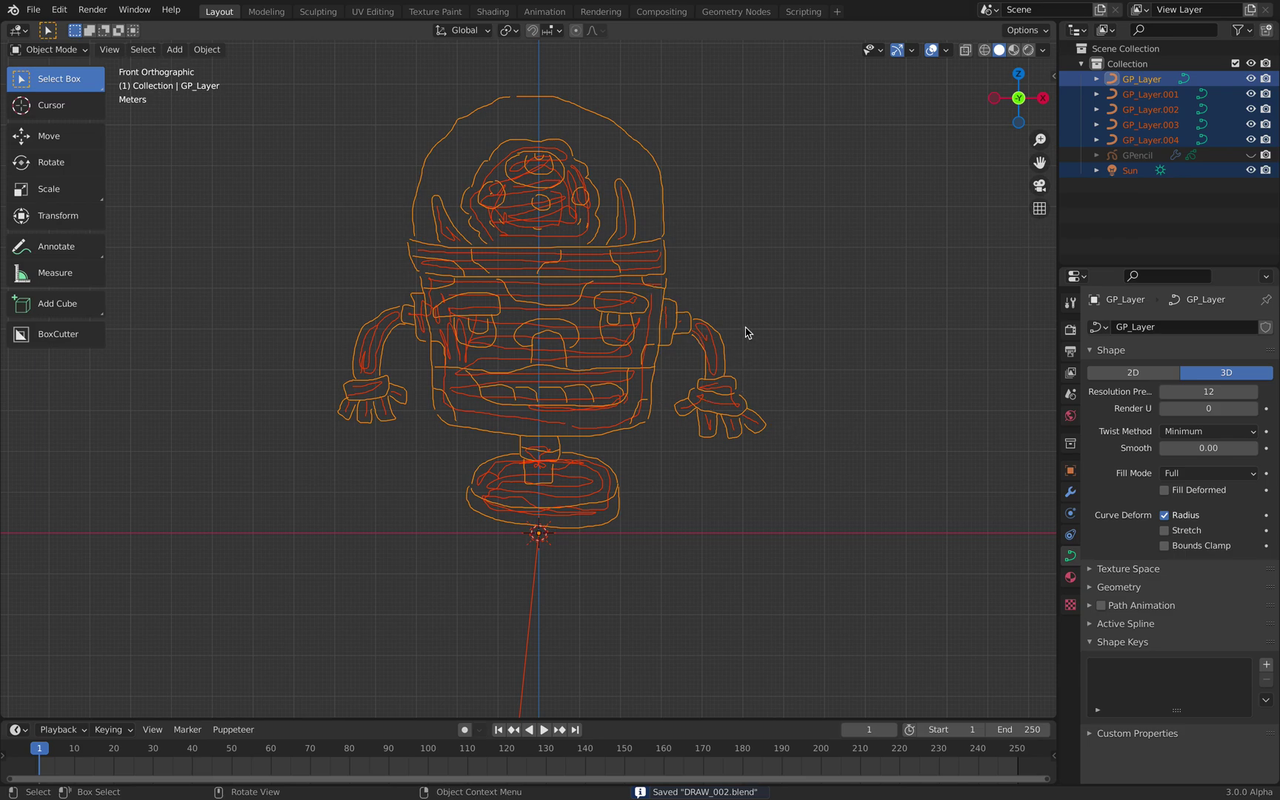
left_click(715, 341, "shift")
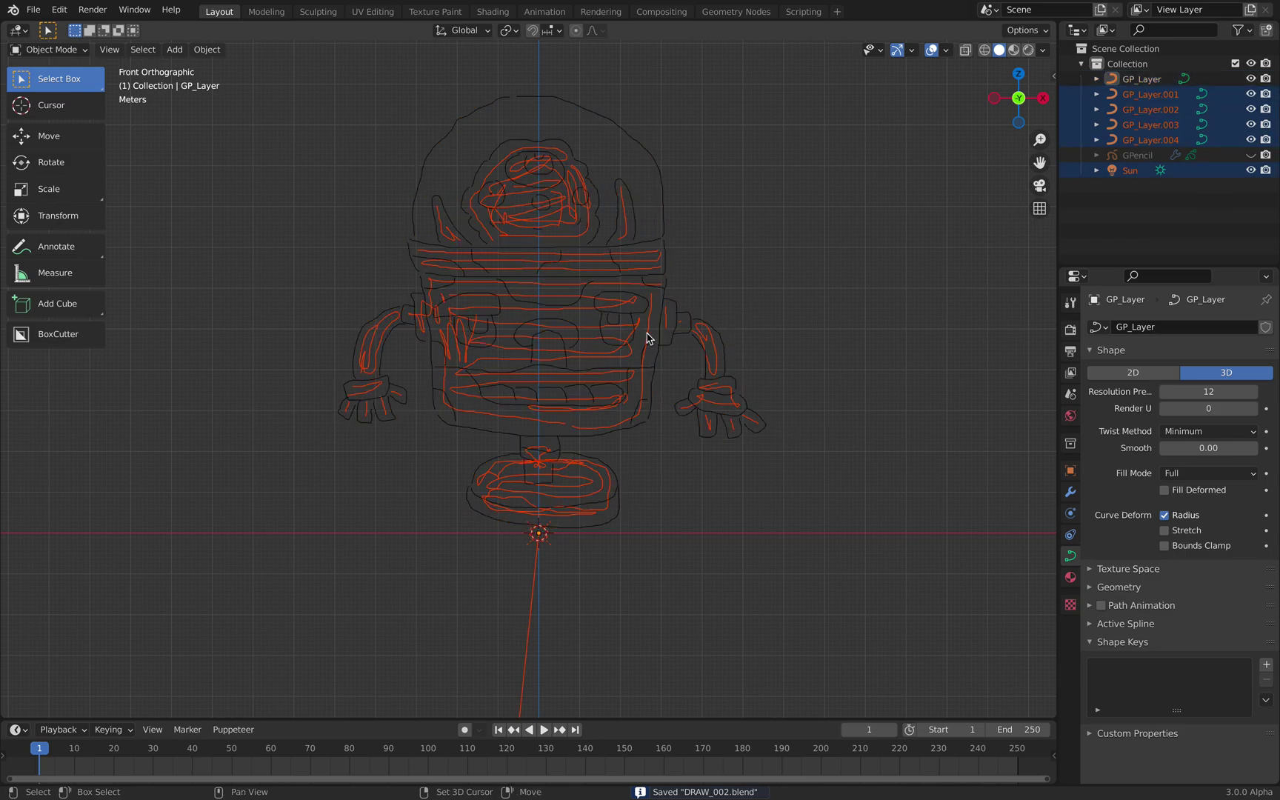
left_click(715, 342, "shift")
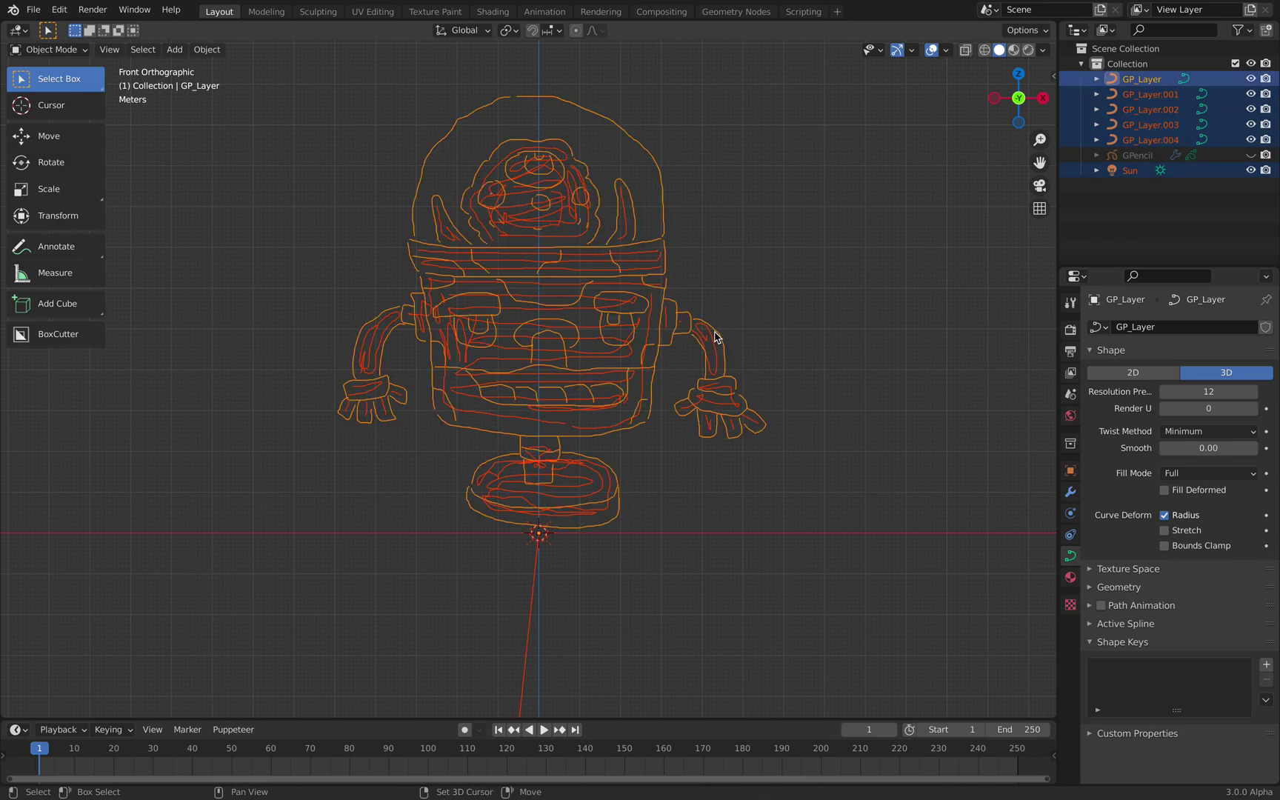
left_click(1111, 588)
scroll(1147, 648, "down", 5)
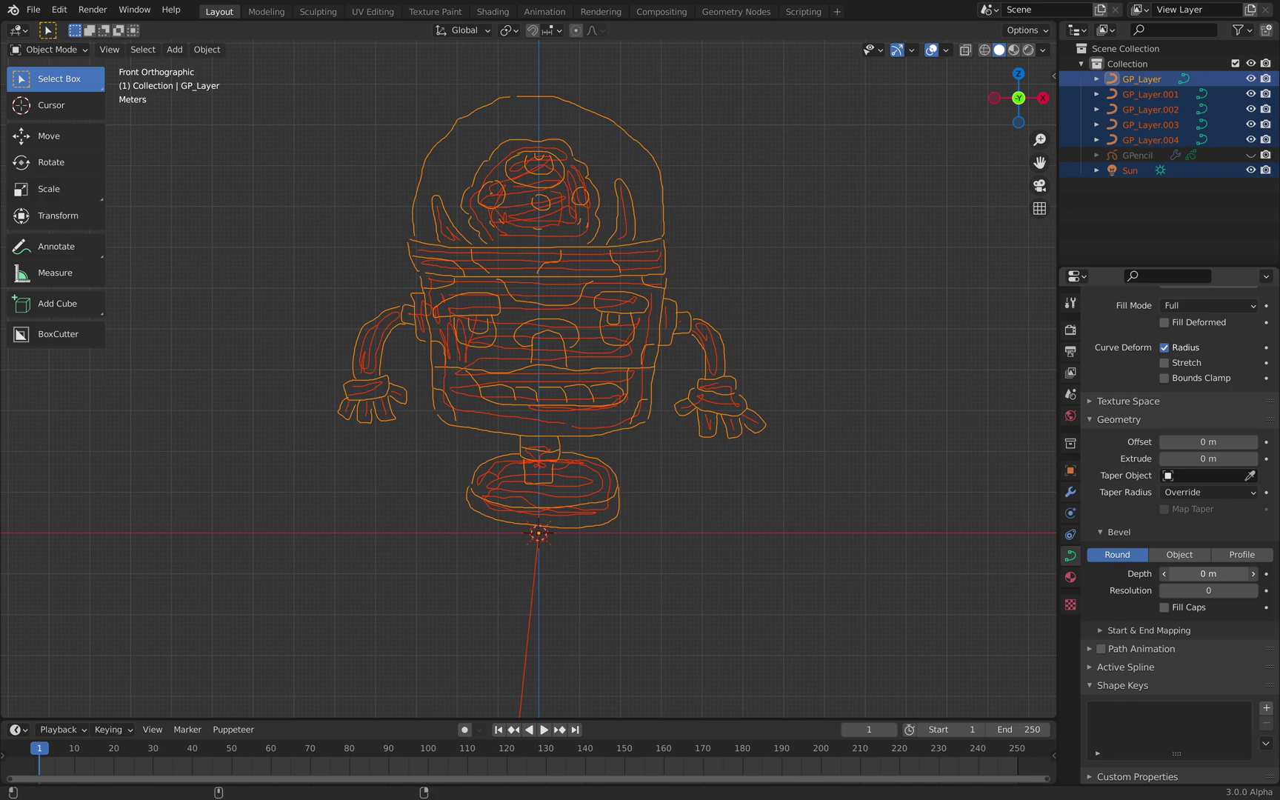
mouse_move(1208, 573)
left_mouse_down()
mouse_move(1244, 573)
mouse_move(1198, 576)
left_mouse_up()
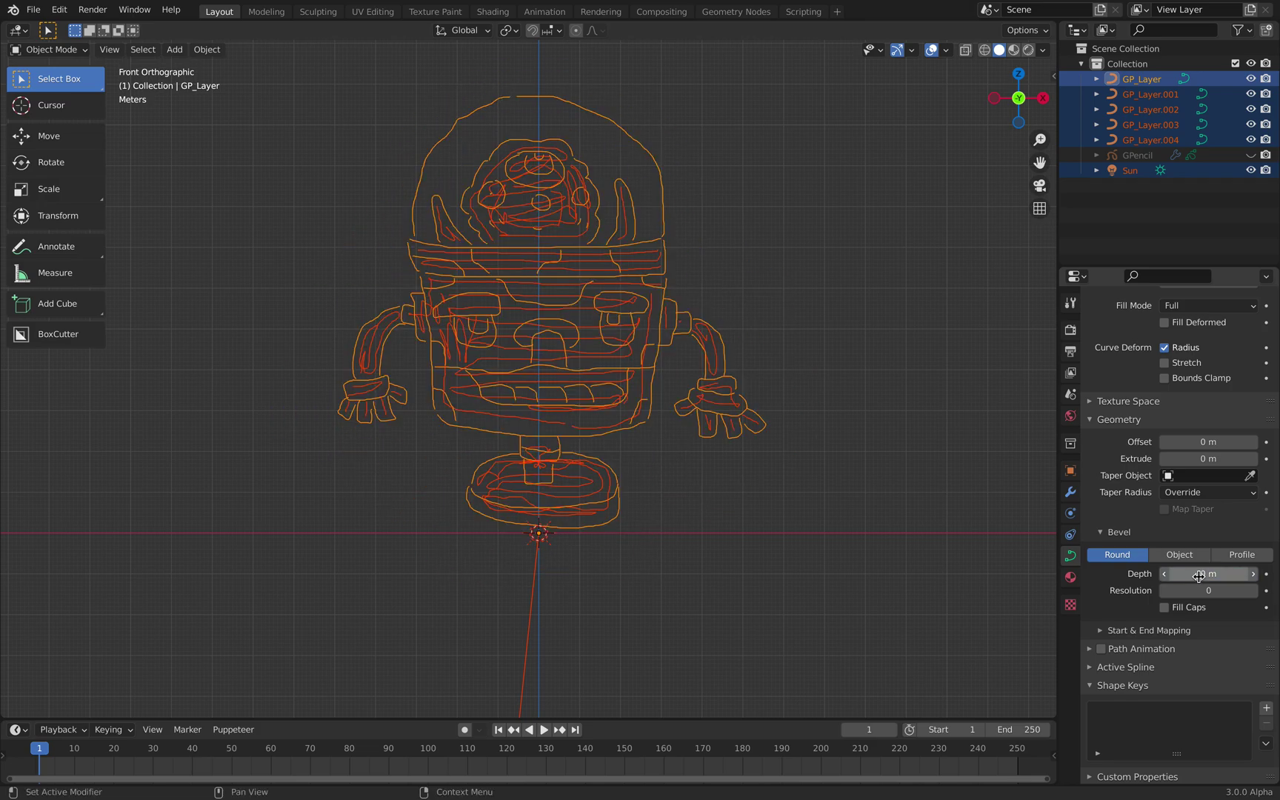
left_click(1202, 576)
type("0.")
key("Return")
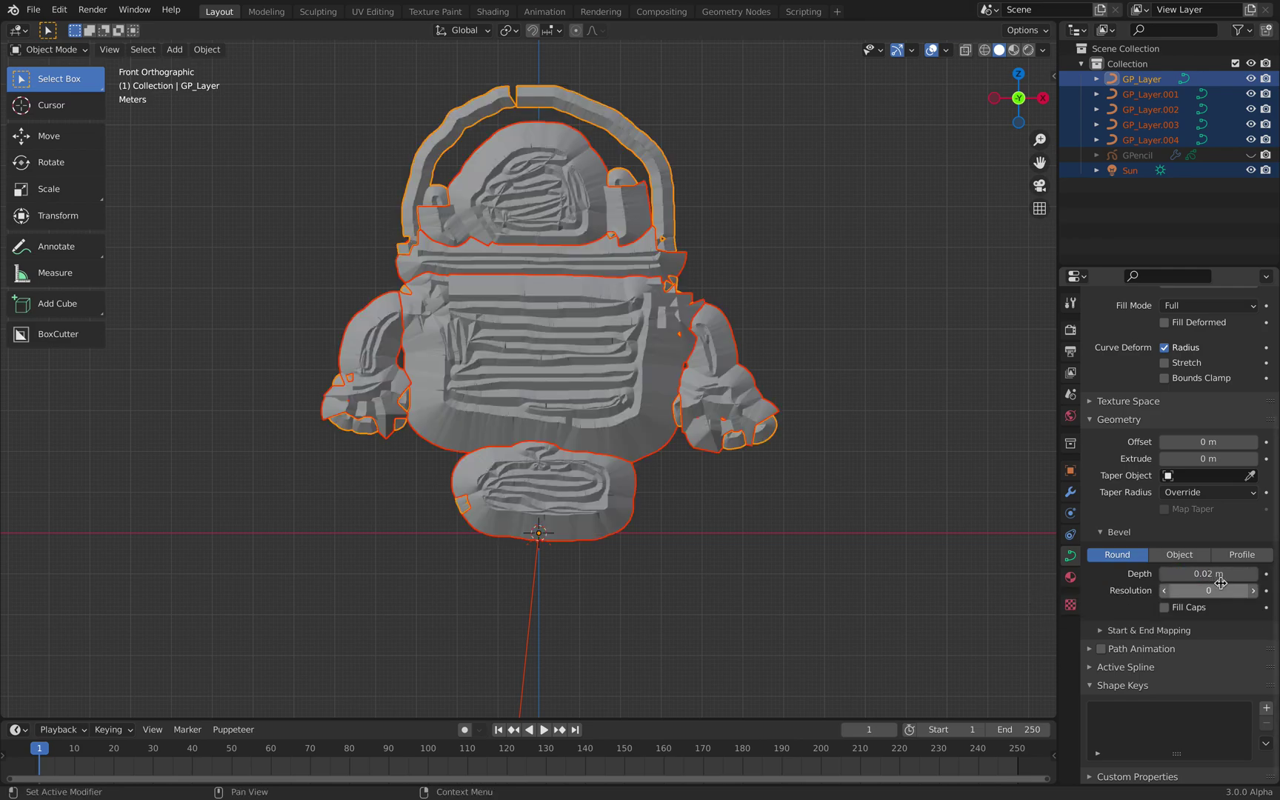
Step: Reduce the curve bevel depth to 0.01 m
left_click(1209, 575)
type("0.01")
key("Return")
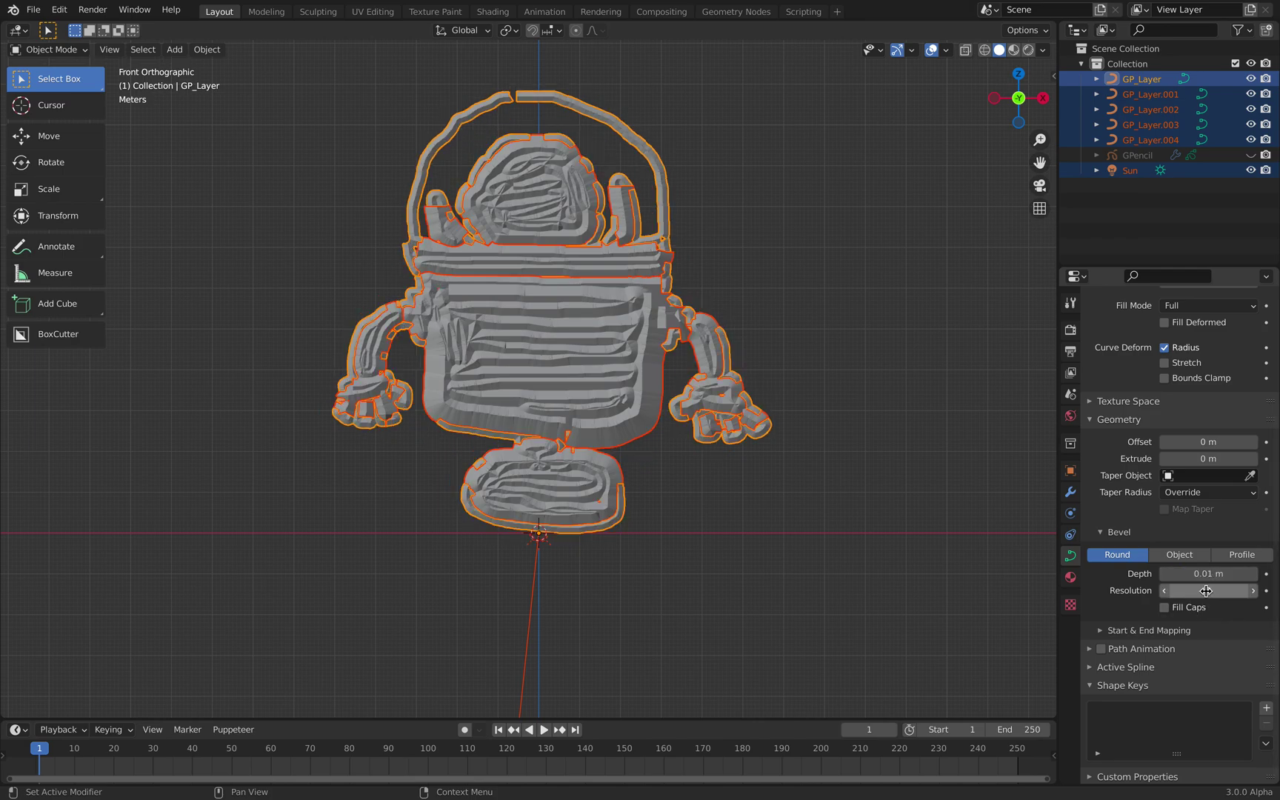
Step: Try bevel resolutions 0 and 1 on the curves and settle on 2
left_click(1207, 589)
type("0")
key("Return")
left_click(1208, 591)
type("1")
key("Return")
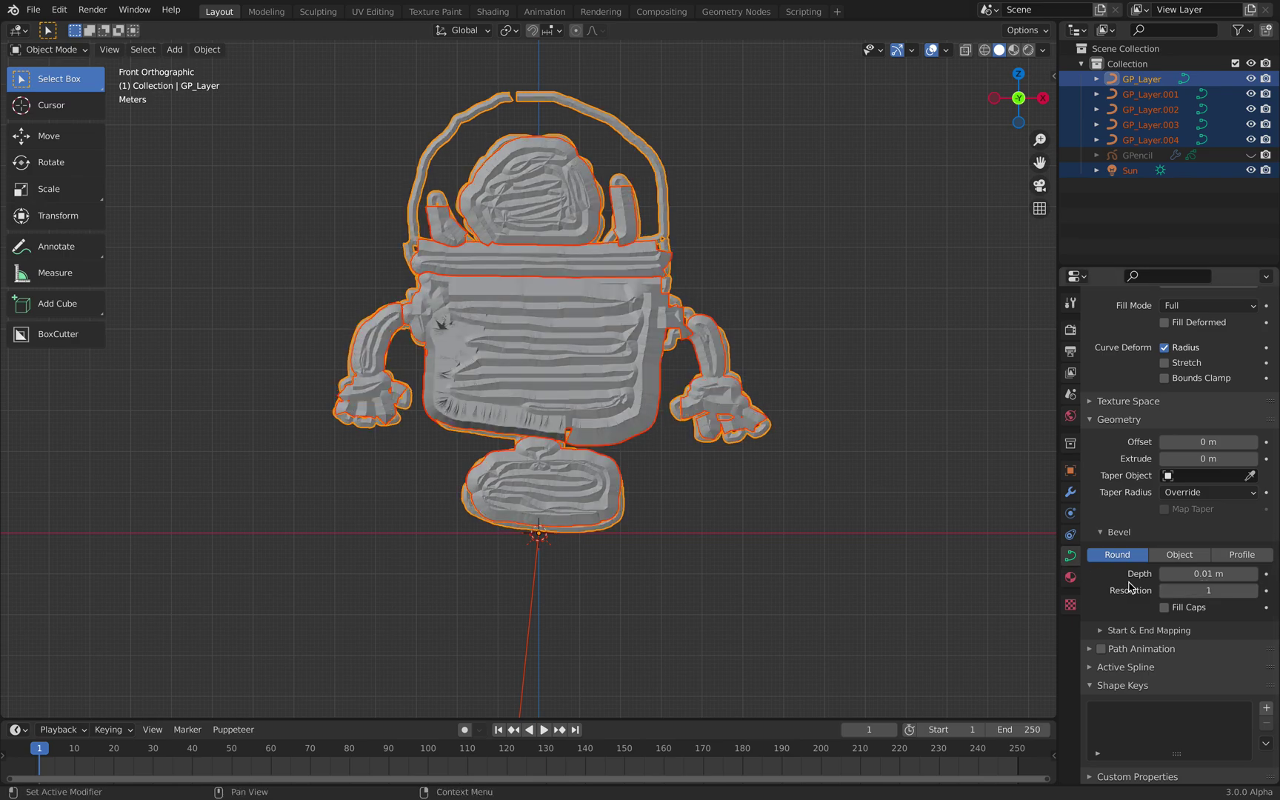
left_click(1197, 590)
type("2")
key("Return")
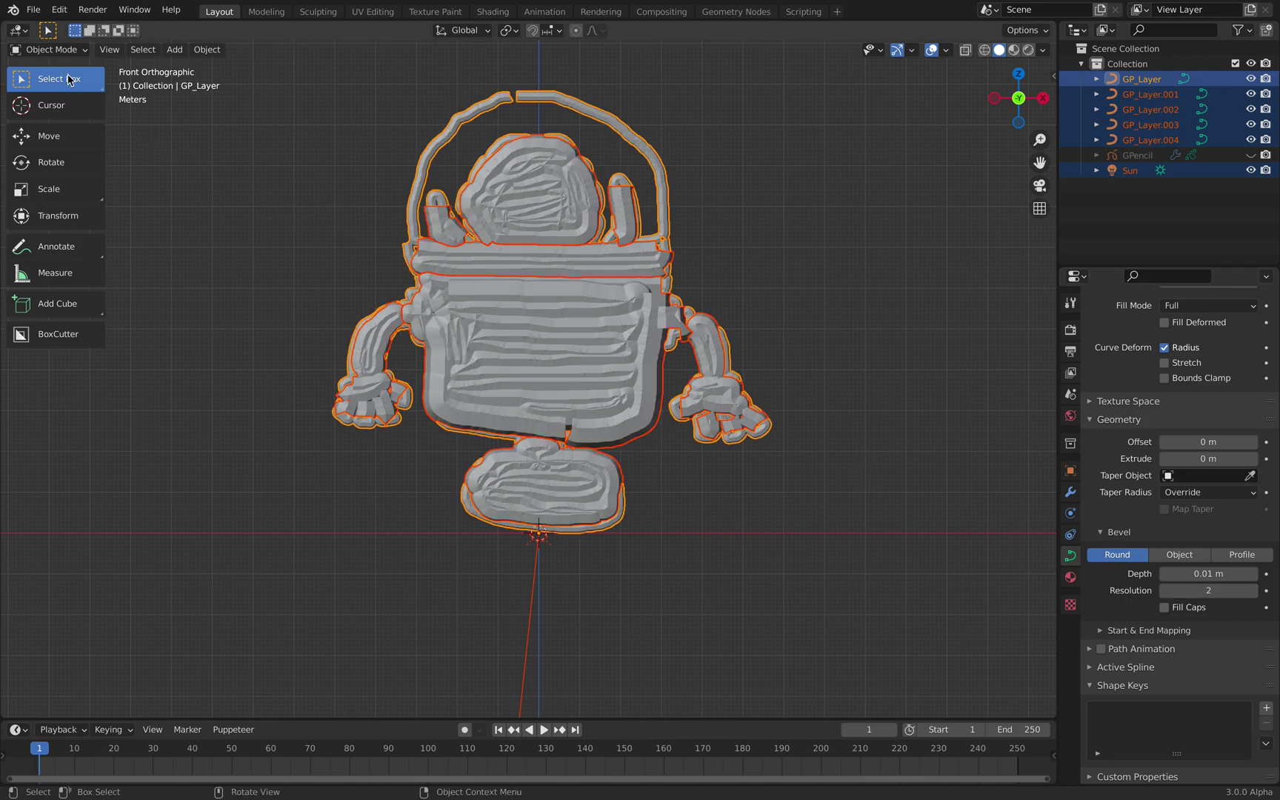
Step: Select only the GP_Layer outline curve and move it along the Y axis in front of the fill curves
left_click(48, 49)
left_click(321, 147)
middle_click_drag(567, 426, 571, 263)
left_click(594, 327)
left_click(570, 219)
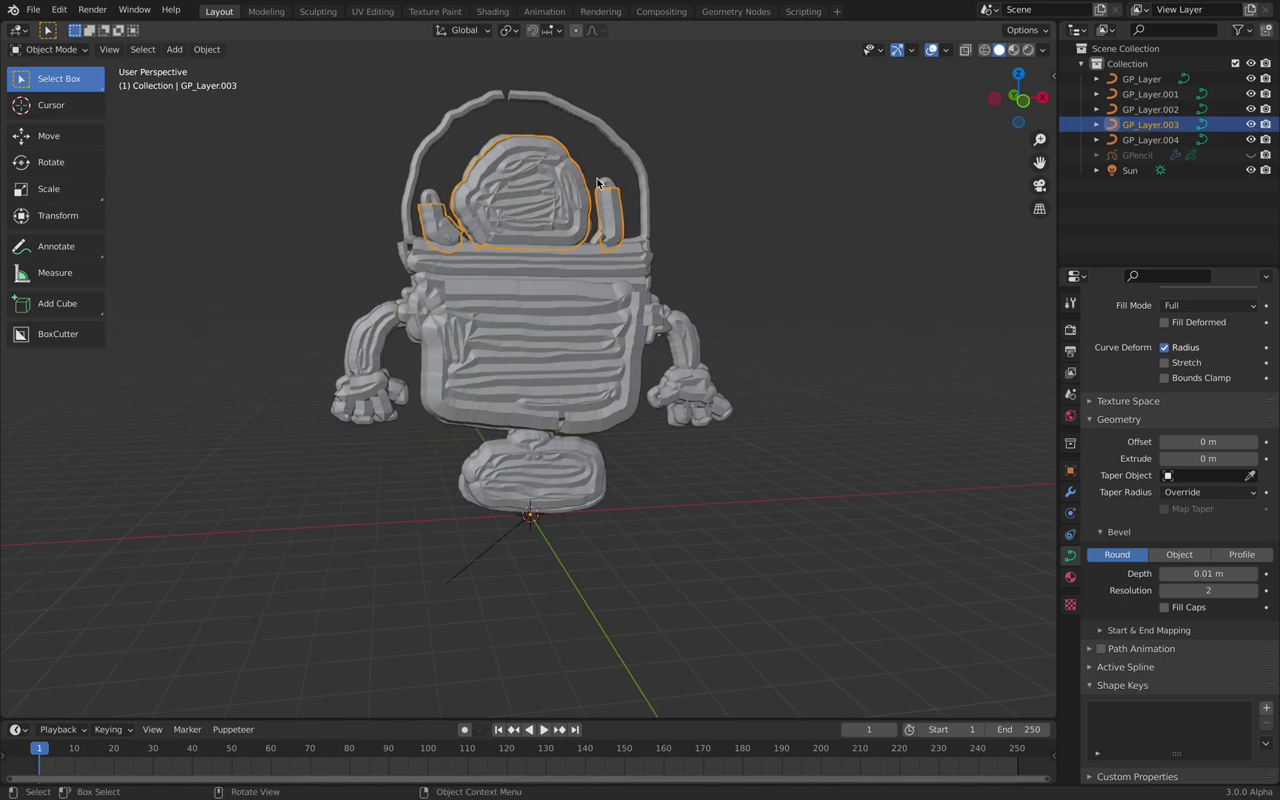
left_click(601, 184)
middle_click_drag(681, 221, 668, 196)
middle_click_drag(698, 249, 670, 246)
left_click(678, 161)
left_click(670, 157)
key("g")
key("y")
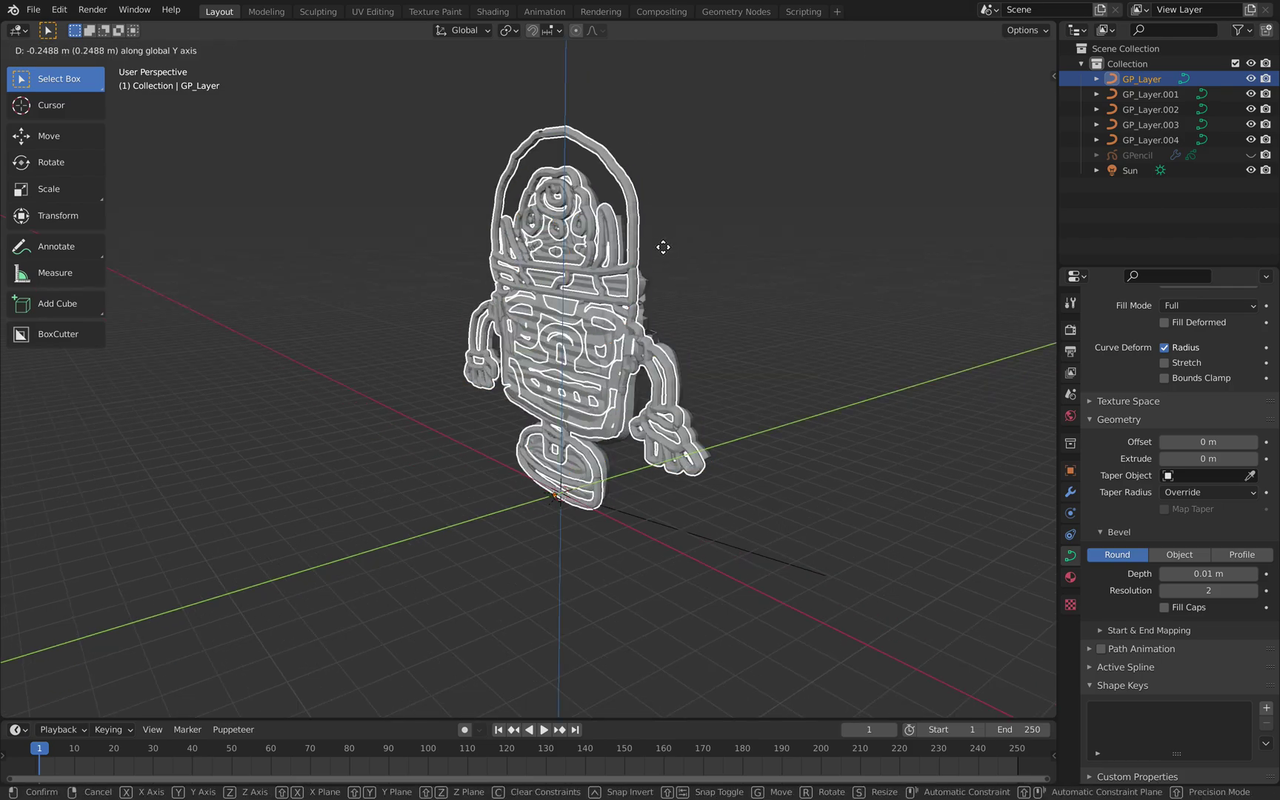
left_click(653, 261)
middle_click_drag(691, 299, 752, 287)
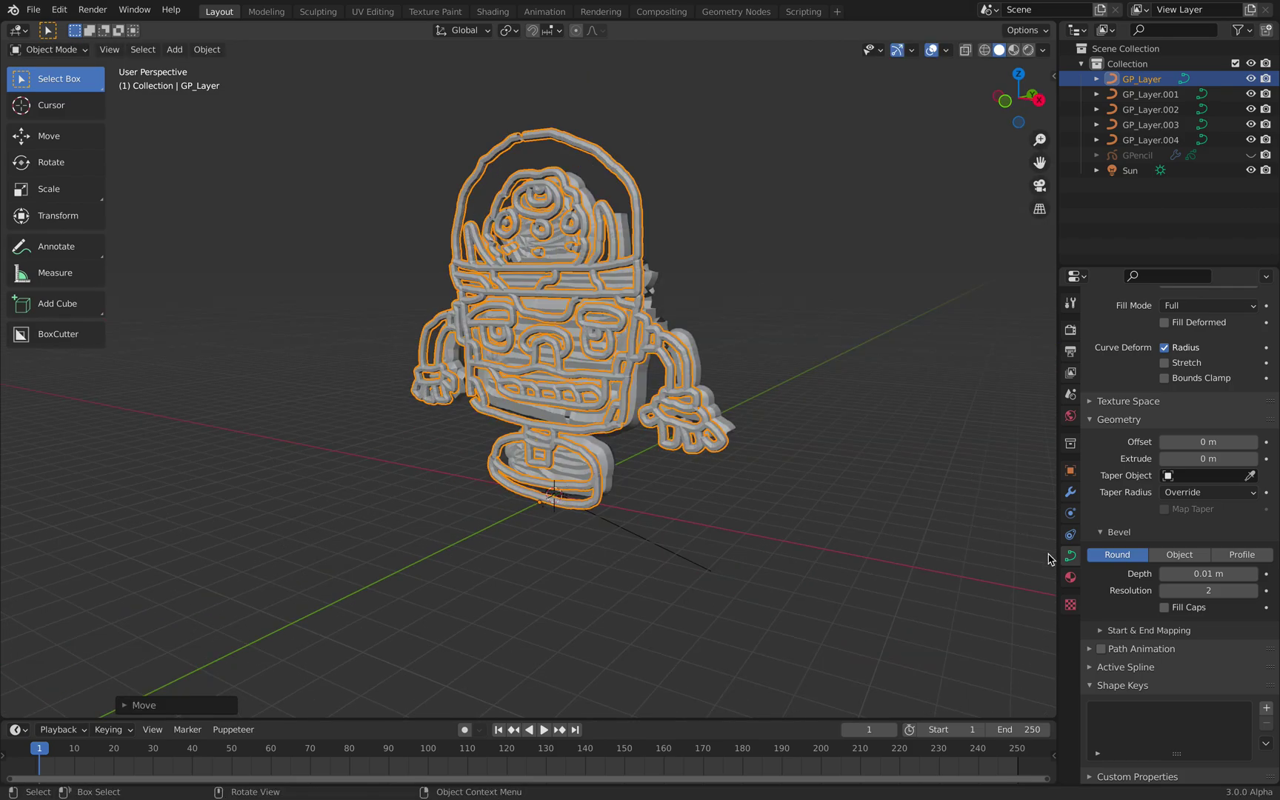
Step: Give the GP_Layer outline a new material with a black base color and switch the viewport to Material Preview
left_click(1071, 577)
left_click(1163, 391)
middle_click_drag(852, 396, 885, 393)
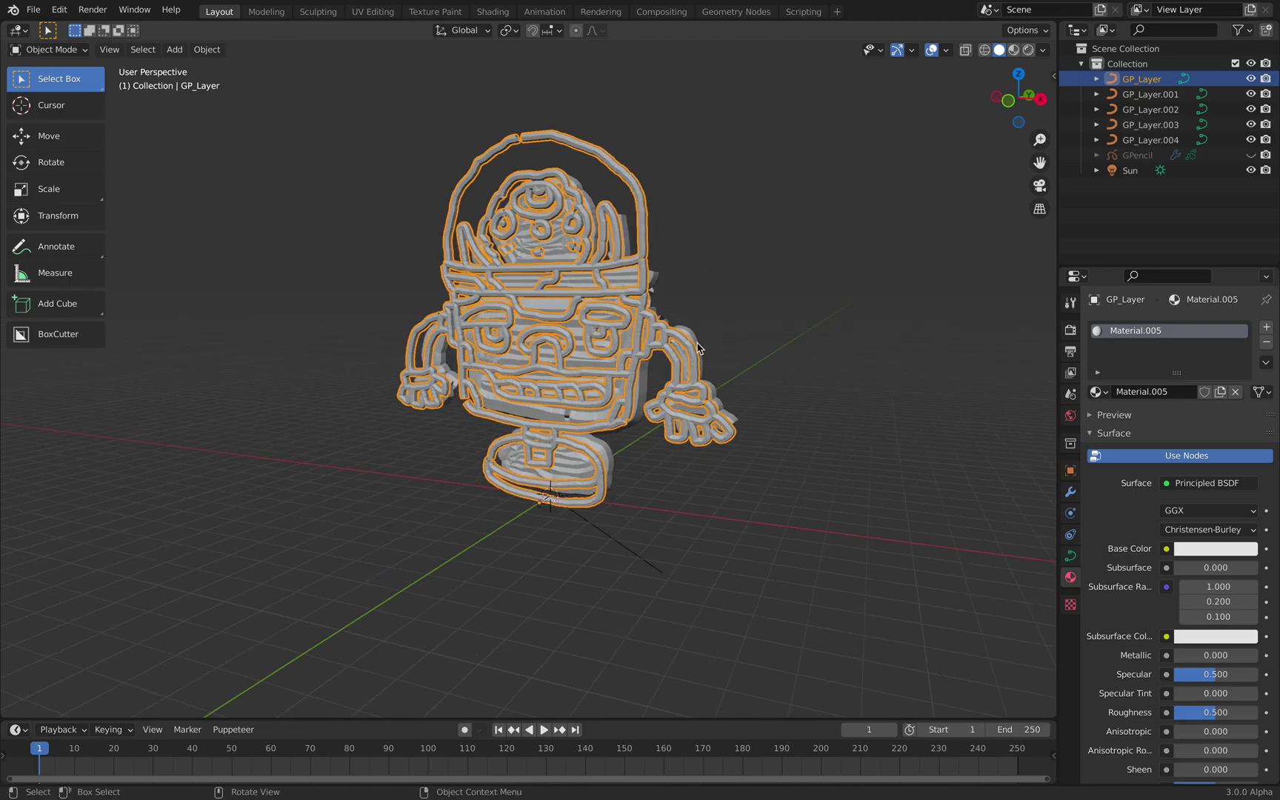
left_click(1201, 557)
left_click_drag(1247, 415, 1245, 423)
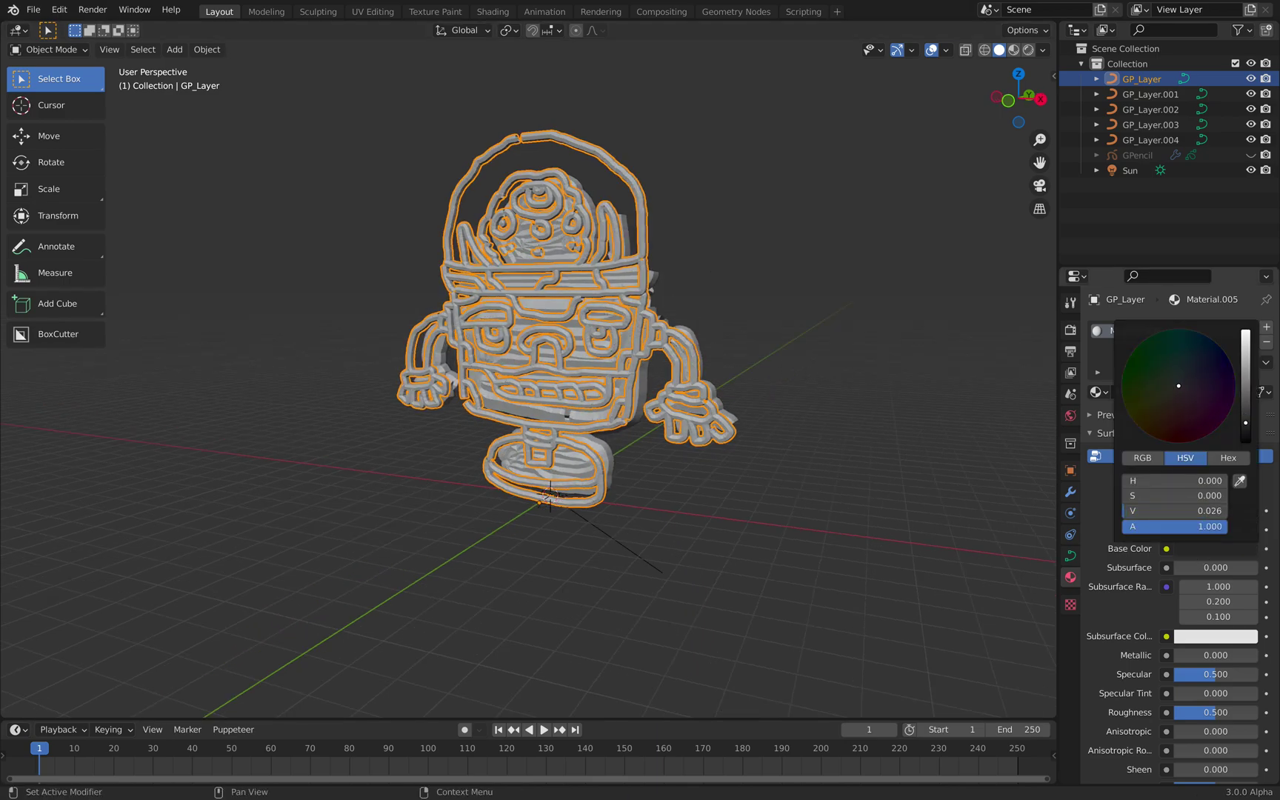
left_click(1013, 50)
Step: Move the black outline along the Y axis closer to the fill curves and save the file
mouse_move(778, 318)
middle_mouse_down()
mouse_move(811, 311)
mouse_move(779, 317)
middle_mouse_up()
middle_click_drag(697, 277, 651, 297)
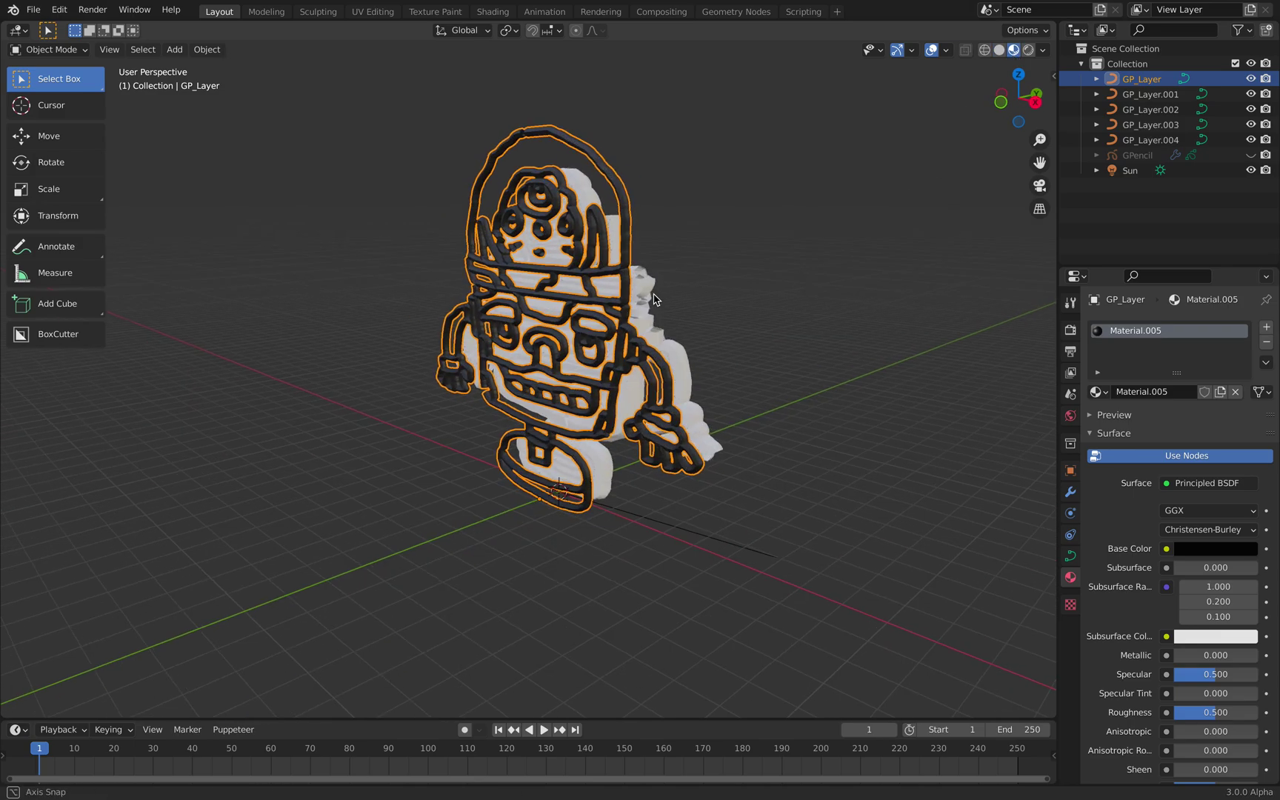
key("g")
key("y")
left_click(666, 294)
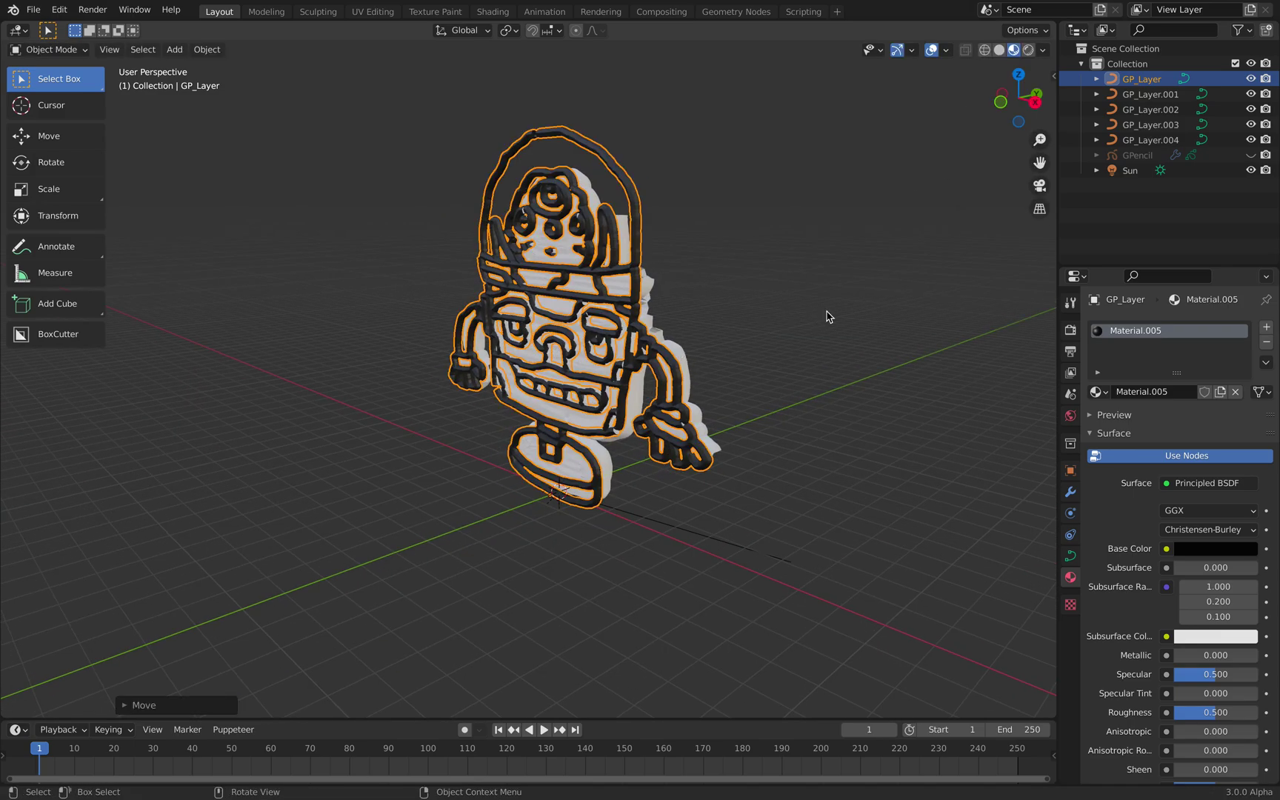
key("ctrl+s")
Step: Unhide the GPencil robot, move it about 10 m along negative X beside the curve version, and deselect everything
left_click(1207, 155)
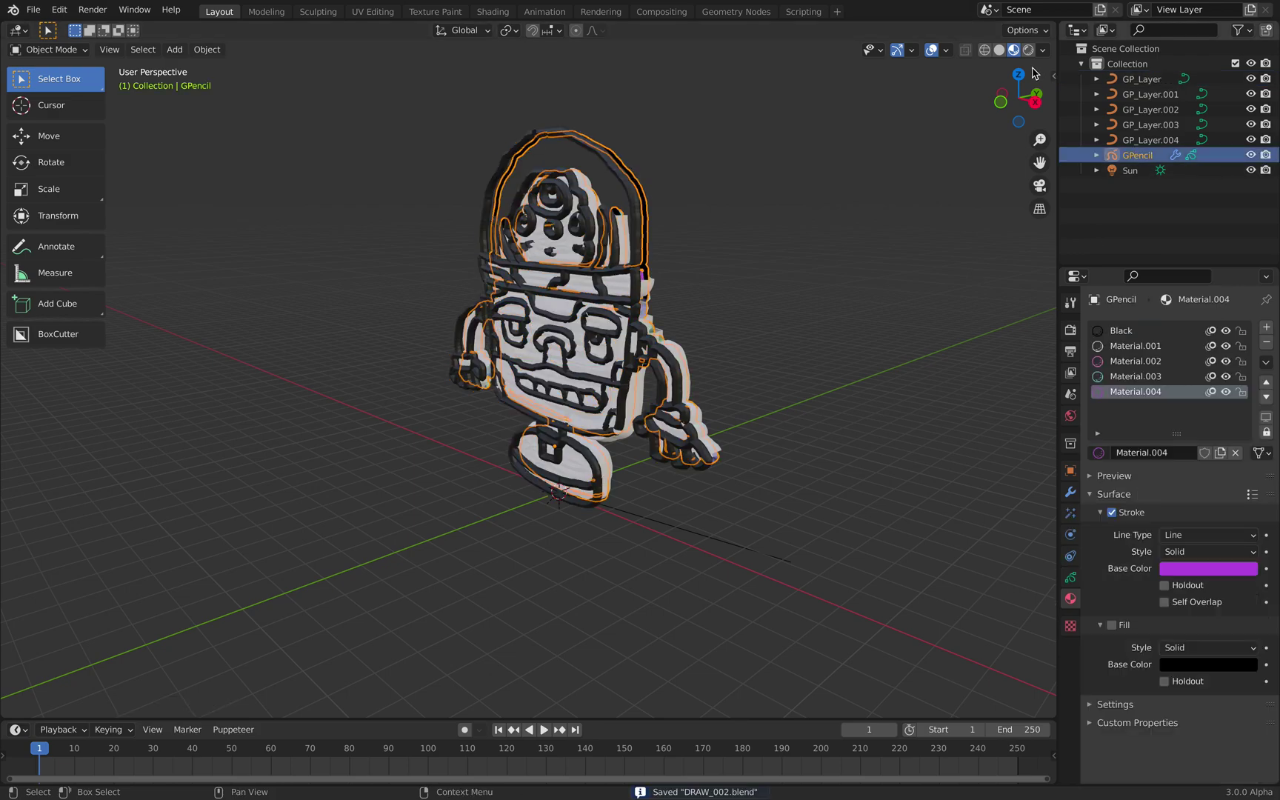
left_click(1003, 102)
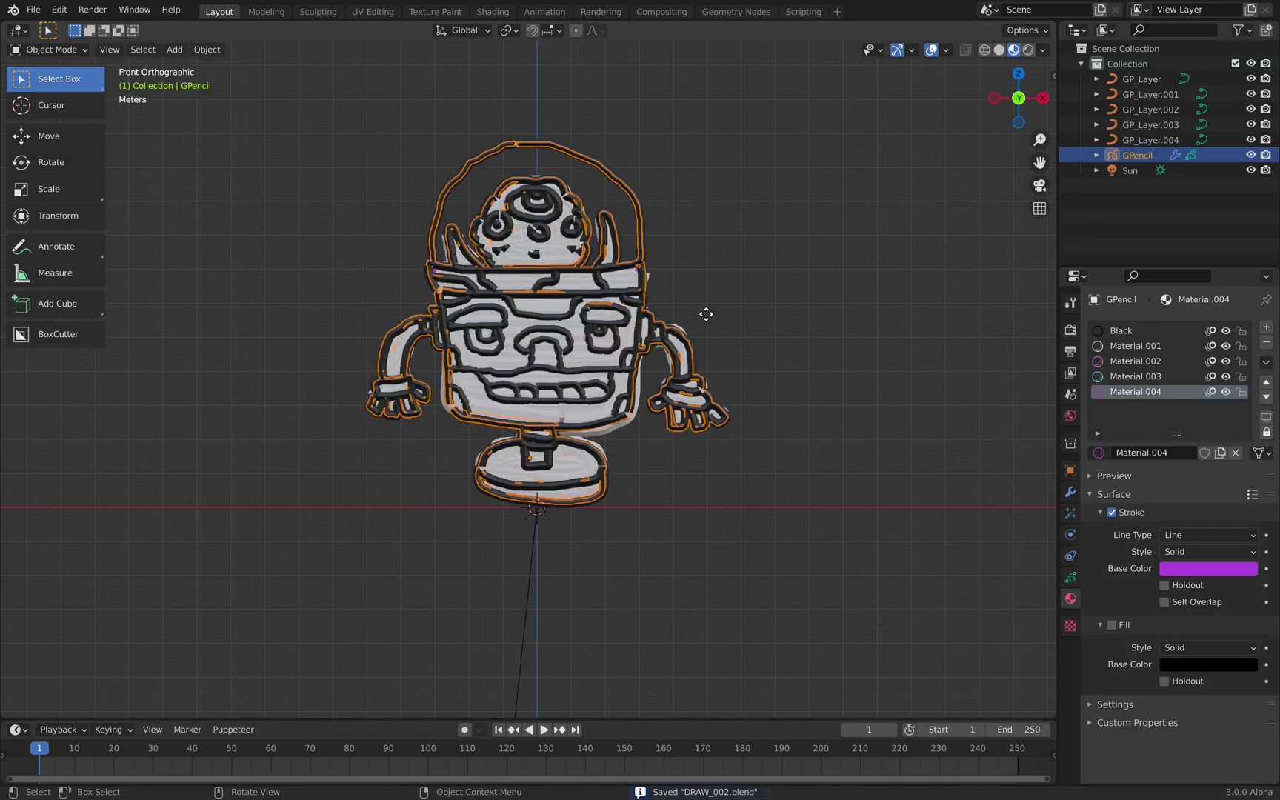
key("g")
key("x")
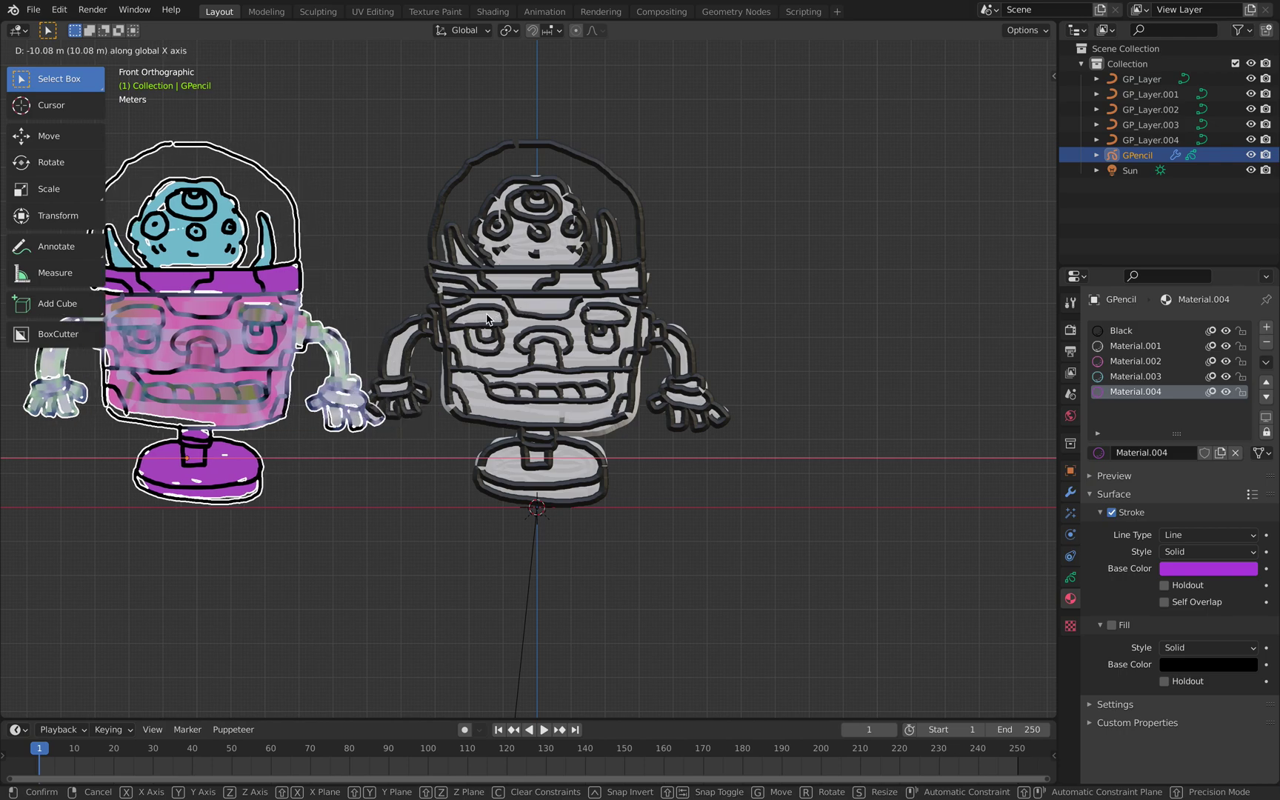
left_click(486, 320)
middle_click_drag(487, 320, 652, 340, "shift")
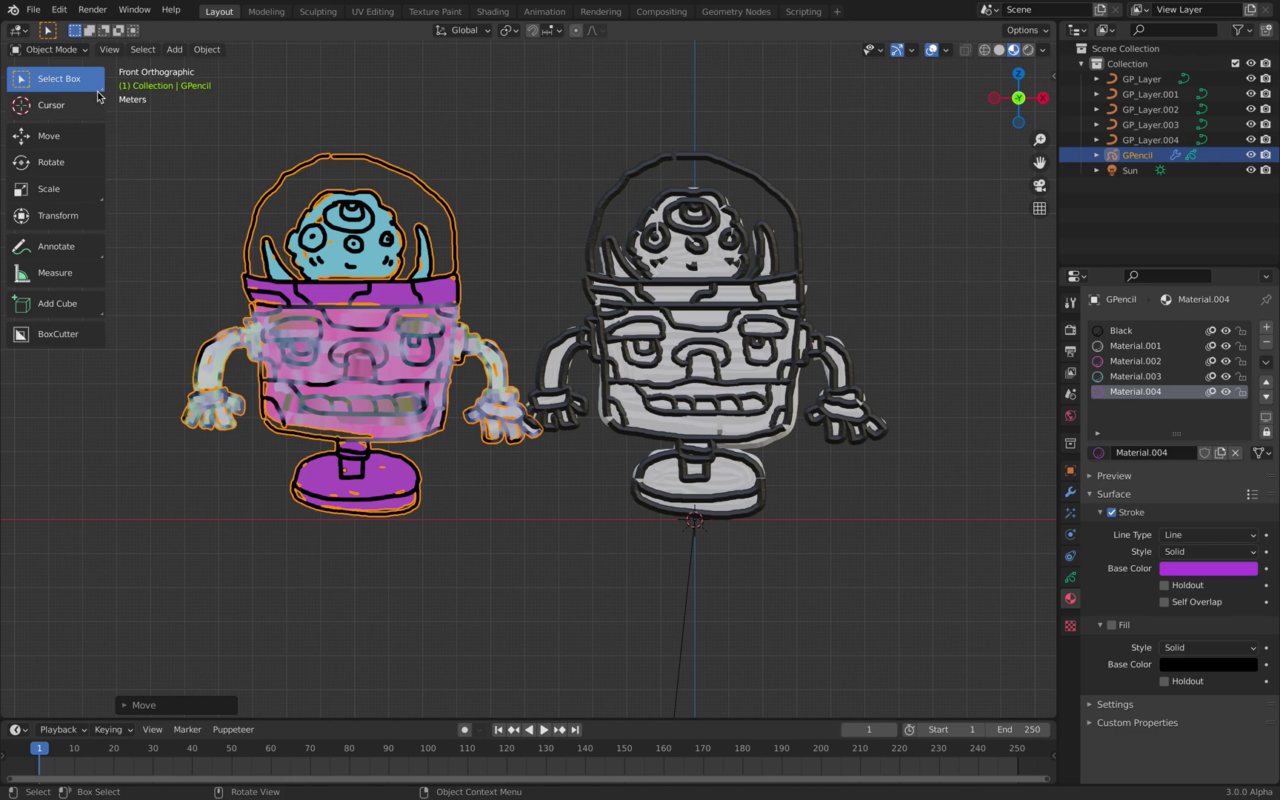
left_click(66, 52)
left_click(546, 189)
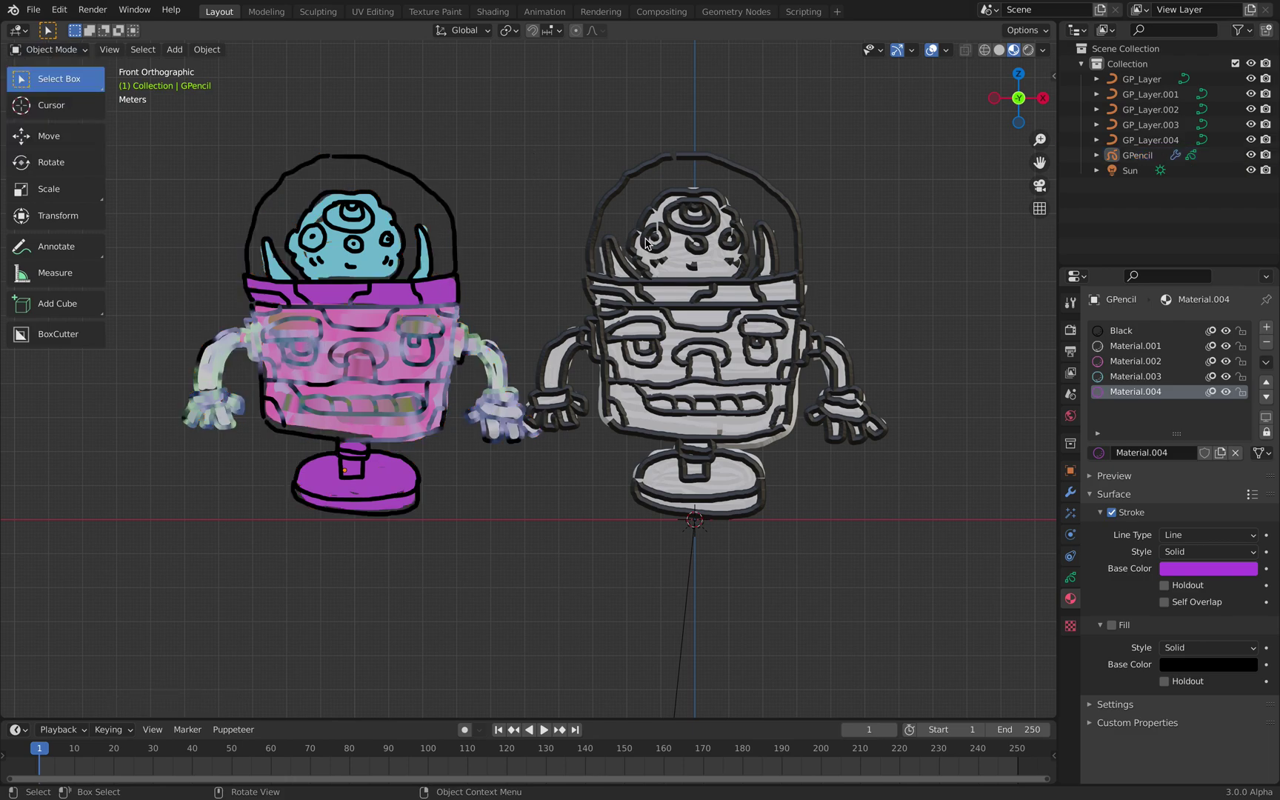
Step: Give the alien head curve, GP_Layer.003, a new material with a yellow base color
left_click(666, 254)
left_click(707, 267)
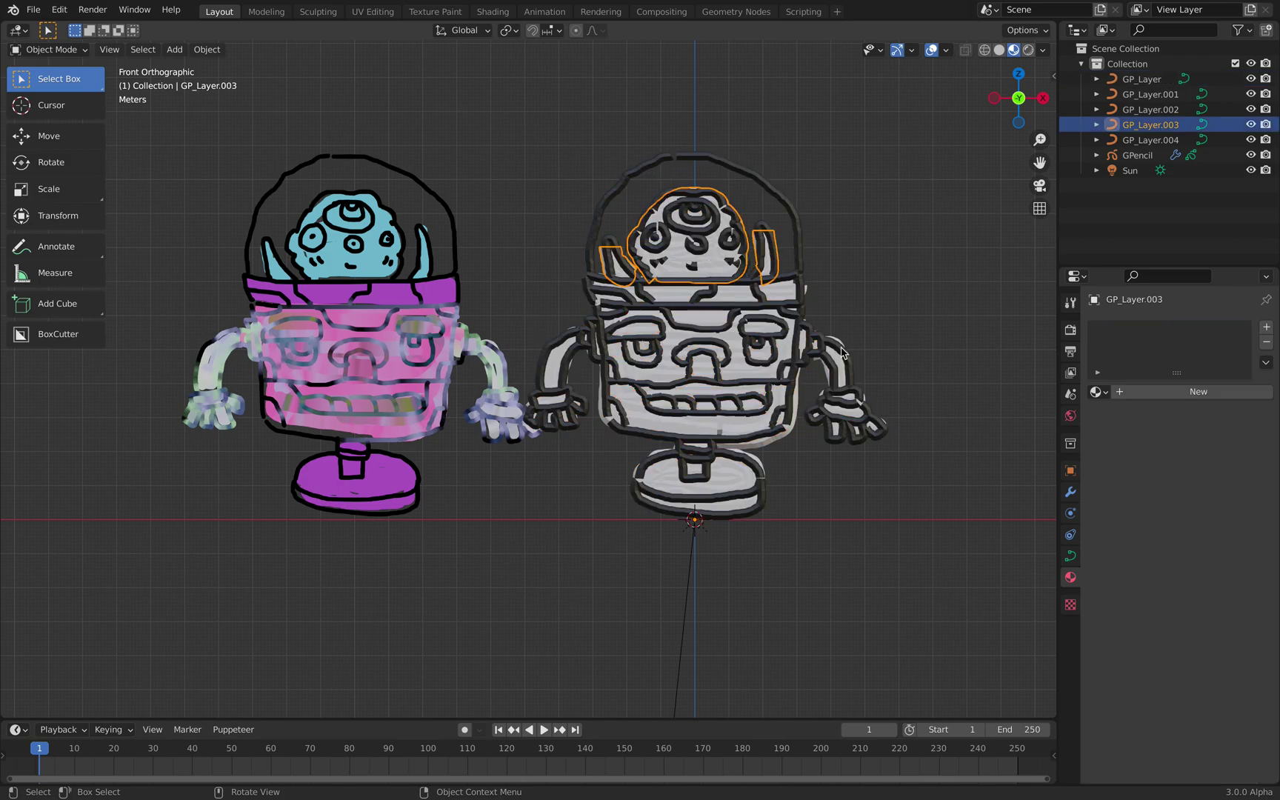
left_click(1152, 391)
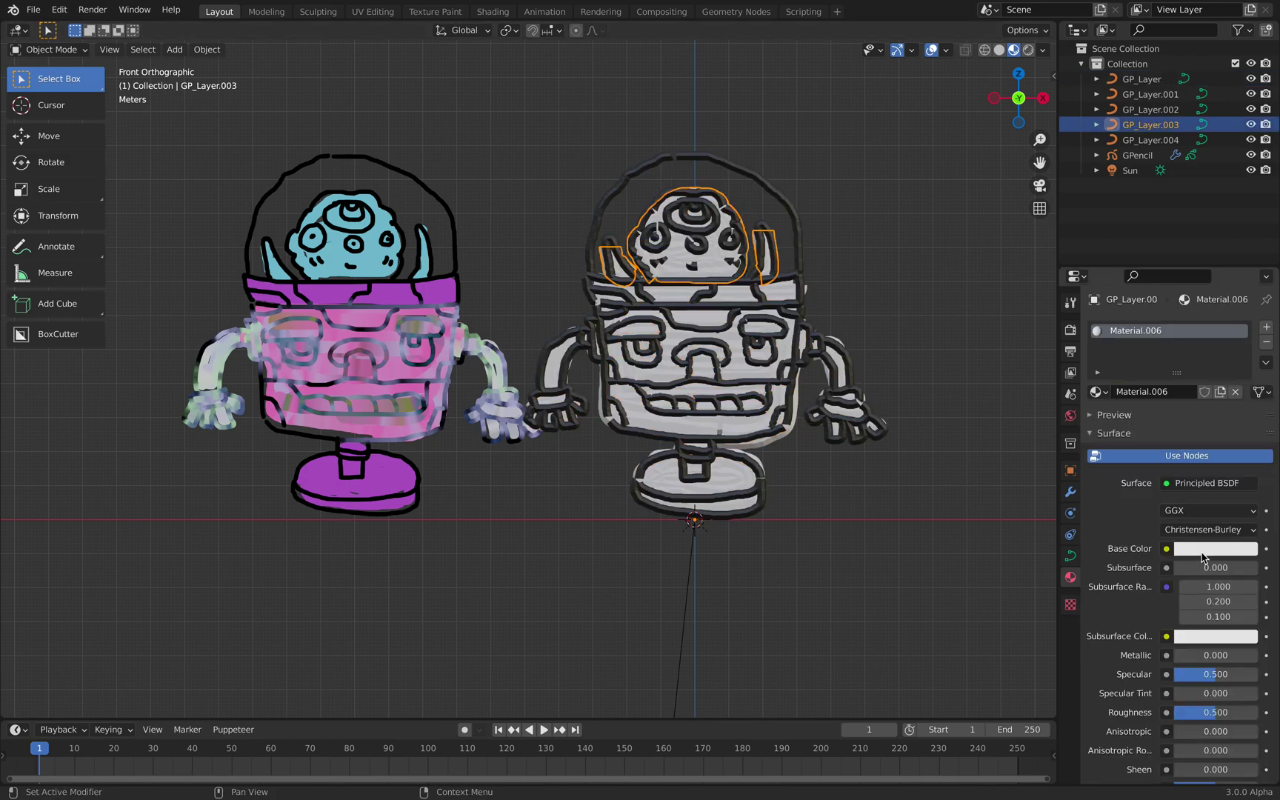
left_click(1202, 550)
left_click_drag(1164, 405, 1156, 410)
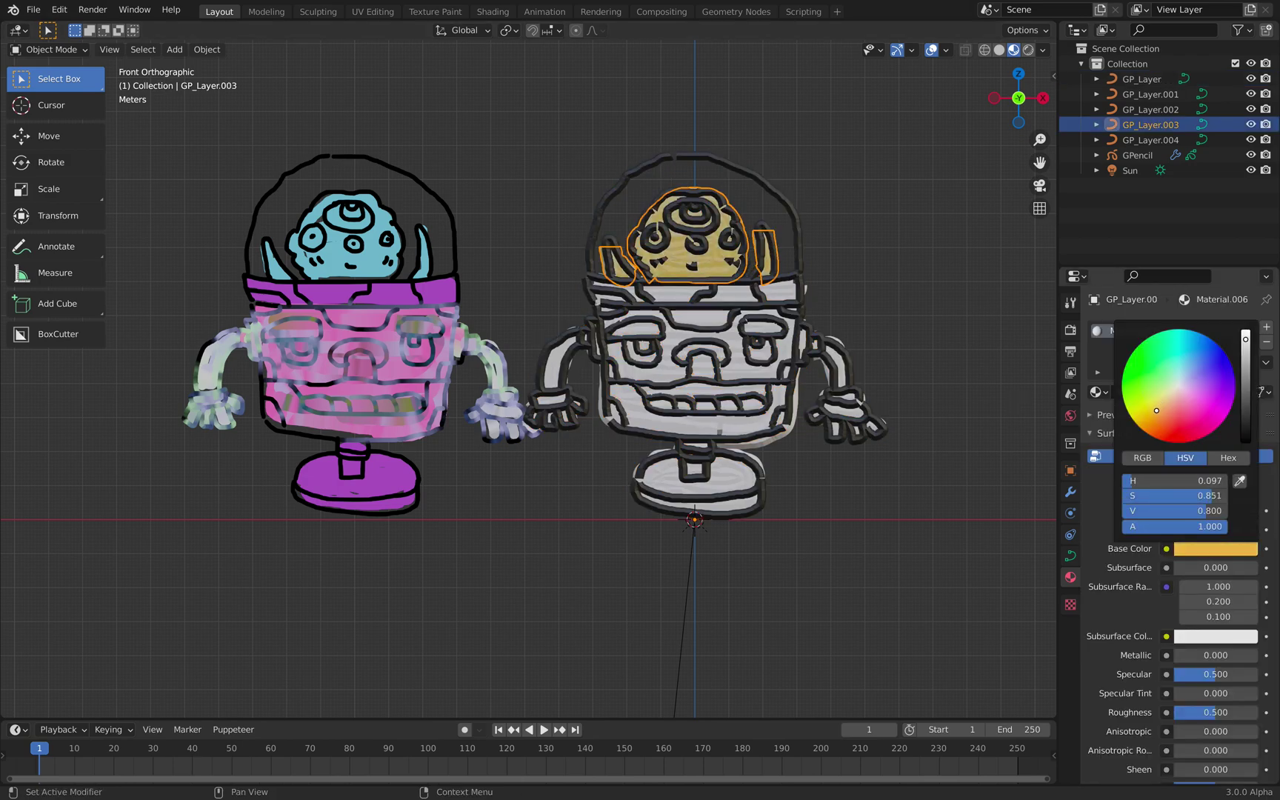
Step: Give the rim and base curve, GP_Layer.004, a new material with a light orange base color
left_click(756, 331)
left_click(754, 330)
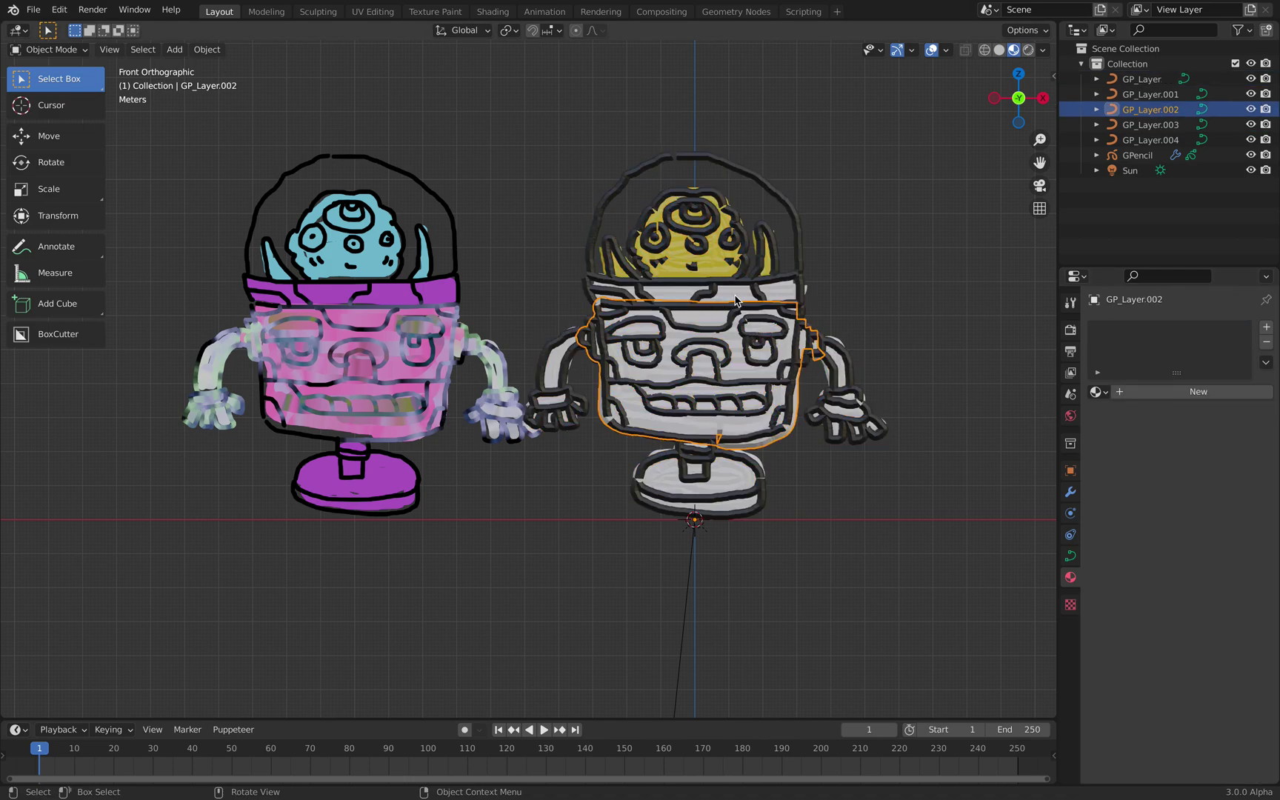
left_click(735, 300)
left_click(1170, 392)
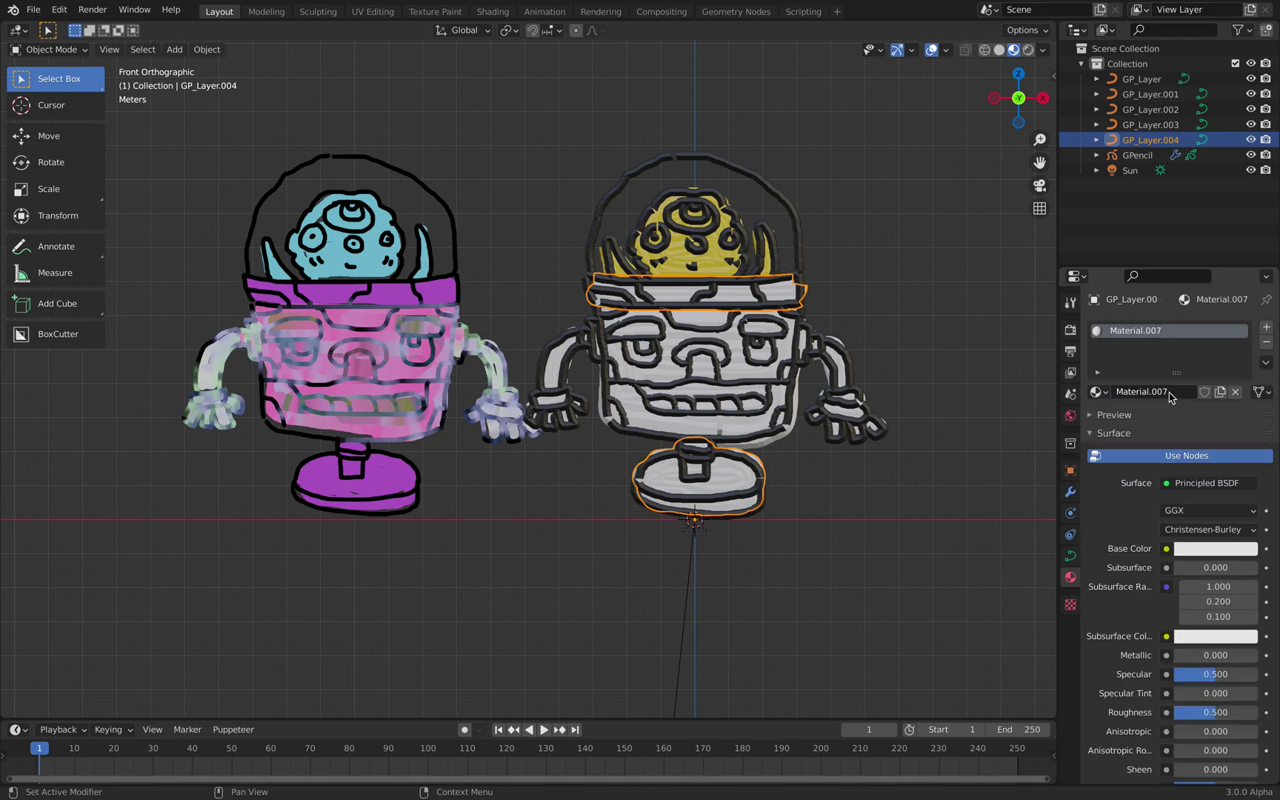
left_click(1204, 548)
left_click_drag(1164, 425, 1158, 413)
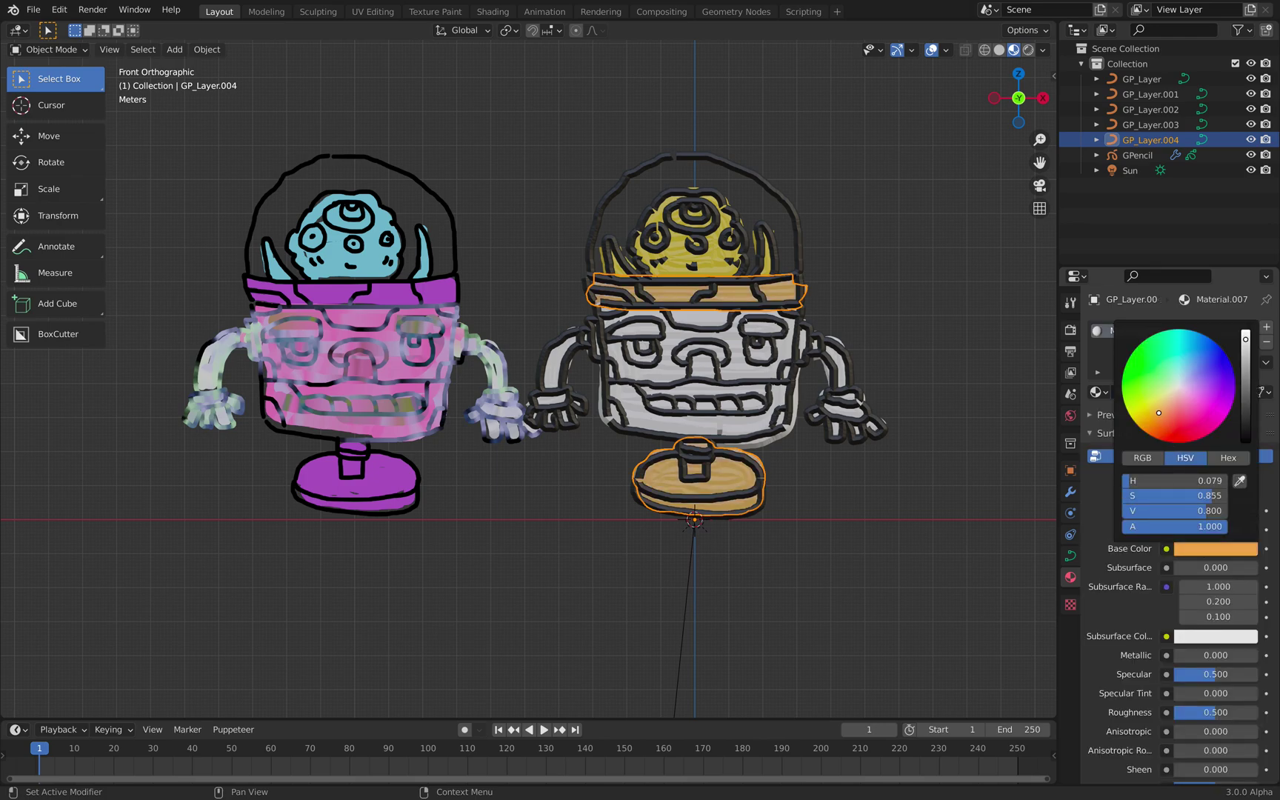
Step: Give the face curve, GP_Layer.002, a new material with a turquoise base color
left_click(754, 372)
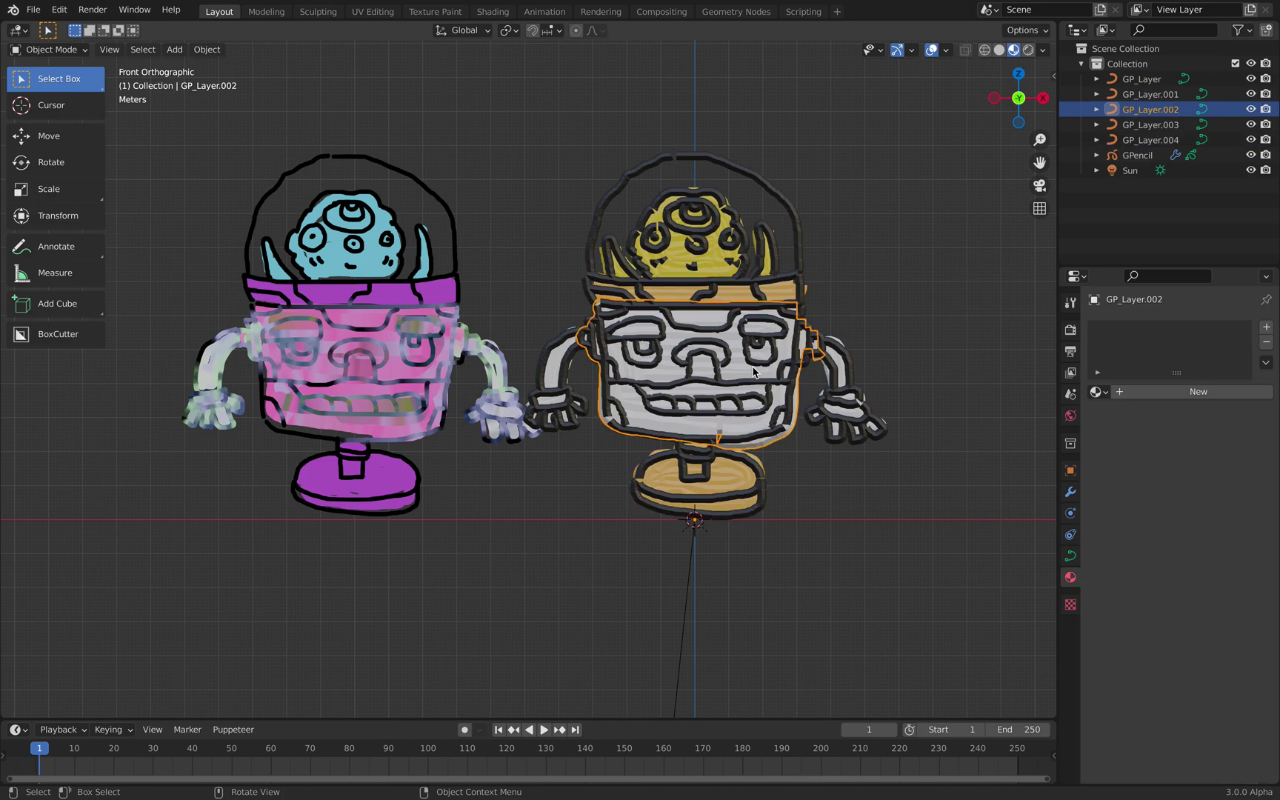
left_click(1157, 393)
left_click(1202, 554)
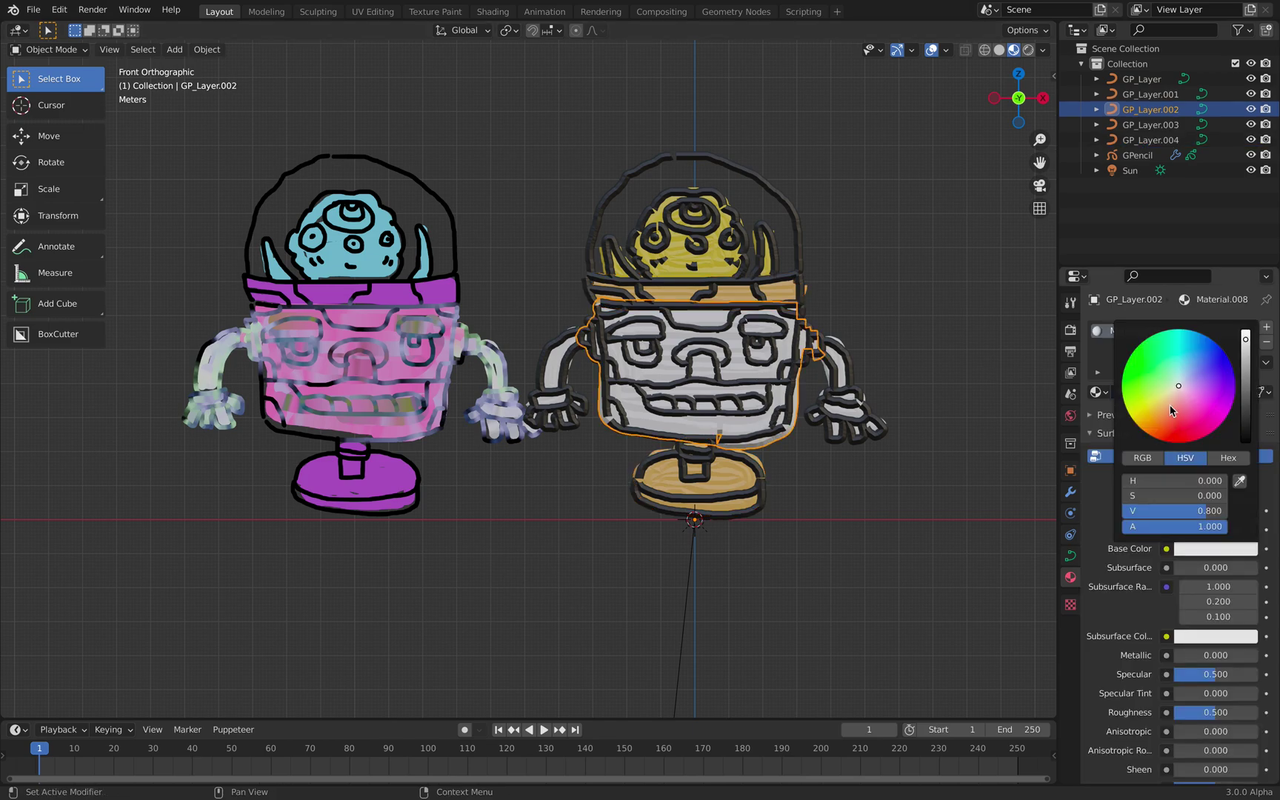
mouse_move(1174, 404)
left_mouse_down()
mouse_move(1155, 374)
mouse_move(1212, 360)
mouse_move(1174, 352)
left_mouse_up()
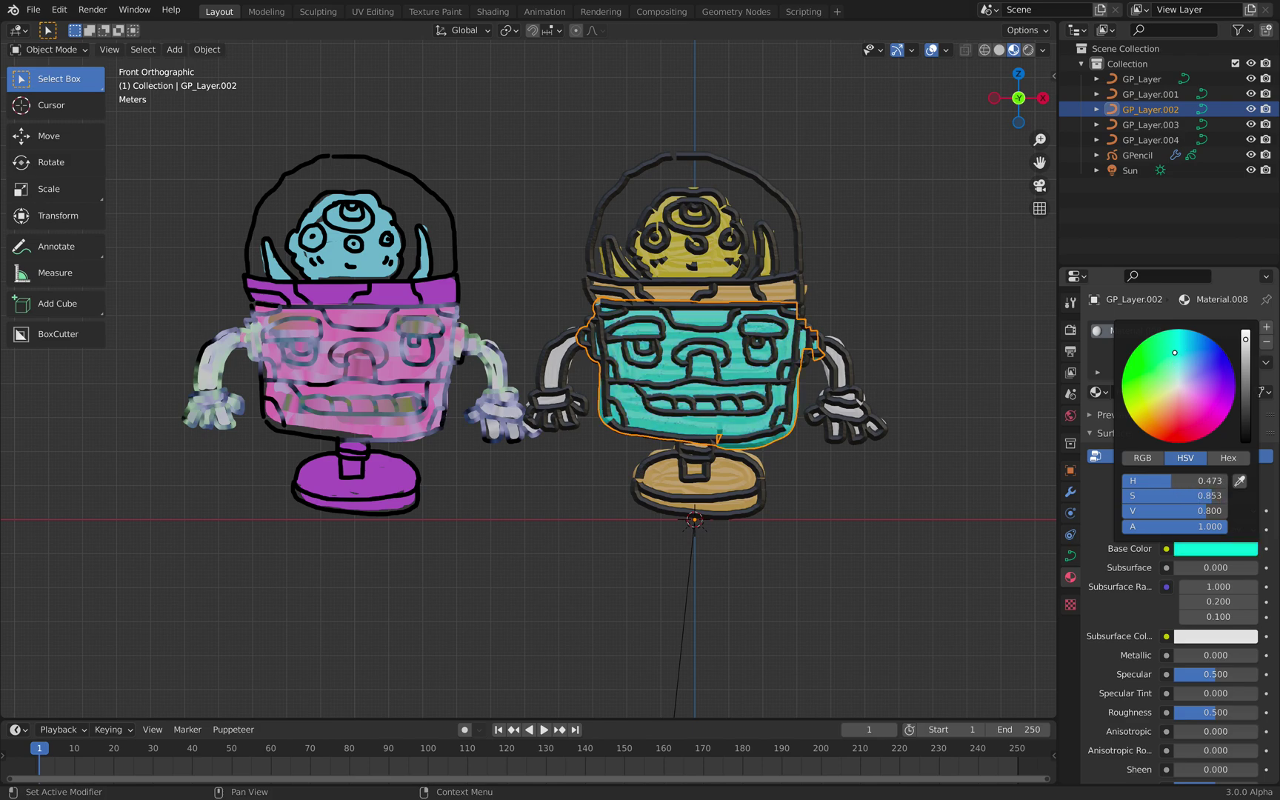
Step: Give the arms curve, GP_Layer.001, a new material with a salmon-orange base color and save the file
left_click(842, 361)
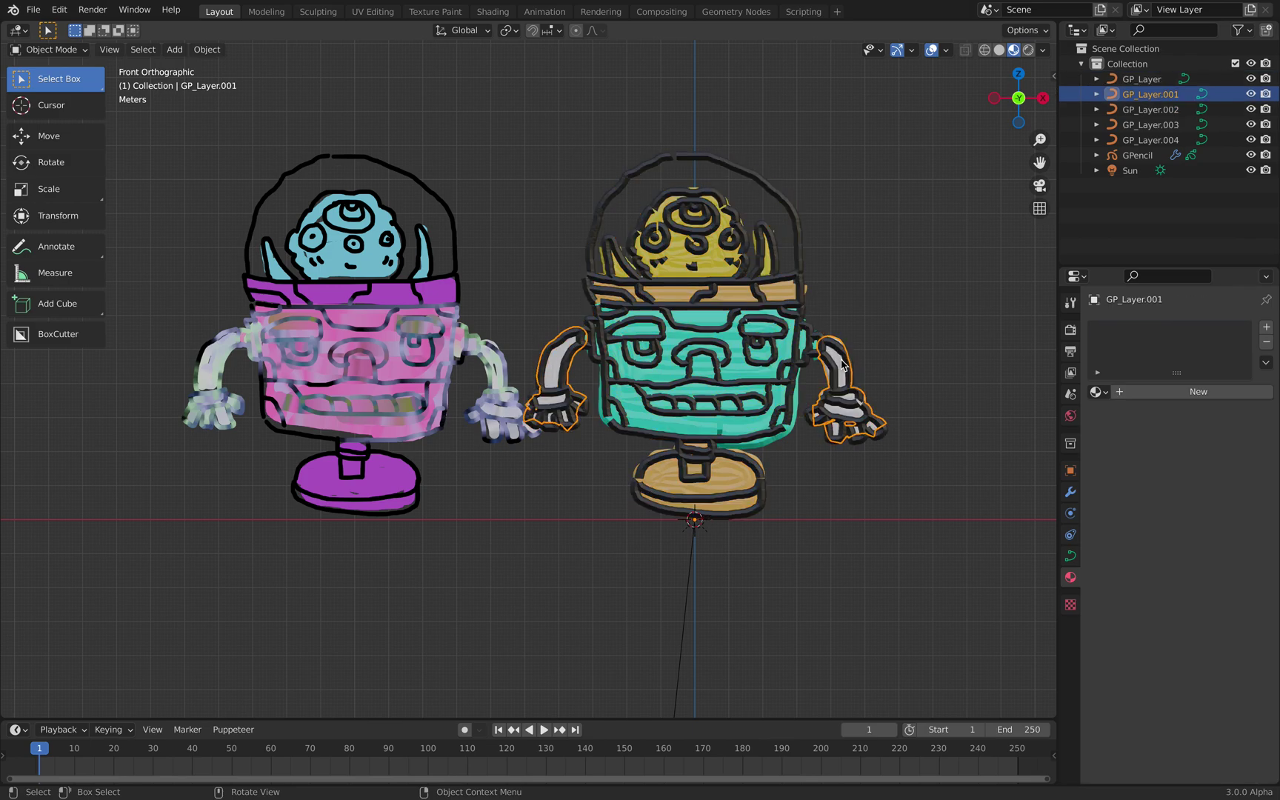
left_click(1162, 392)
left_click(1183, 548)
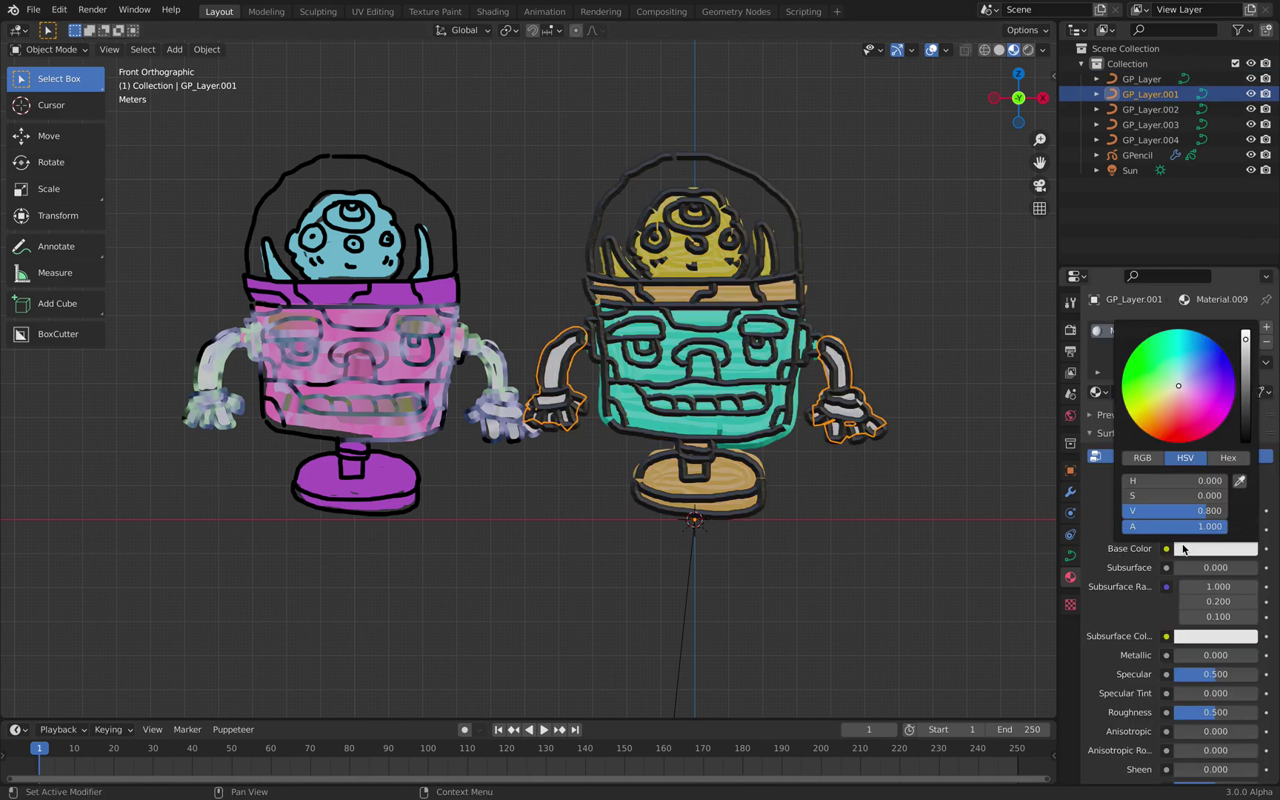
left_click_drag(1168, 421, 1167, 410)
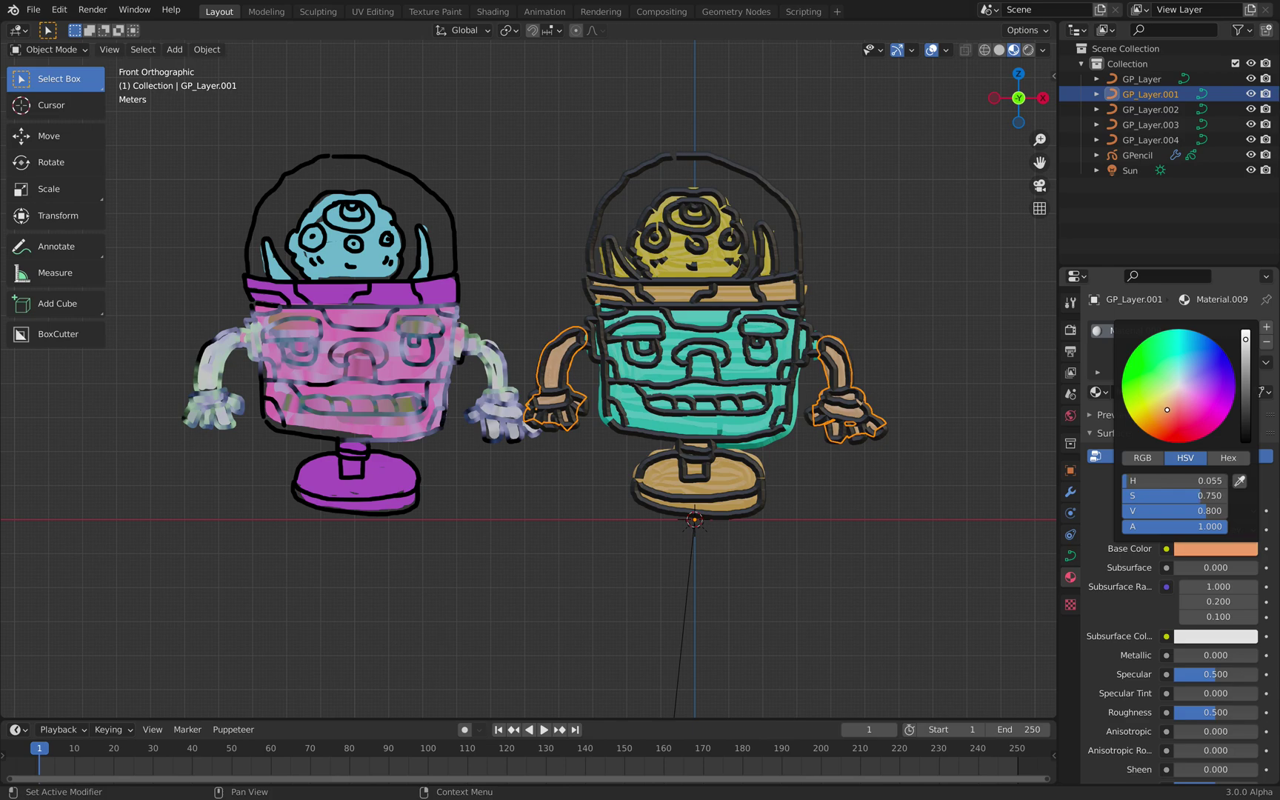
left_click(814, 404)
middle_click_drag(814, 403, 810, 412)
scroll(812, 412, "up", 2)
key("ctrl+s")
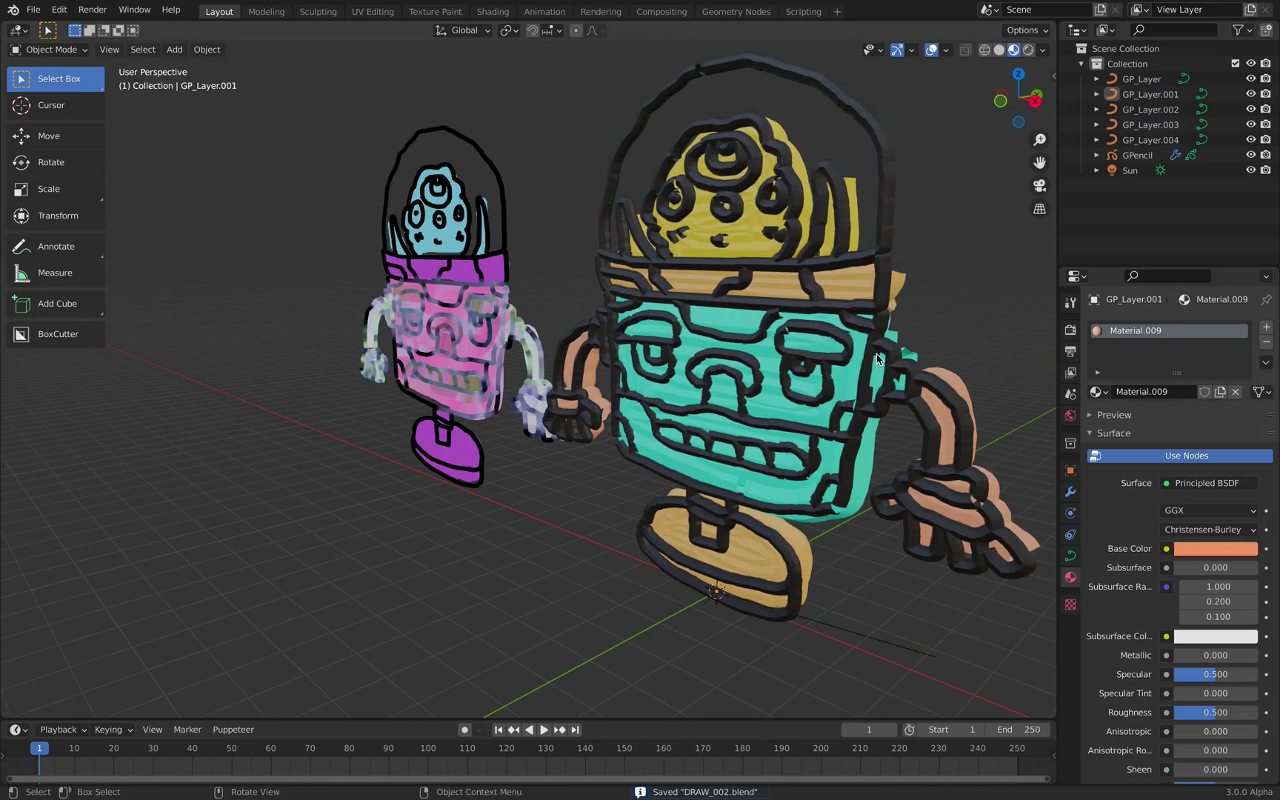
Step: Move the black GP_Layer outline along the Y axis to the back of the fill curves
left_click(881, 358)
middle_click_drag(889, 186, 669, 329)
left_click(696, 326)
key("g")
key("y")
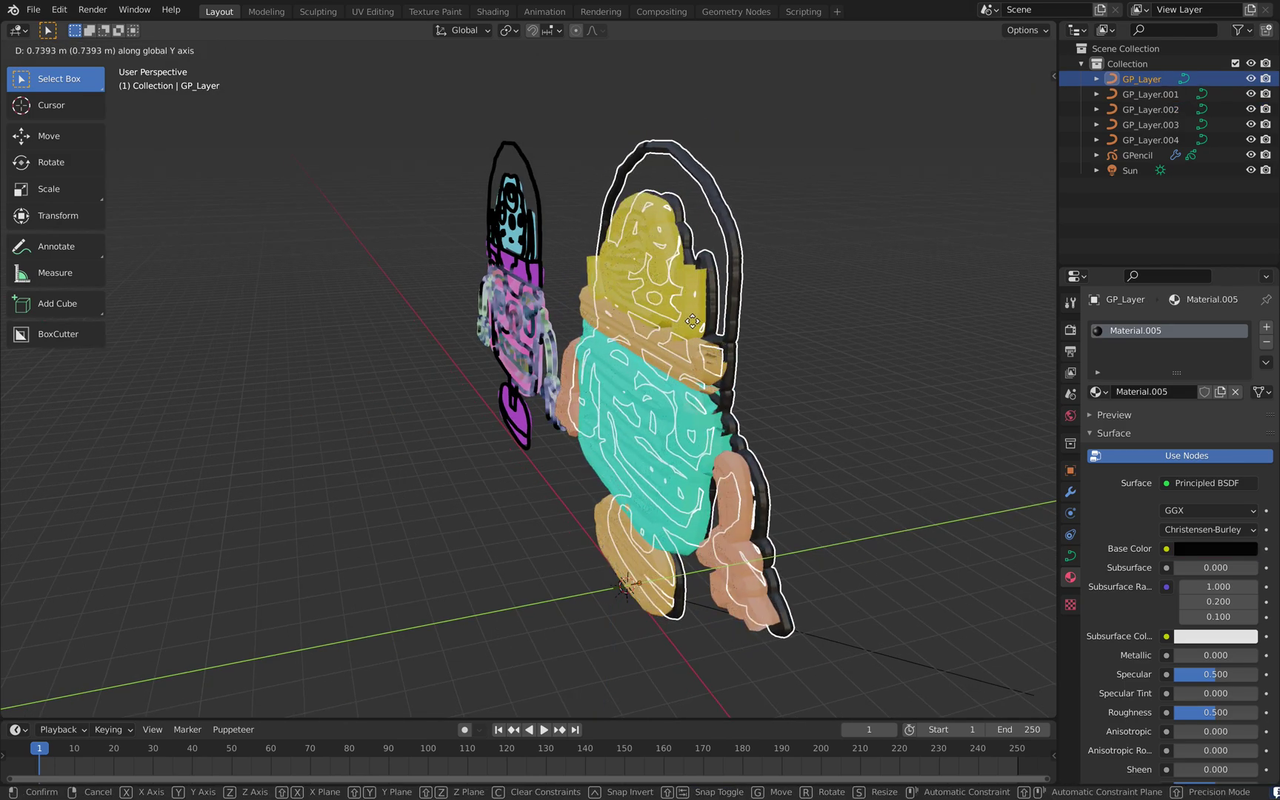
left_click(684, 323)
Step: Duplicate the black outline, place the copy about 0.68 m along negative Y in front of the fill curves, and save the file
key("shift+d")
key("y")
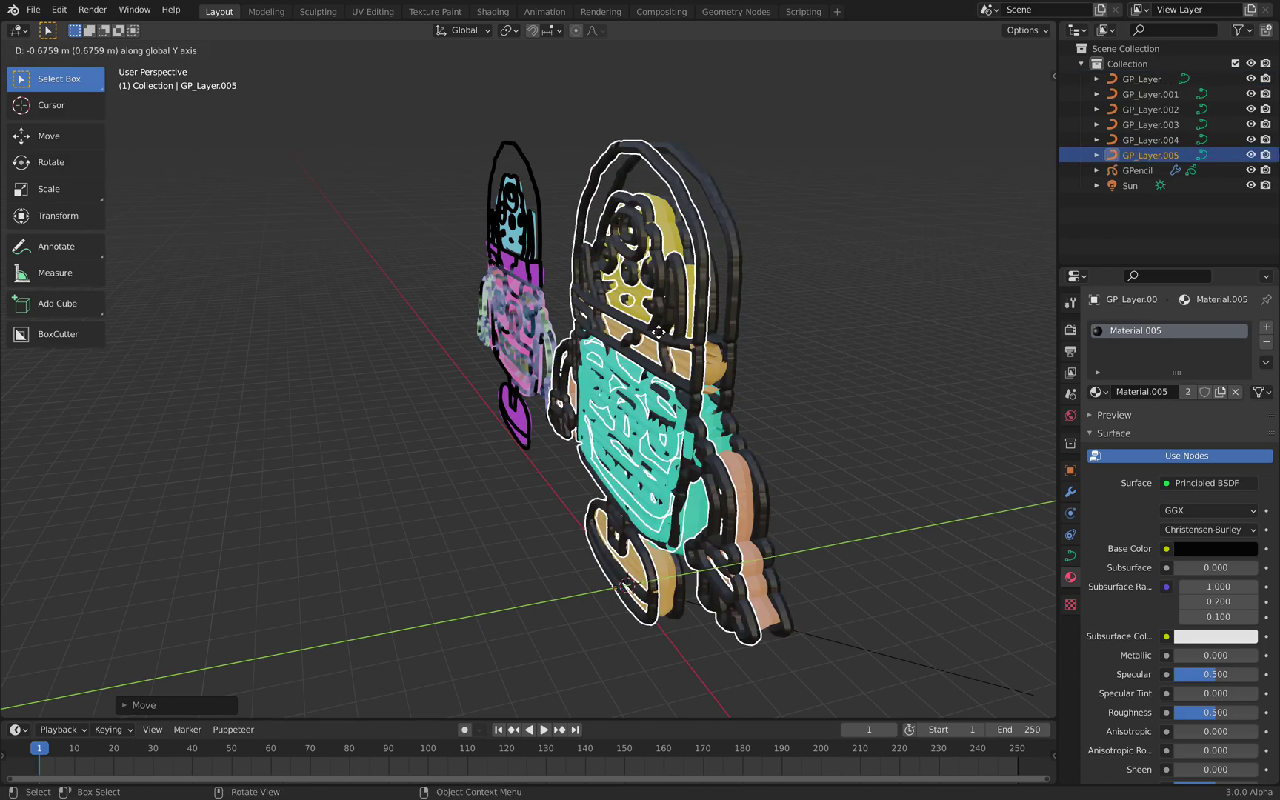
left_click(656, 332)
middle_click_drag(805, 292, 911, 249)
left_click(977, 142)
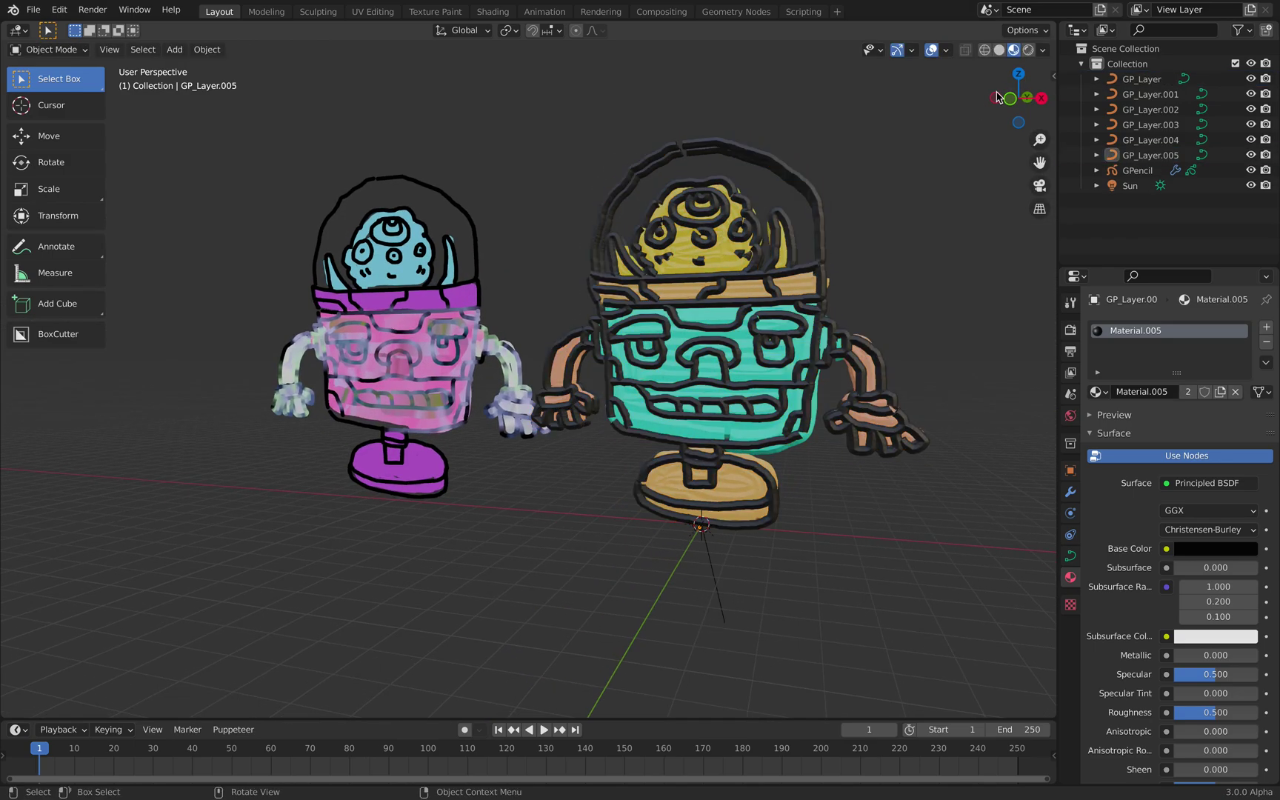
left_click(1012, 99)
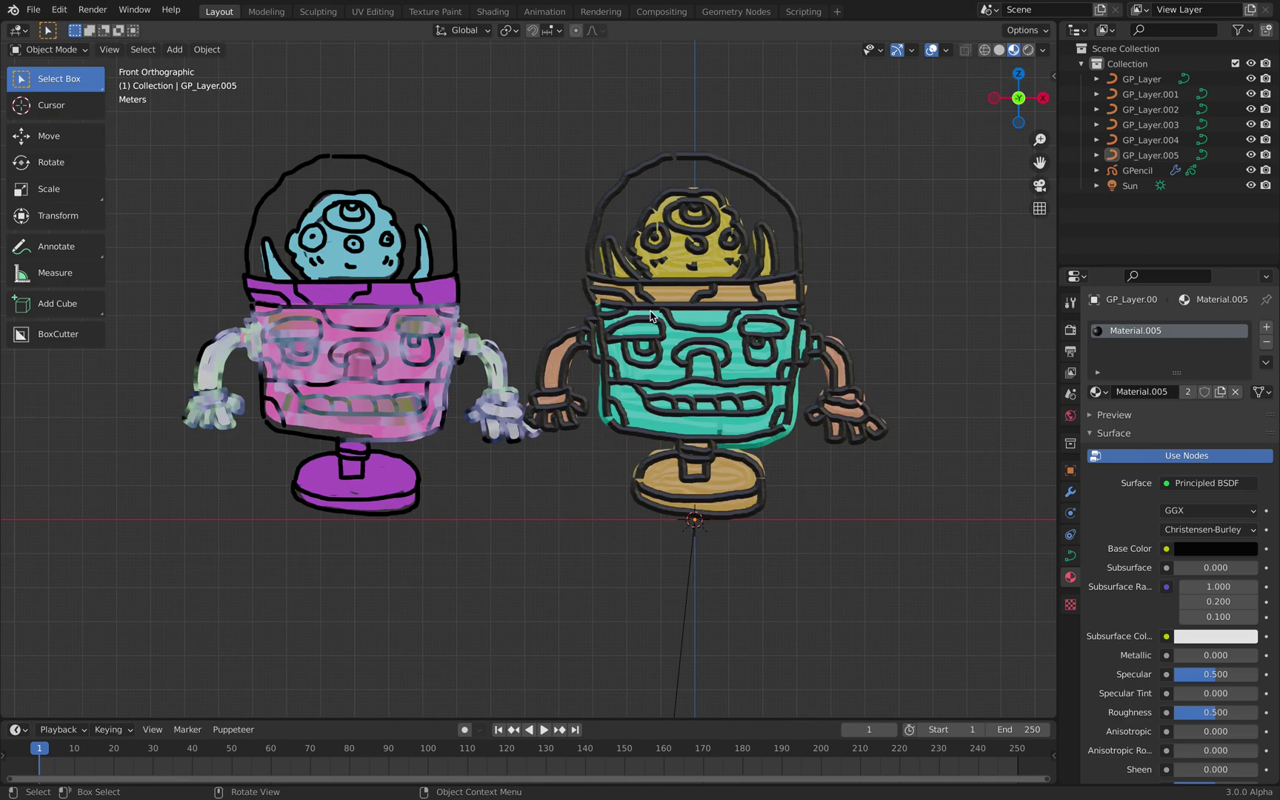
middle_click_drag(746, 232, 629, 181)
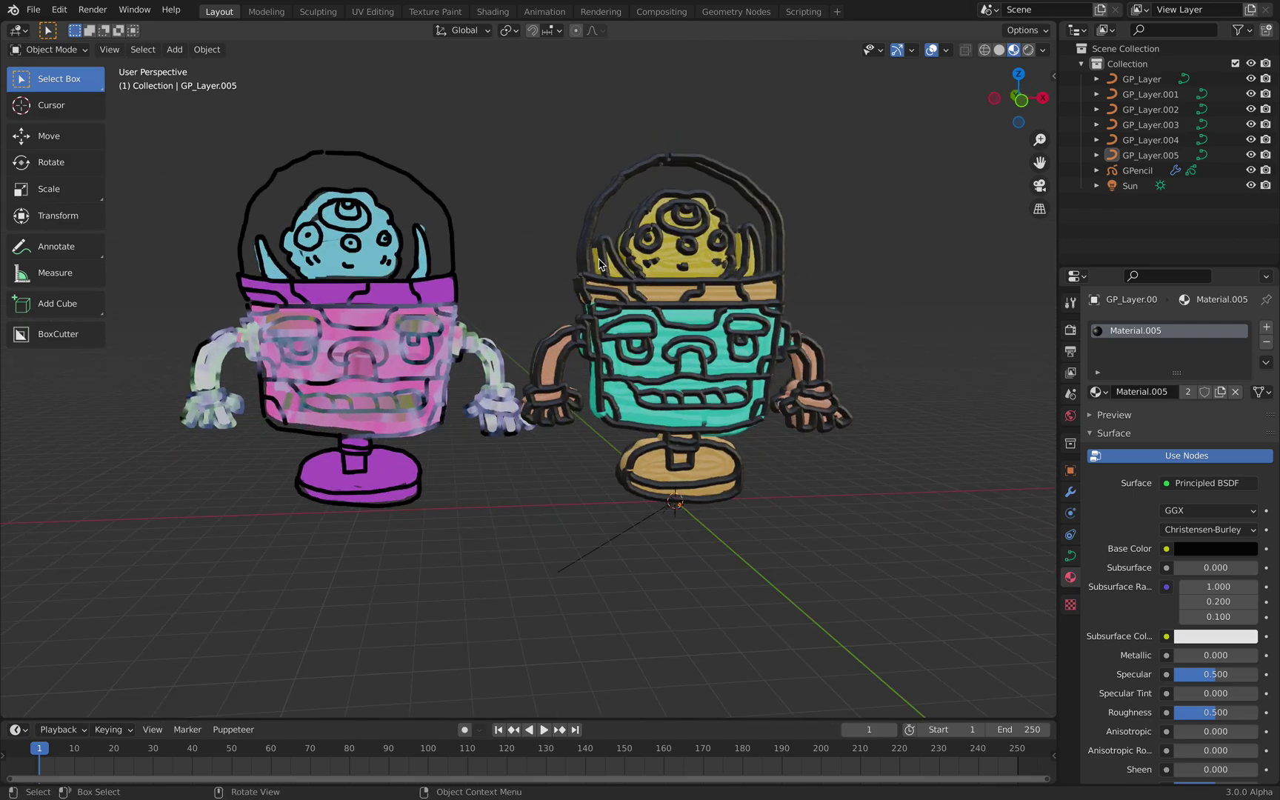
key("ctrl+s")
middle_click_drag(771, 233, 800, 215)
left_click(1020, 100)
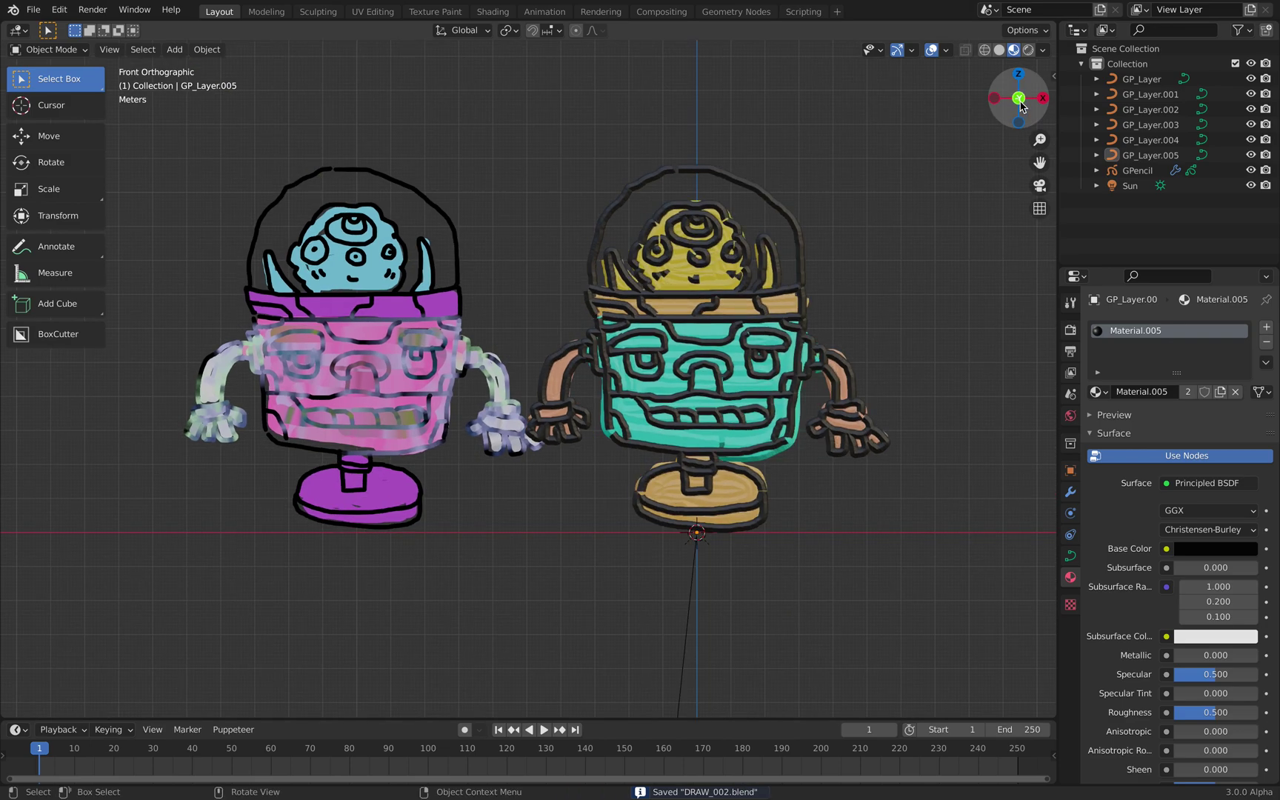
Step: Select the GPencil object and clear its location to return it to the world origin
middle_click_drag(476, 283, 580, 303, "shift")
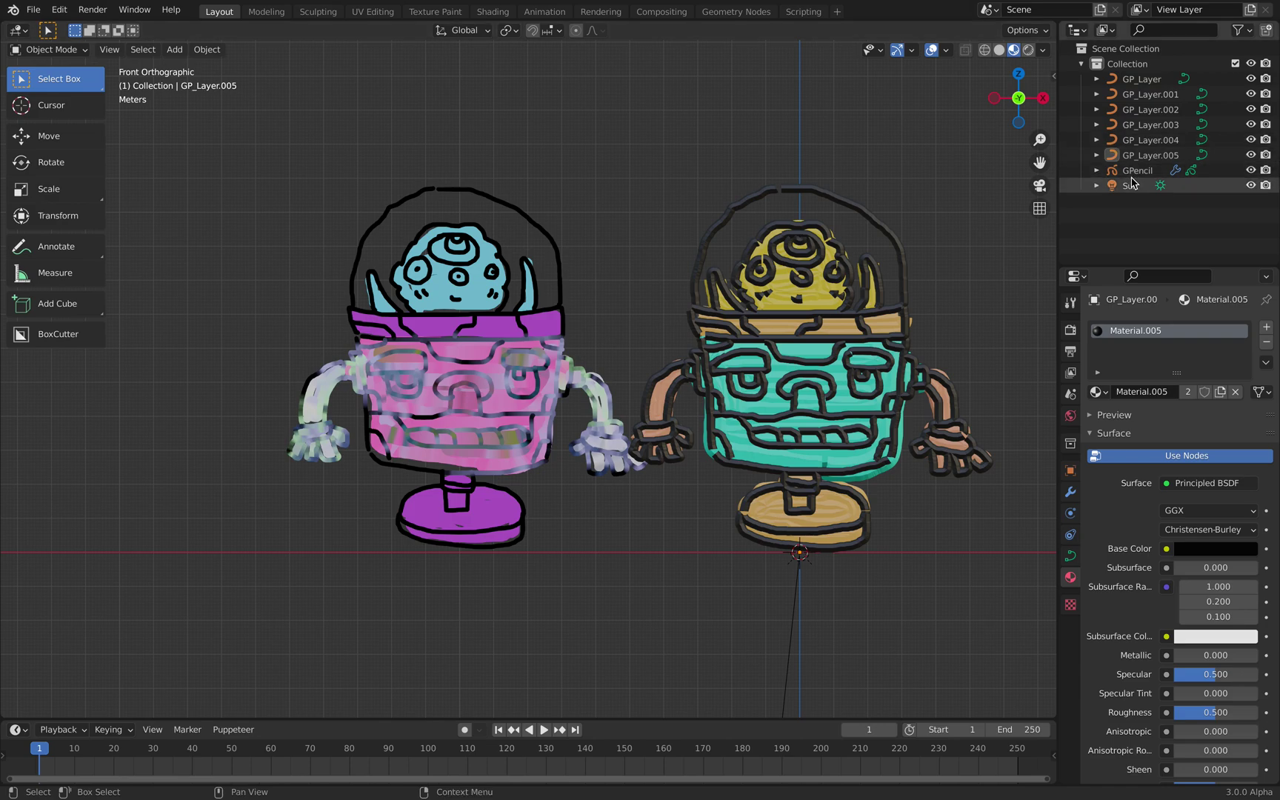
left_click(1085, 171)
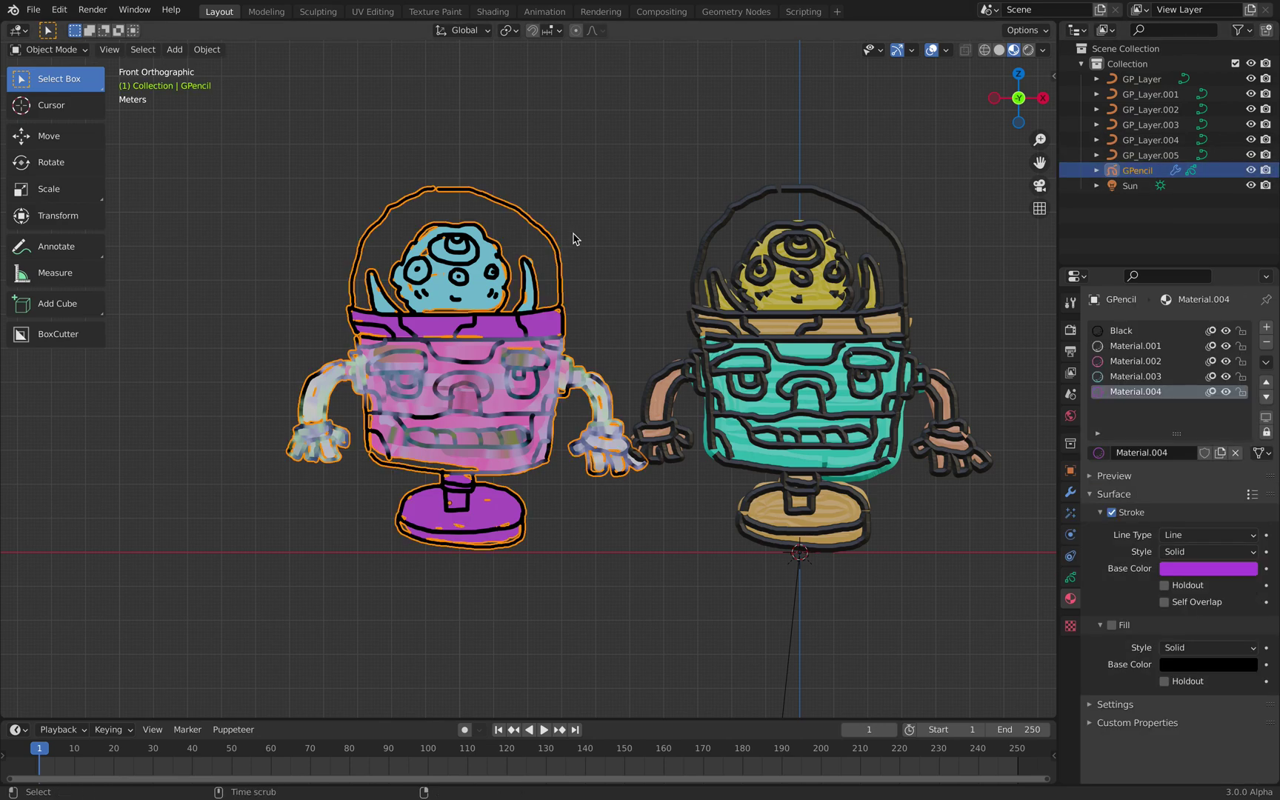
key("alt+g")
middle_click_drag(724, 267, 594, 254, "shift")
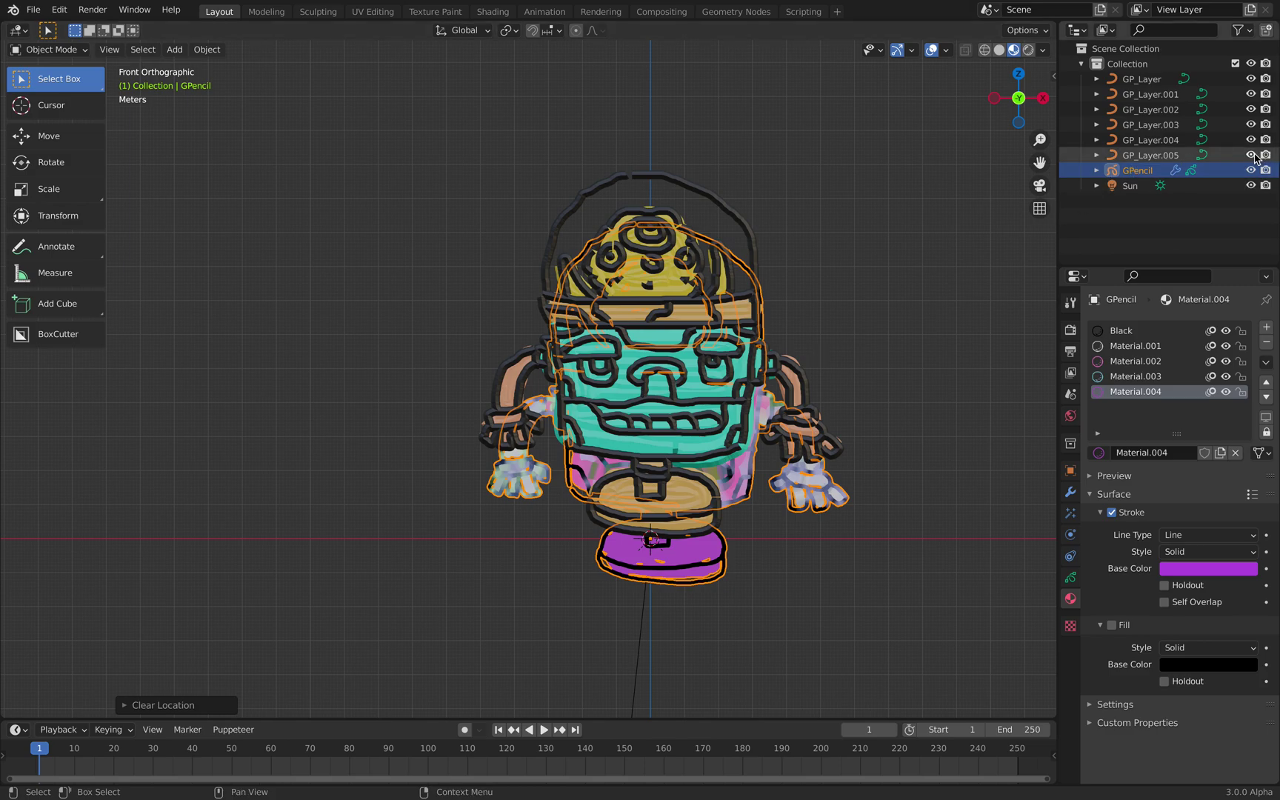
Step: Move all six GP_Layer curves into a new collection named Collection 2 and hide that collection
left_click_drag(1161, 155, 1155, 74)
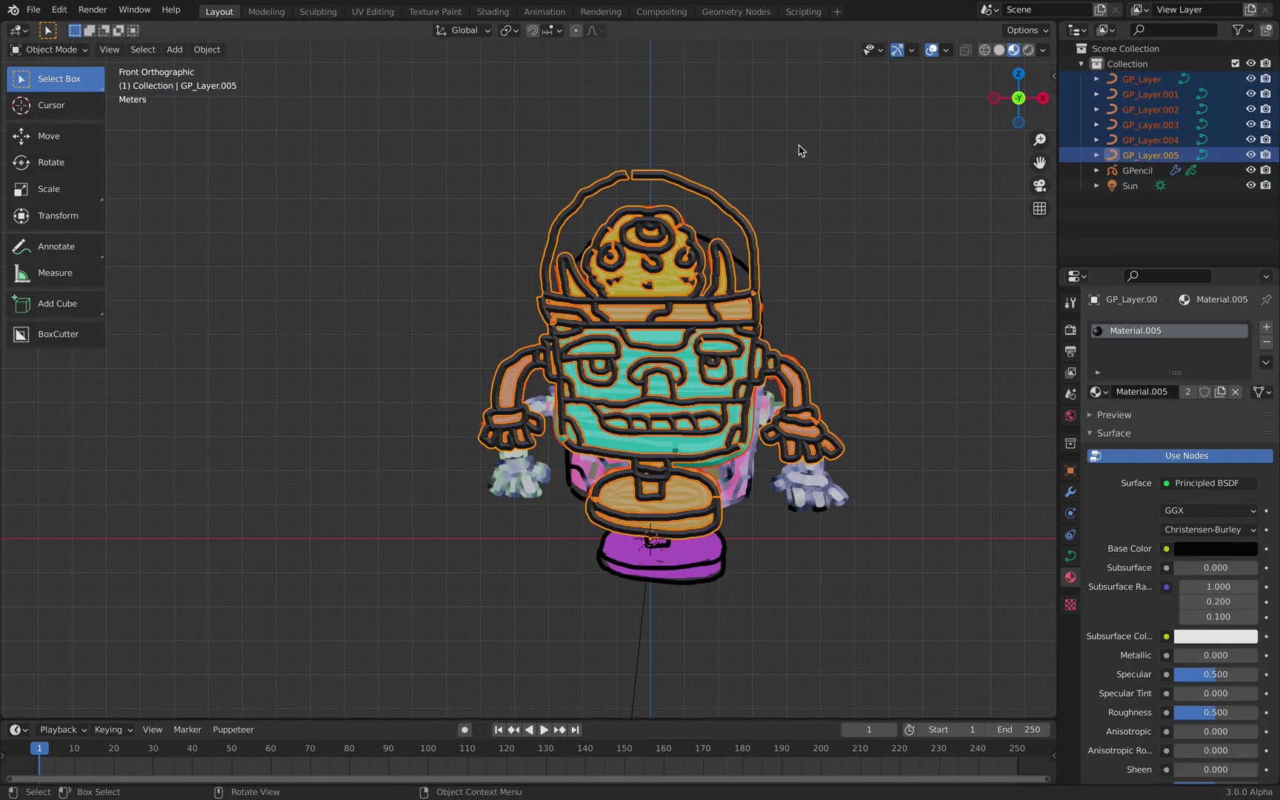
key("m")
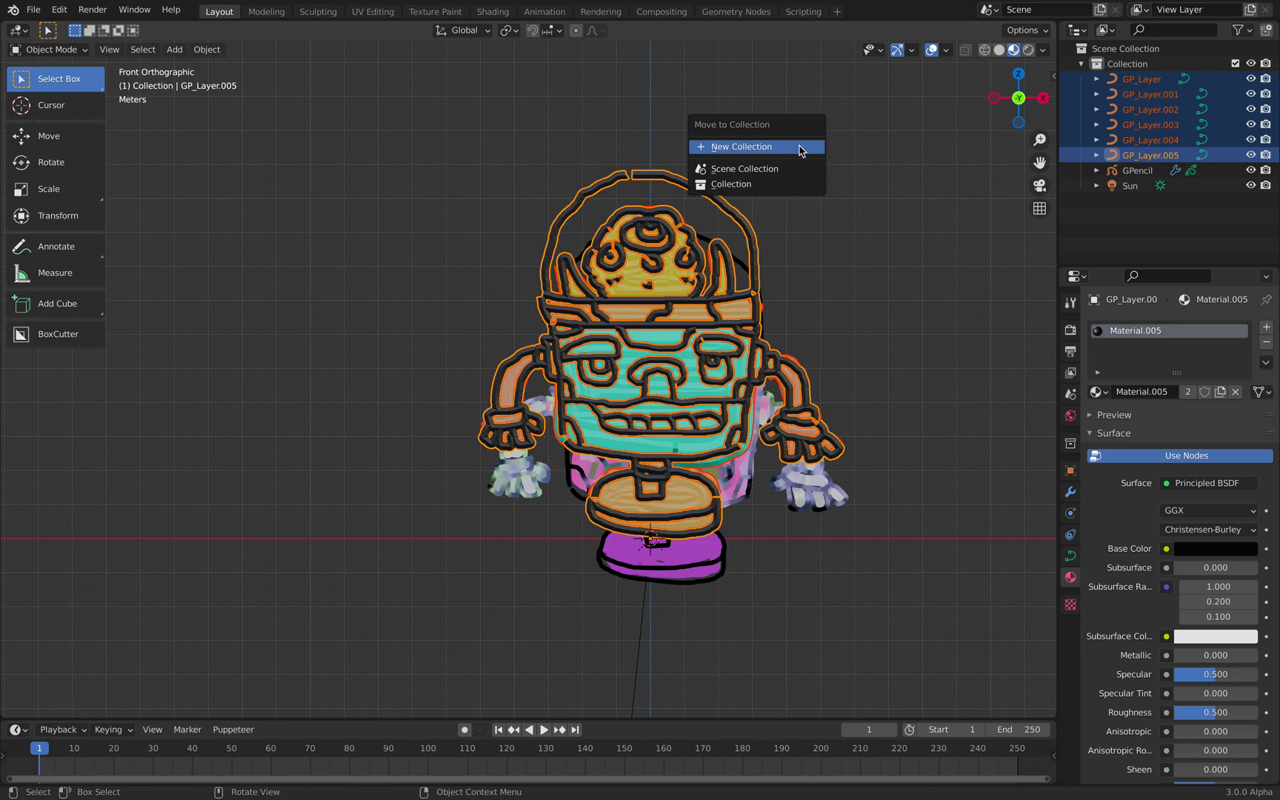
left_click(799, 147)
left_click(805, 190)
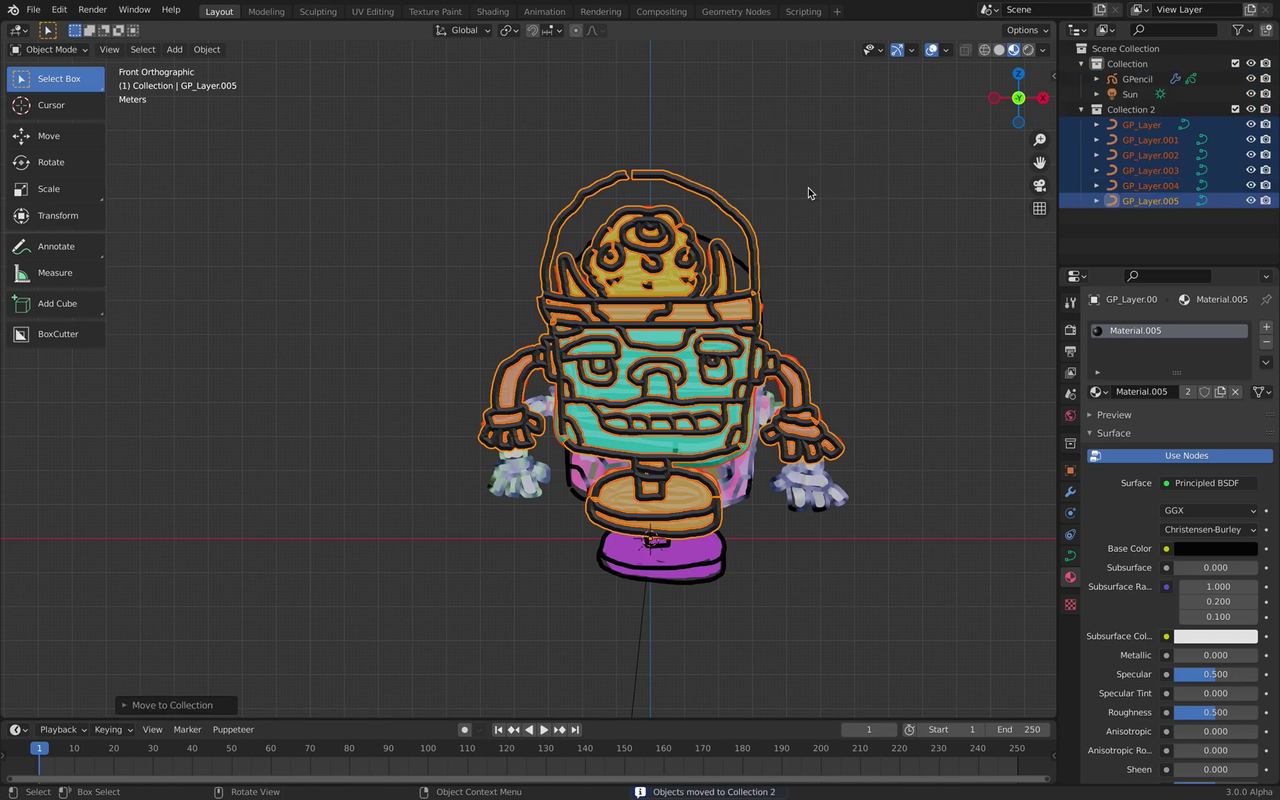
left_click(1251, 110)
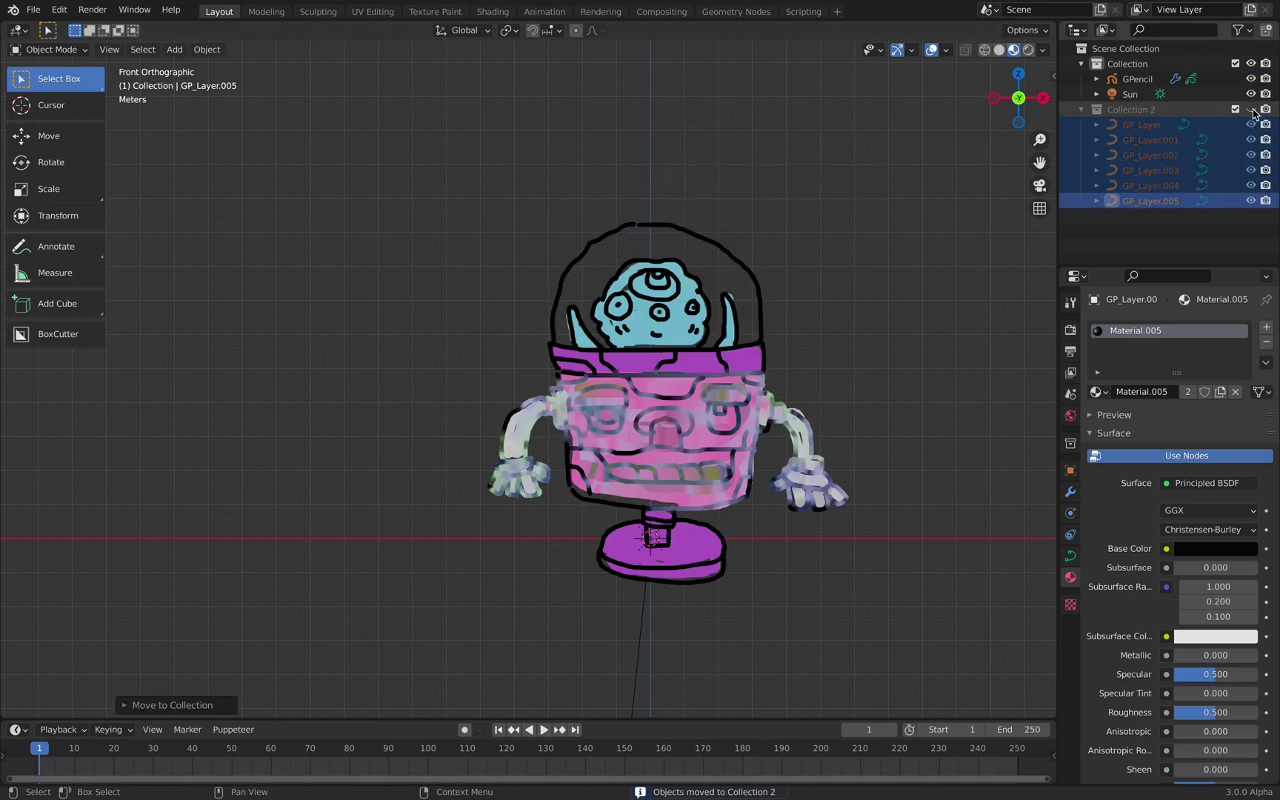
Step: Select the Grease Pencil robot, frame it in the view, and switch the viewport to Solid shading
left_click(806, 329)
key("KP_Decimal")
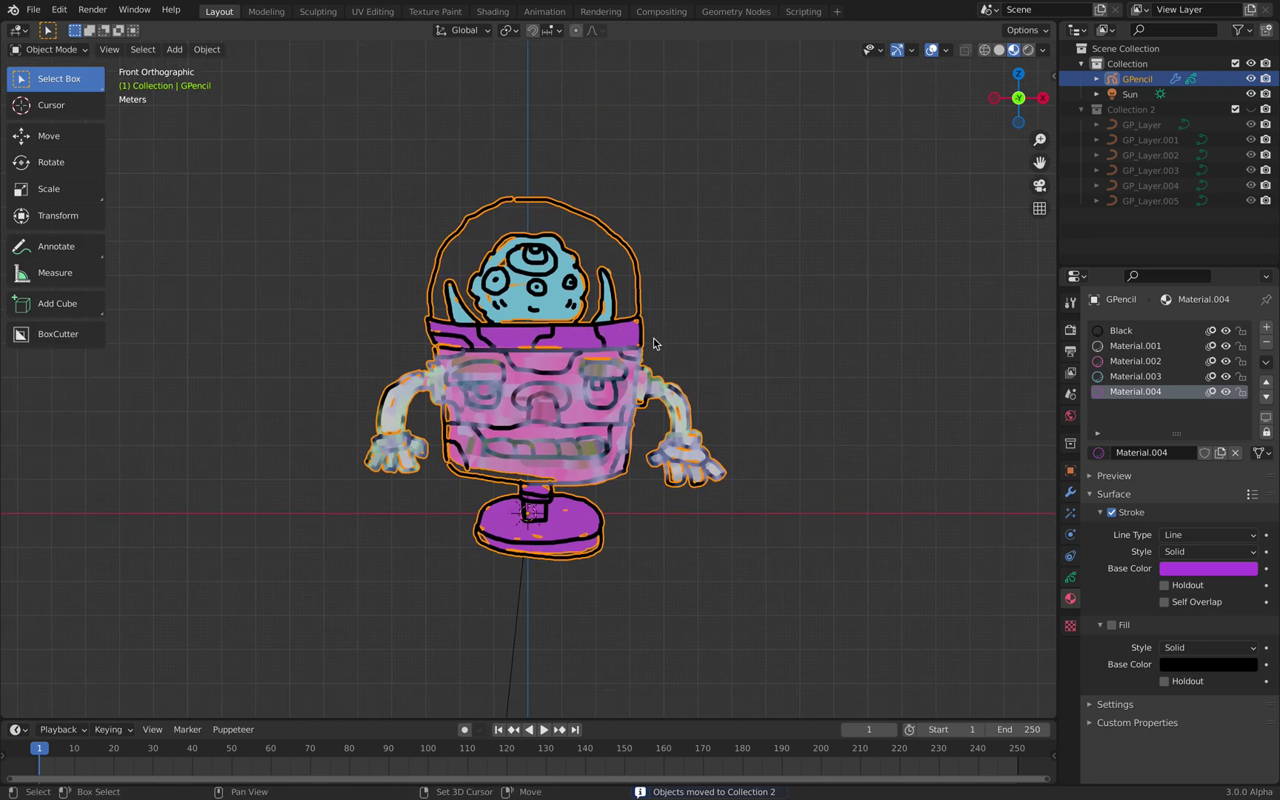
left_click(999, 50)
scroll(922, 256, "up", 1)
Step: Add a new Grease Pencil layer directly above GP_Layer.004
left_click(1070, 577)
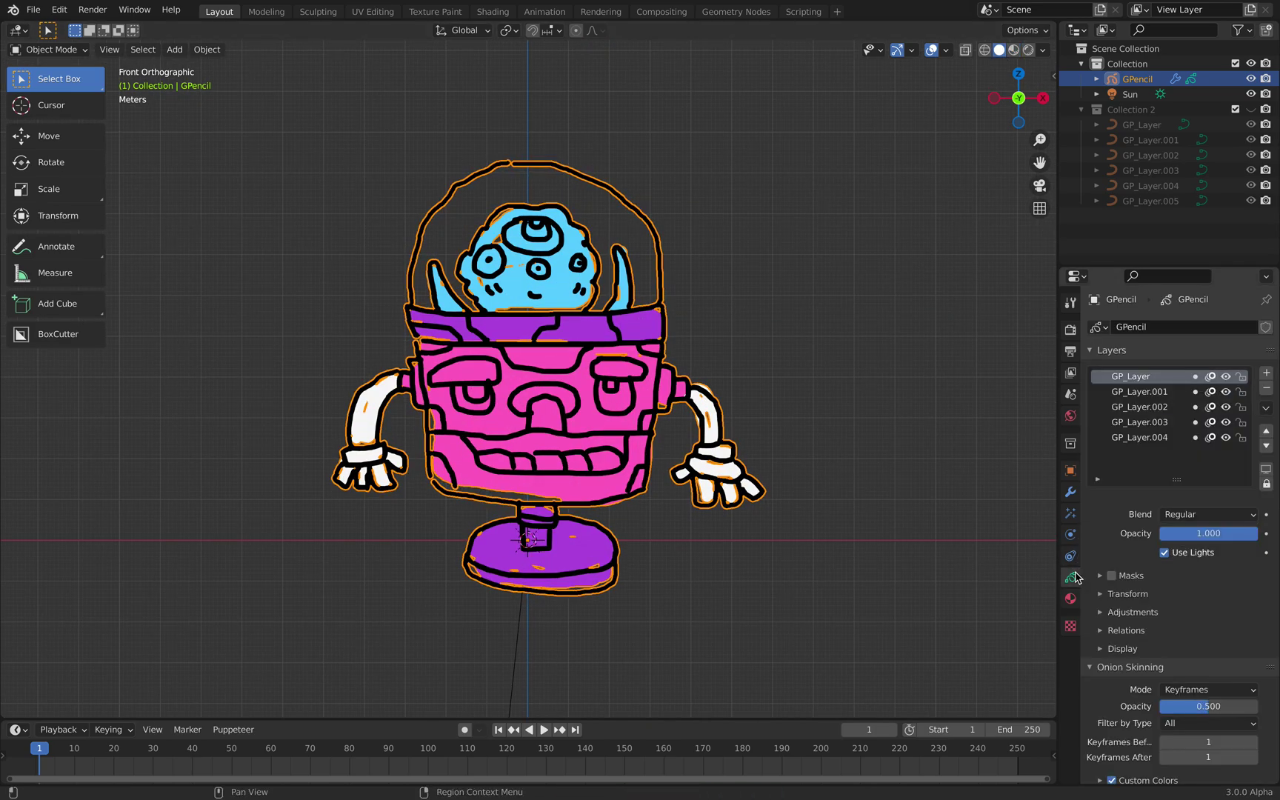
left_click(1165, 438)
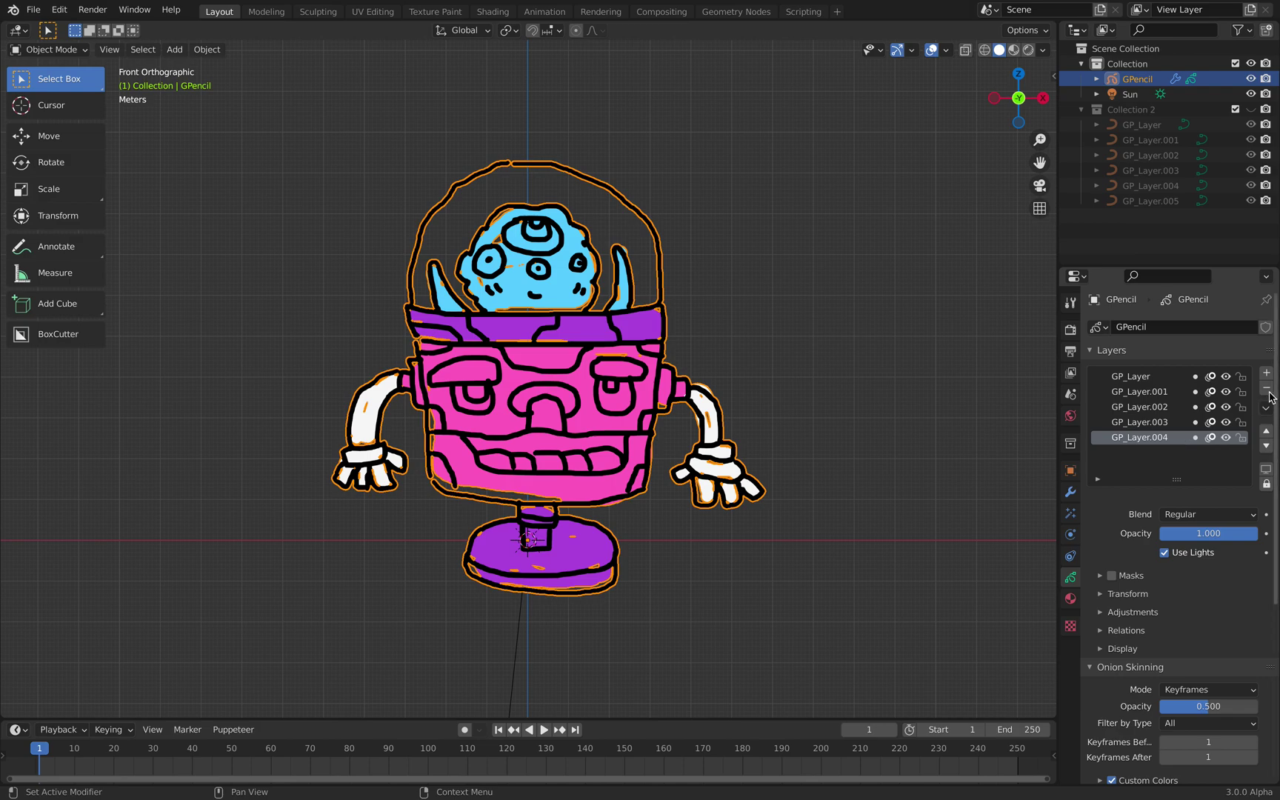
left_click(1266, 373)
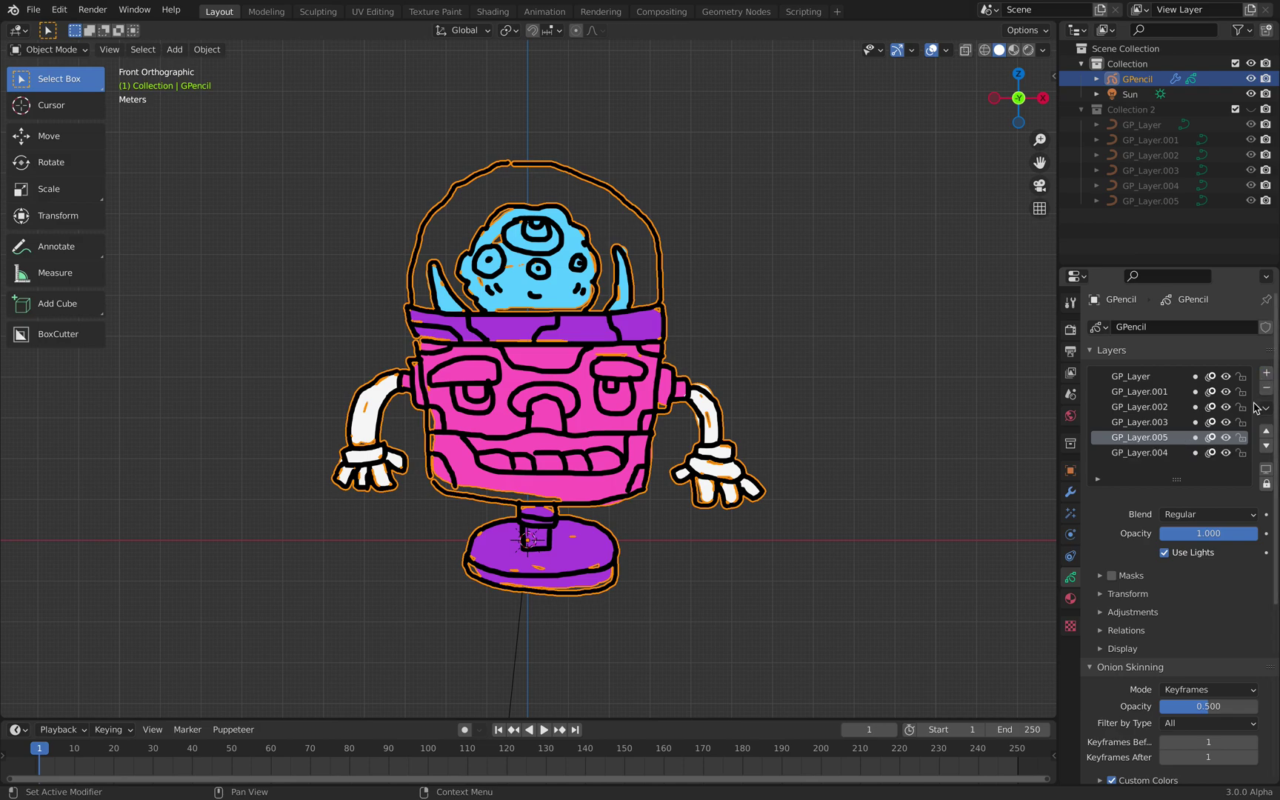
Step: Move GP_Layer.005 beneath GP_Layer.004 in the layer stack and save the file
left_click(1266, 446)
key("ctrl+s")
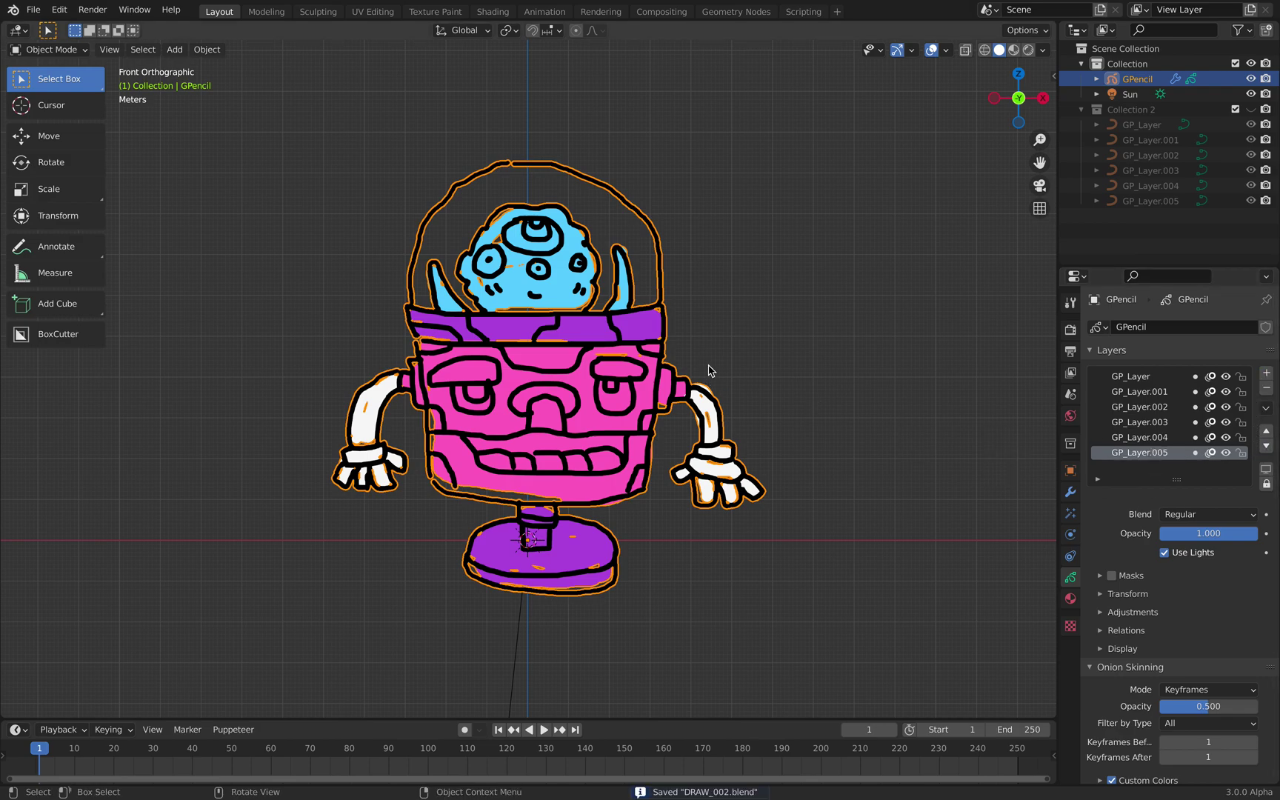
Step: Add a new material to the Grease Pencil object and set its stroke base color to bright yellow
left_click(1070, 598)
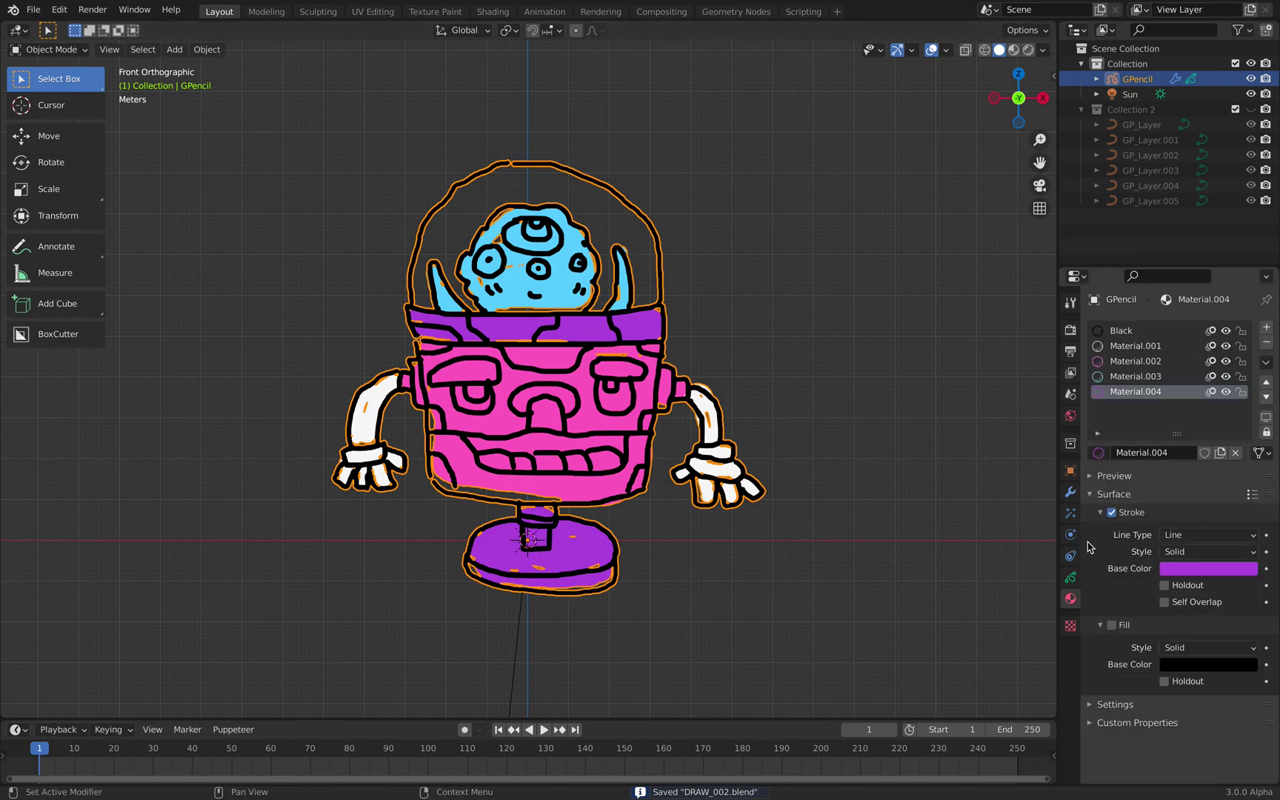
left_click(1265, 326)
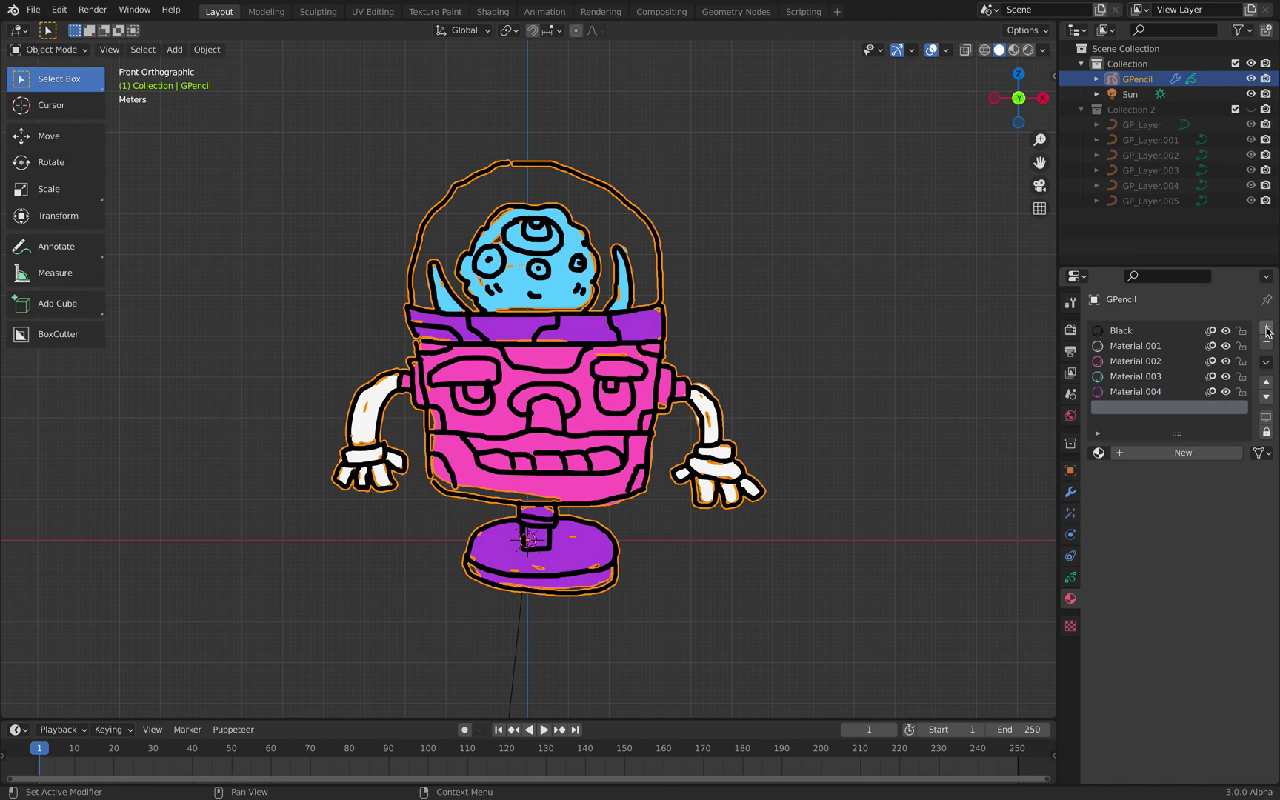
left_click(1190, 453)
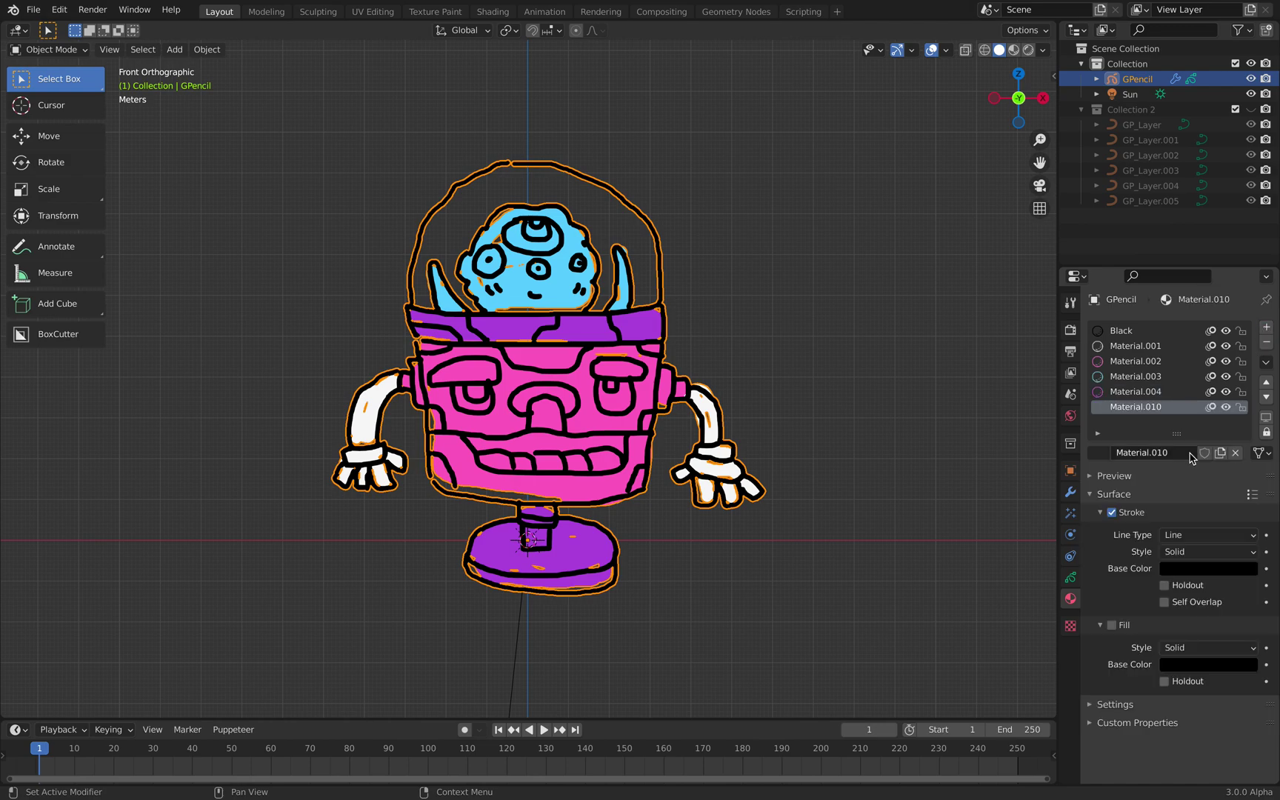
left_click(1191, 569)
left_click_drag(1244, 390, 1246, 356)
left_click_drag(1166, 406, 1137, 422)
Step: Switch the Grease Pencil robot to Draw Mode
scroll(561, 285, "up", 2)
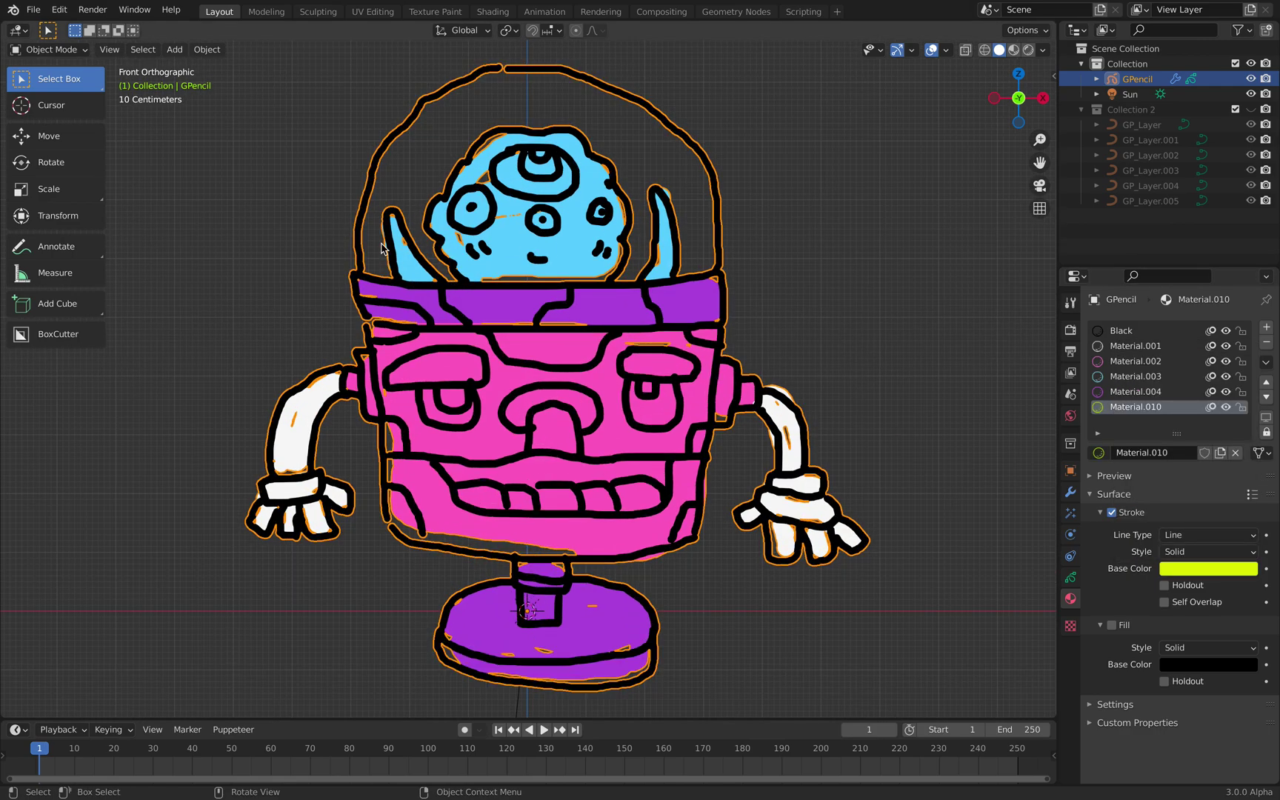
left_click(59, 50)
left_click(44, 119)
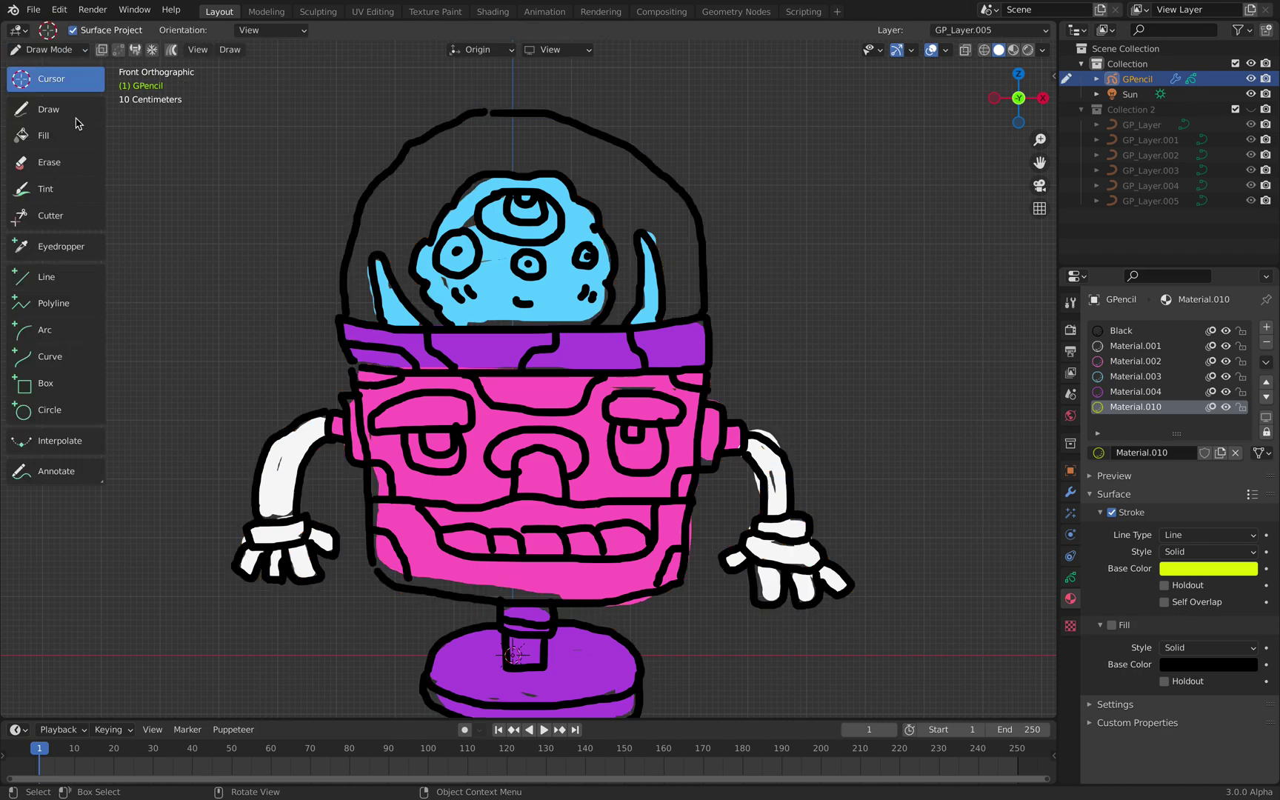
right_click(399, 213)
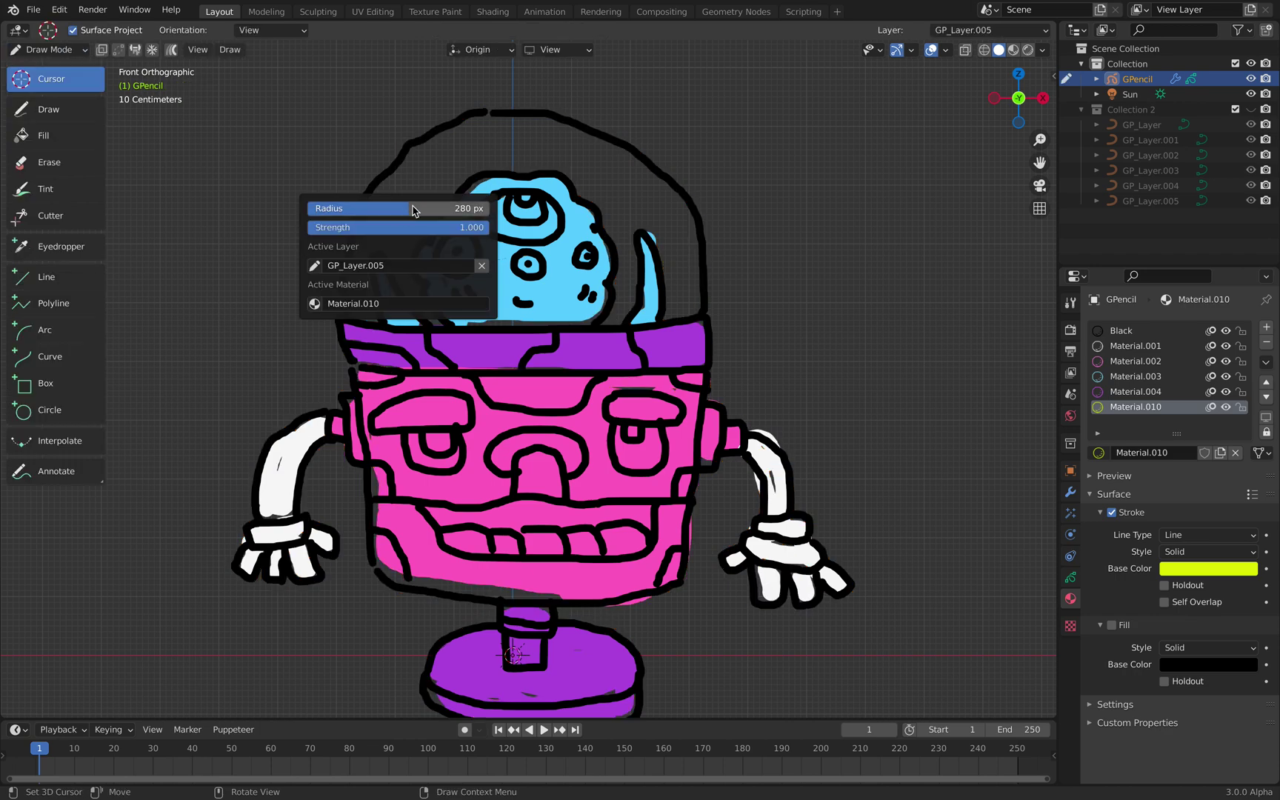
mouse_move(395, 214)
left_mouse_down()
mouse_move(367, 248)
mouse_move(382, 213)
mouse_move(382, 242)
mouse_move(427, 193)
left_mouse_up()
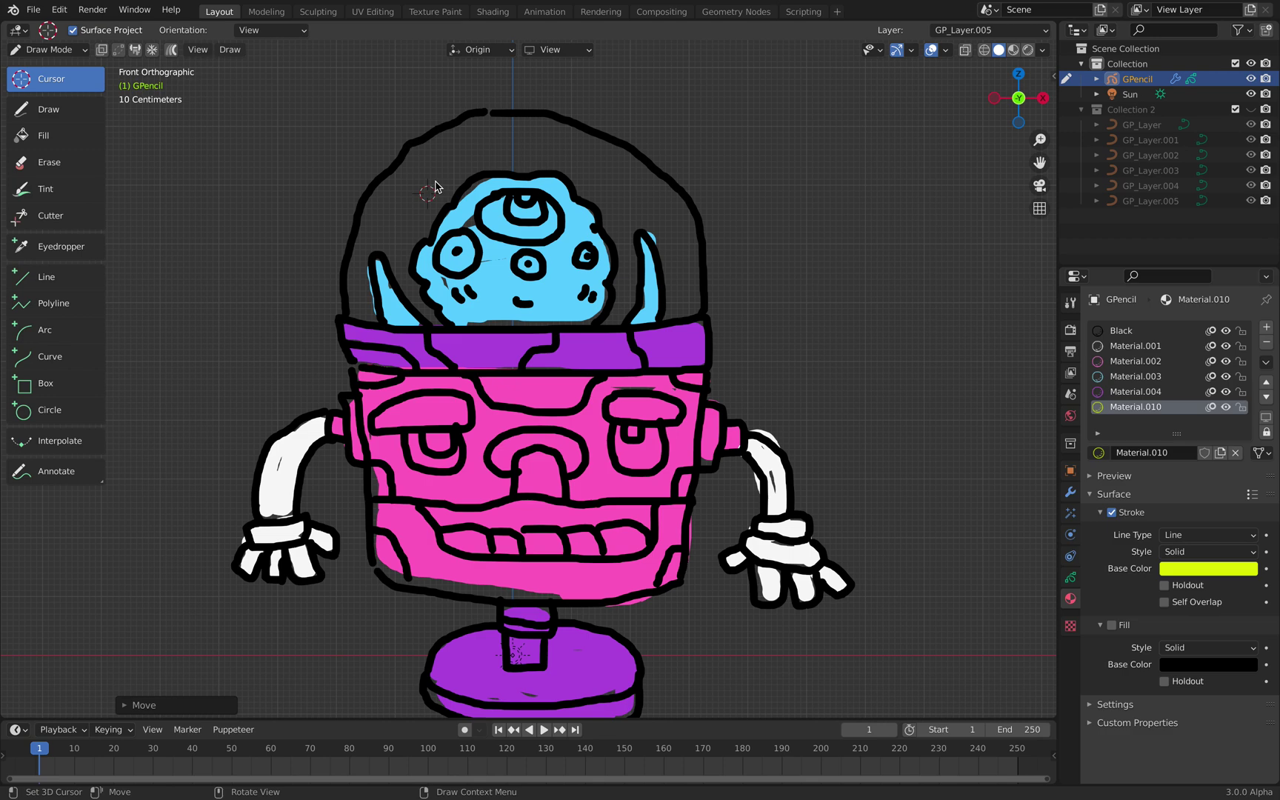
left_click_drag(492, 171, 655, 203)
left_click(1071, 577)
left_click(1226, 452)
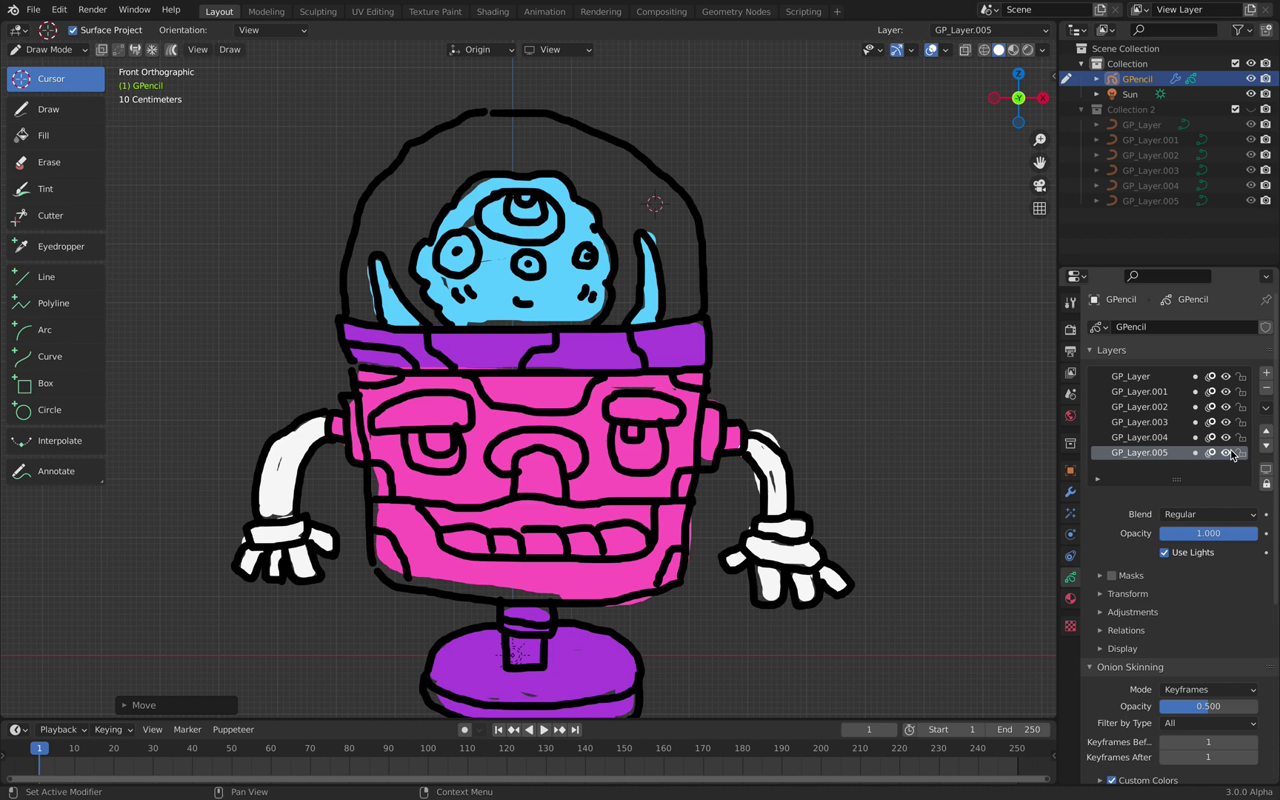
left_click(1070, 598)
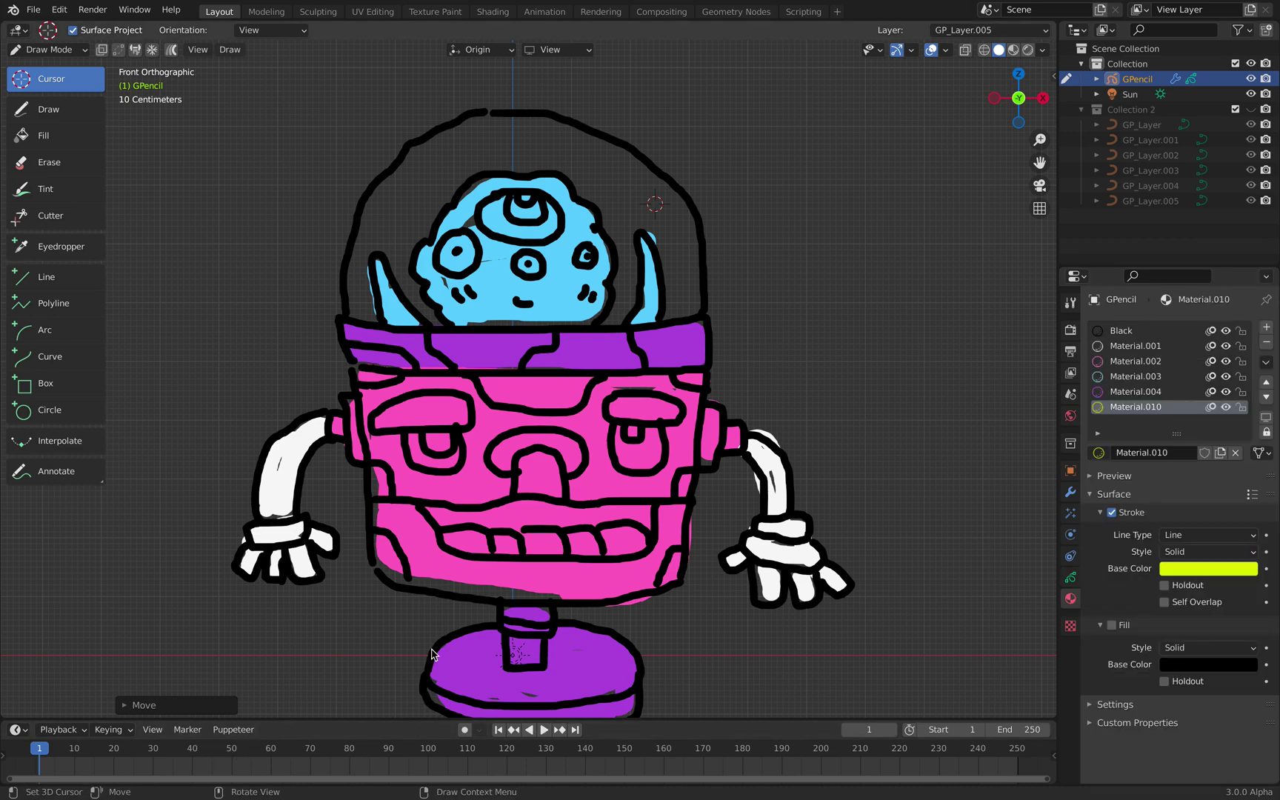
scroll(466, 611, "down", 2)
left_click(64, 51)
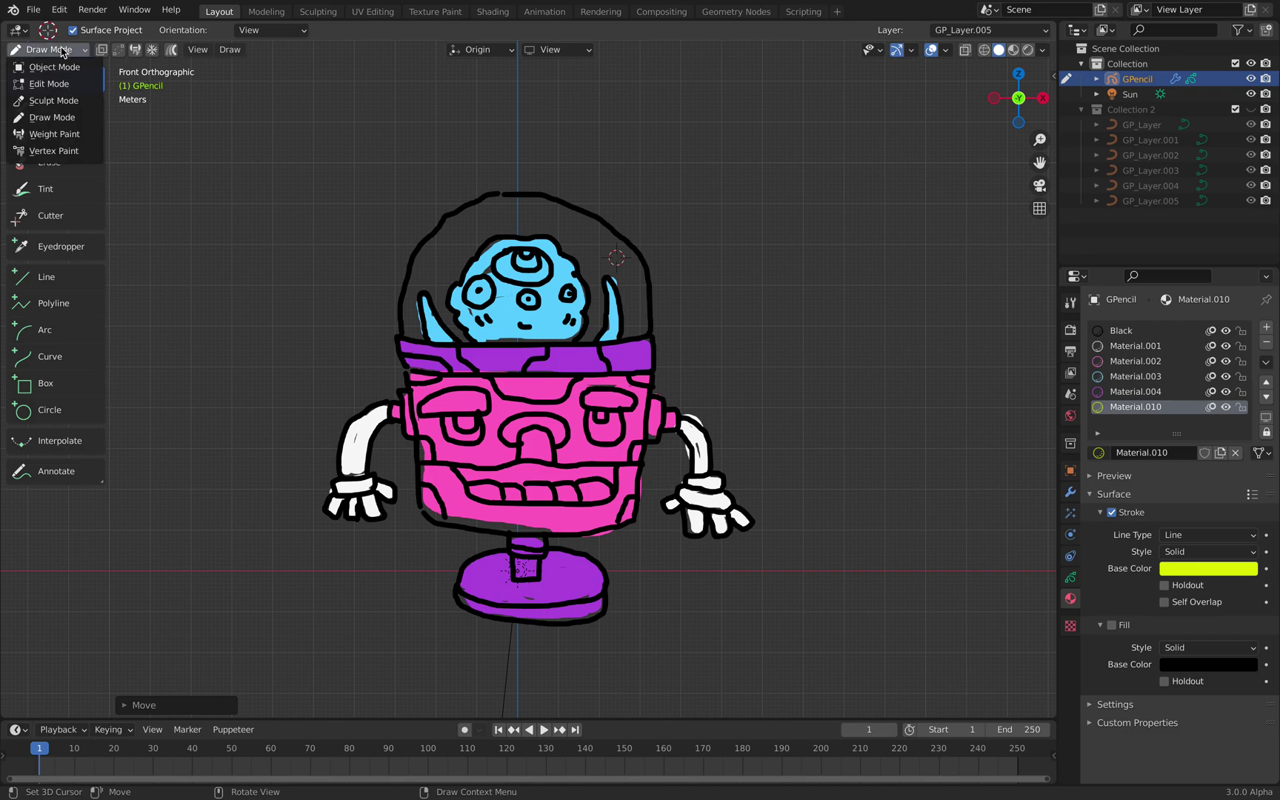
left_click(65, 66)
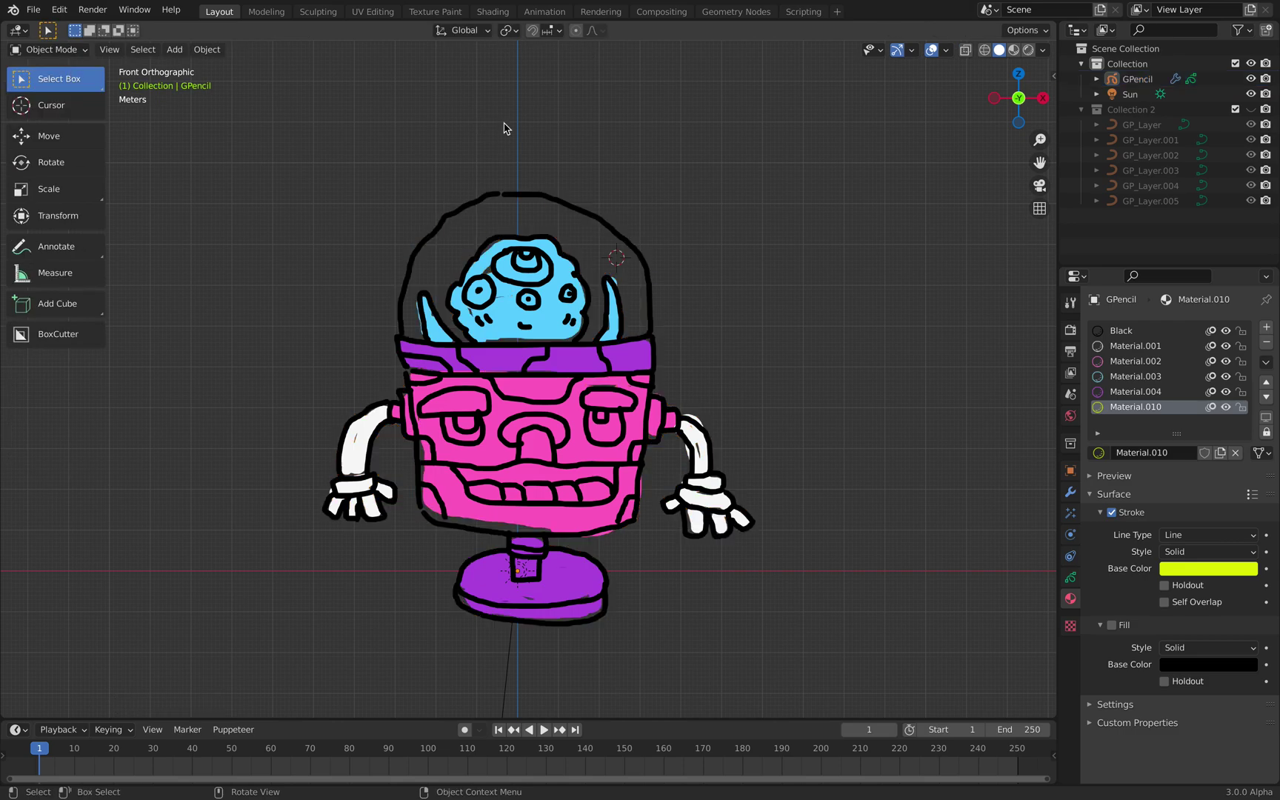
left_click(1137, 79)
left_click(76, 49)
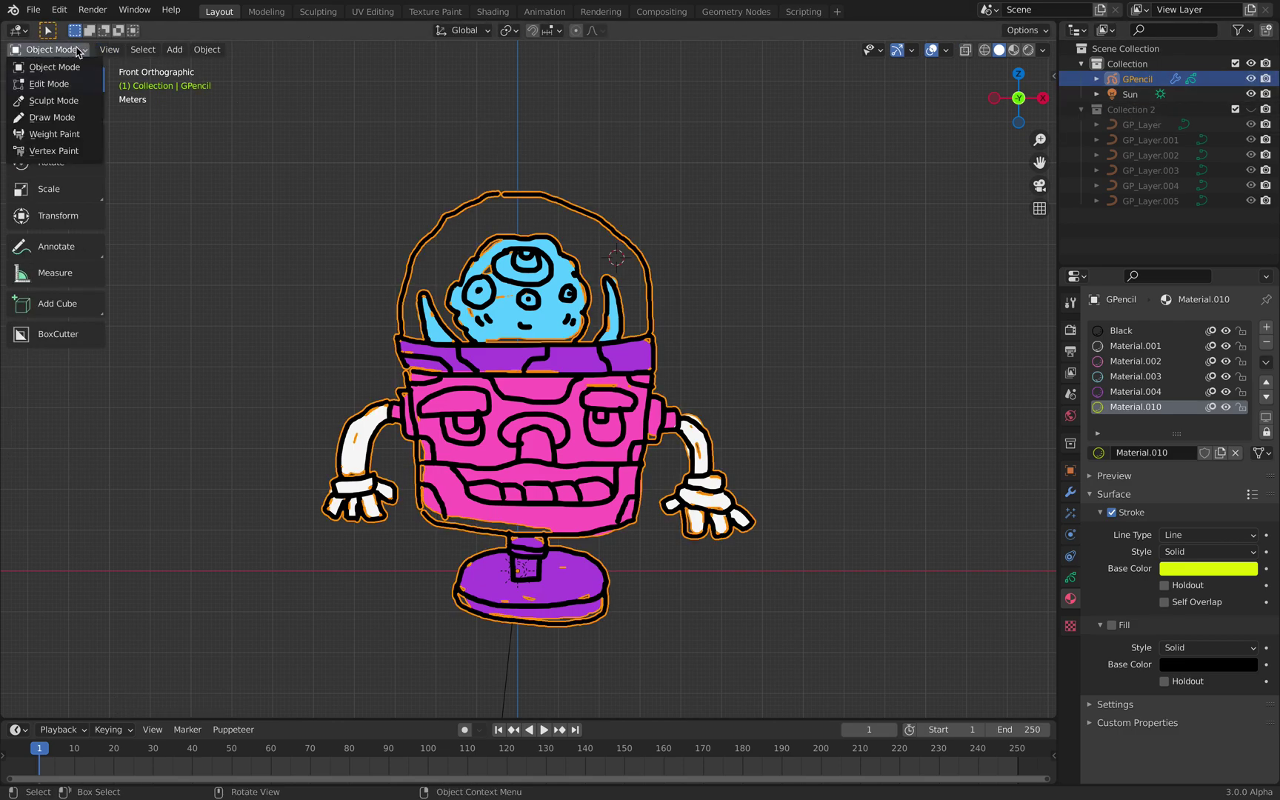
left_click(59, 117)
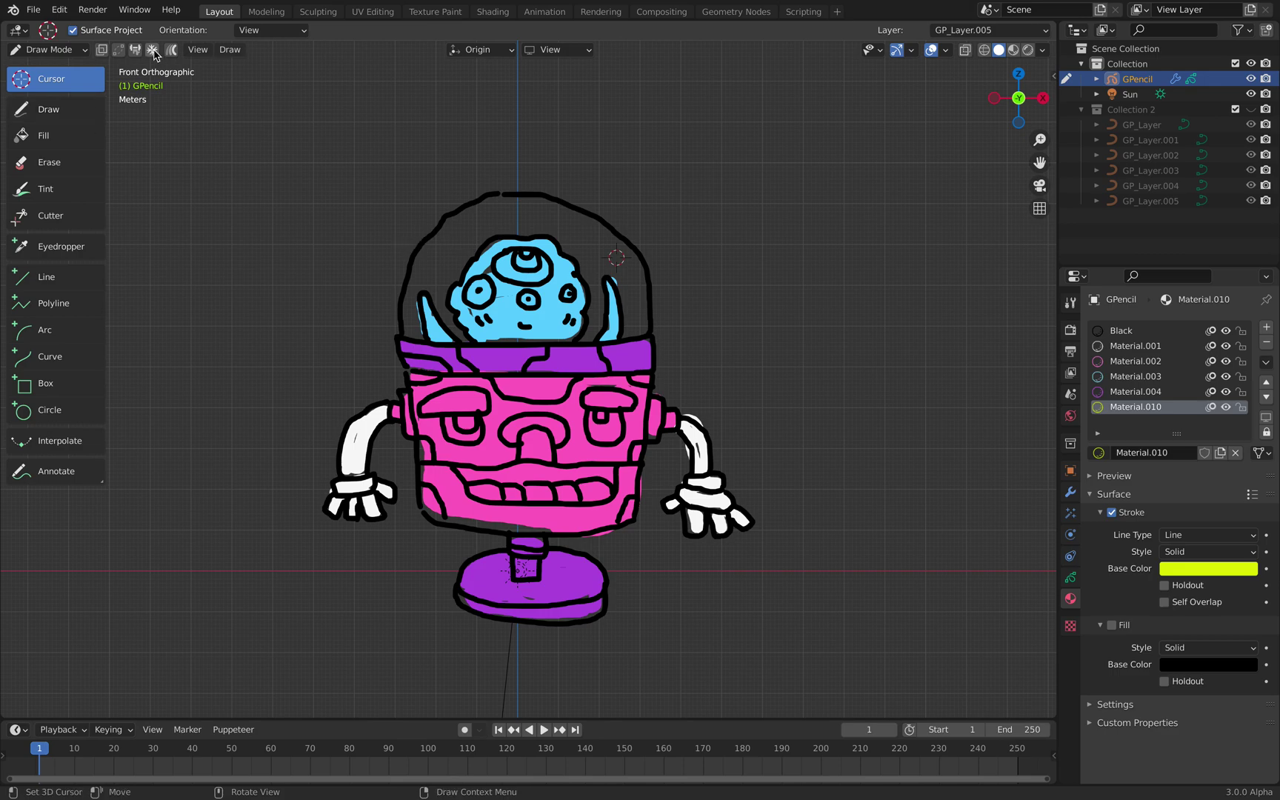
mouse_move(432, 226)
left_mouse_down()
mouse_move(619, 197)
mouse_move(486, 178)
mouse_move(409, 194)
mouse_move(379, 218)
left_mouse_up()
Step: Paint the area inside the glass dome around the blue brain and horns bright yellow with the Draw tool
left_click(48, 109)
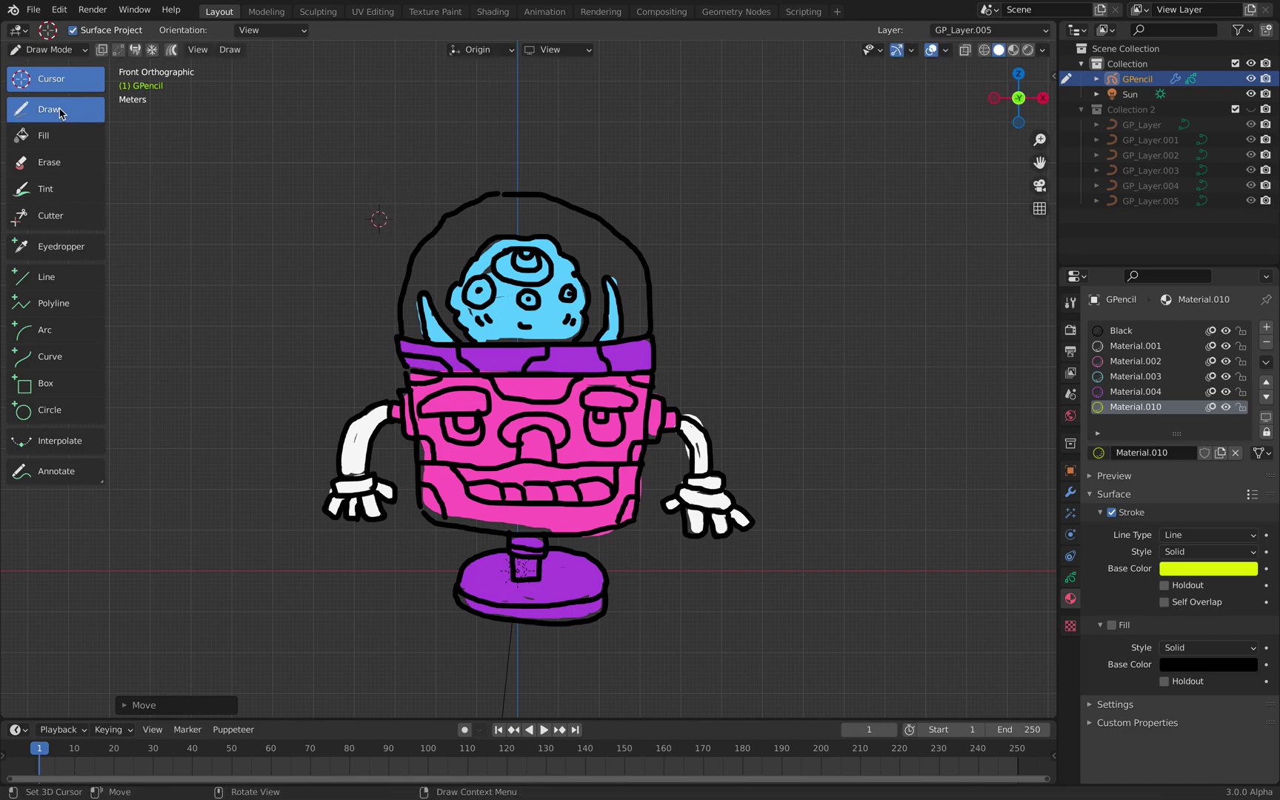
scroll(526, 371, "up", 3)
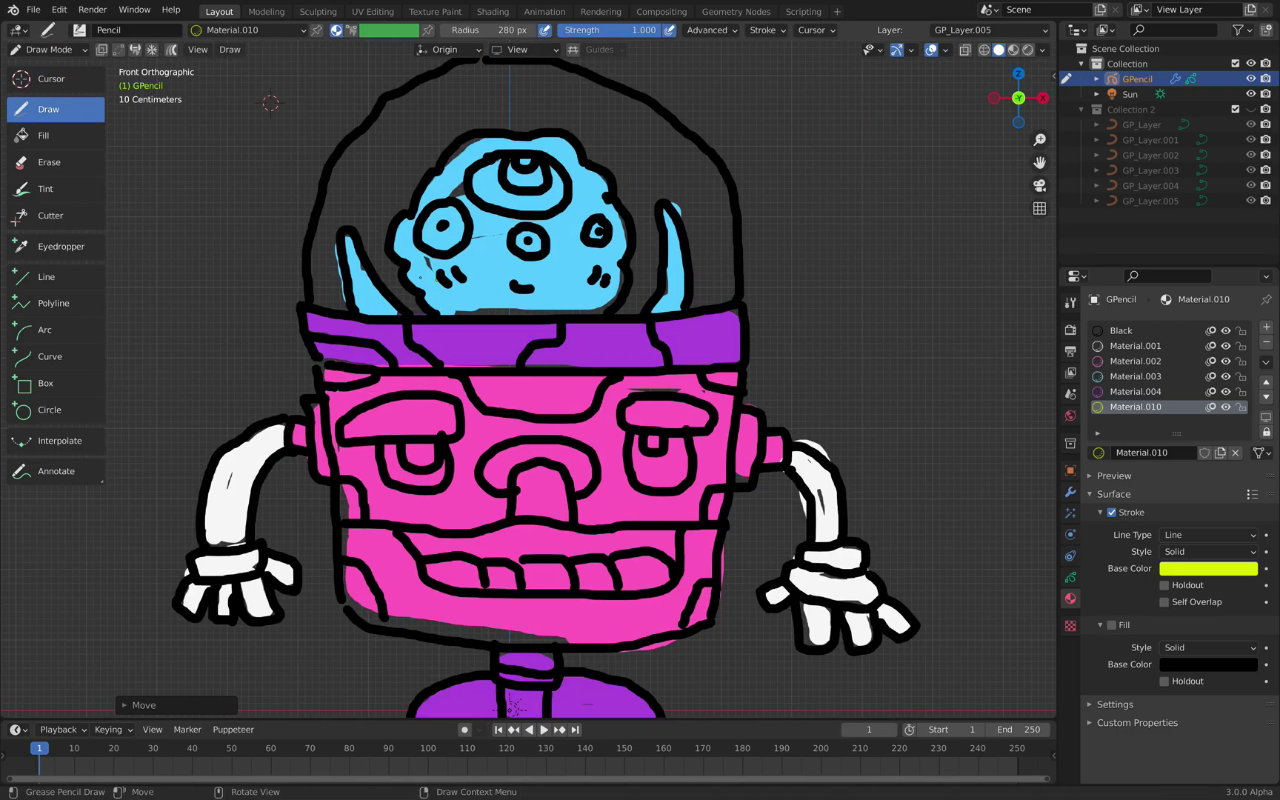
mouse_move(372, 211)
left_mouse_down()
mouse_move(359, 187)
mouse_move(342, 191)
mouse_move(327, 279)
mouse_move(337, 191)
mouse_move(411, 306)
left_mouse_up()
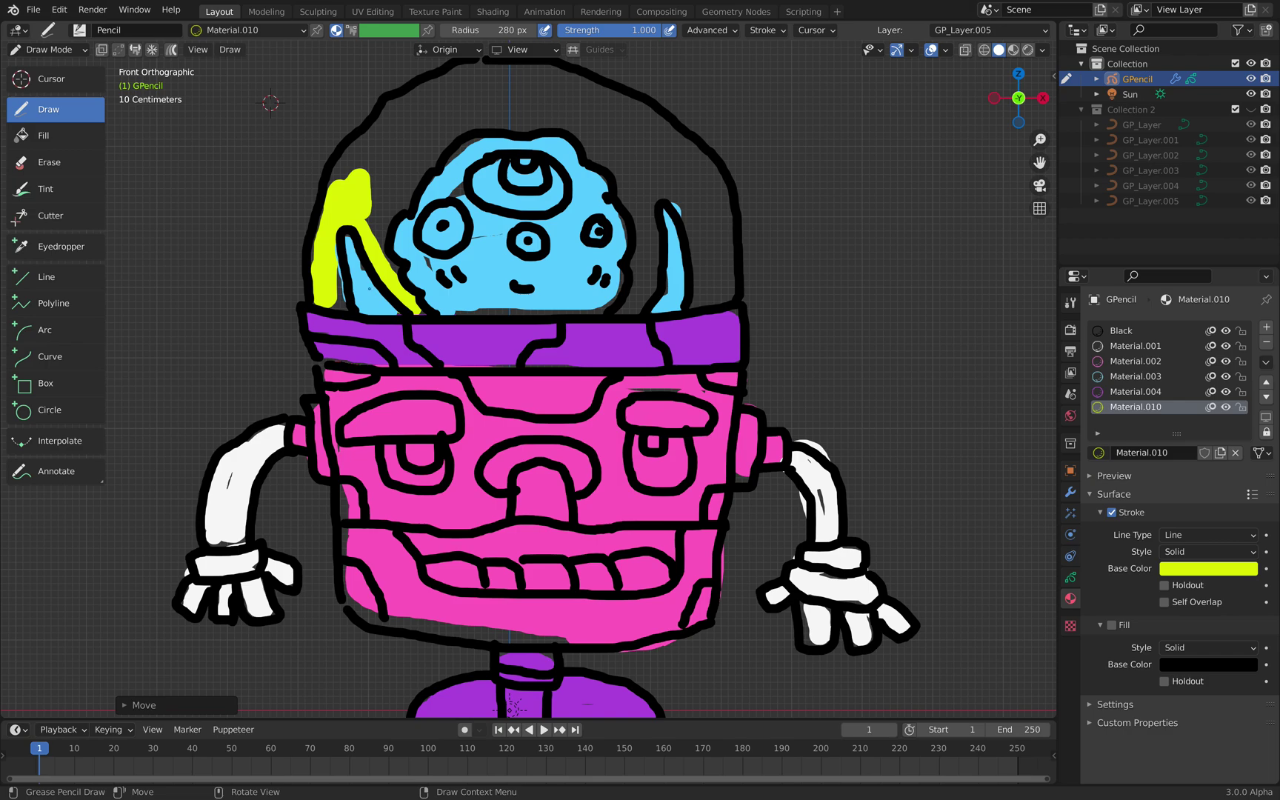
mouse_move(490, 317)
left_mouse_down()
mouse_move(722, 281)
mouse_move(728, 209)
mouse_move(681, 127)
mouse_move(522, 65)
mouse_move(415, 76)
mouse_move(344, 174)
mouse_move(441, 96)
mouse_move(394, 132)
mouse_move(374, 215)
mouse_move(481, 81)
mouse_move(600, 107)
mouse_move(660, 140)
mouse_move(602, 111)
mouse_move(473, 108)
mouse_move(448, 123)
mouse_move(600, 134)
mouse_move(700, 174)
mouse_move(582, 148)
mouse_move(645, 184)
mouse_move(676, 183)
left_mouse_up()
left_click_drag(434, 177, 414, 171)
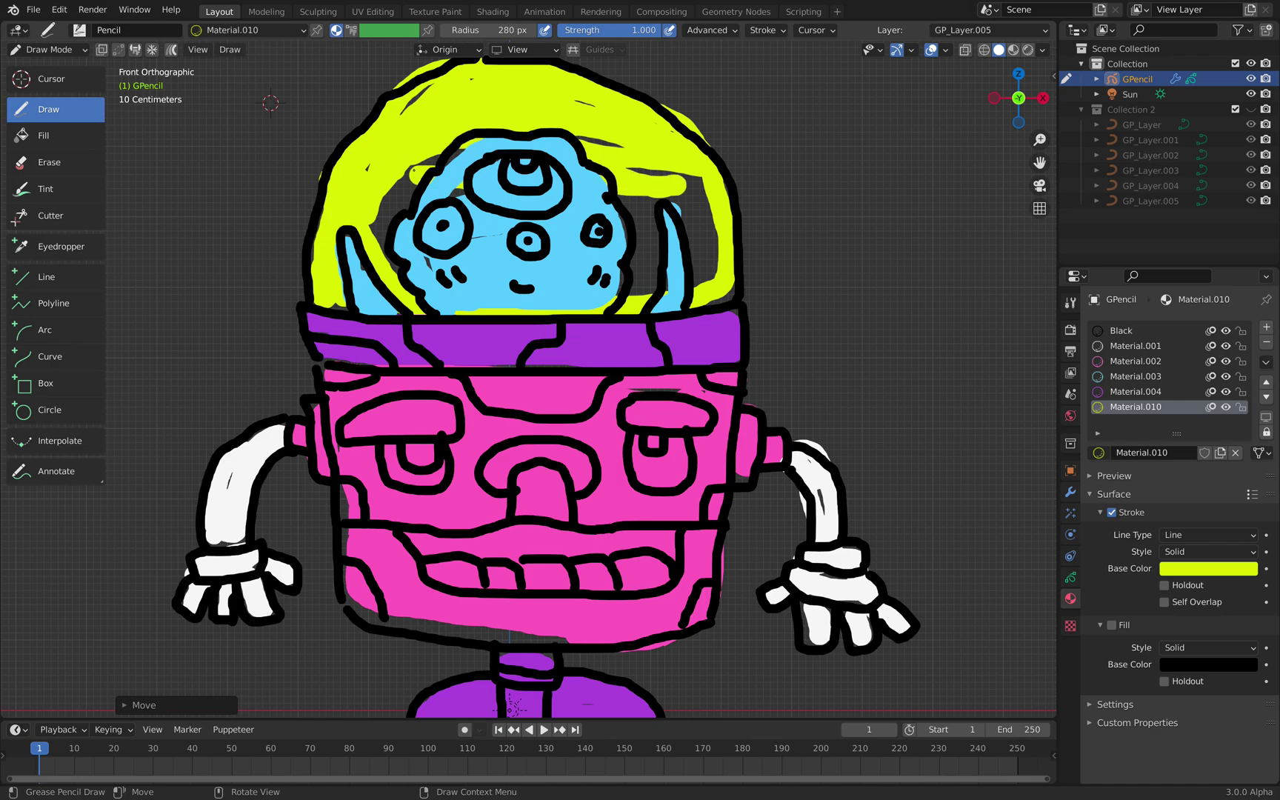
left_click_drag(652, 204, 626, 221)
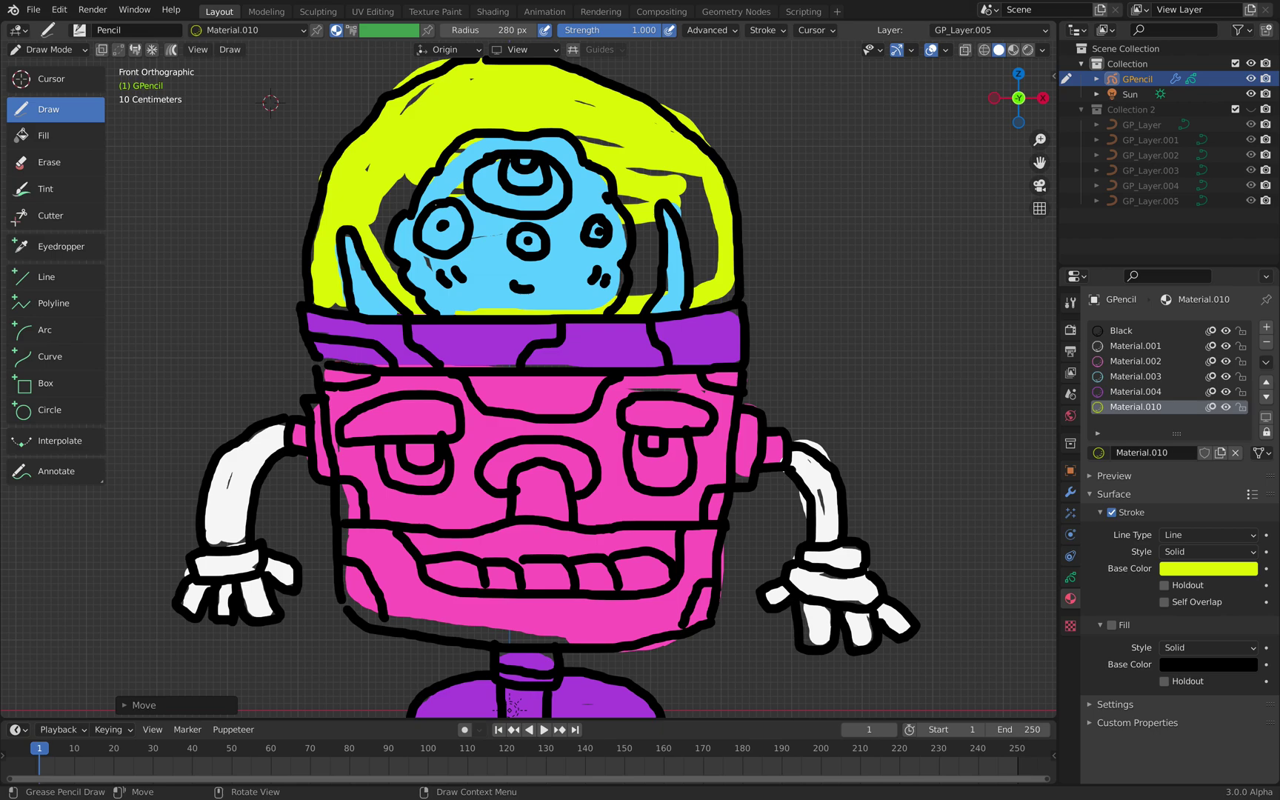
key("ctrl+z")
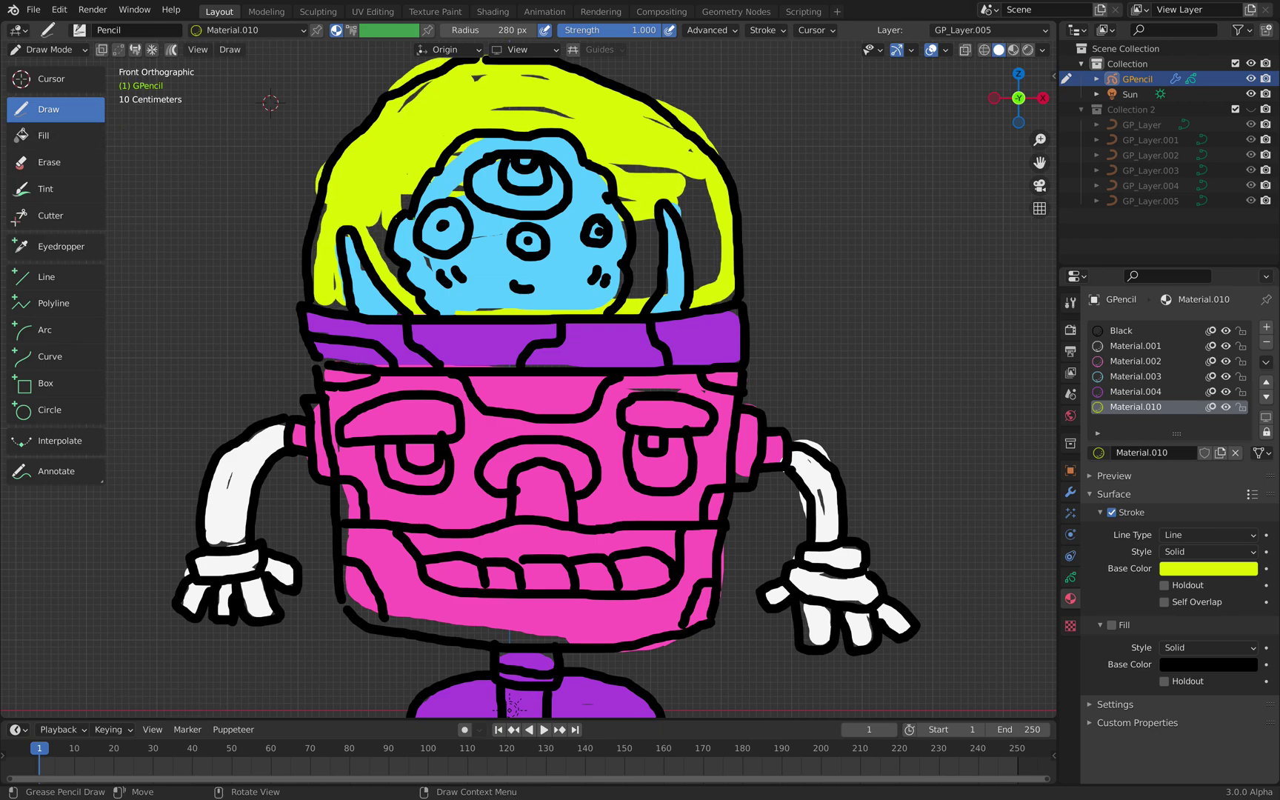
left_click_drag(378, 249, 379, 215)
mouse_move(629, 222)
left_mouse_down()
mouse_move(649, 252)
mouse_move(697, 215)
mouse_move(708, 271)
mouse_move(695, 183)
mouse_move(643, 167)
left_mouse_up()
left_click_drag(628, 297, 644, 279)
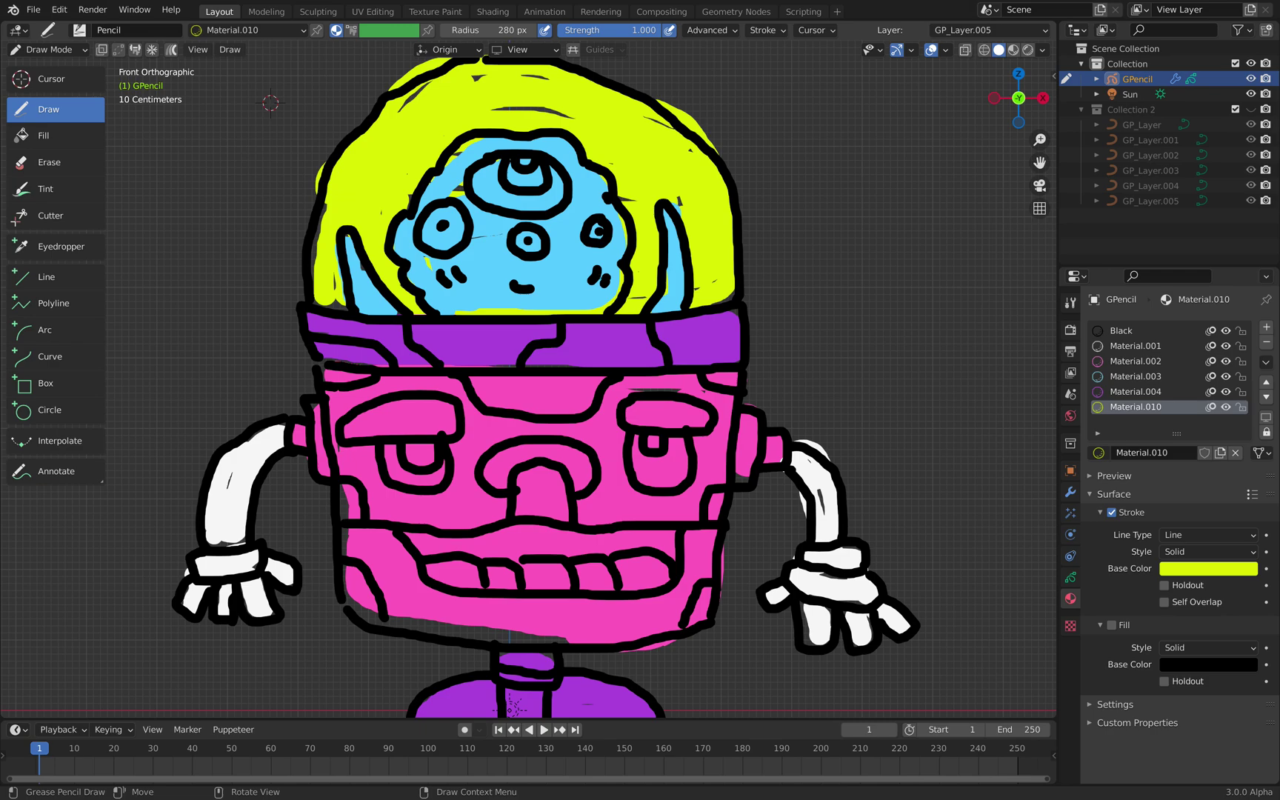
left_click_drag(553, 111, 491, 107)
Step: Add another Grease Pencil layer and move it beneath GP_Layer.005 in the layer stack
scroll(669, 304, "down", 2)
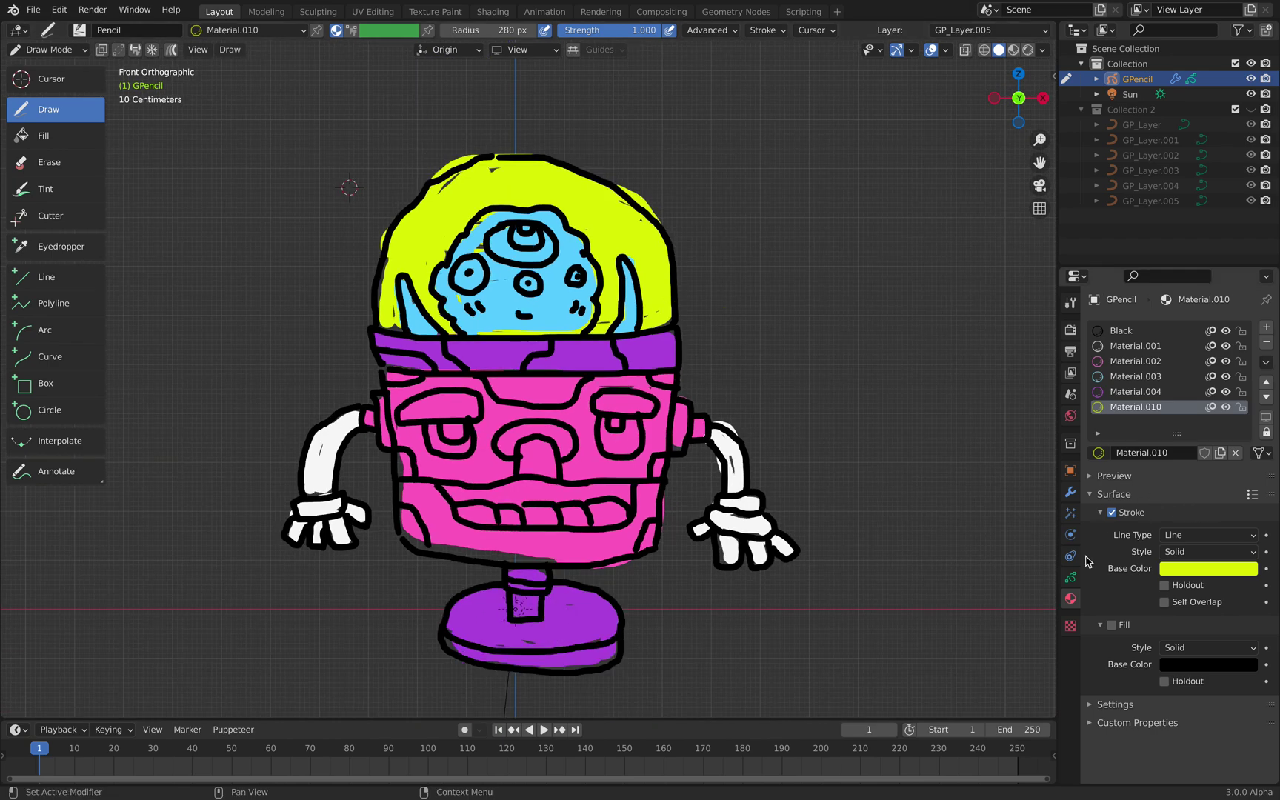
left_click(1071, 577)
left_click(1266, 373)
left_click(1267, 446)
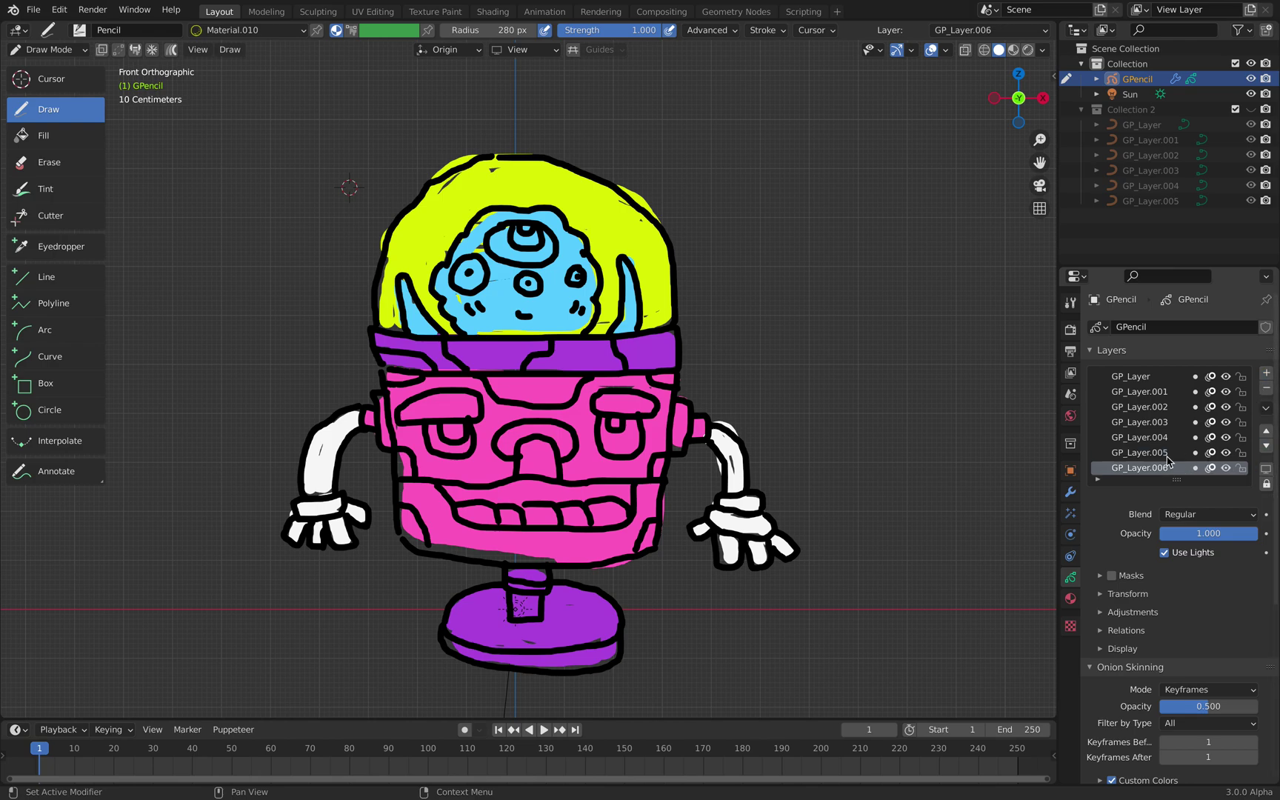
Step: Add another new material to the Grease Pencil object and set its stroke base color to crimson
left_click(1070, 597)
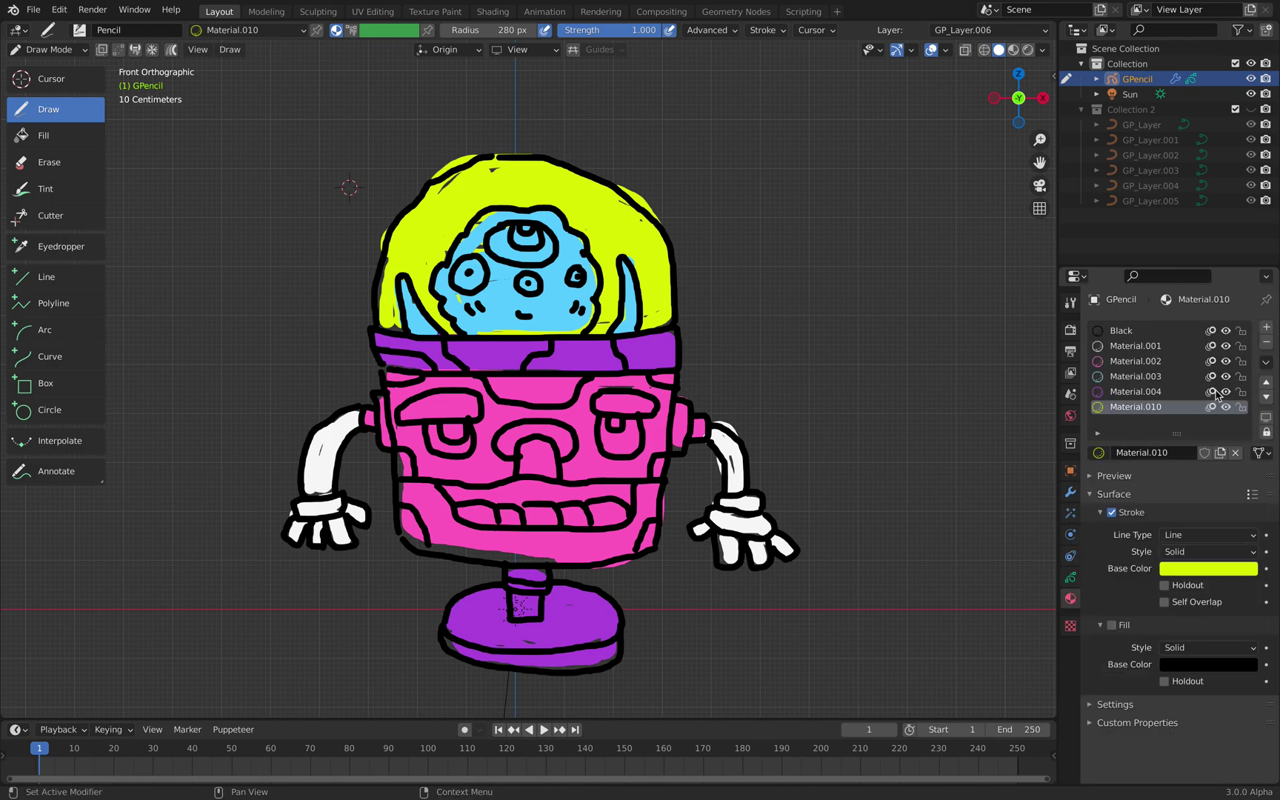
left_click(1266, 327)
left_click(1180, 451)
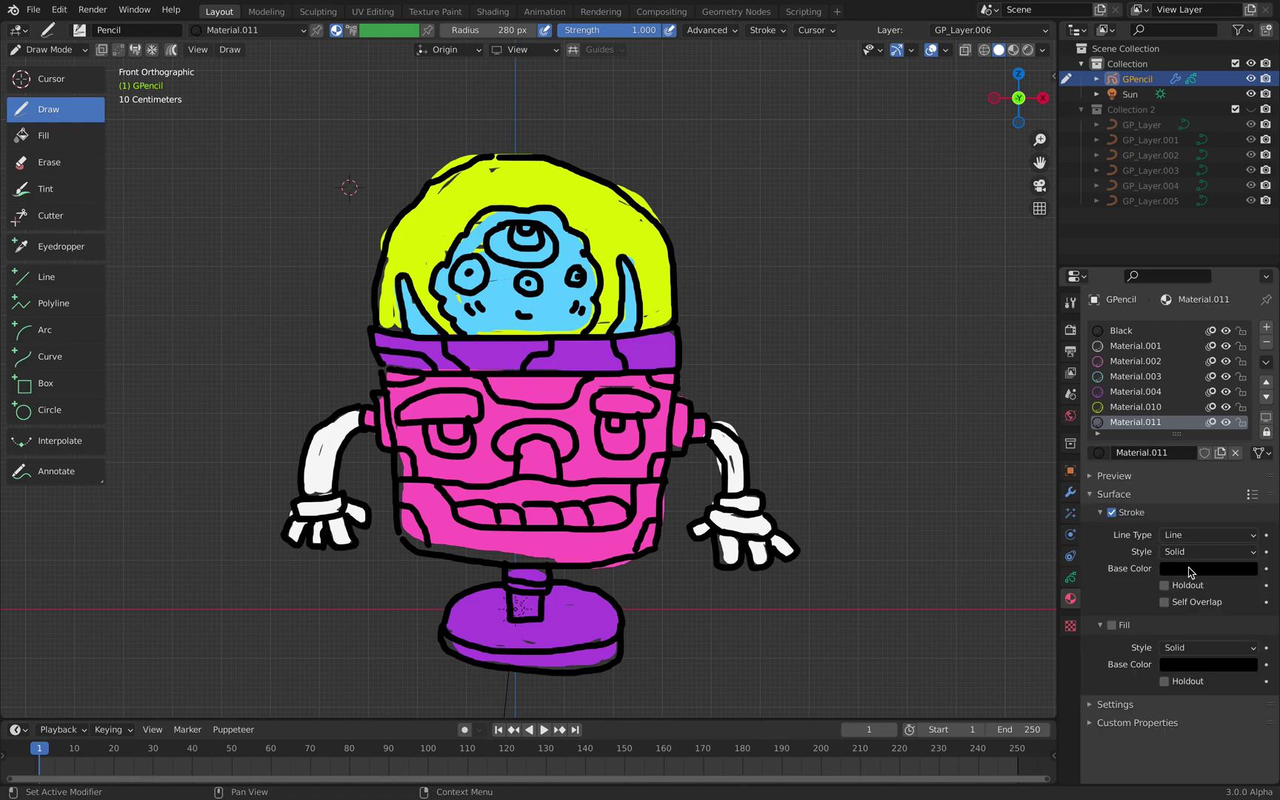
left_click(1190, 572)
left_click_drag(1252, 409, 1188, 437)
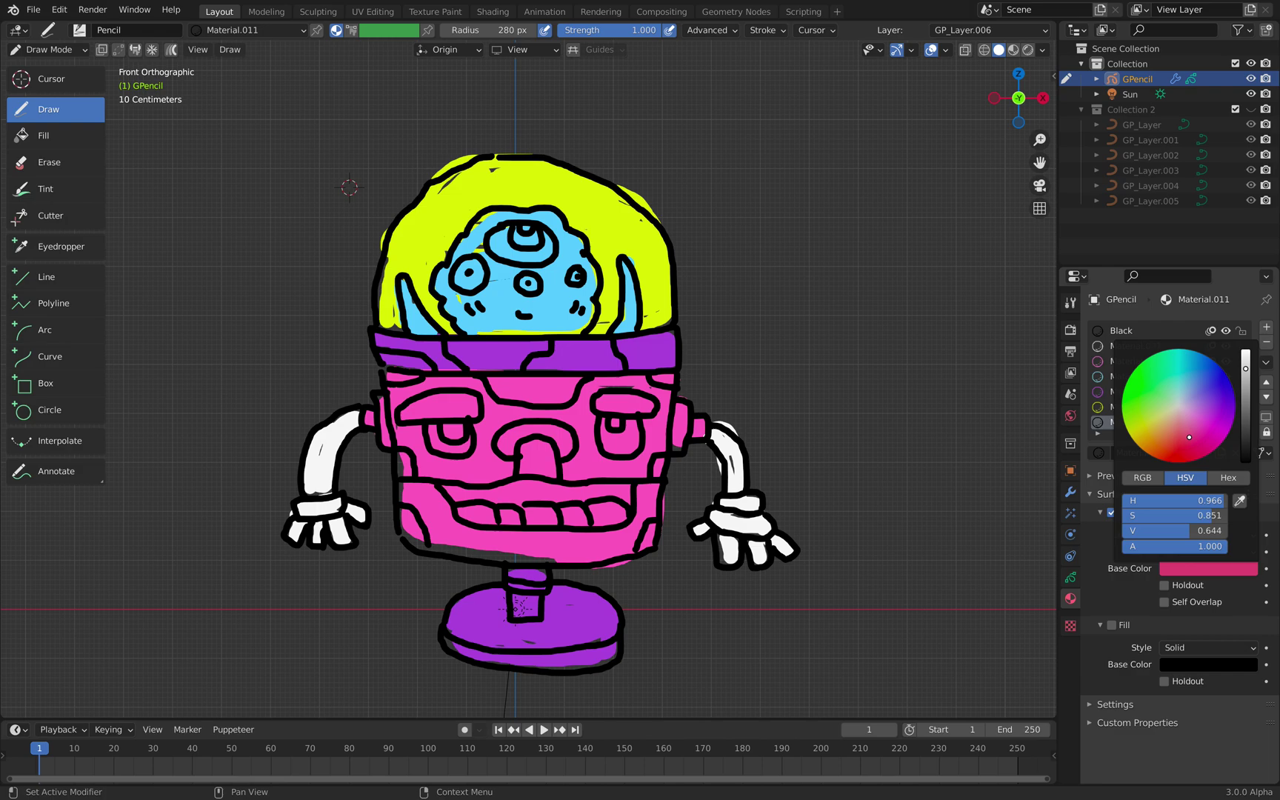
Step: Choose the Fill tool and enable Fill on Material.011 with a violet base color (H 0.691, S 0.759, V 0.821)
left_click(60, 143)
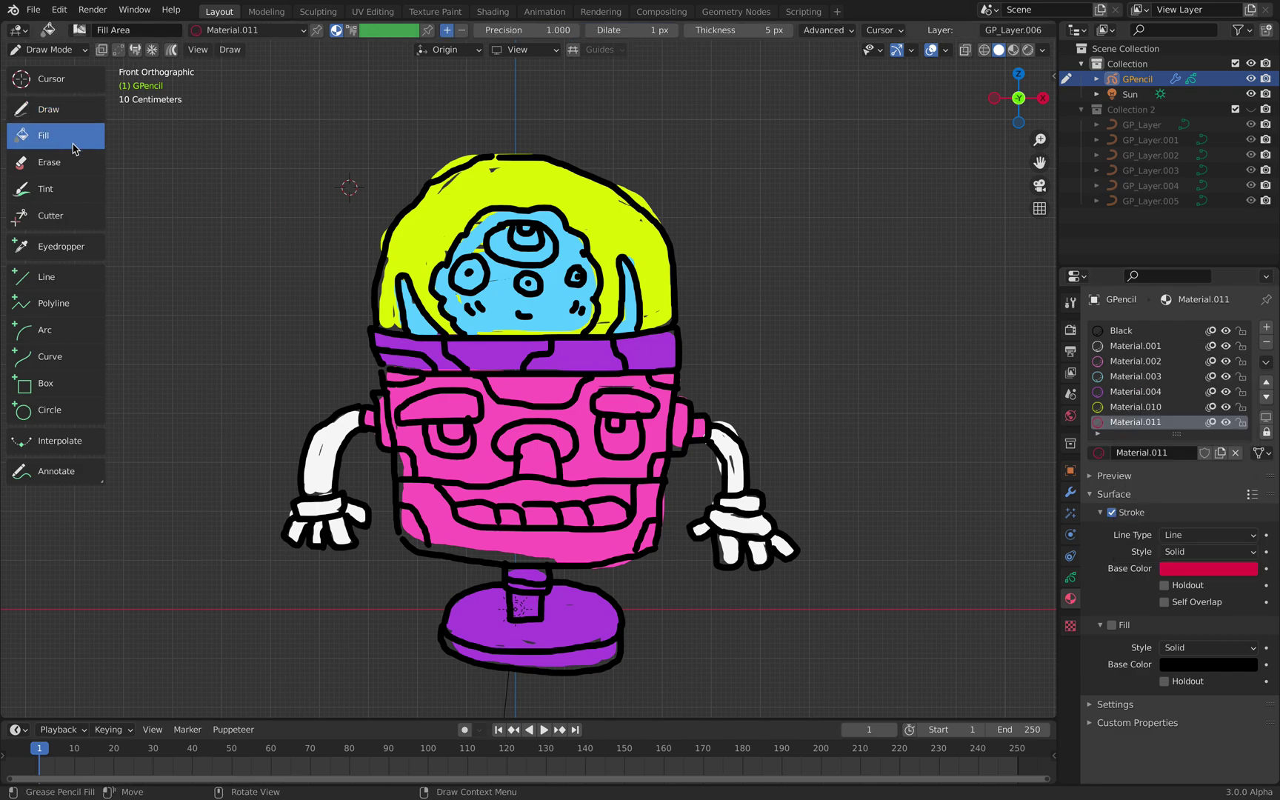
scroll(528, 383, "up", 2)
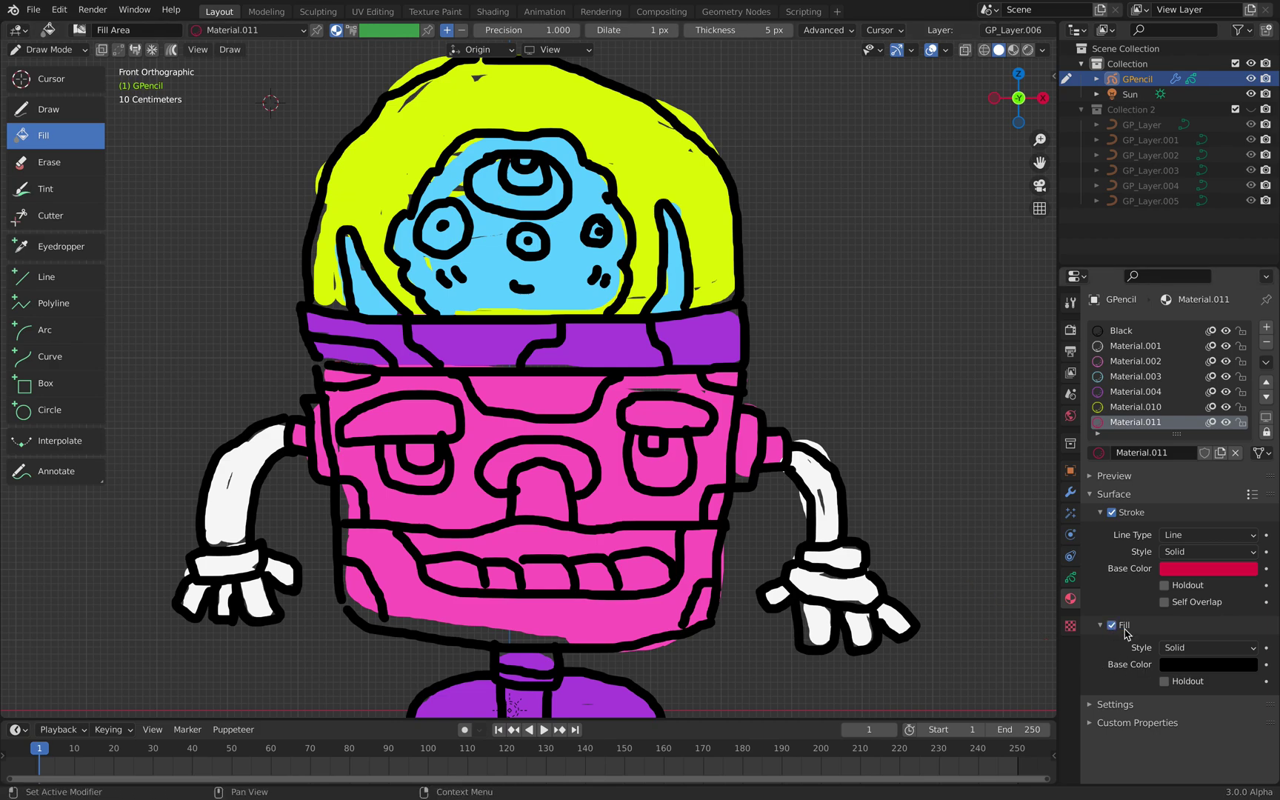
left_click(1199, 665)
left_click_drag(1247, 464, 1246, 454)
left_click_drag(1180, 504, 1206, 499)
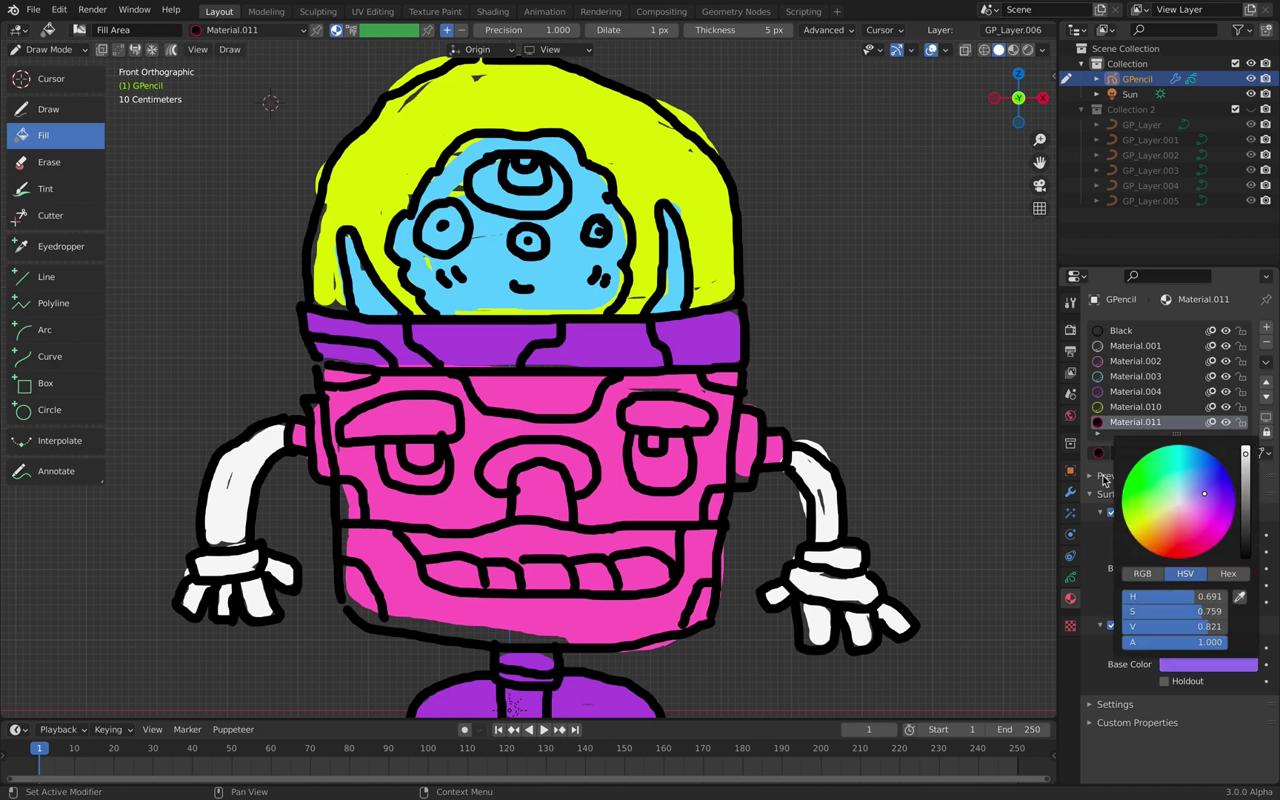
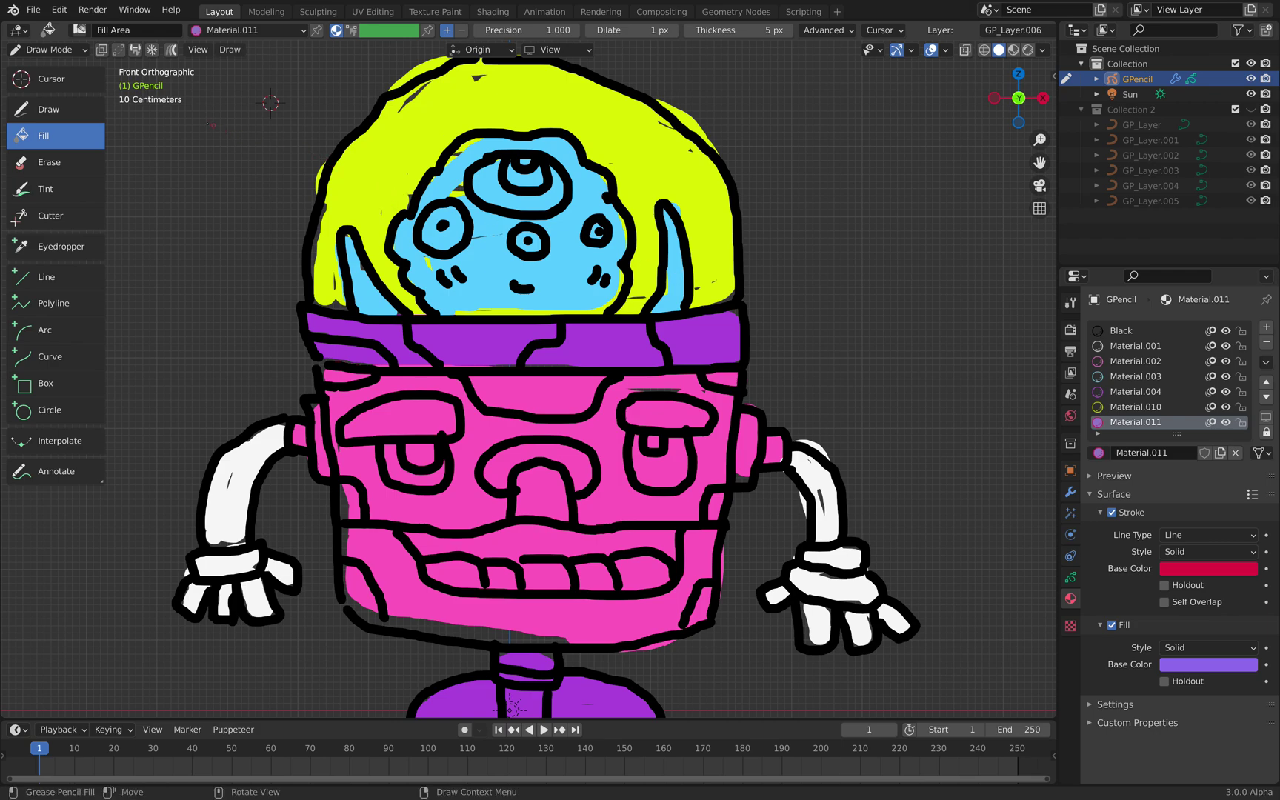
left_click(1141, 333)
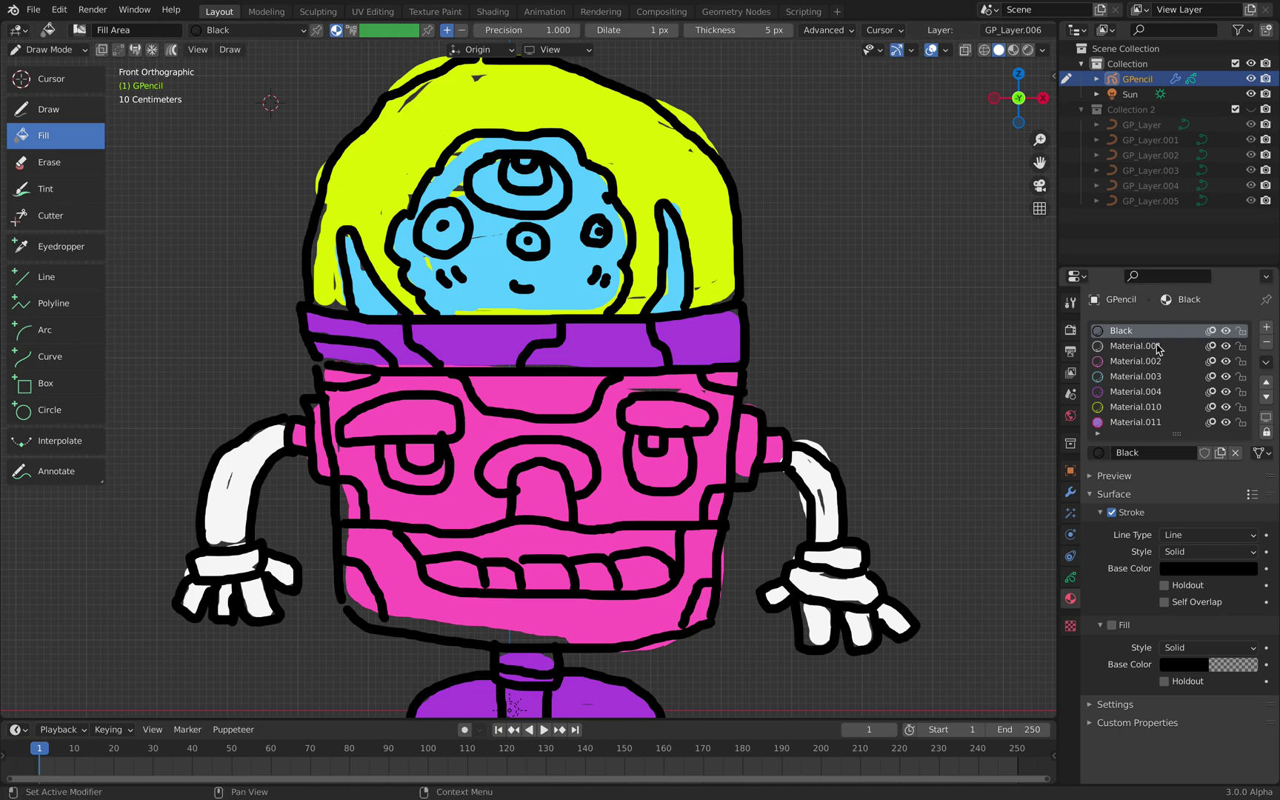
left_click(1136, 421)
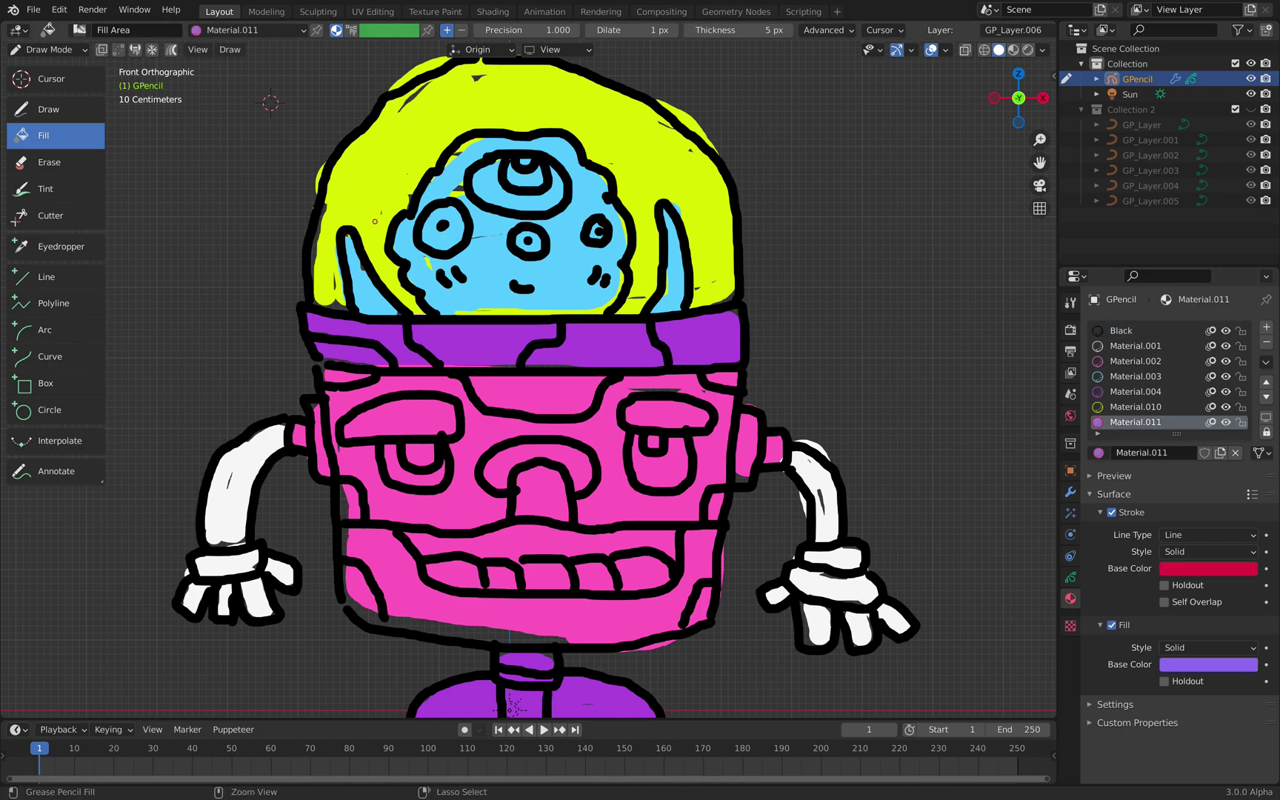
Step: Return to Object Mode and bring up the Grease Pencil object's layer list
left_click(48, 49)
left_click(37, 66)
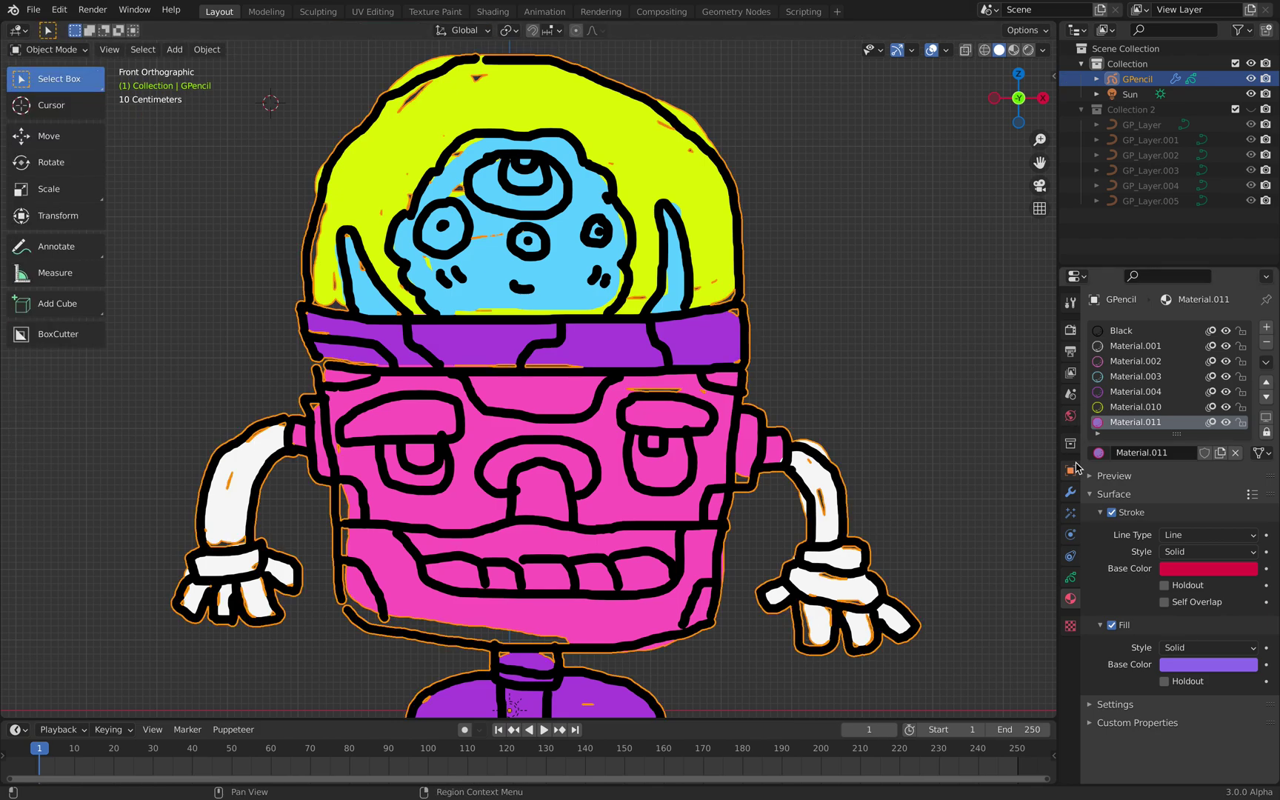
scroll(798, 277, "down", 4)
middle_click_drag(797, 278, 797, 317)
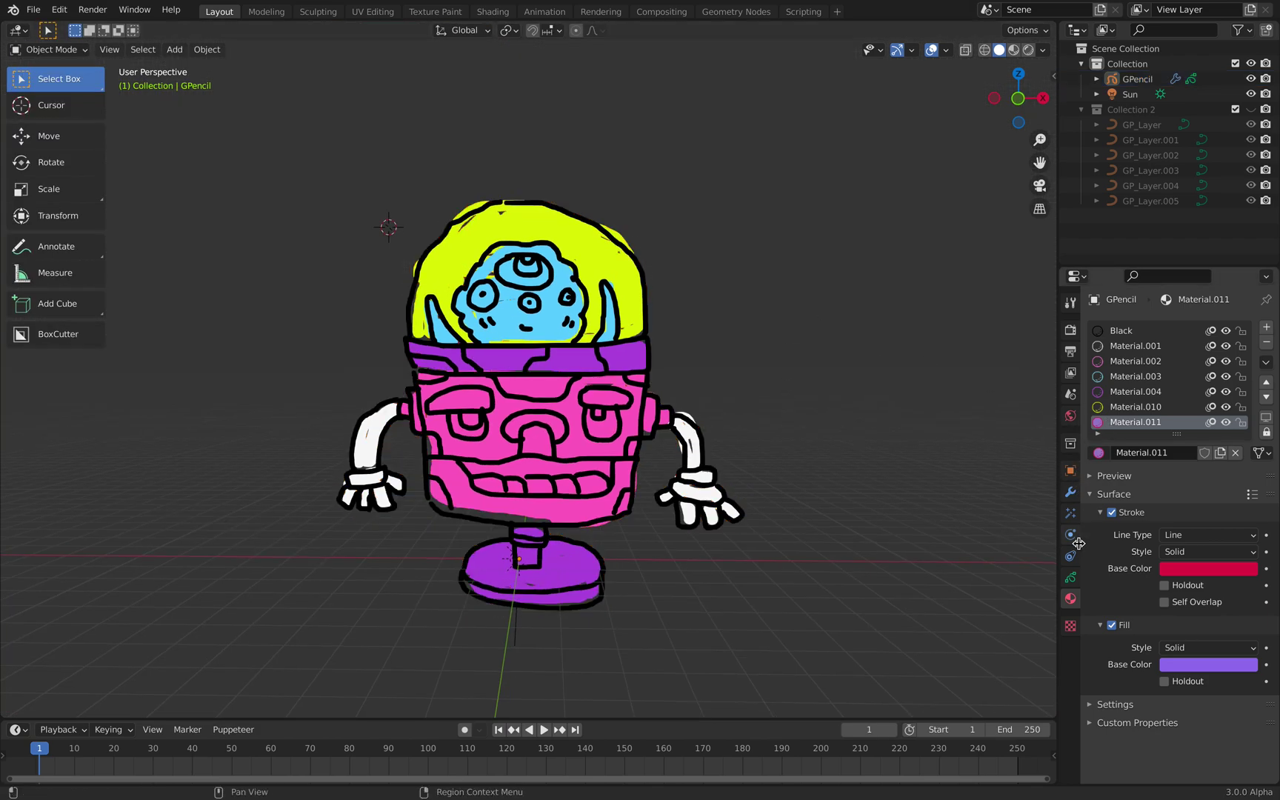
left_click(1071, 577)
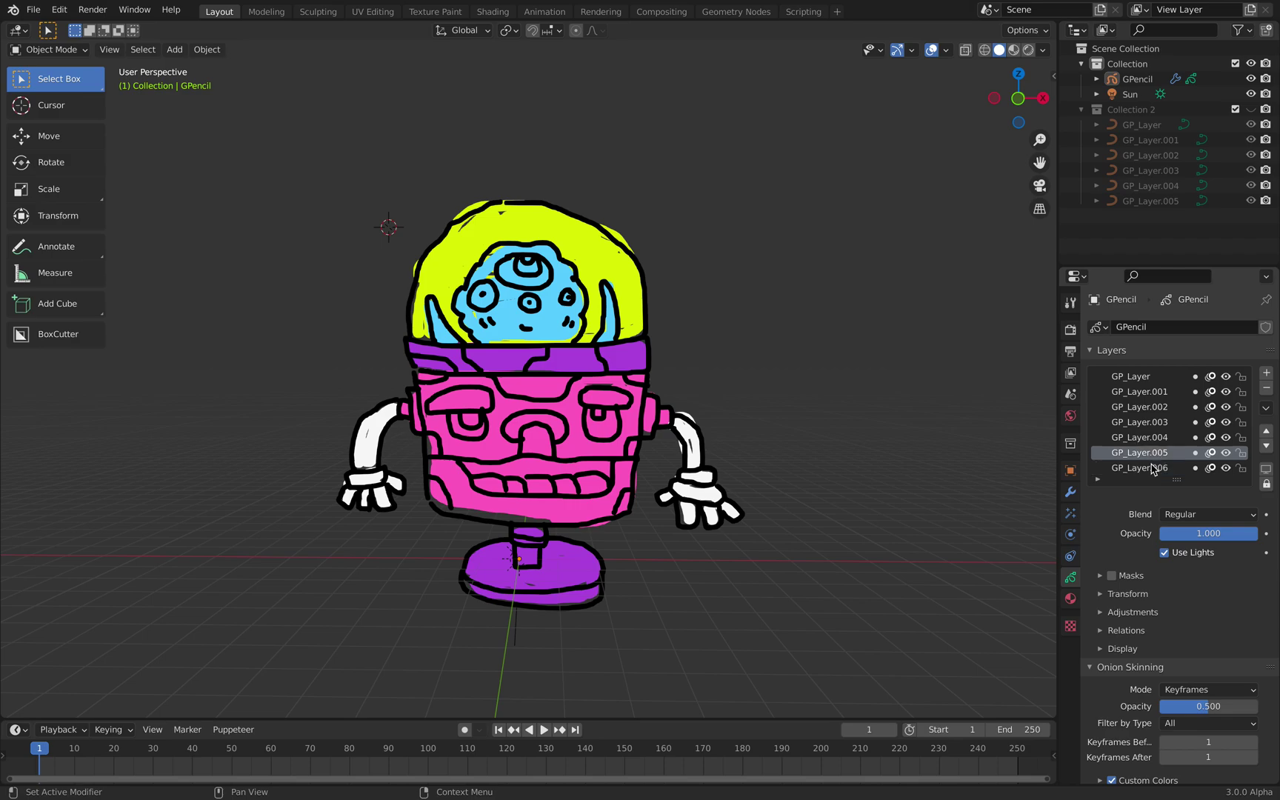
Step: Try to convert GP_Layer.006 of the Grease Pencil object to a Bezier curve and move the curve above the robot
right_click(709, 289)
mouse_move(709, 288)
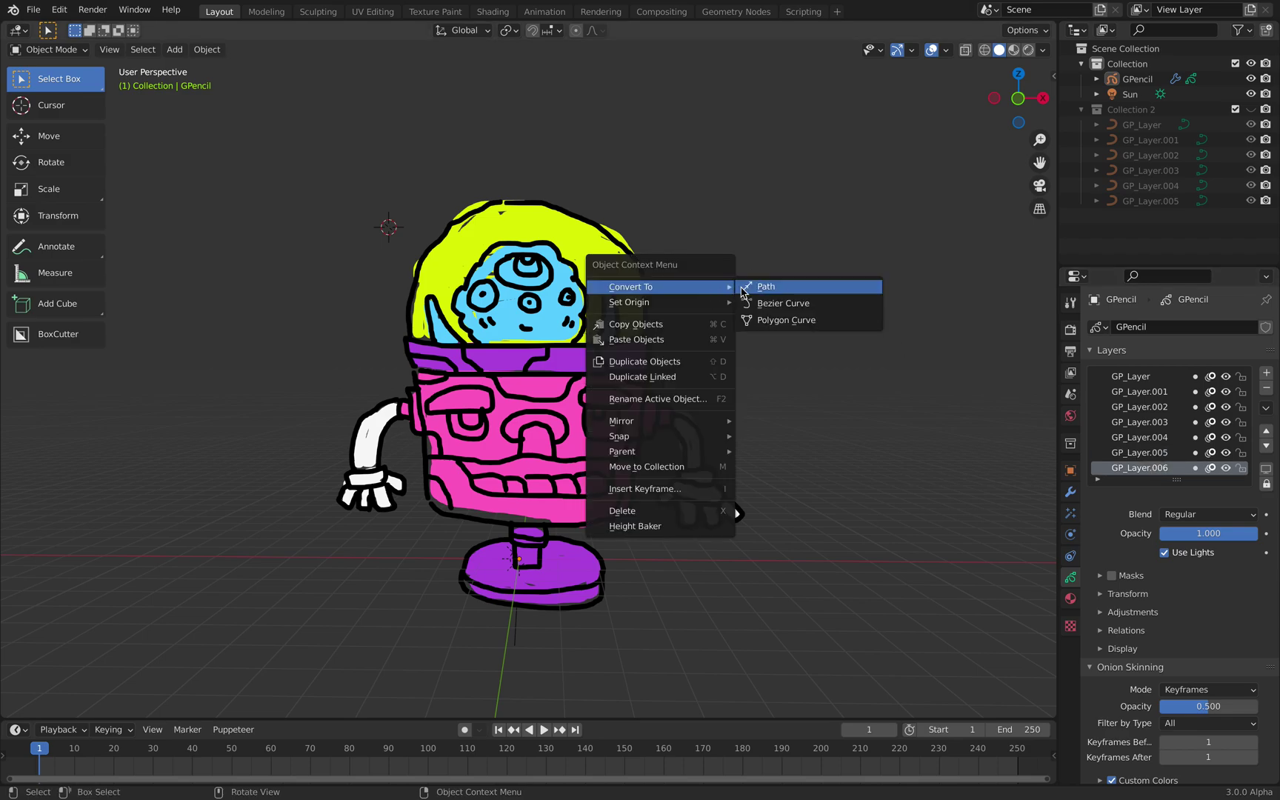
left_click(777, 303)
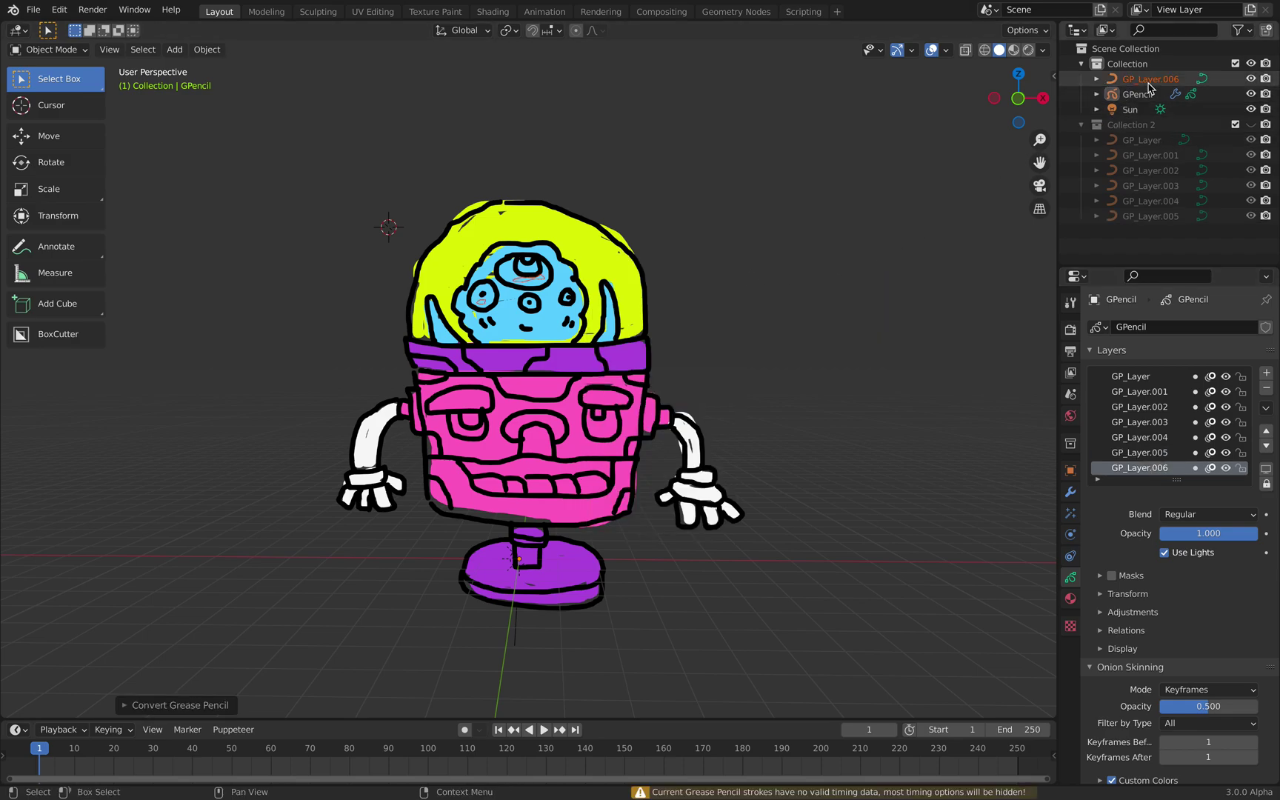
key("g")
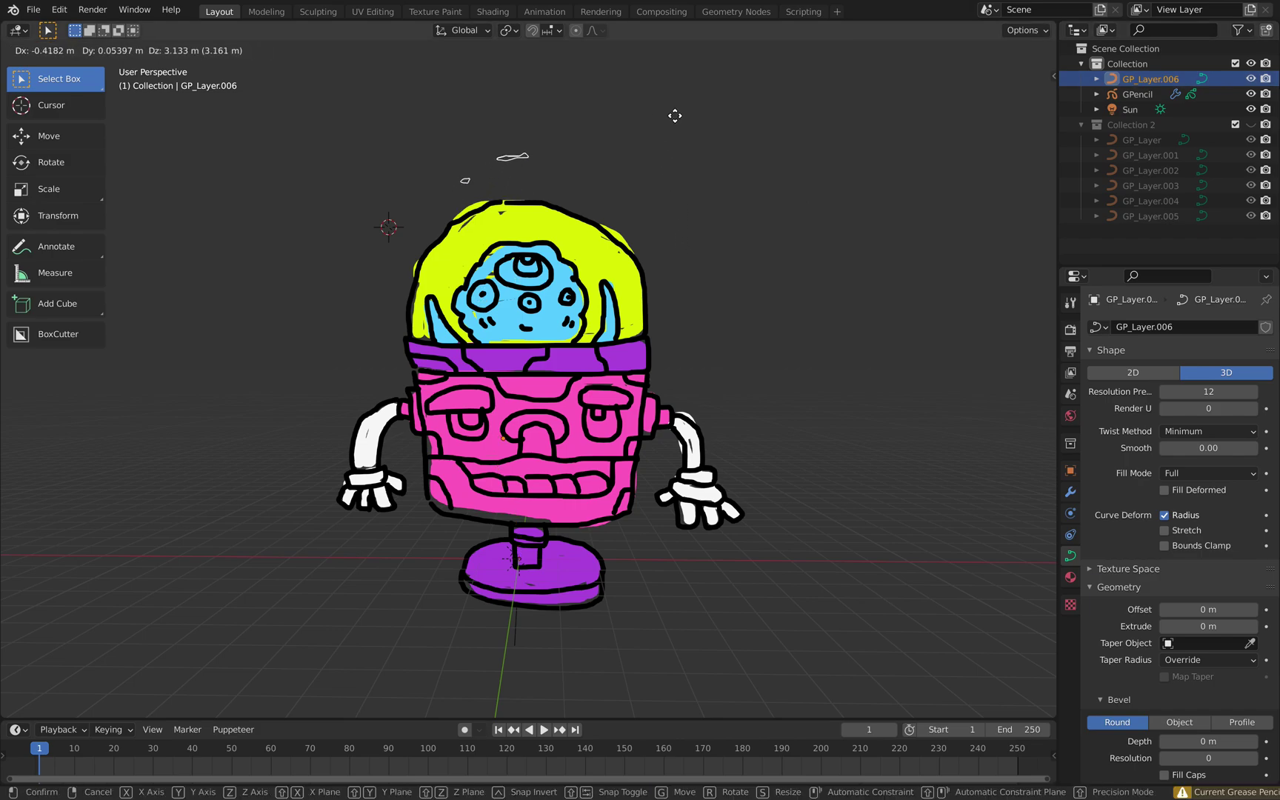
left_click(703, 134)
Step: Examine the moved curve in and out of Edit Mode and delete it
scroll(703, 265, "up", 2)
scroll(703, 265, "up", 1)
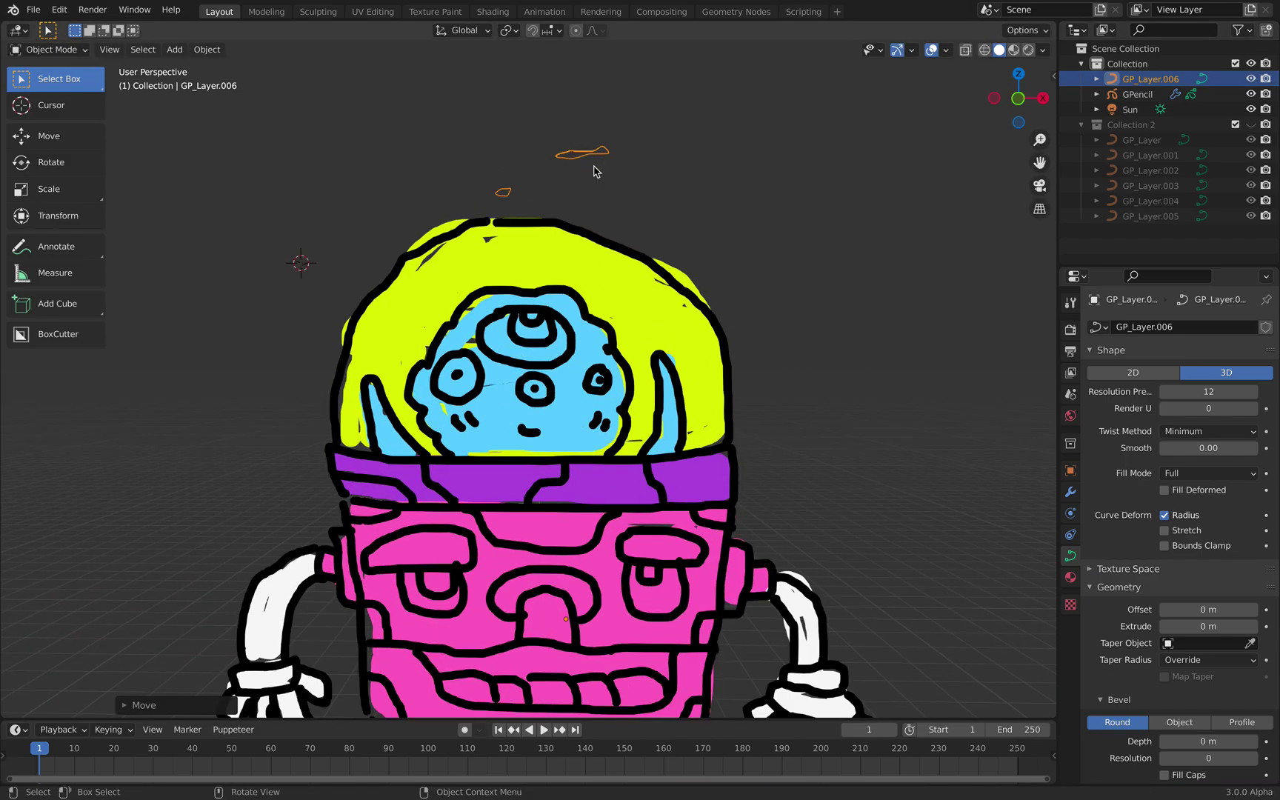
scroll(615, 164, "up", 1)
key("Tab")
key("Tab")
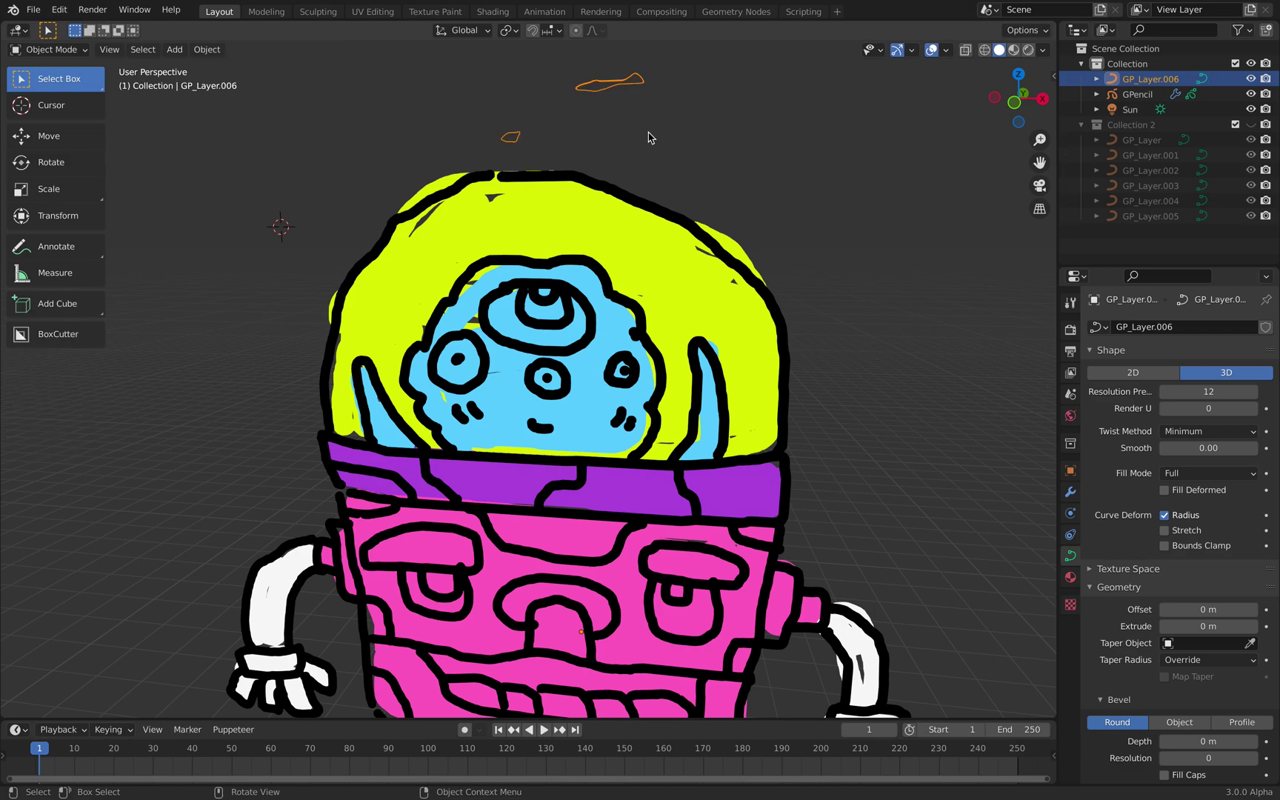
scroll(677, 177, "down", 2)
key("Tab")
key("Tab")
key("Tab")
key("Tab")
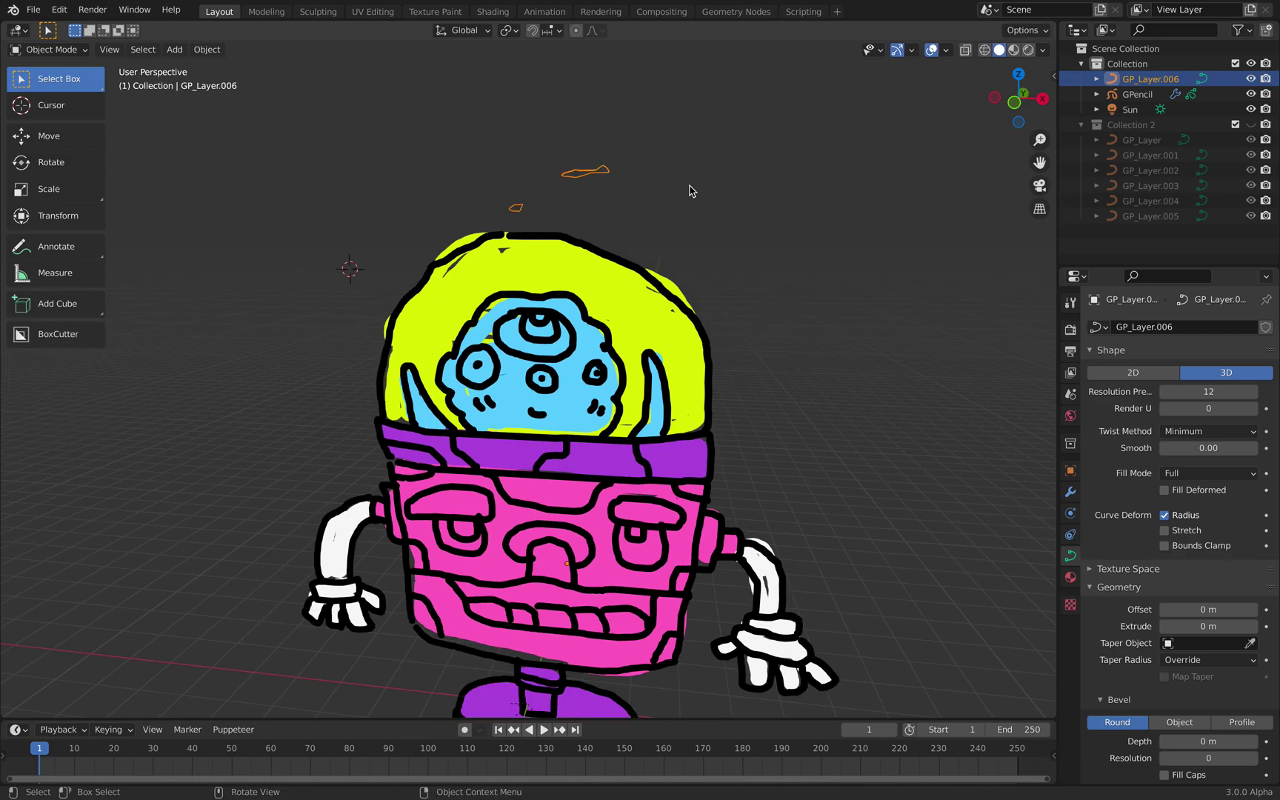
key("Tab")
key("Tab")
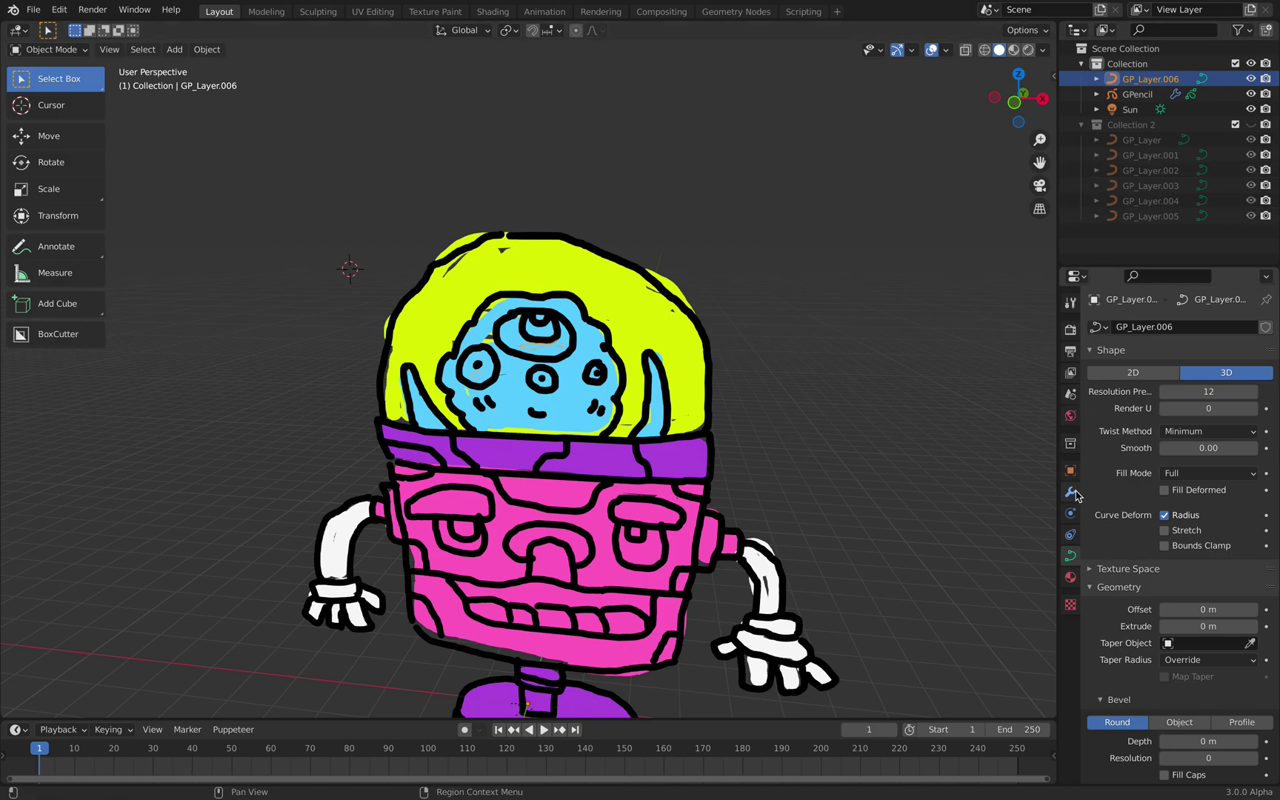
key("Delete")
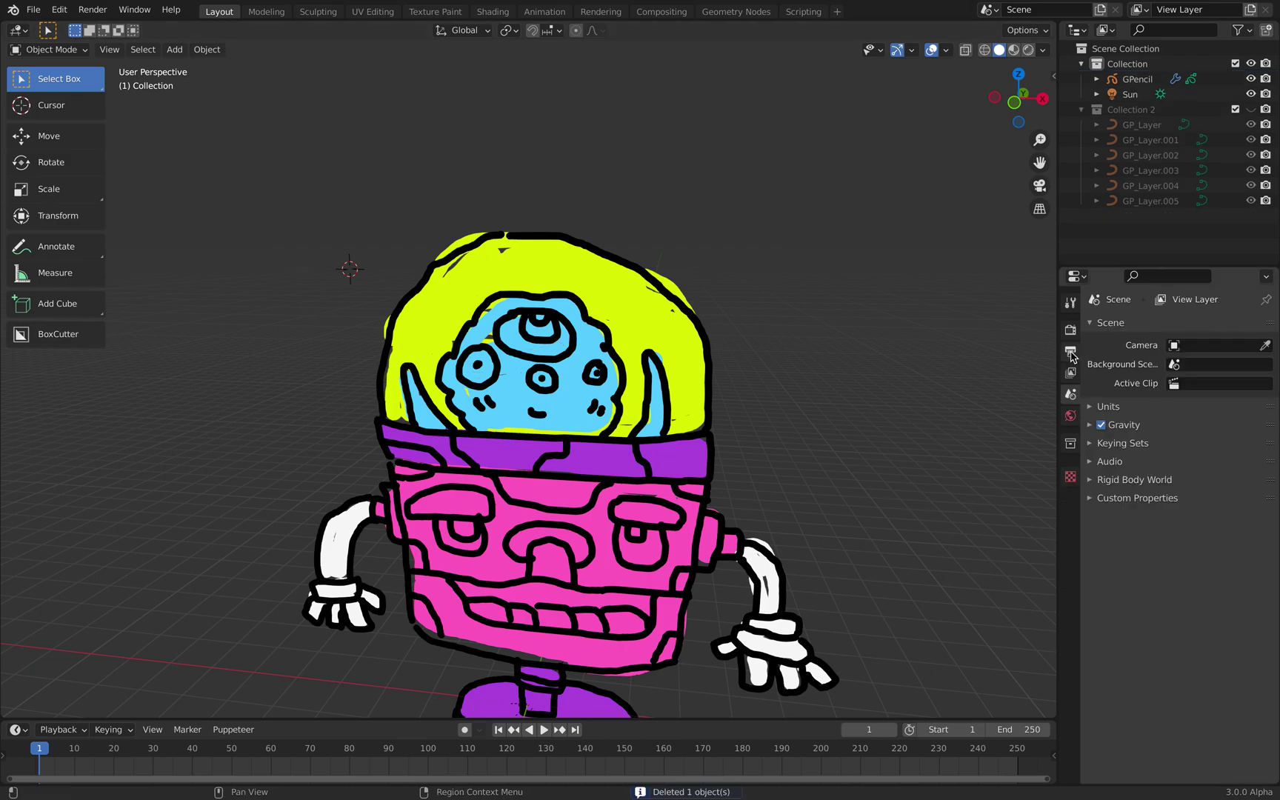
Step: Remove GP_Layer.006 from the Grease Pencil object's layers
left_click(1137, 79)
middle_click_drag(952, 385, 971, 390)
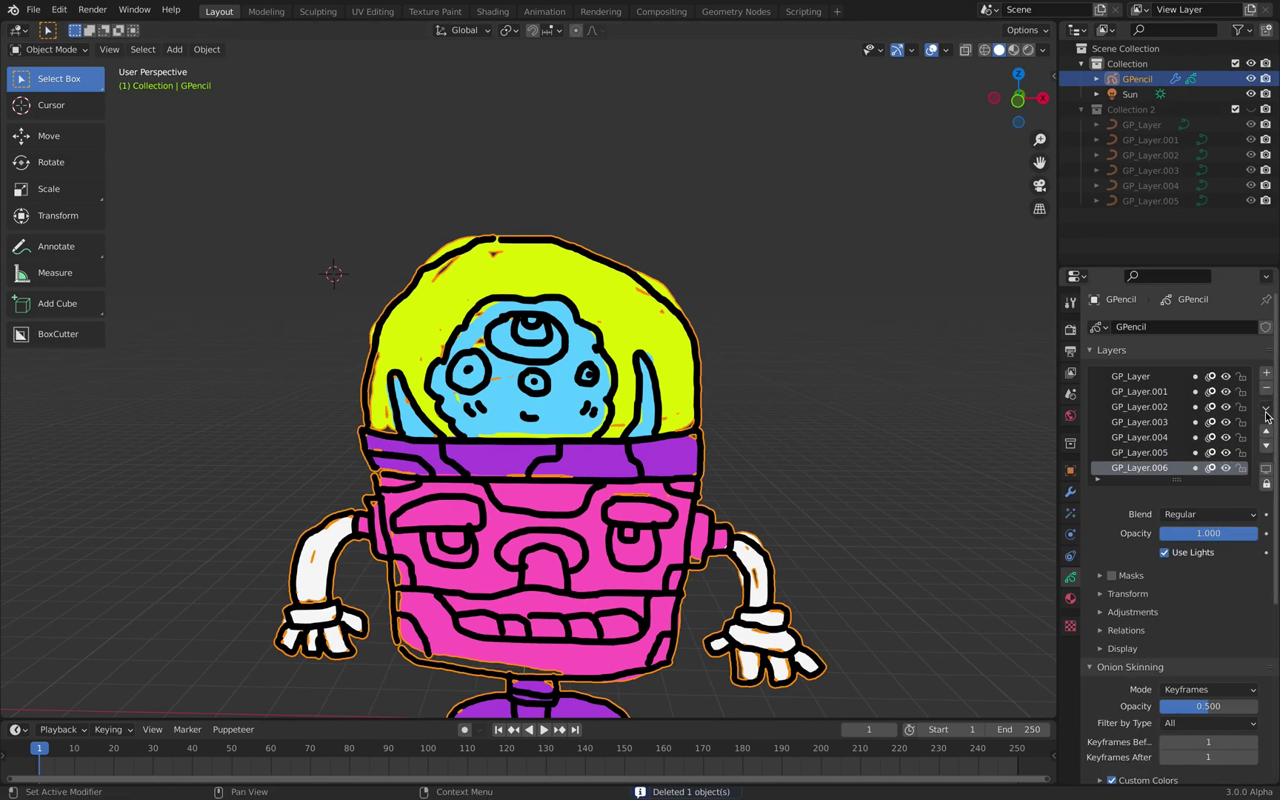
left_click(1266, 388)
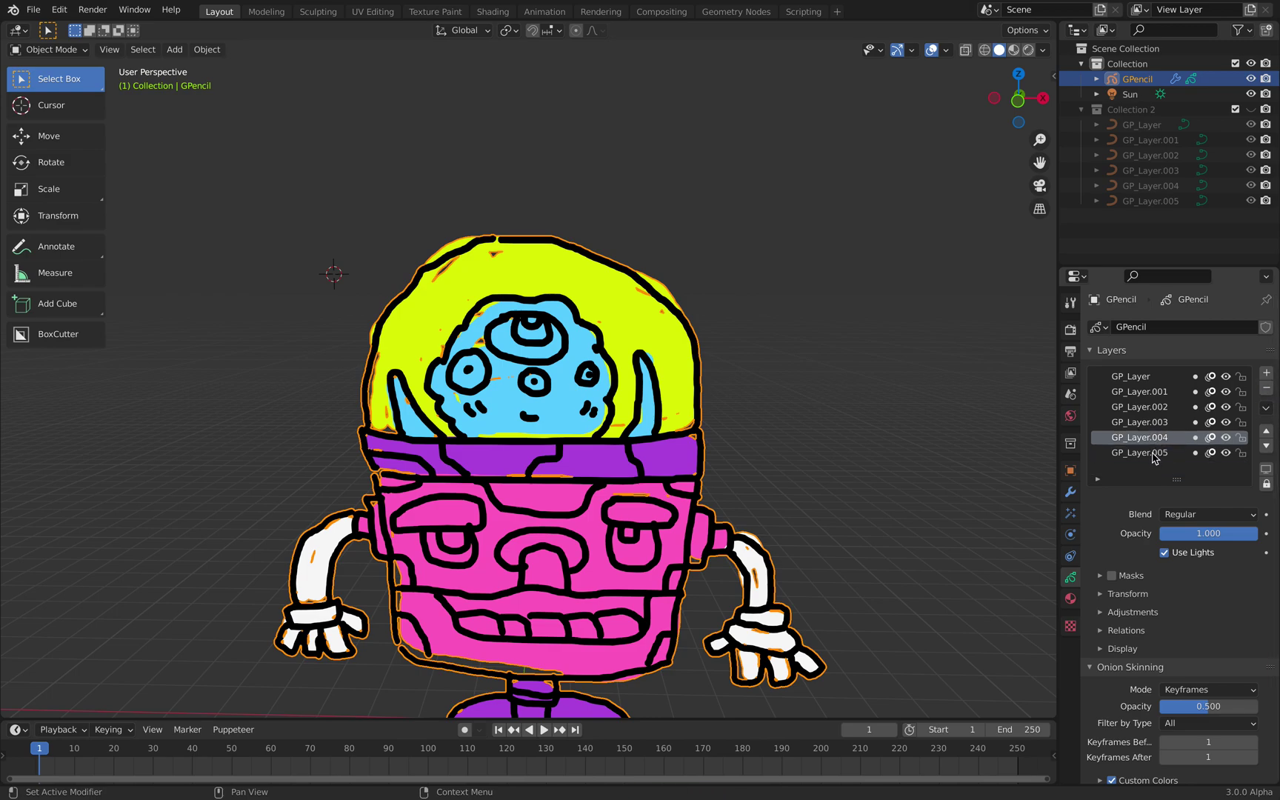
Step: Convert the dome's Grease Pencil layer, GP_Layer.005, to a Bezier curve
left_click(1070, 599)
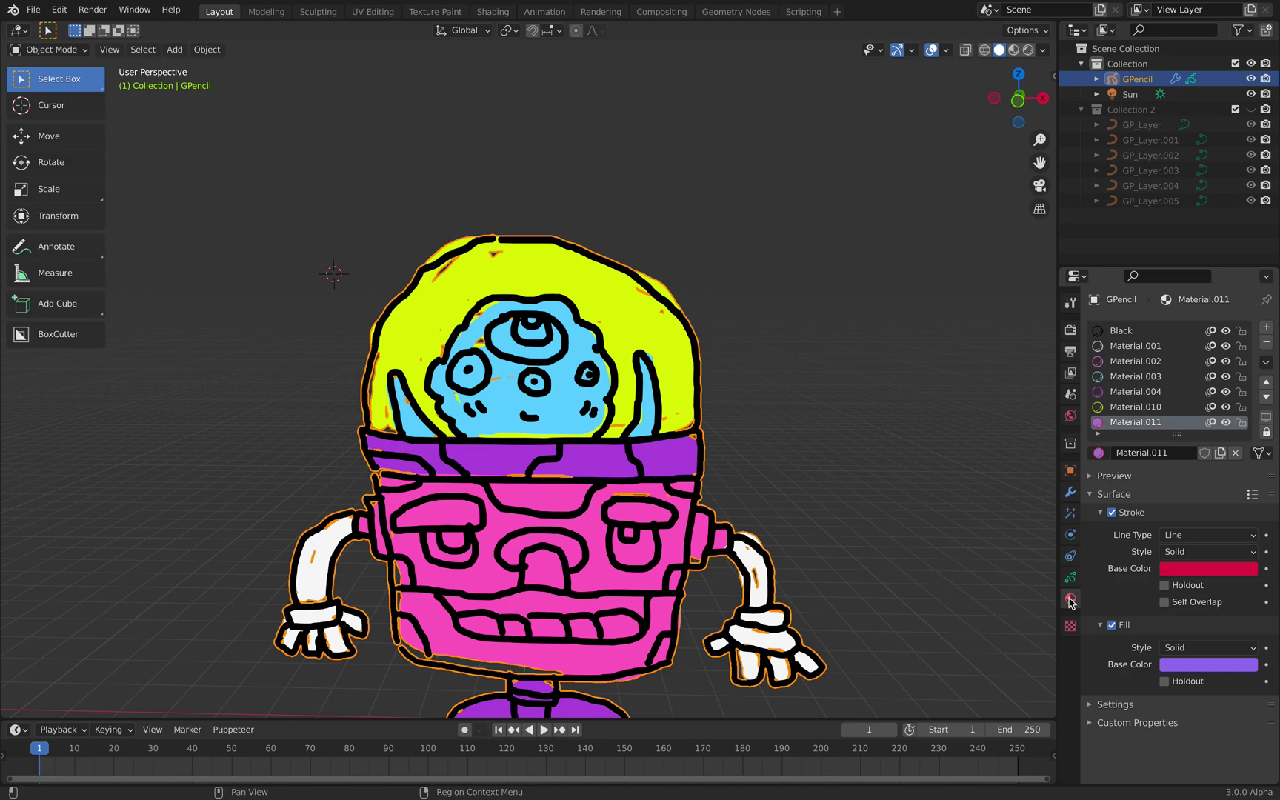
right_click(743, 252)
mouse_move(744, 253)
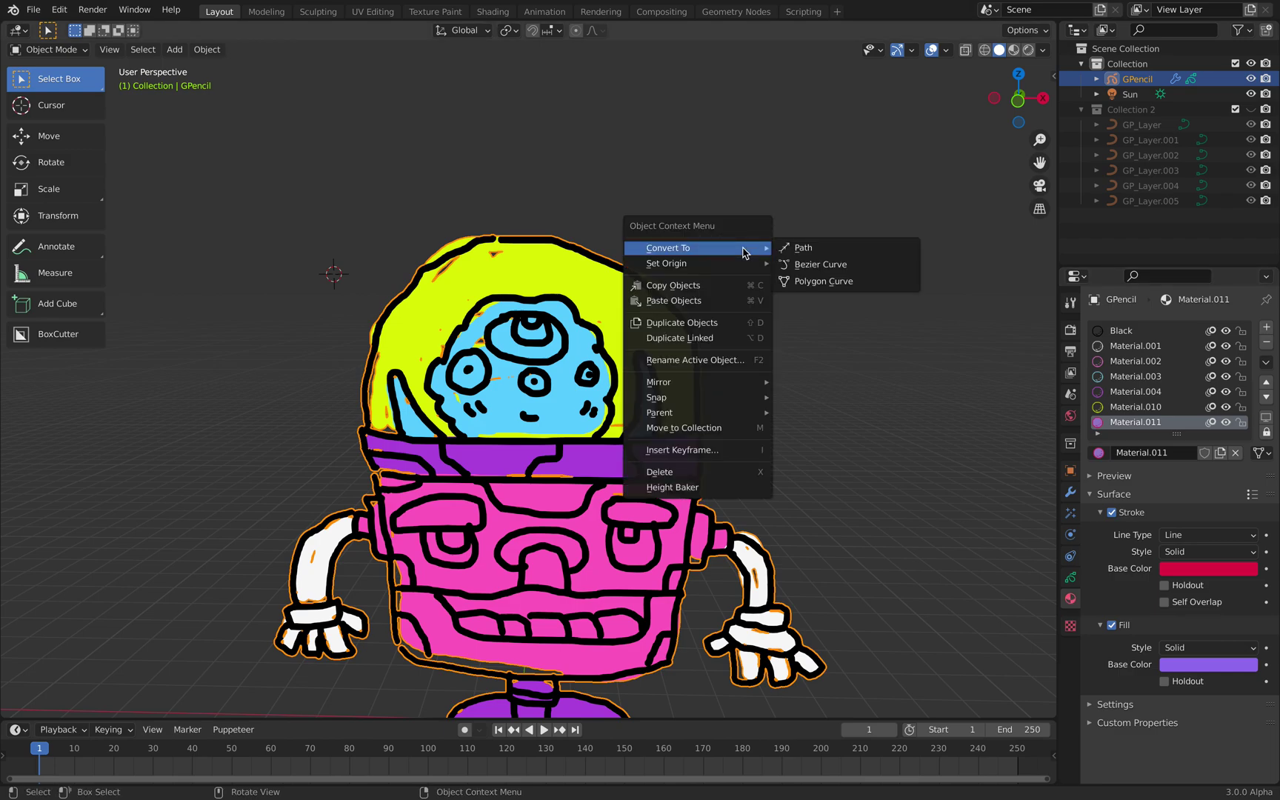
left_click(815, 265)
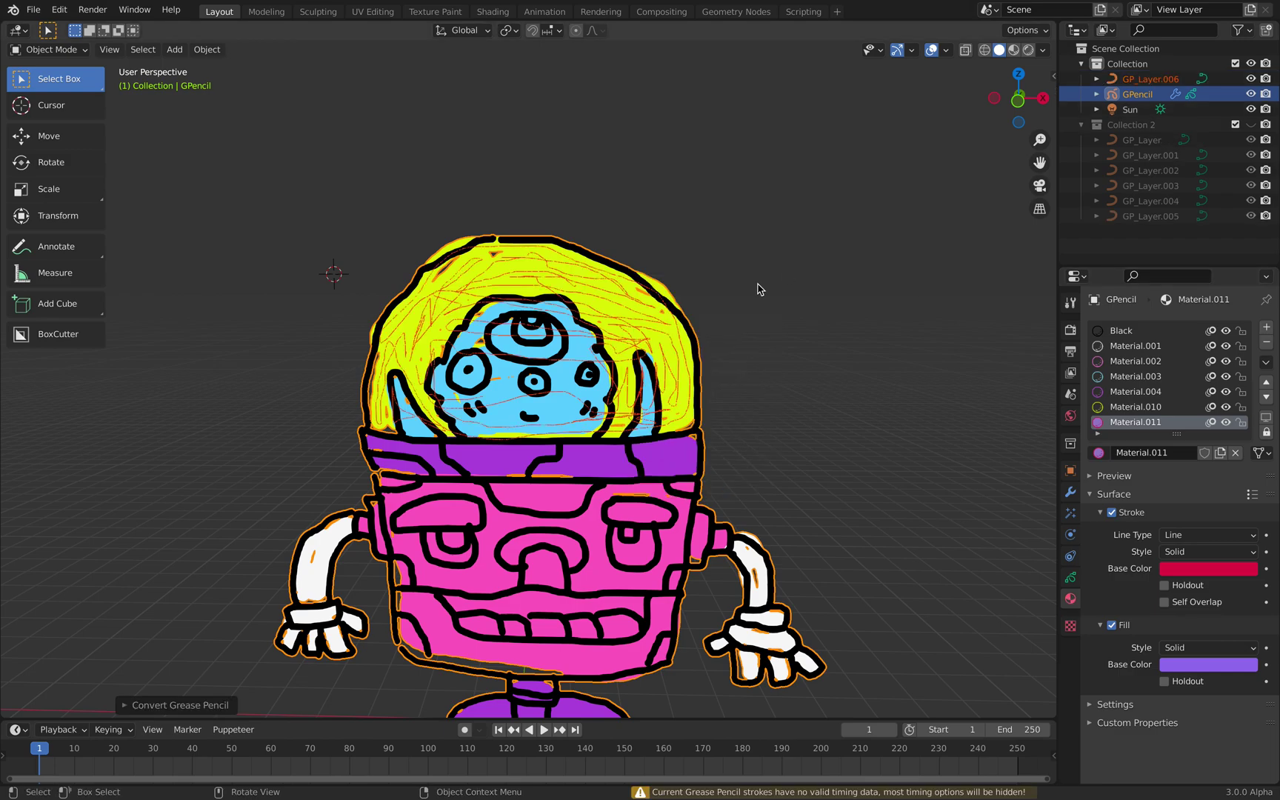
left_click(1070, 578)
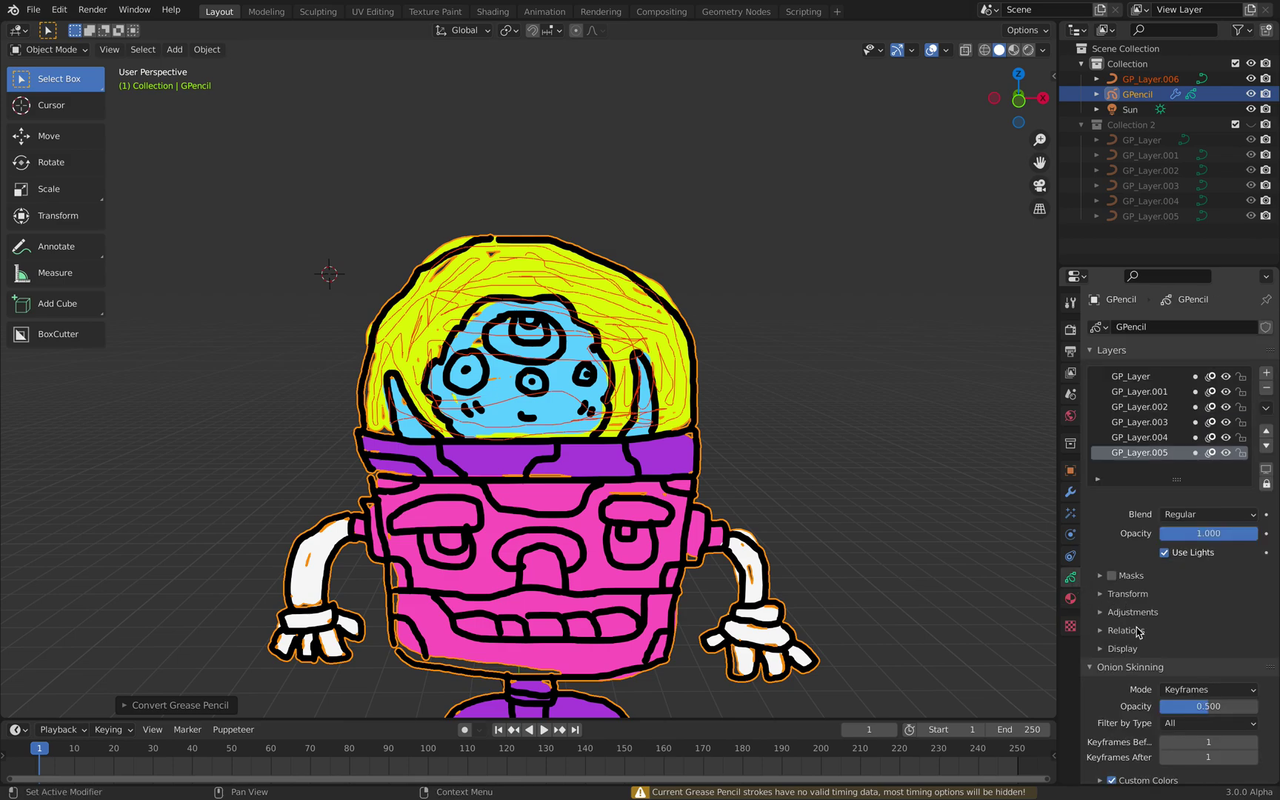
key("g")
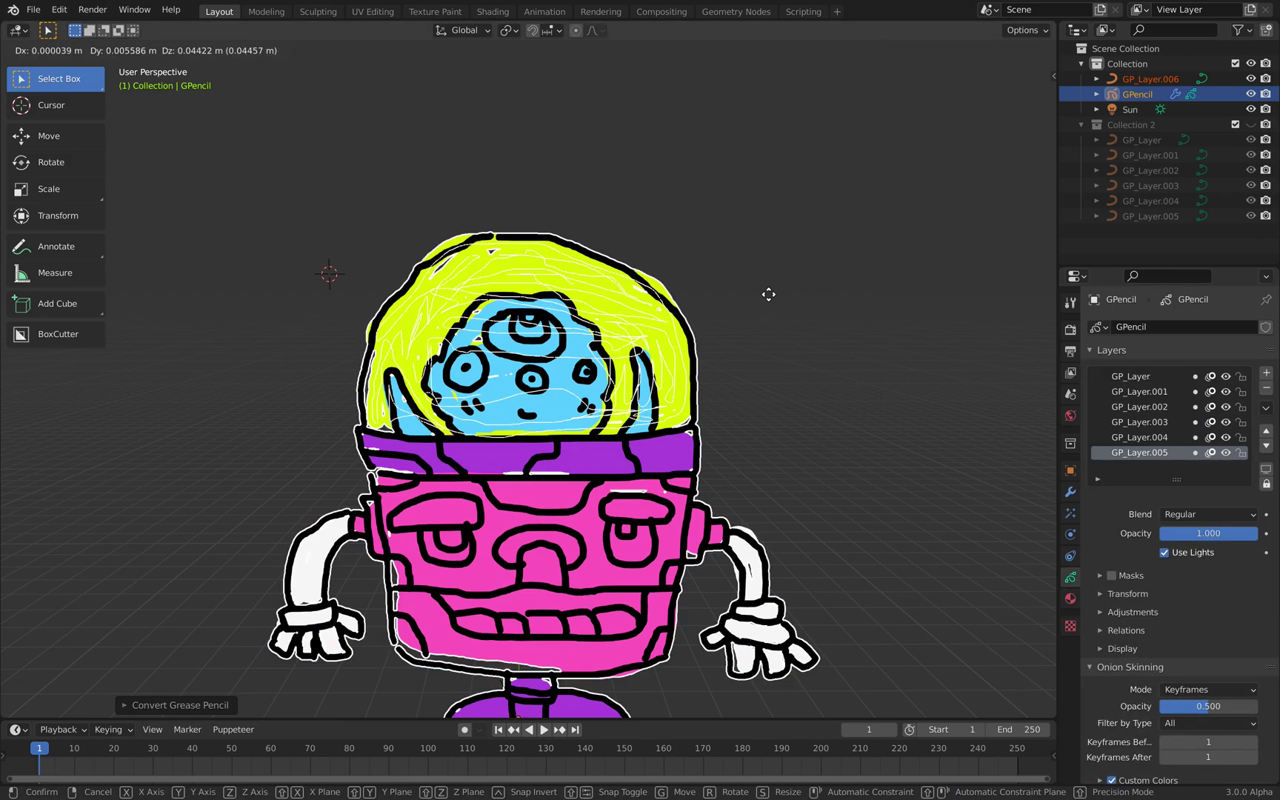
left_click(770, 299)
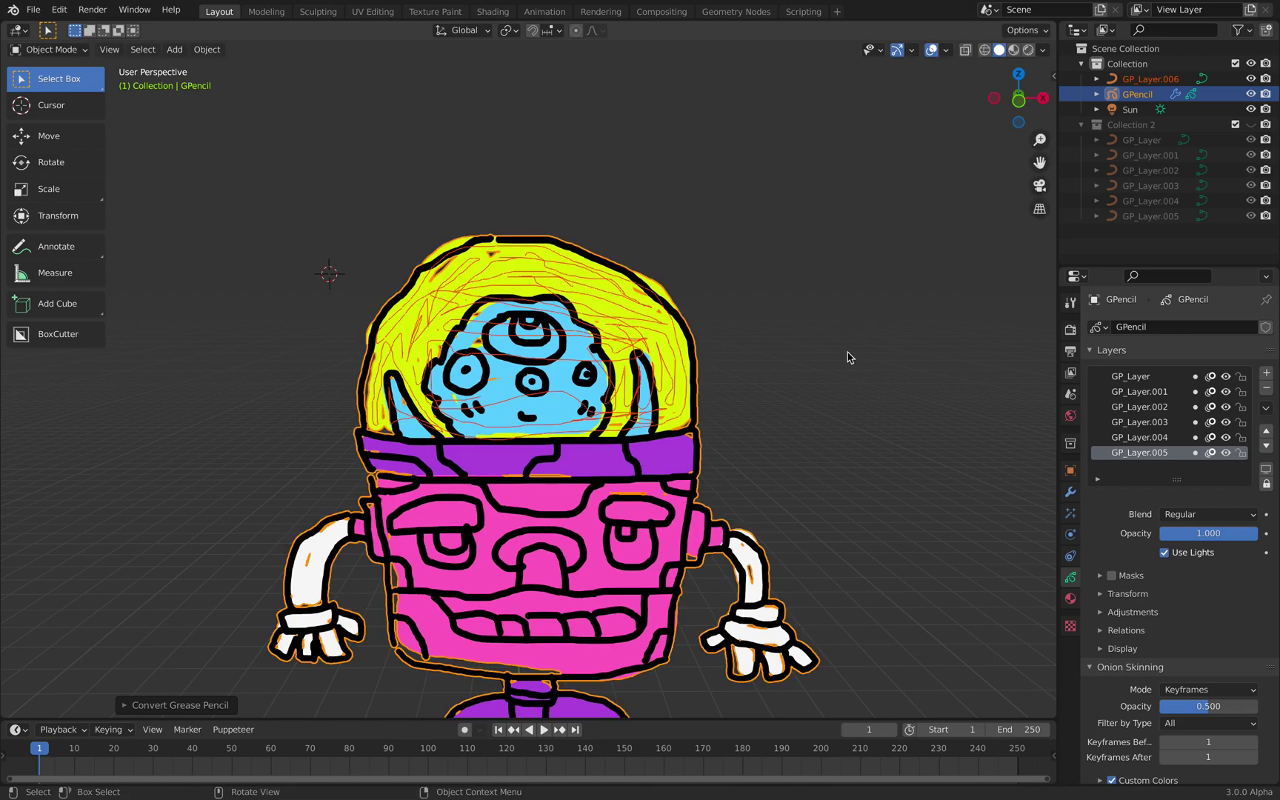
Step: In front view, hide the Grease Pencil object and select the newly converted dome curve
scroll(841, 296, "down", 3)
left_click(1018, 100)
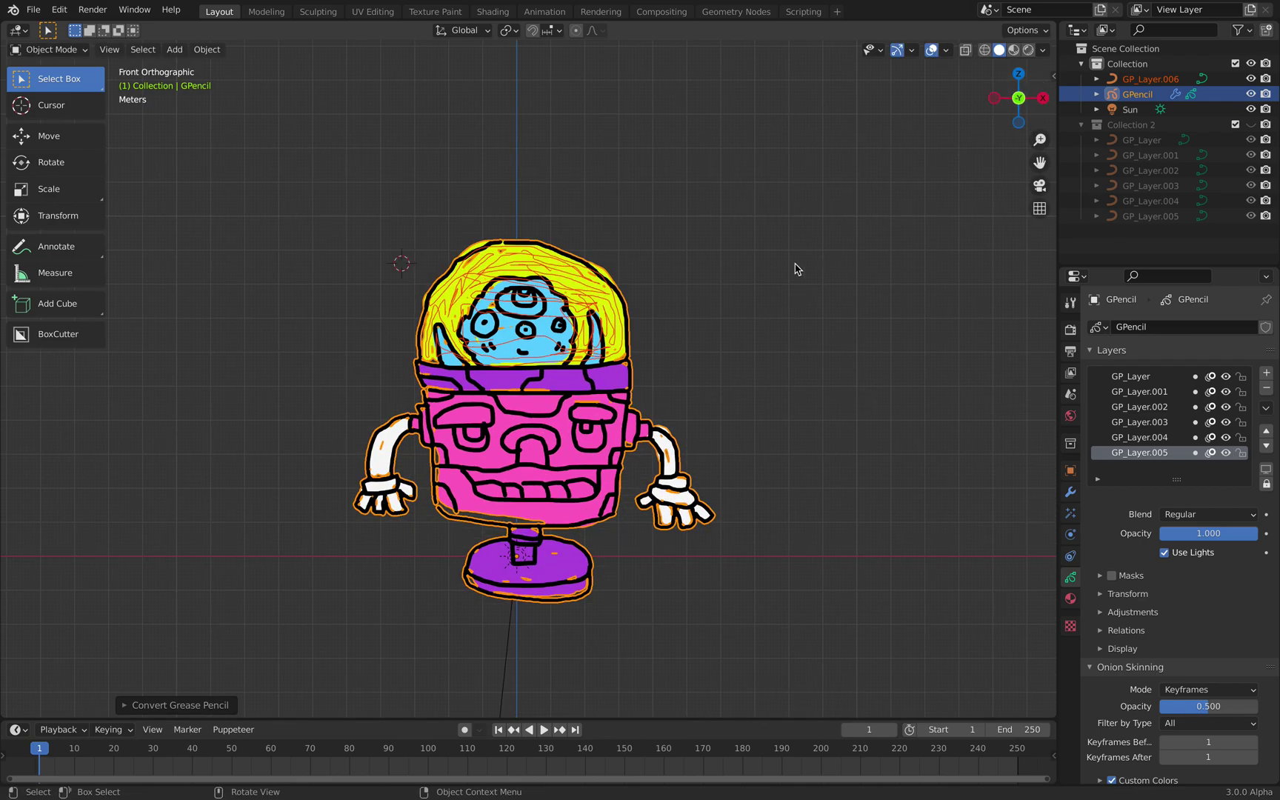
left_click(999, 164)
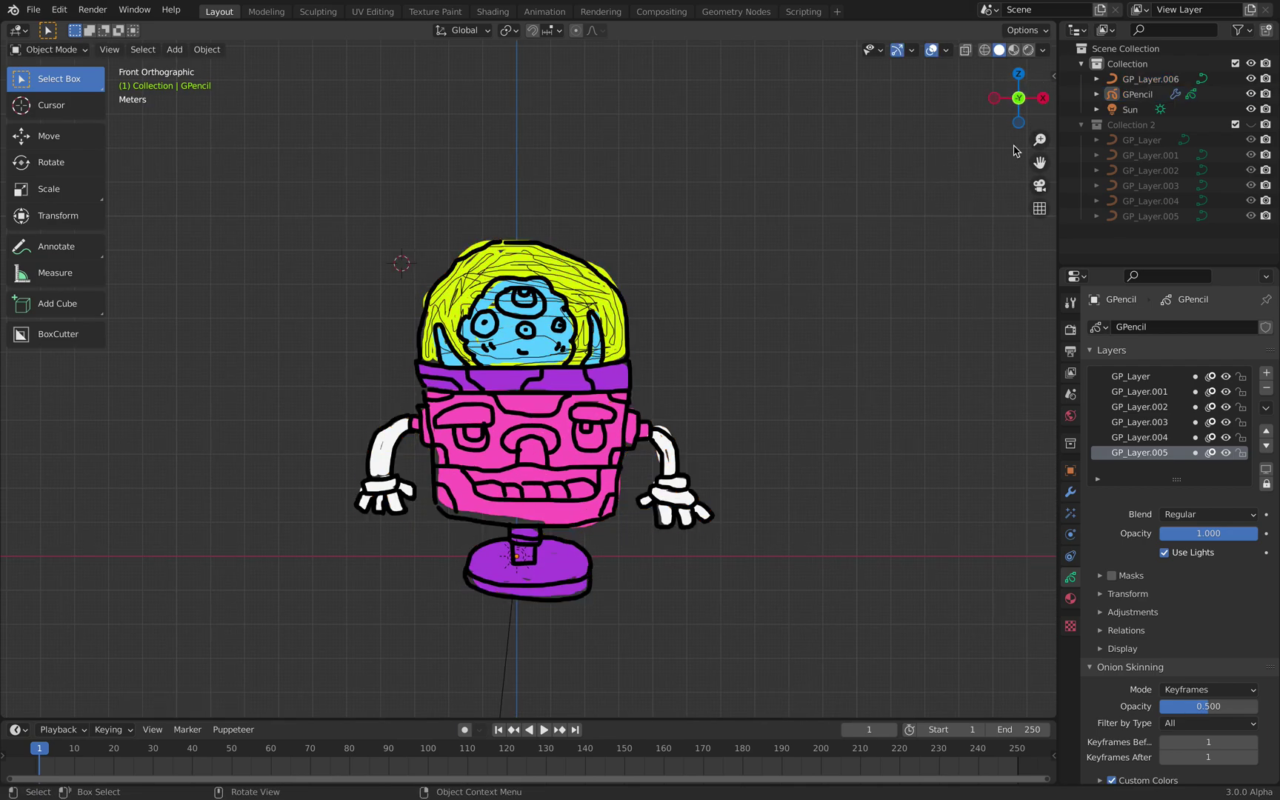
left_click(1250, 94)
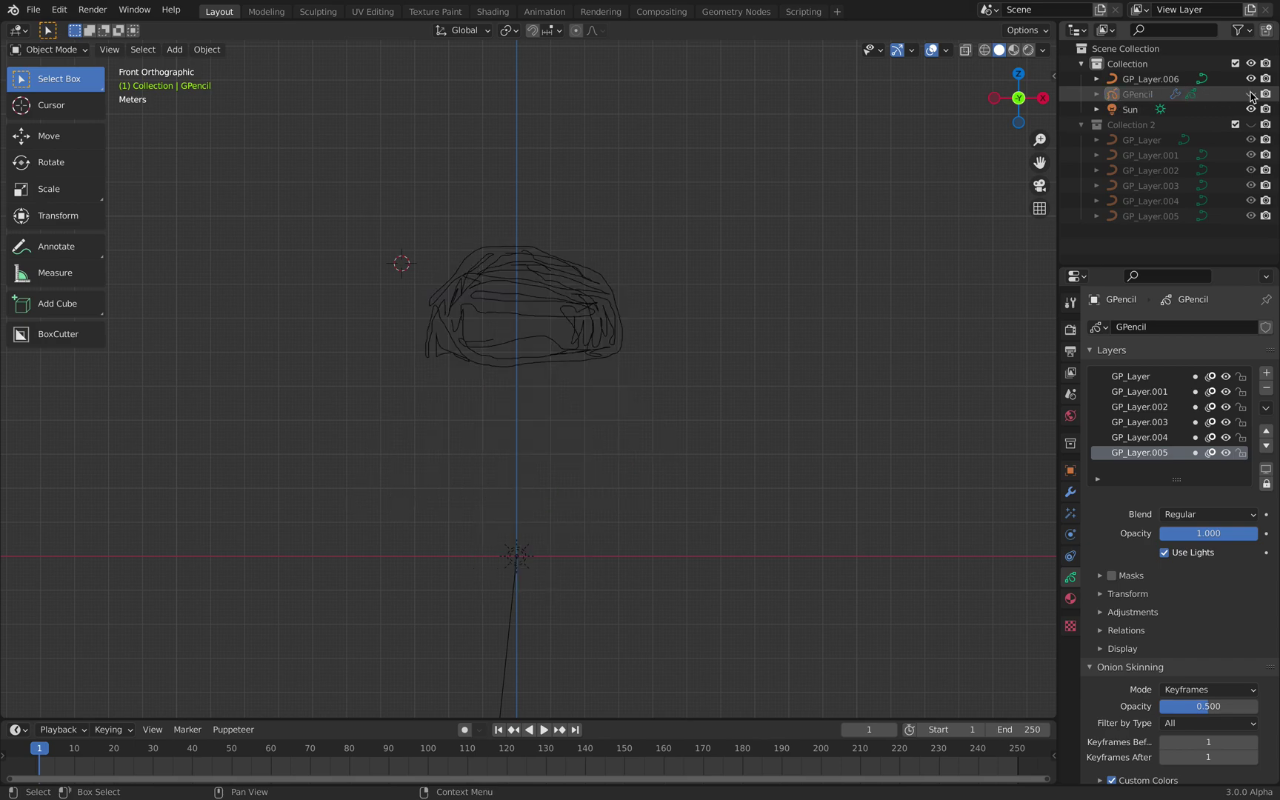
left_click(1156, 78)
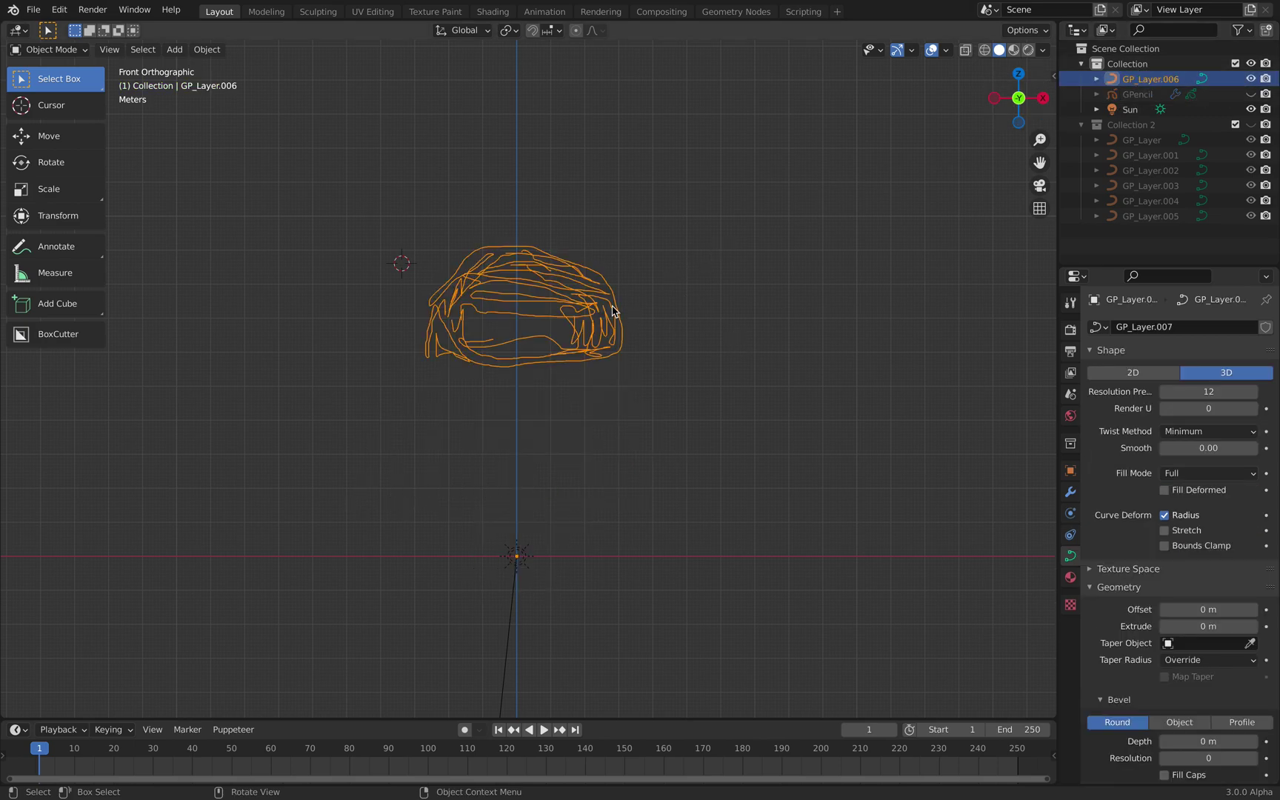
Step: Give the dome curve a round bevel with a depth of 0.006 m and a resolution of 2
scroll(1208, 729, "down", 3)
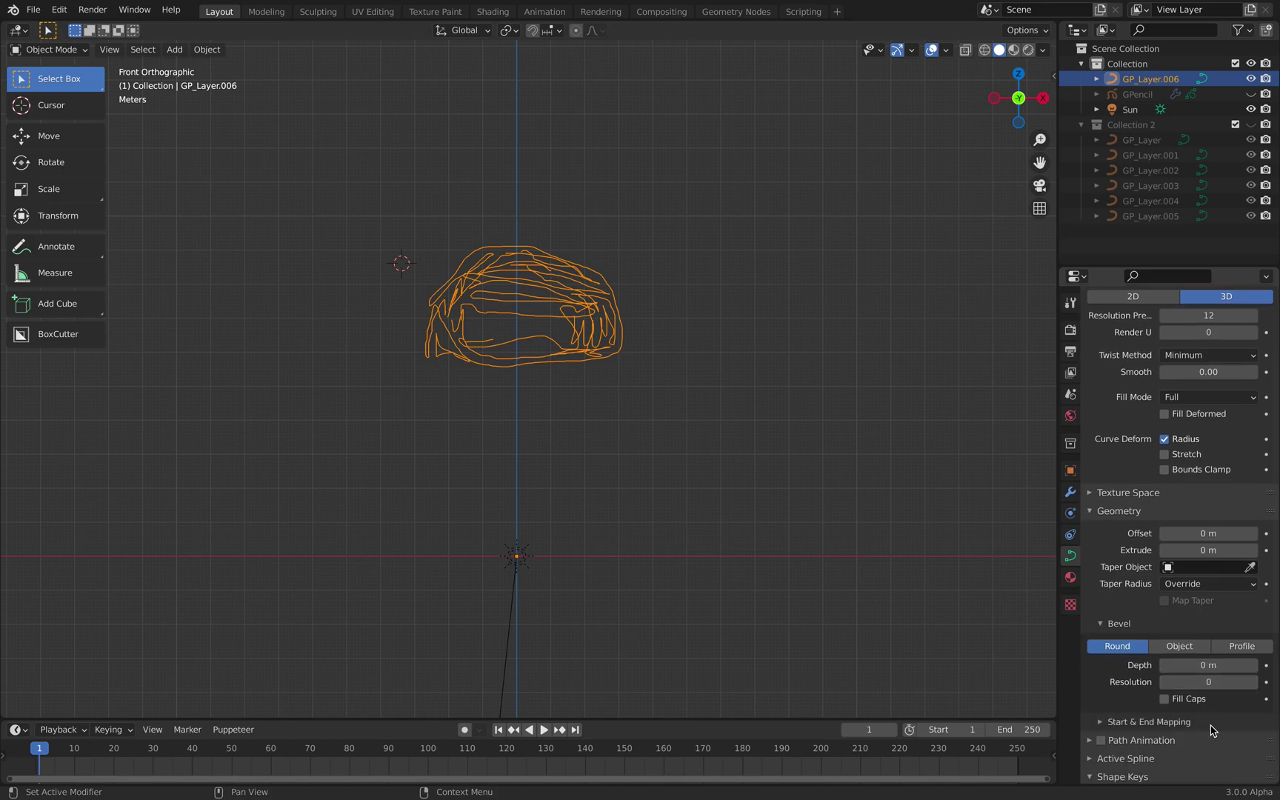
left_click(1252, 682)
left_click(1251, 682)
left_click_drag(1208, 665, 1233, 665)
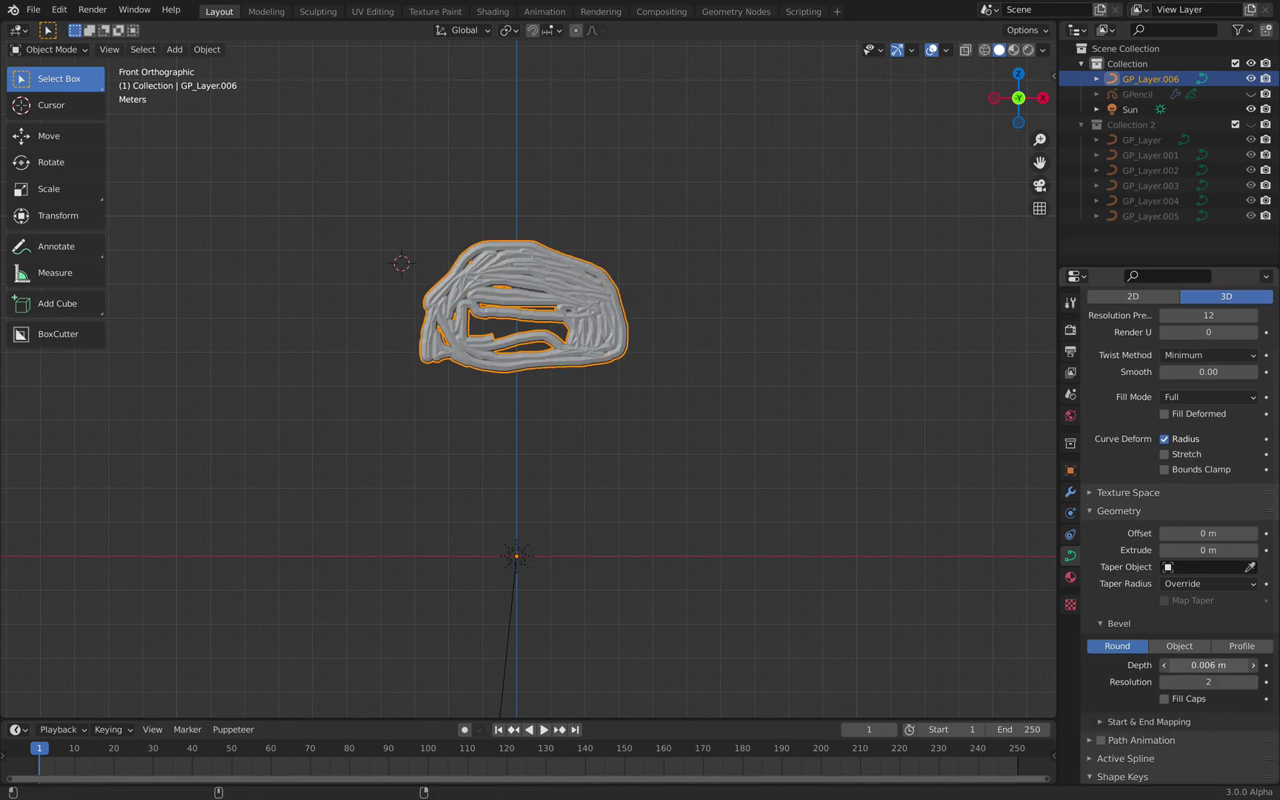
Step: Apply Shade Smooth to the beveled dome curve
left_click(1071, 578)
right_click(621, 285)
mouse_move(621, 286)
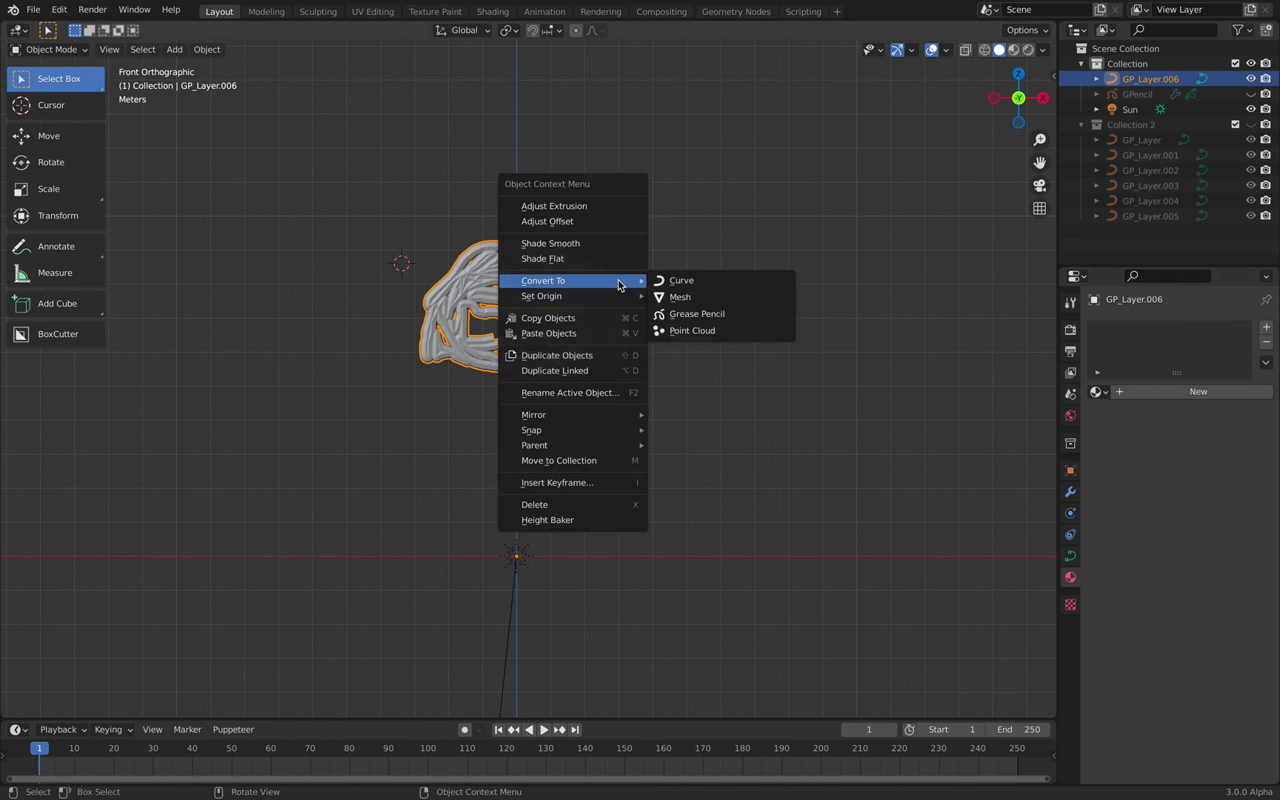
left_click(574, 244)
scroll(504, 289, "up", 2)
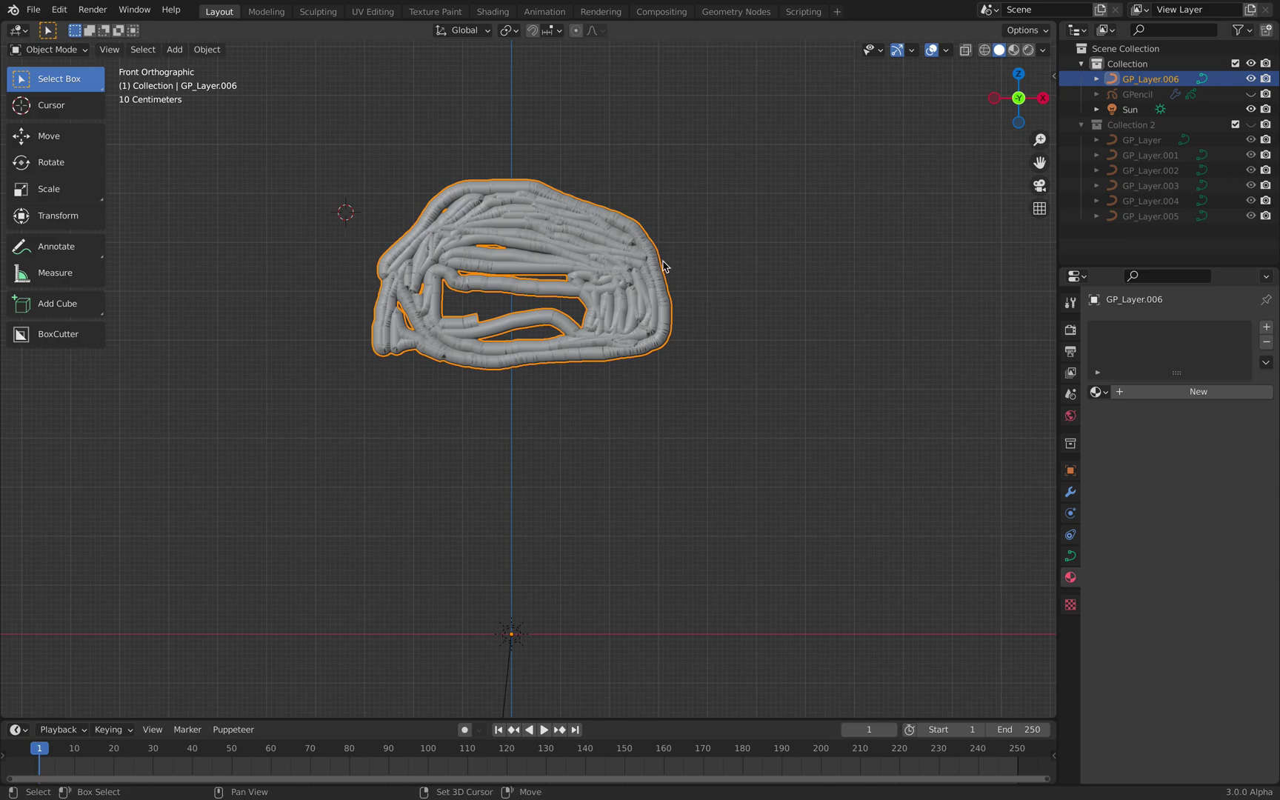
scroll(661, 261, "up", 2, "shift")
Step: Add a new material with a magenta base color to the dome curve and show the viewport in Material Preview
left_click(1155, 392)
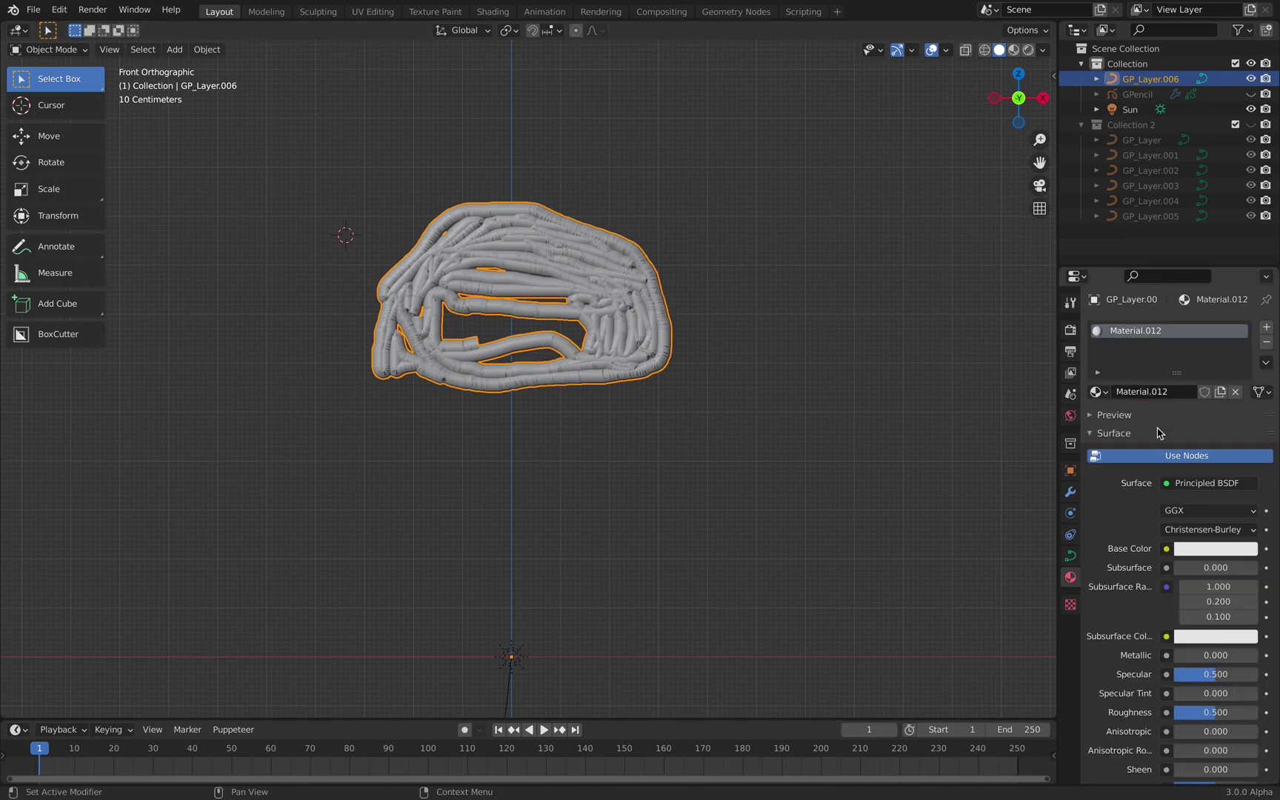
left_click(1200, 557)
left_click_drag(1186, 394, 1175, 398)
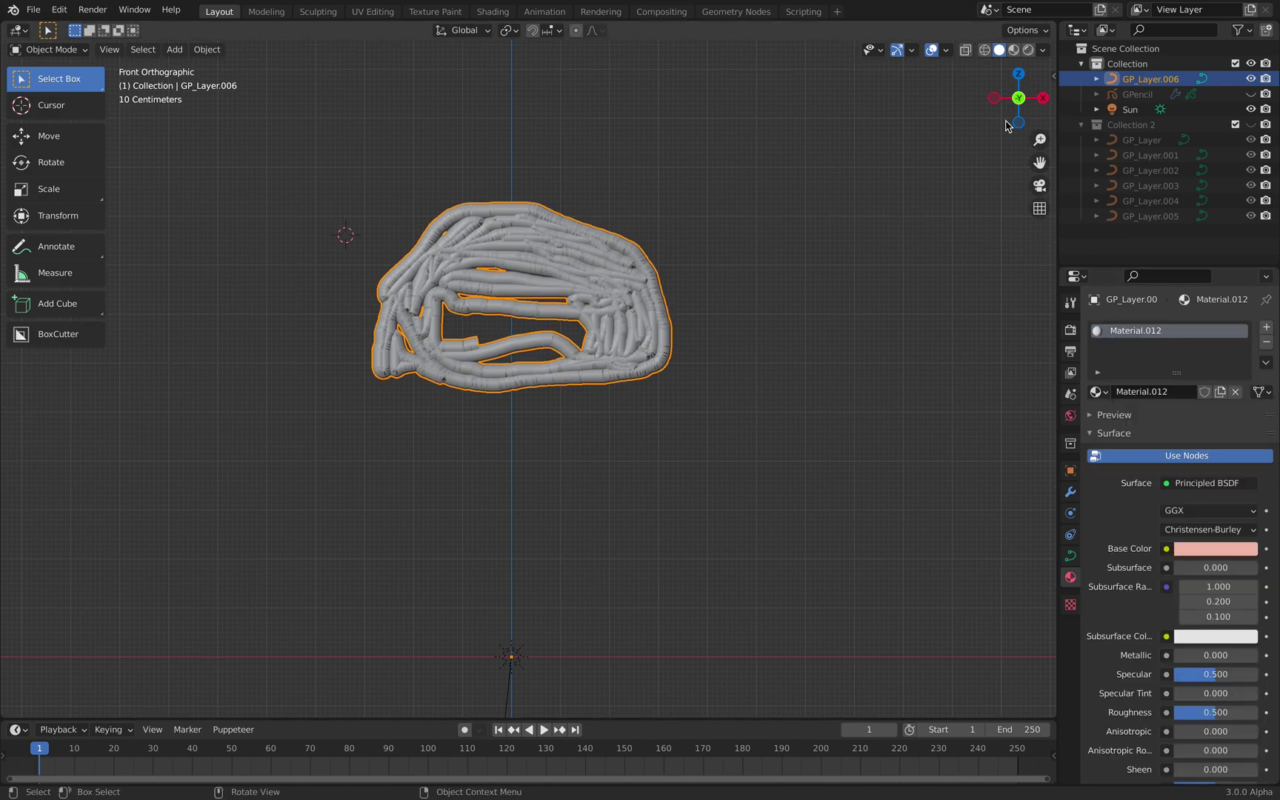
left_click(1013, 50)
left_click(1211, 548)
left_click_drag(1185, 397, 1197, 400)
Step: Make Collection 2 with the other beveled robot curves visible
left_click(1250, 124)
left_click(1250, 124)
left_click(1251, 126)
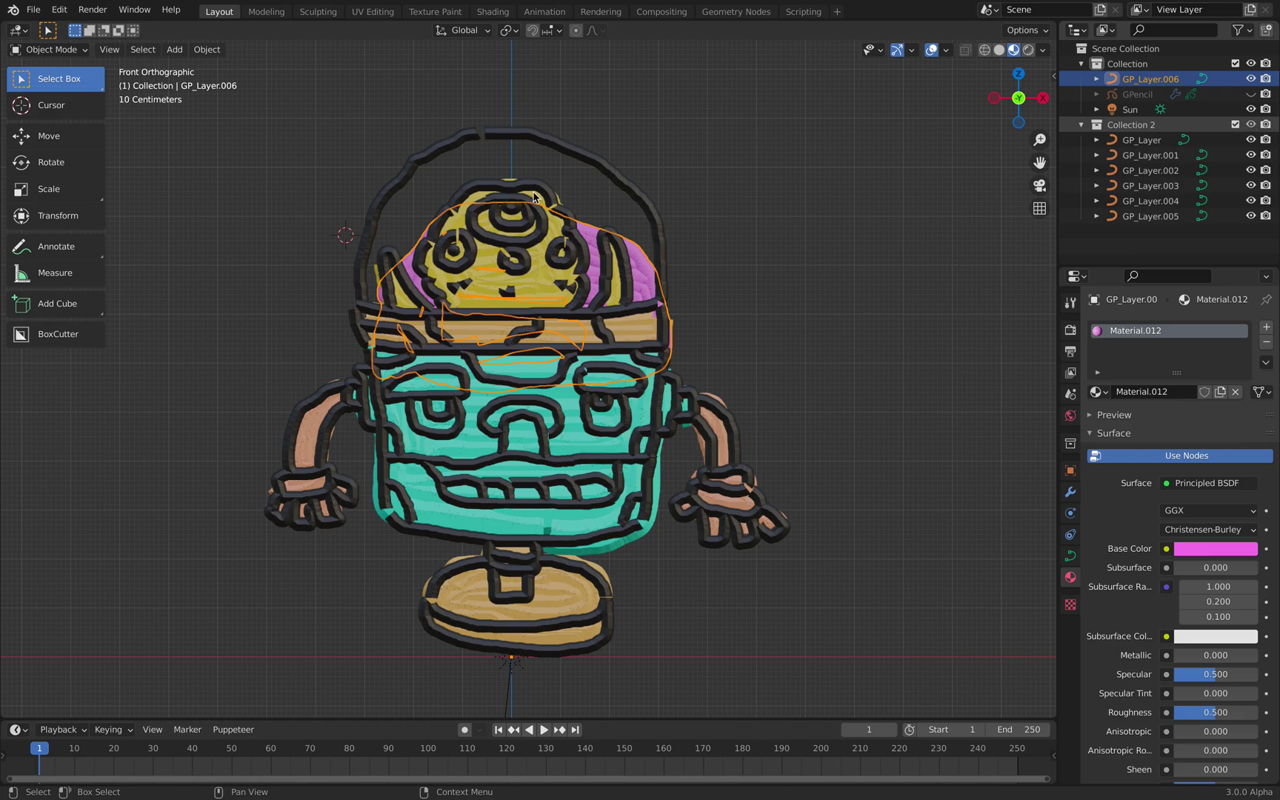
Step: Select all visible objects, clear their location, and deselect them
left_click(663, 274)
key("a")
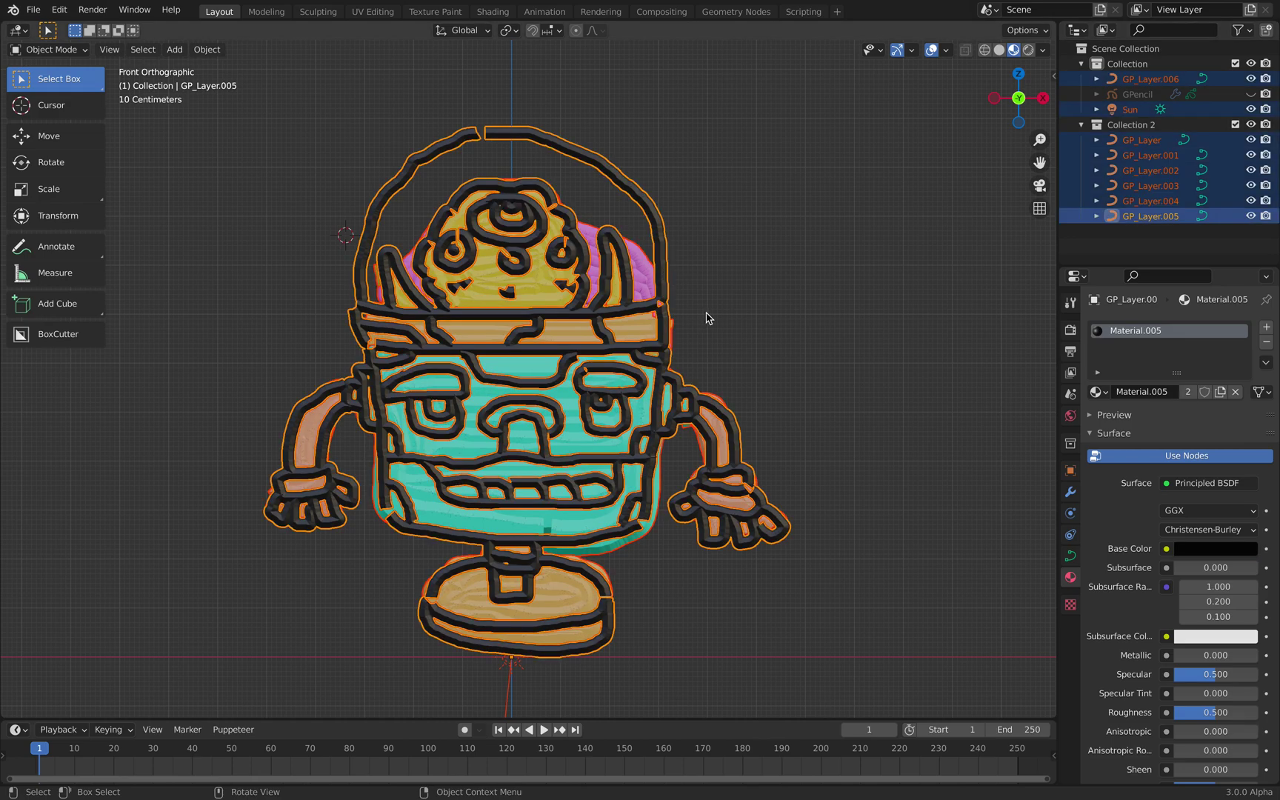
key("alt+g")
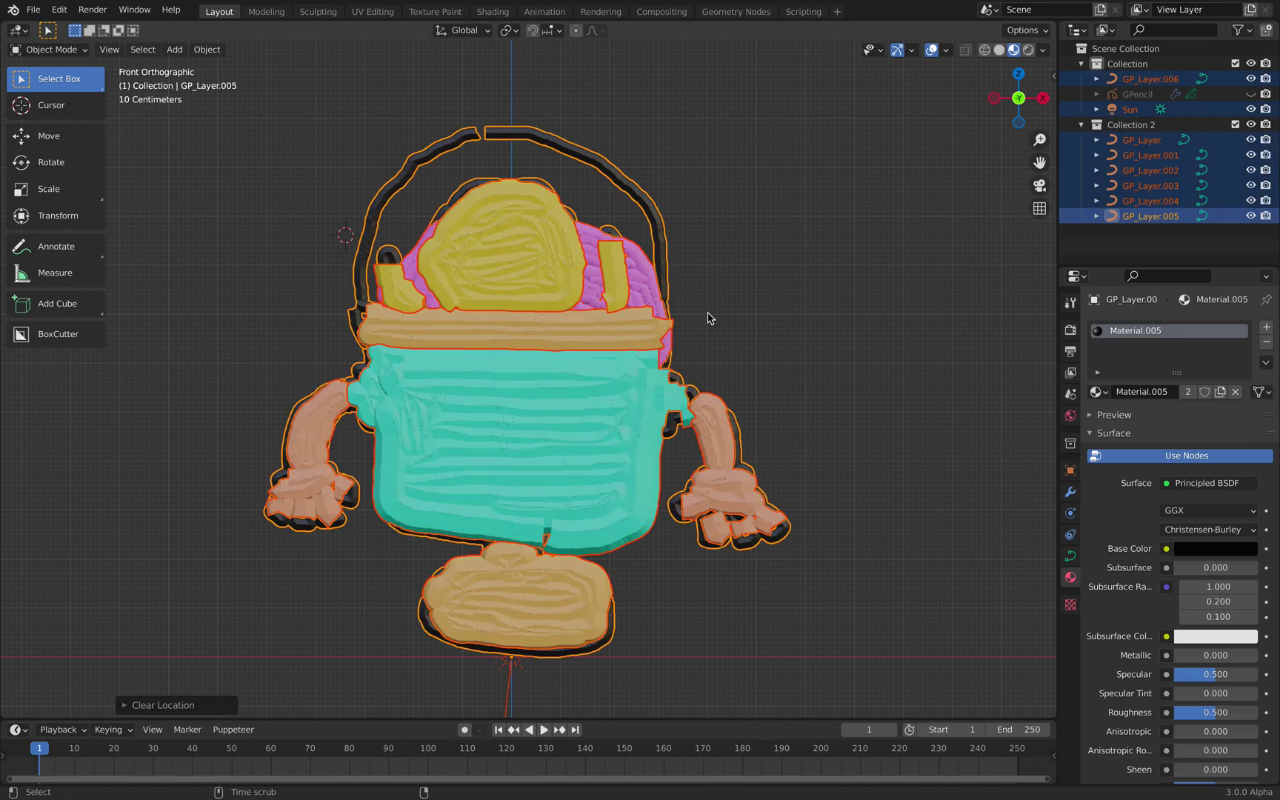
left_click(725, 296)
Step: Move the black outline curve GP_Layer forward about 0.3 m along the Y axis
middle_click_drag(725, 296, 654, 191)
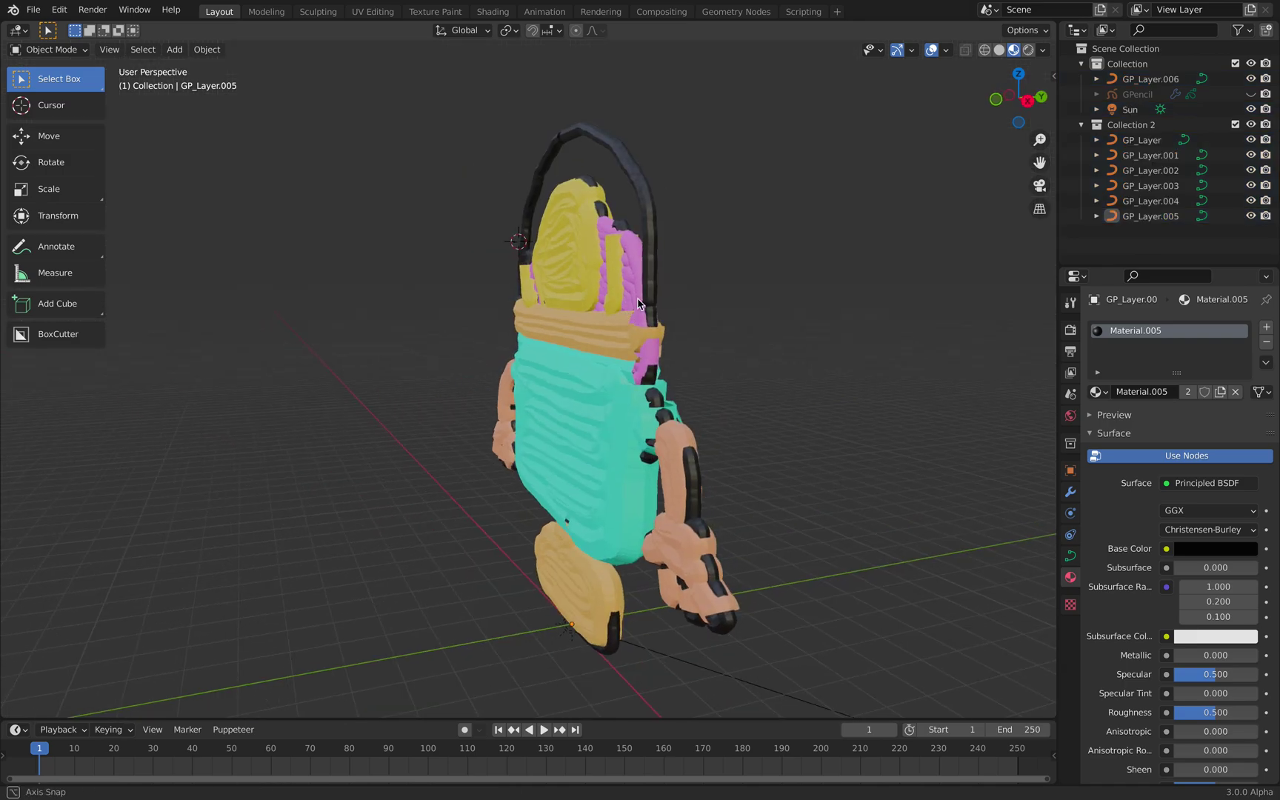
left_click(680, 220)
key("g")
key("y")
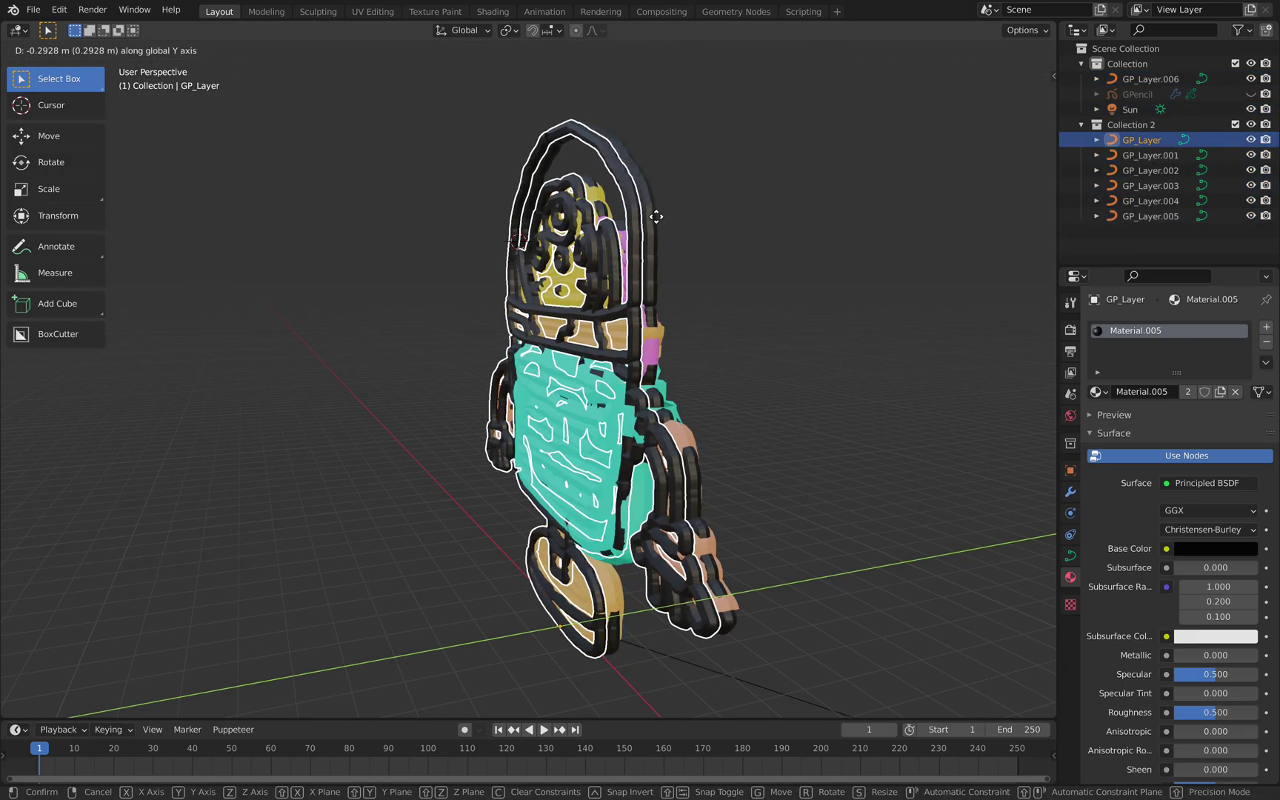
left_click(654, 215)
Step: Move the second black outline curve, GP_Layer.005, backward along the Y axis behind the colored parts and deselect it
left_click(676, 219)
middle_click_drag(677, 220, 649, 226)
key("g")
key("y")
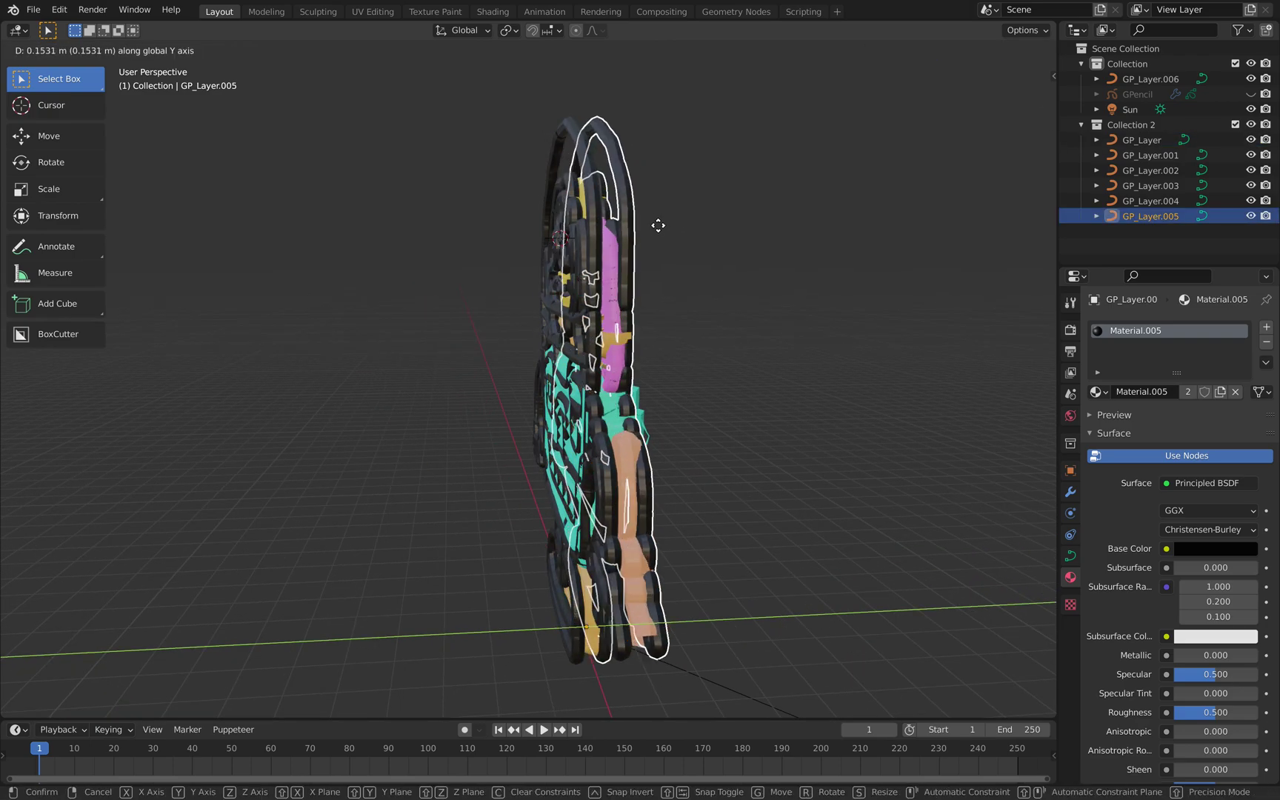
left_click(715, 228)
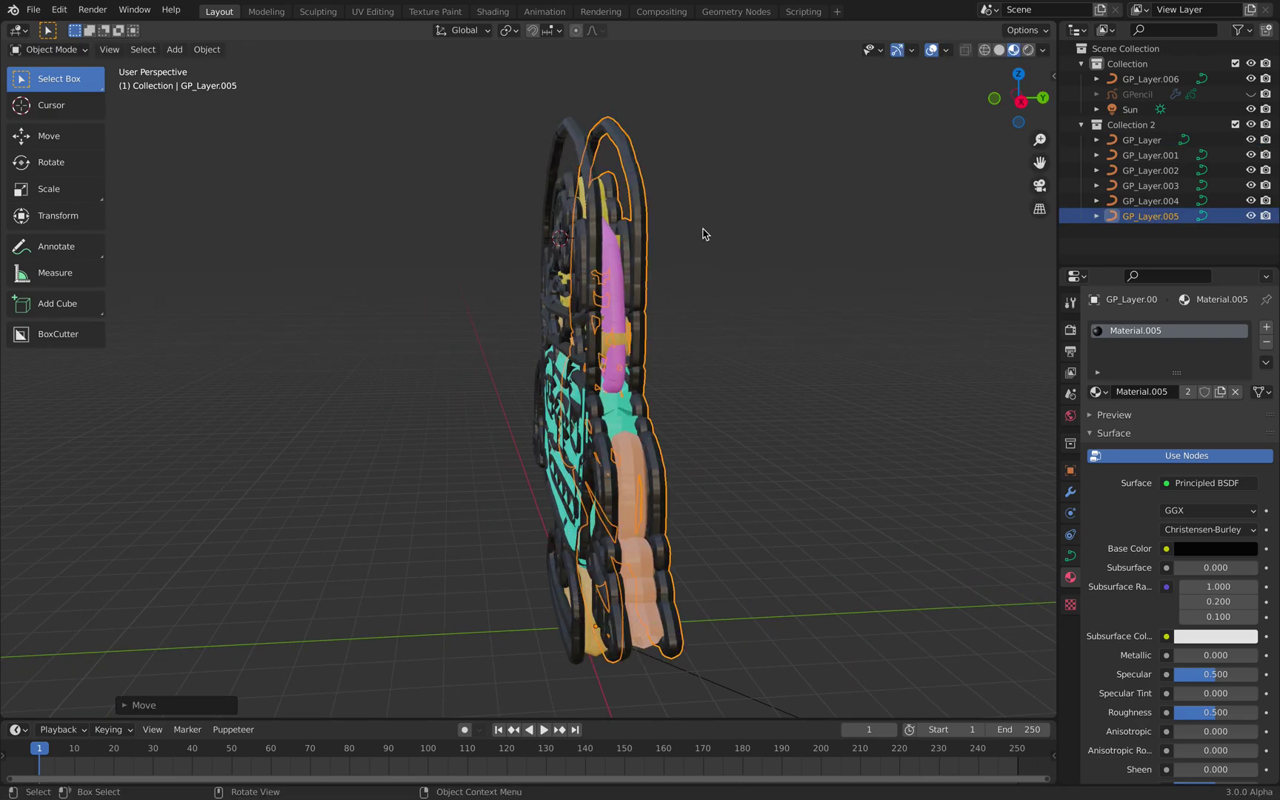
left_click(785, 215)
key("KP_1")
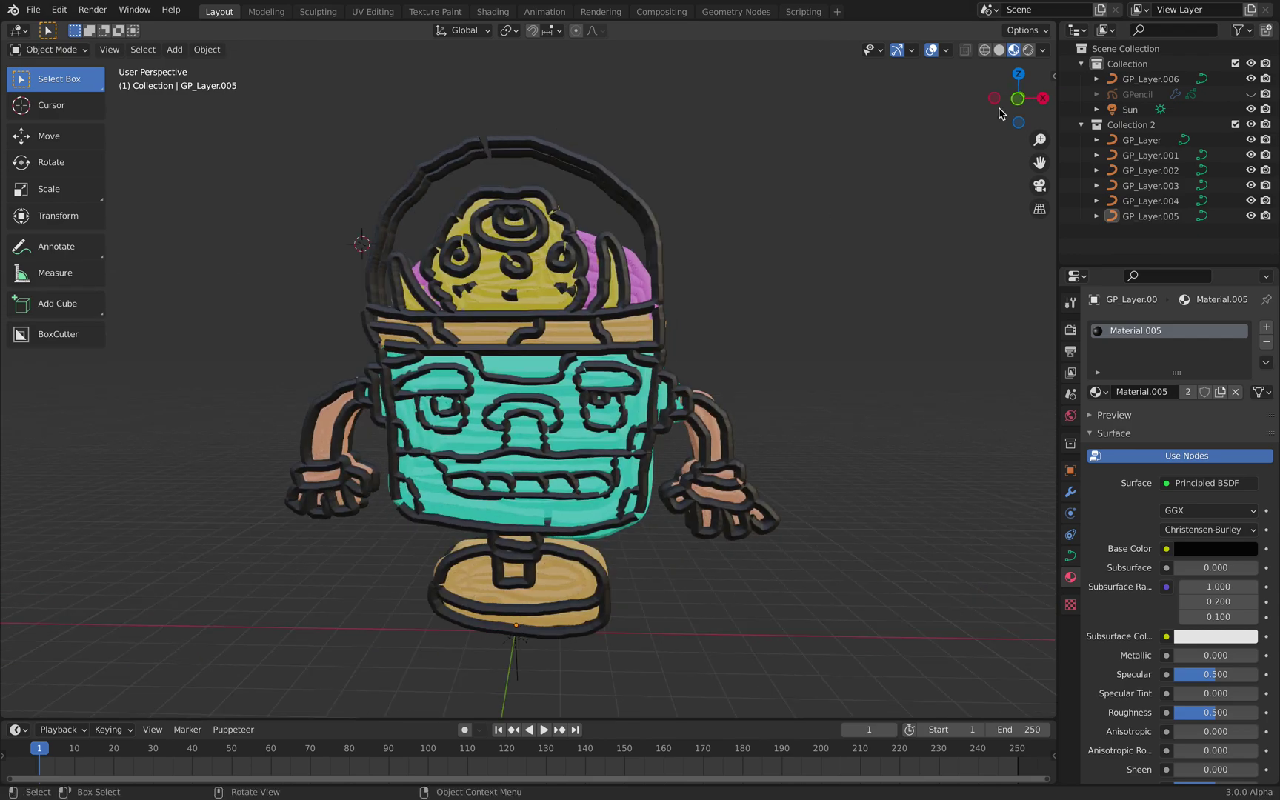
left_click(1014, 99)
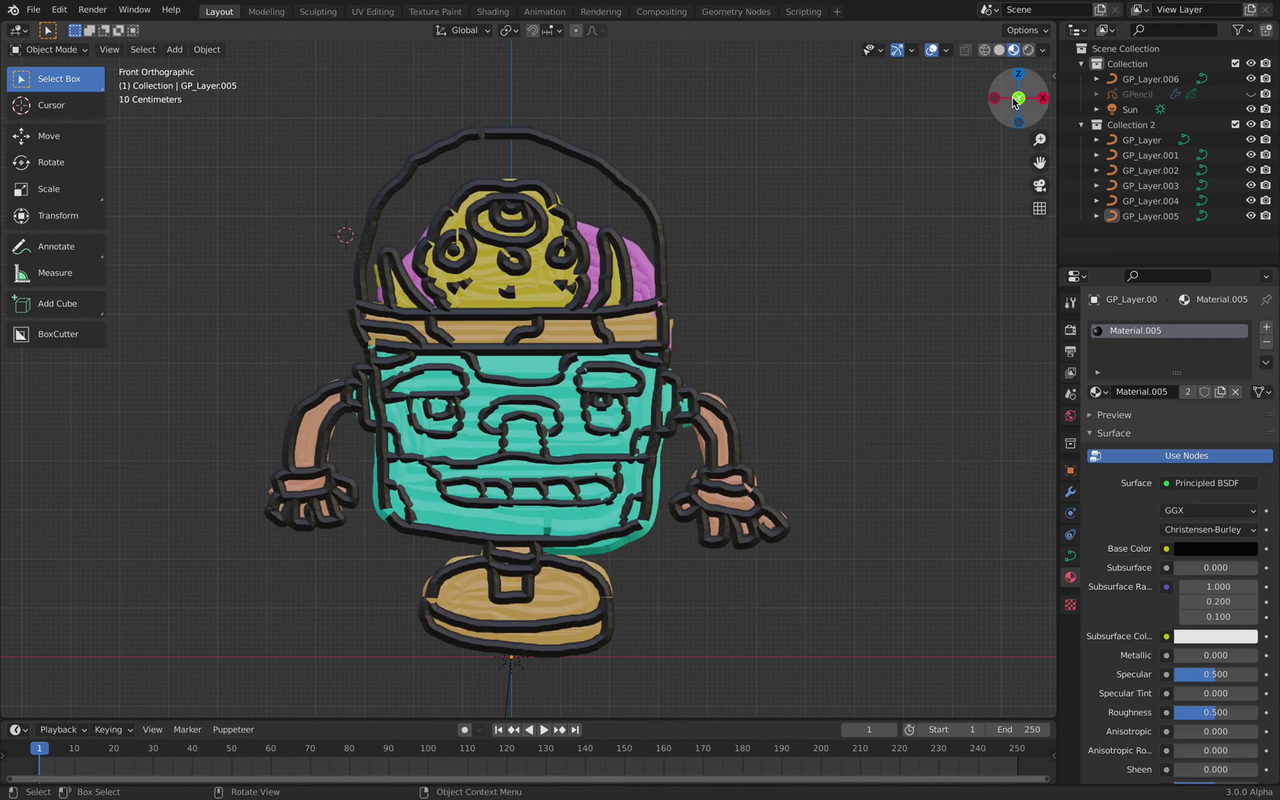
Step: Move the pink dome curve GP_Layer.006 upward so it fills the black helmet outline
left_click(590, 231)
key("g")
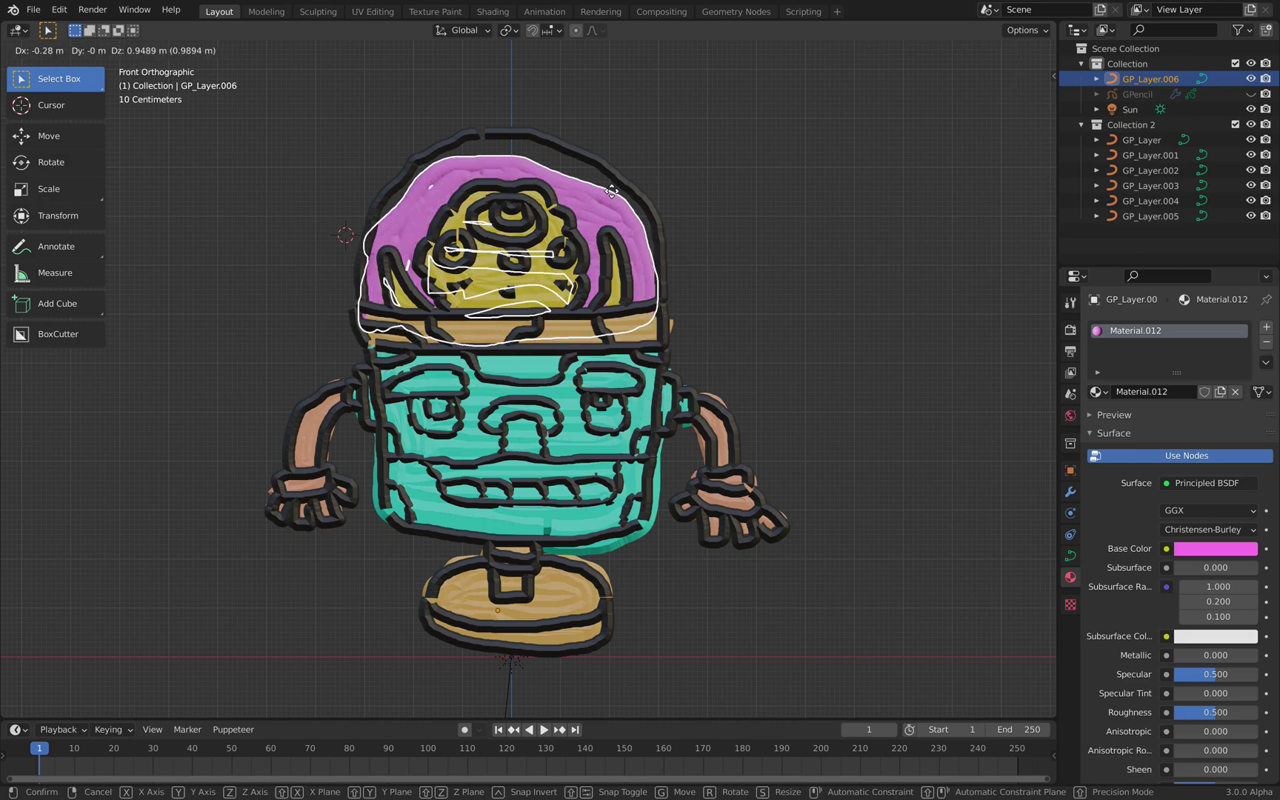
left_click(617, 186)
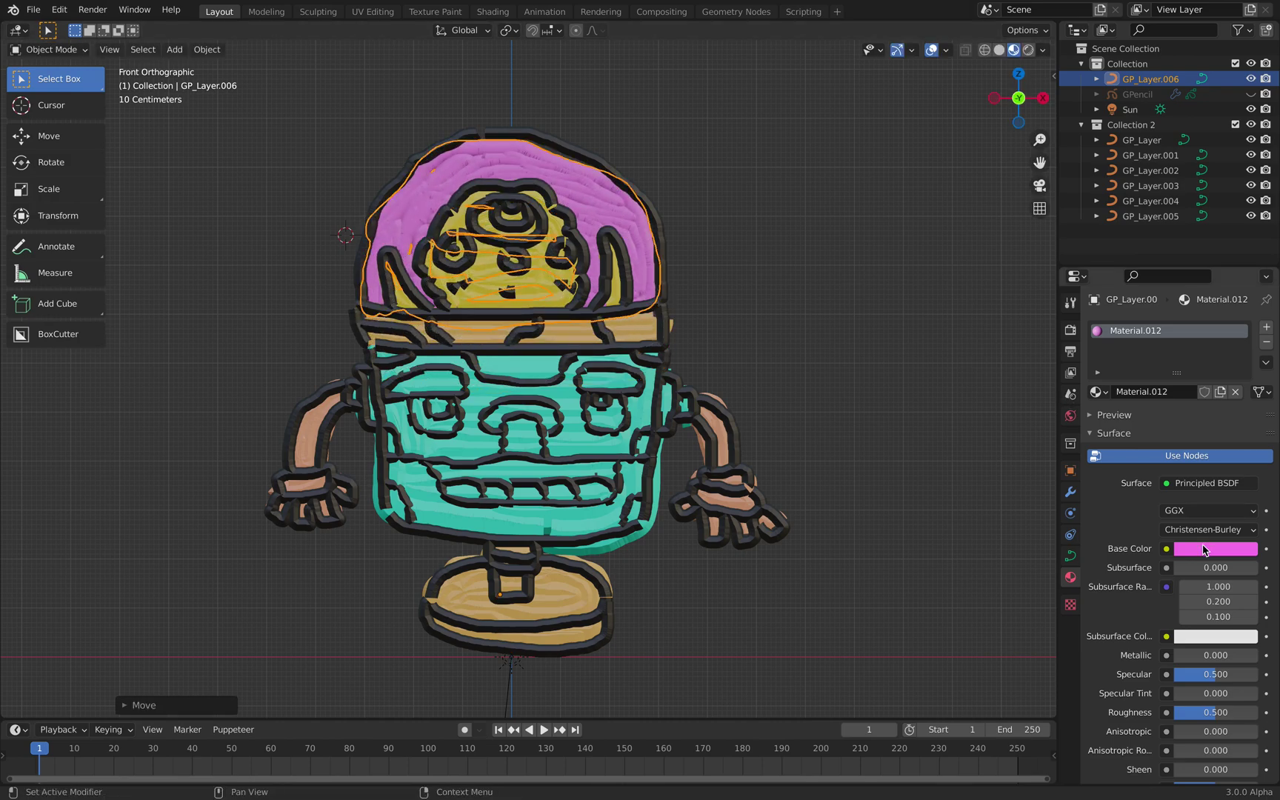
Step: Change the dome material's base color from pink to a pale grayish white and deselect the dome
left_click(1207, 548)
left_click_drag(1169, 384, 1179, 384)
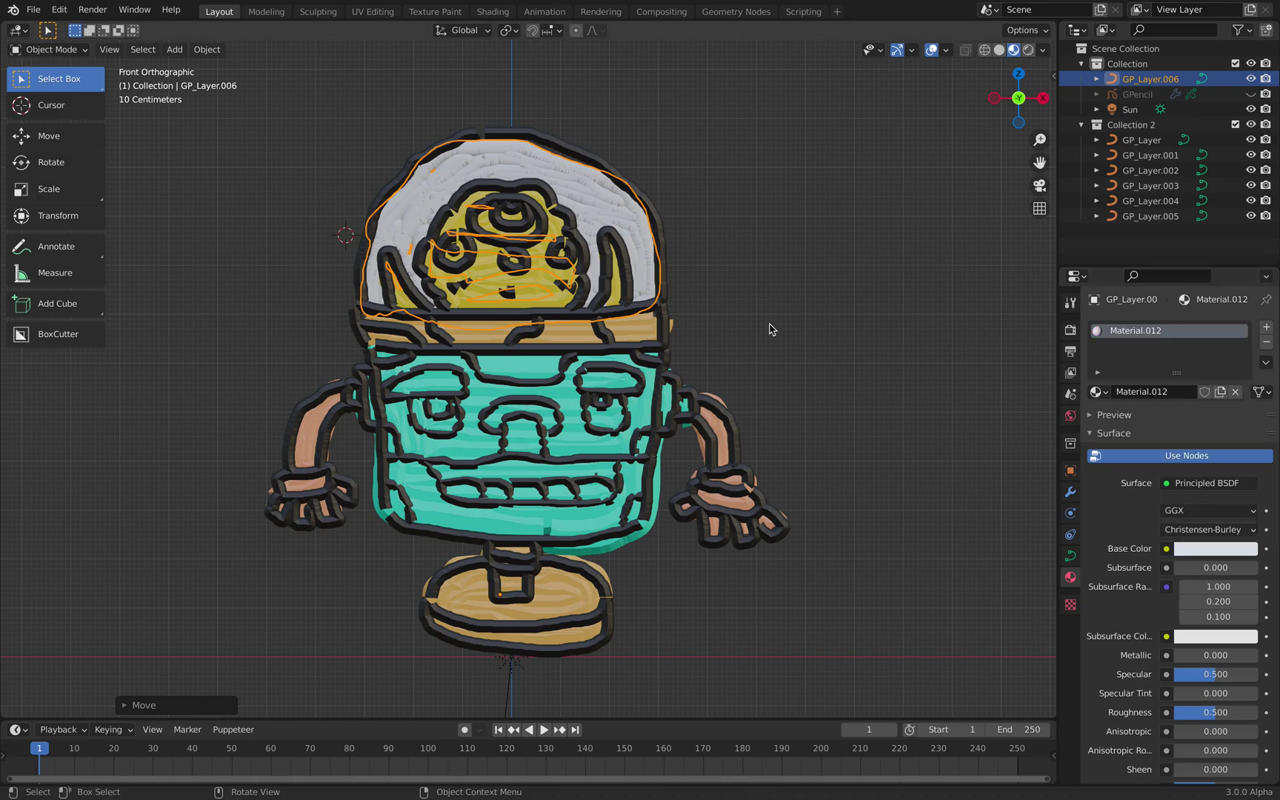
left_click(745, 358)
Step: Select the teal face curve GP_Layer.002 and examine its control points in Edit Mode from different angles
scroll(744, 359, "down", 3)
middle_click_drag(744, 357, 766, 374)
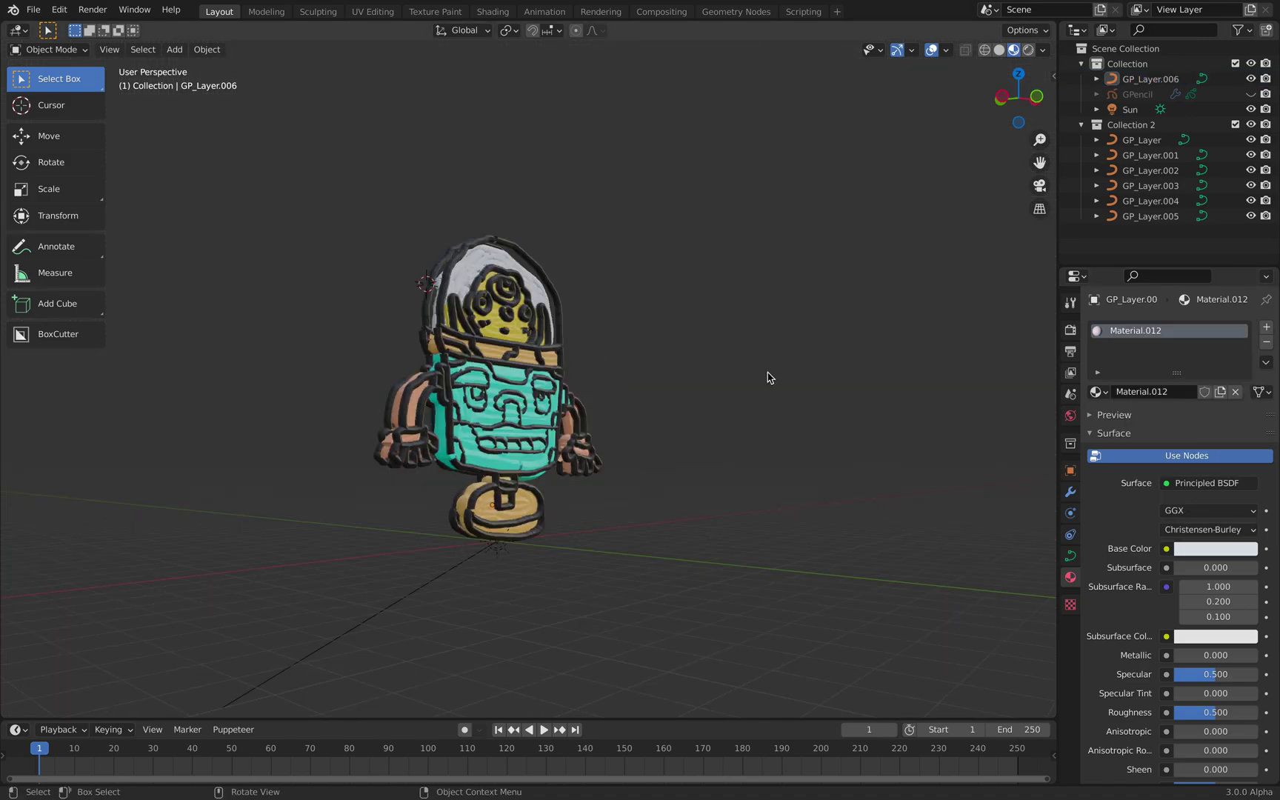
scroll(724, 389, "up", 2)
scroll(598, 464, "up", 3)
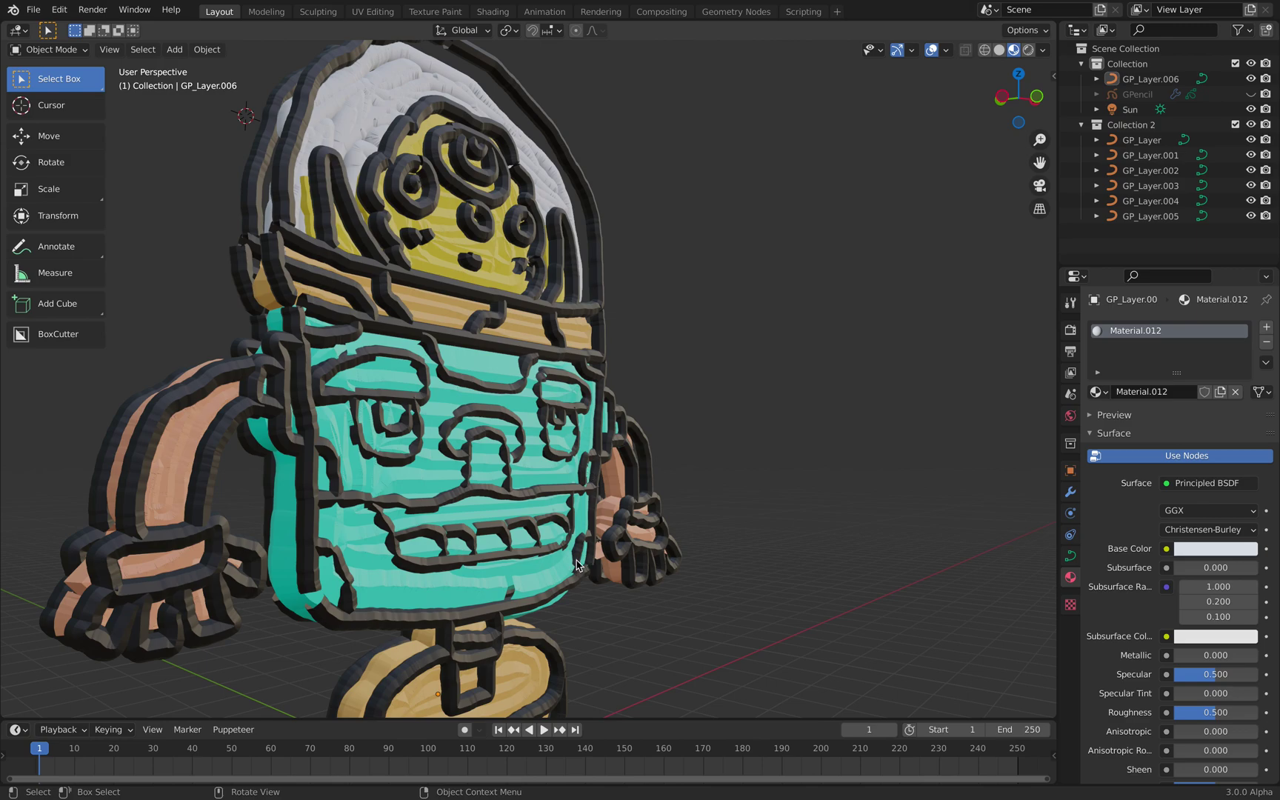
left_click(516, 581)
middle_click_drag(519, 583, 555, 511)
key("Tab")
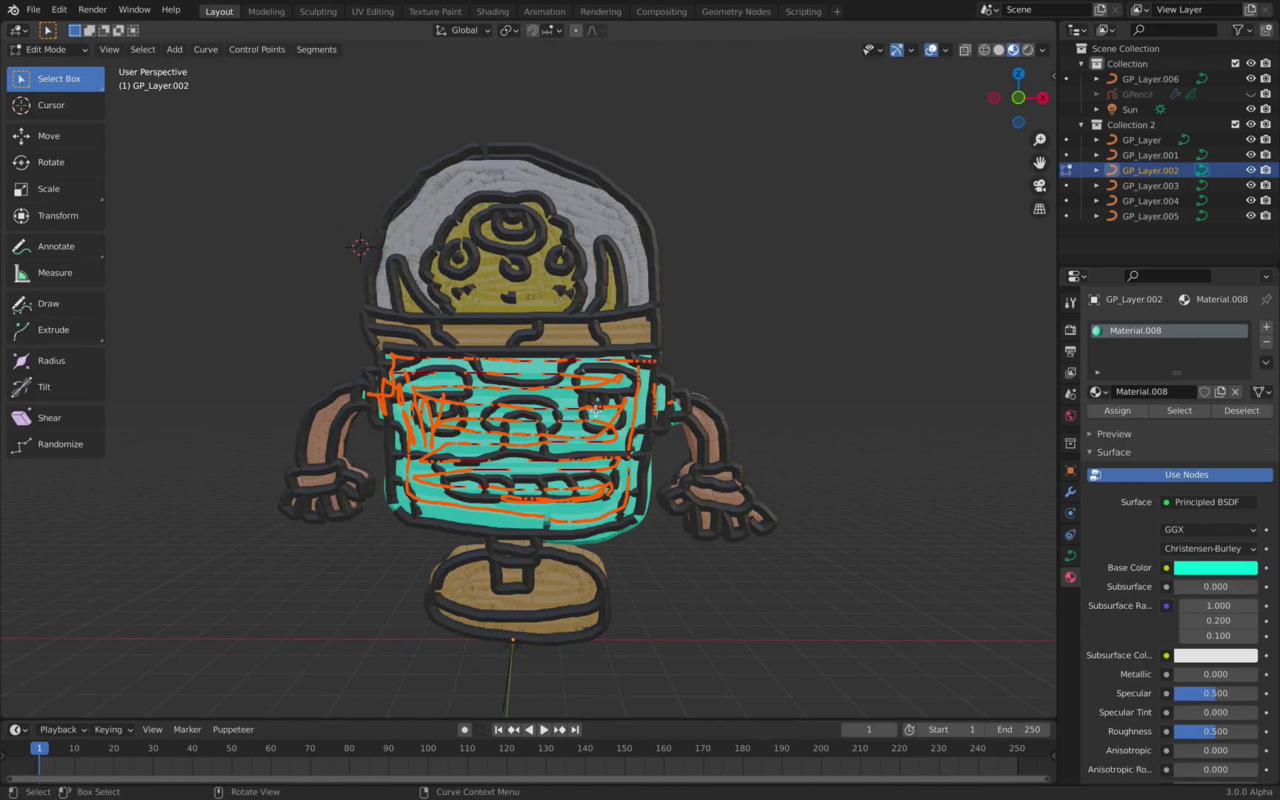
key("Tab")
mouse_move(600, 419)
middle_mouse_down()
mouse_move(346, 409)
mouse_move(479, 388)
mouse_move(676, 403)
middle_mouse_up()
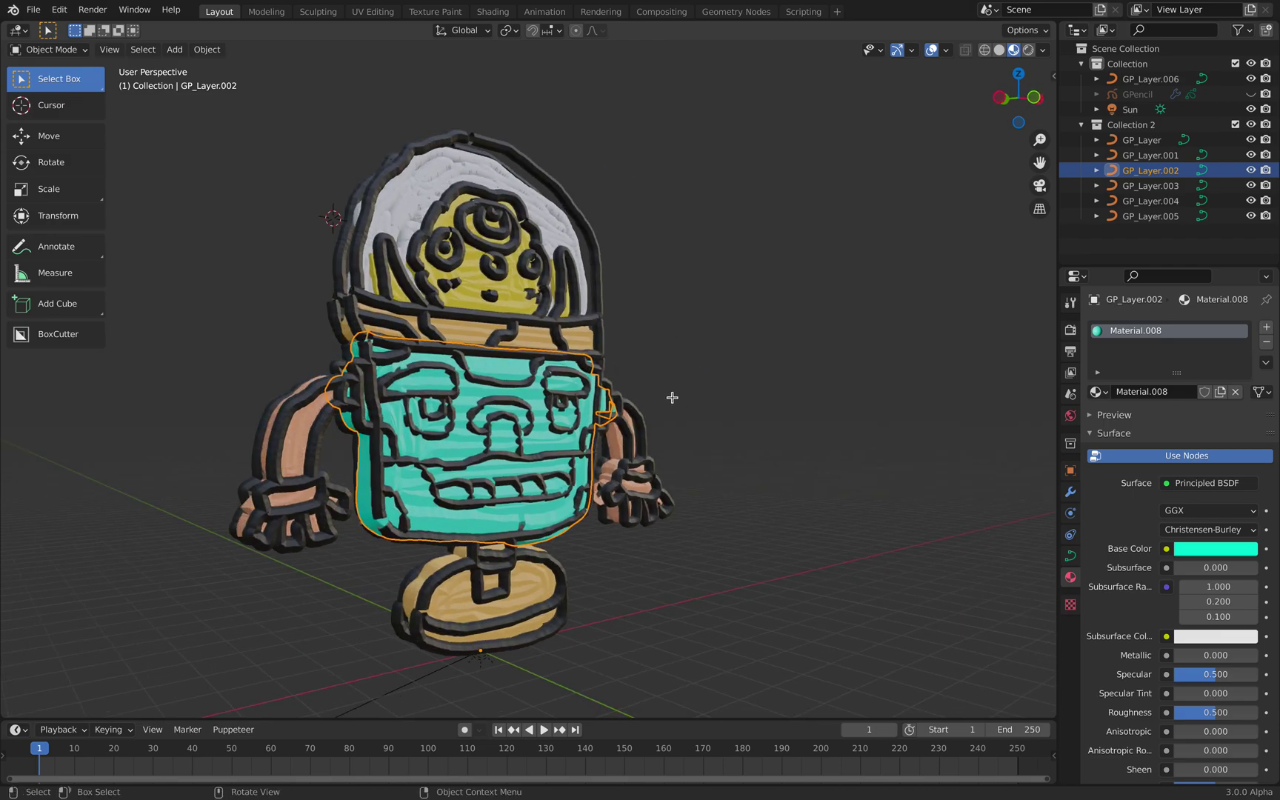
Step: Decimate the teal face curve GP_Layer.002 in Edit Mode with a ratio of about 0.214 and return to Object Mode
key("Tab")
scroll(671, 397, "up", 2)
middle_click_drag(591, 396, 560, 366)
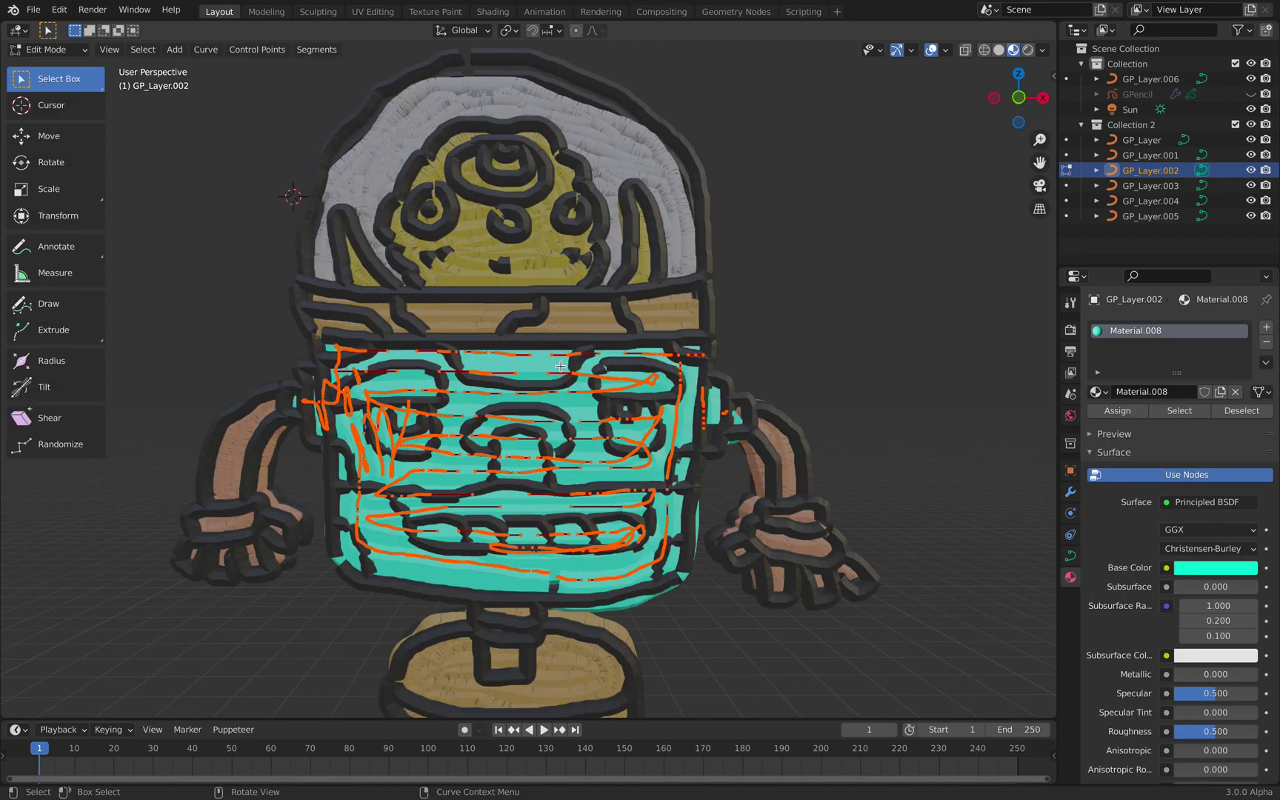
left_click(206, 49)
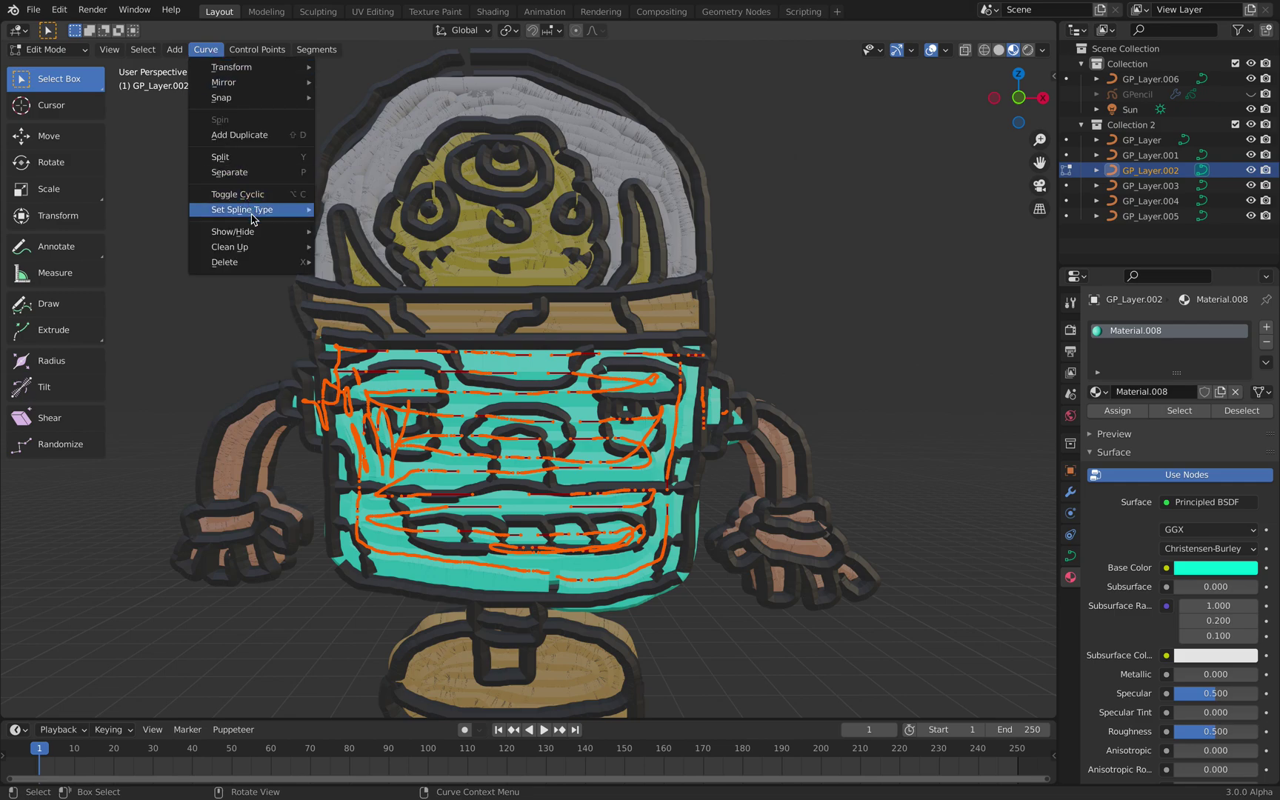
mouse_move(255, 247)
left_click(355, 249)
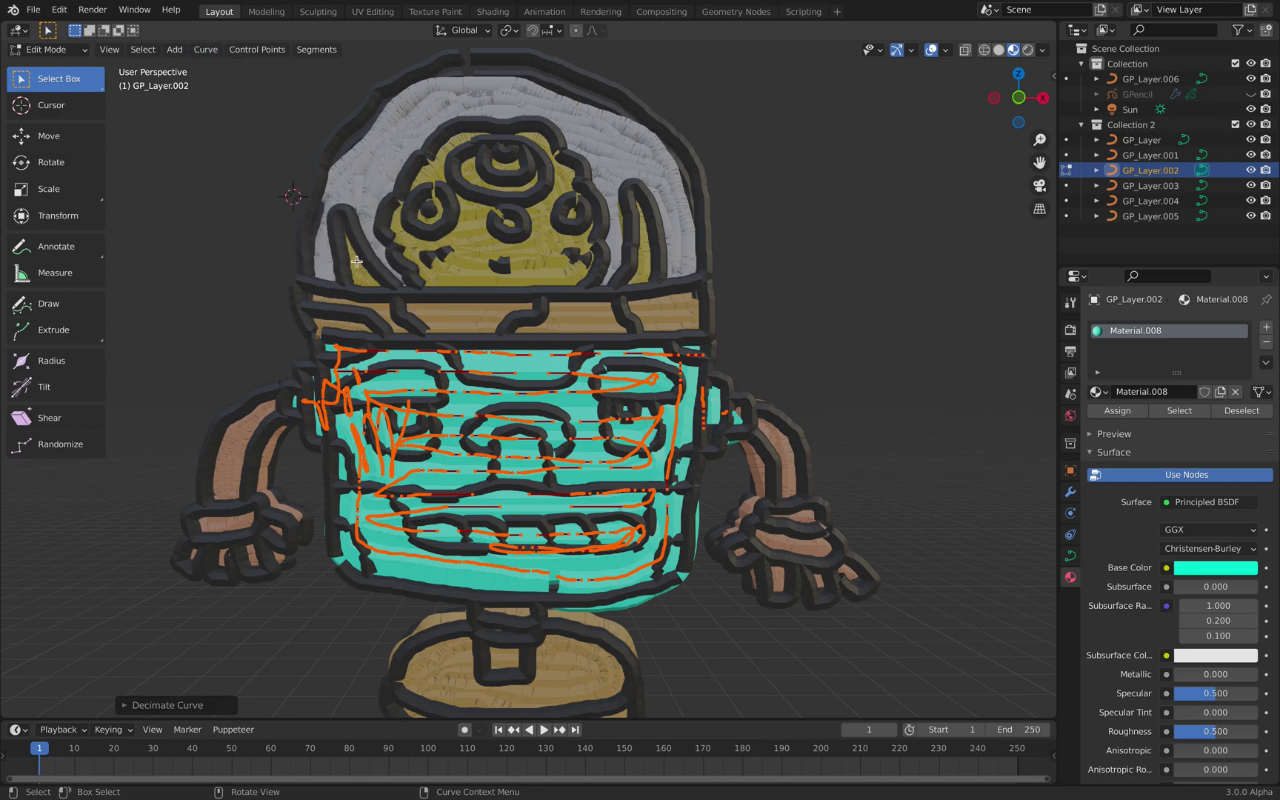
left_click(124, 708)
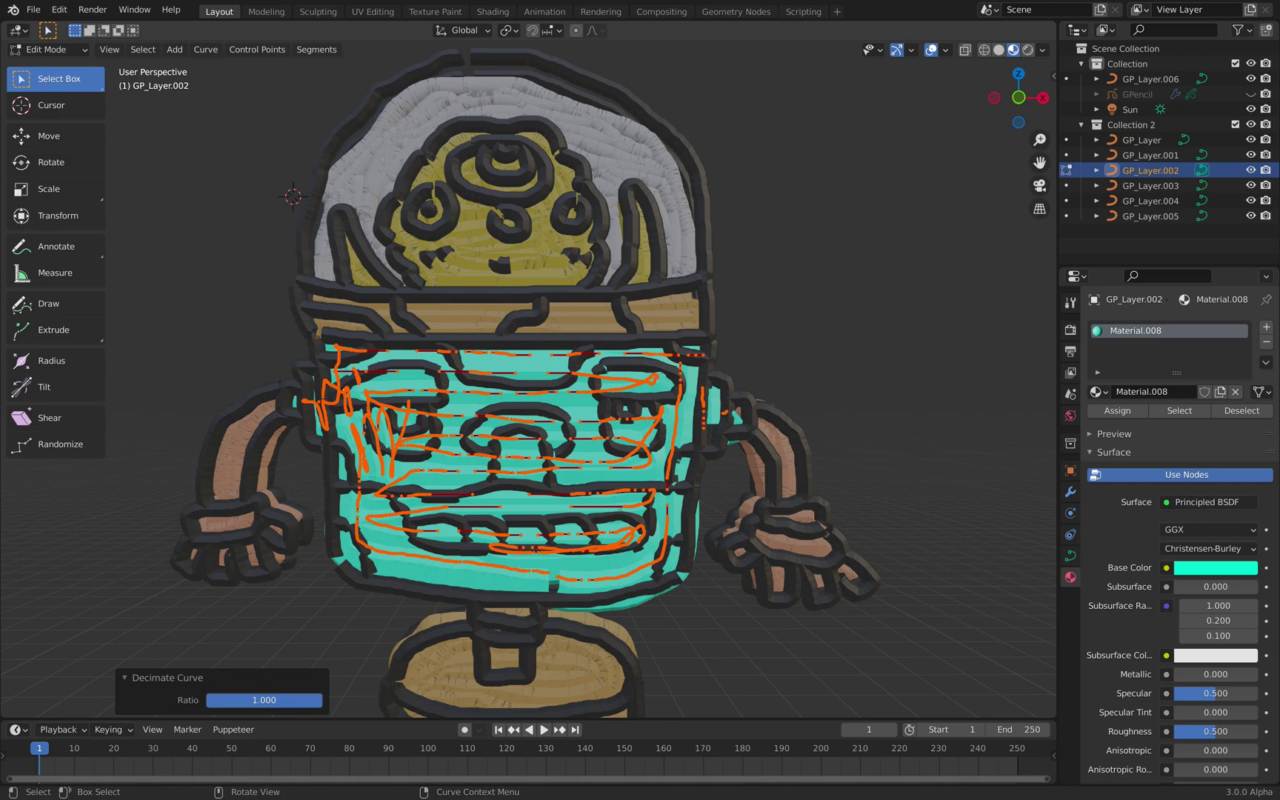
left_click_drag(310, 700, 231, 700)
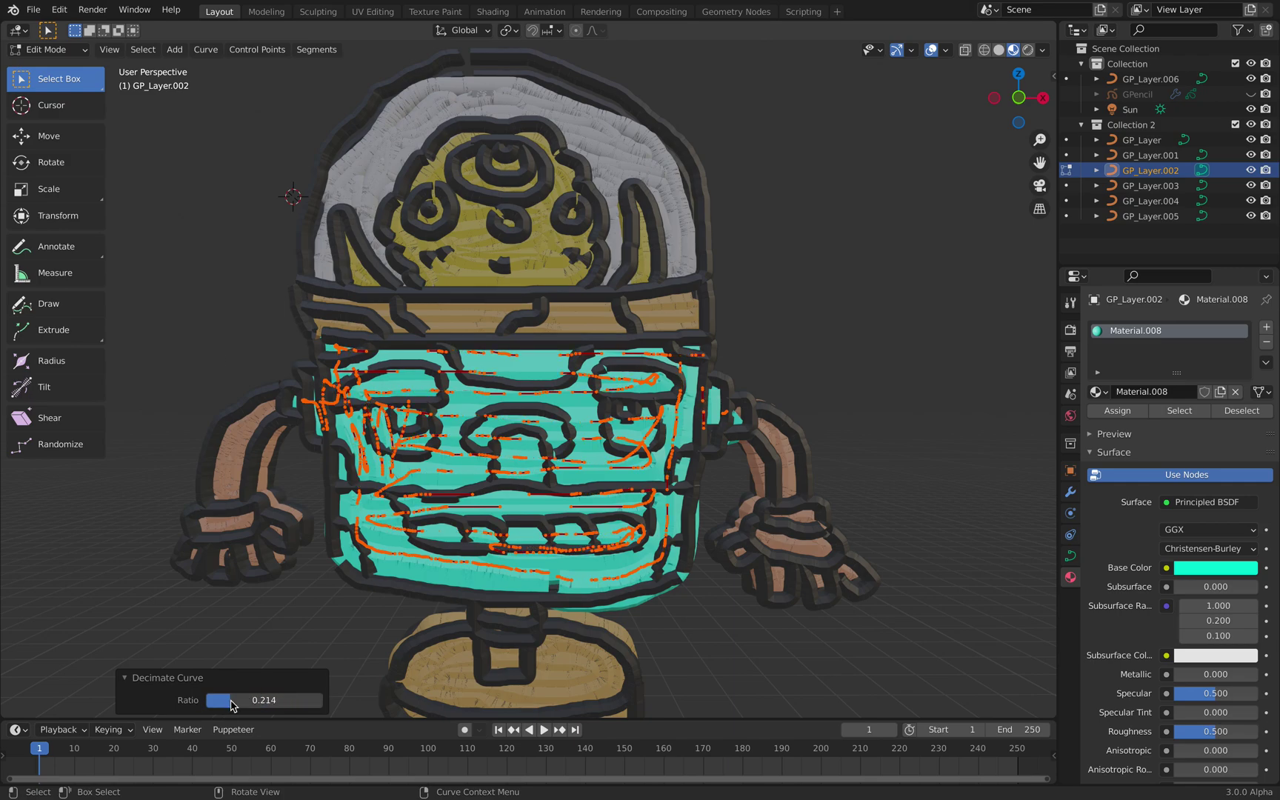
left_click(48, 50)
left_click(46, 67)
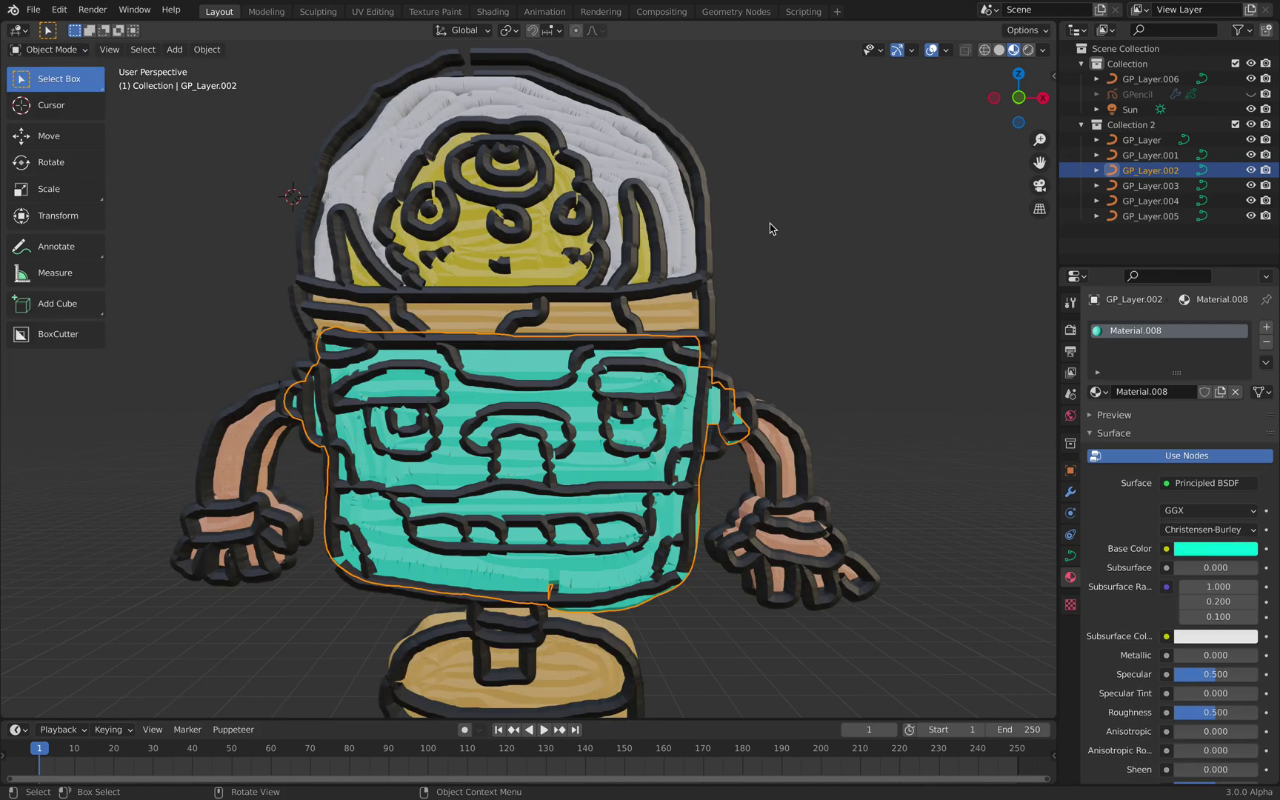
Step: Apply smooth shading to all visible robot objects and deselect them
key("a")
right_click(679, 197)
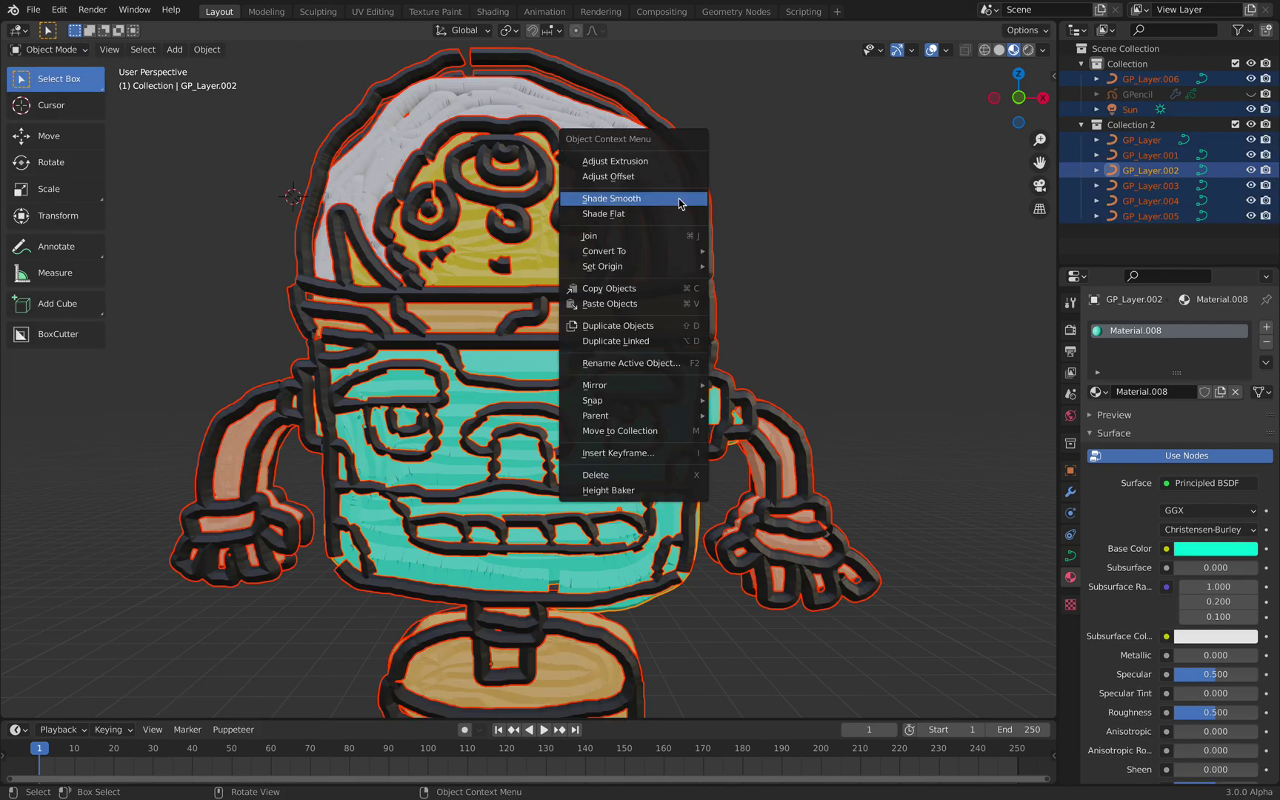
left_click(663, 199)
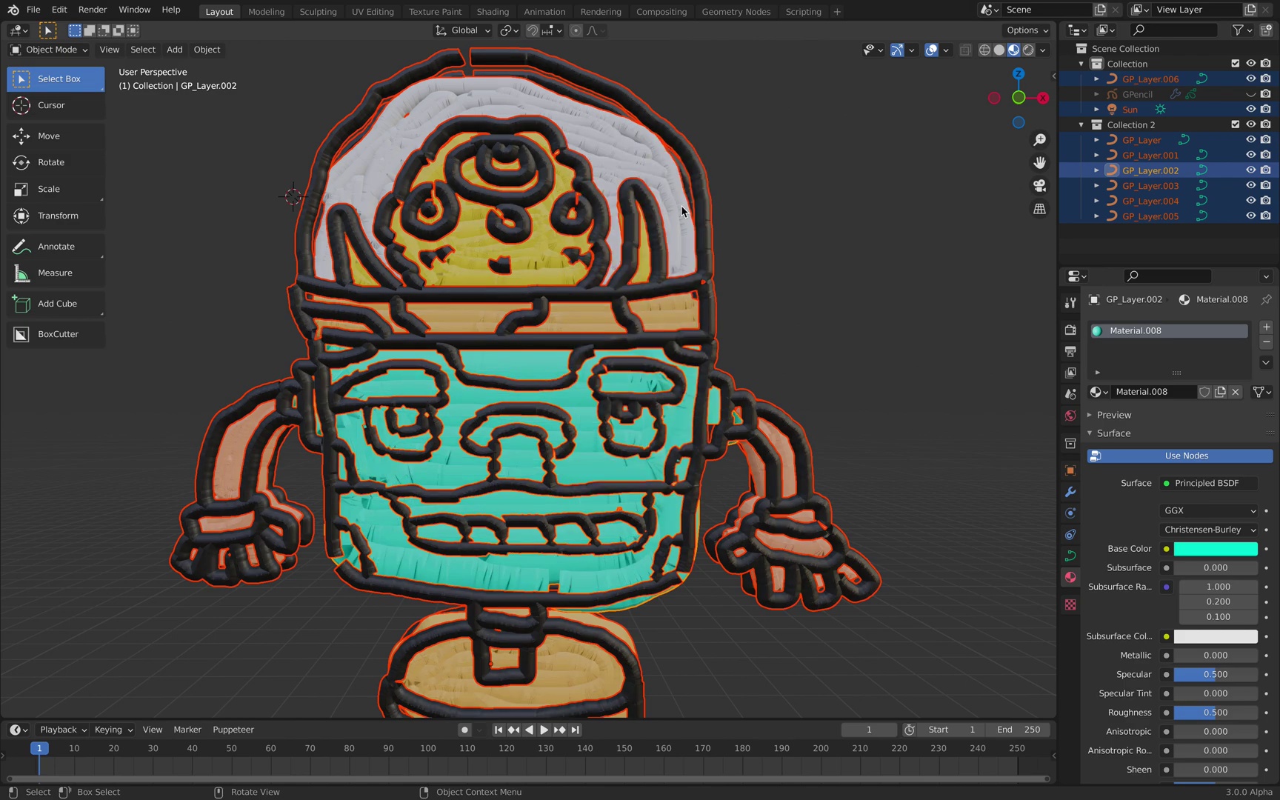
left_click(746, 297)
Step: Adjust the position of the front black outline curve GP_Layer along the global Y axis and deselect it
scroll(740, 304, "down", 3)
mouse_move(717, 317)
middle_mouse_down()
mouse_move(743, 306)
mouse_move(704, 299)
mouse_move(664, 351)
mouse_move(672, 358)
middle_mouse_up()
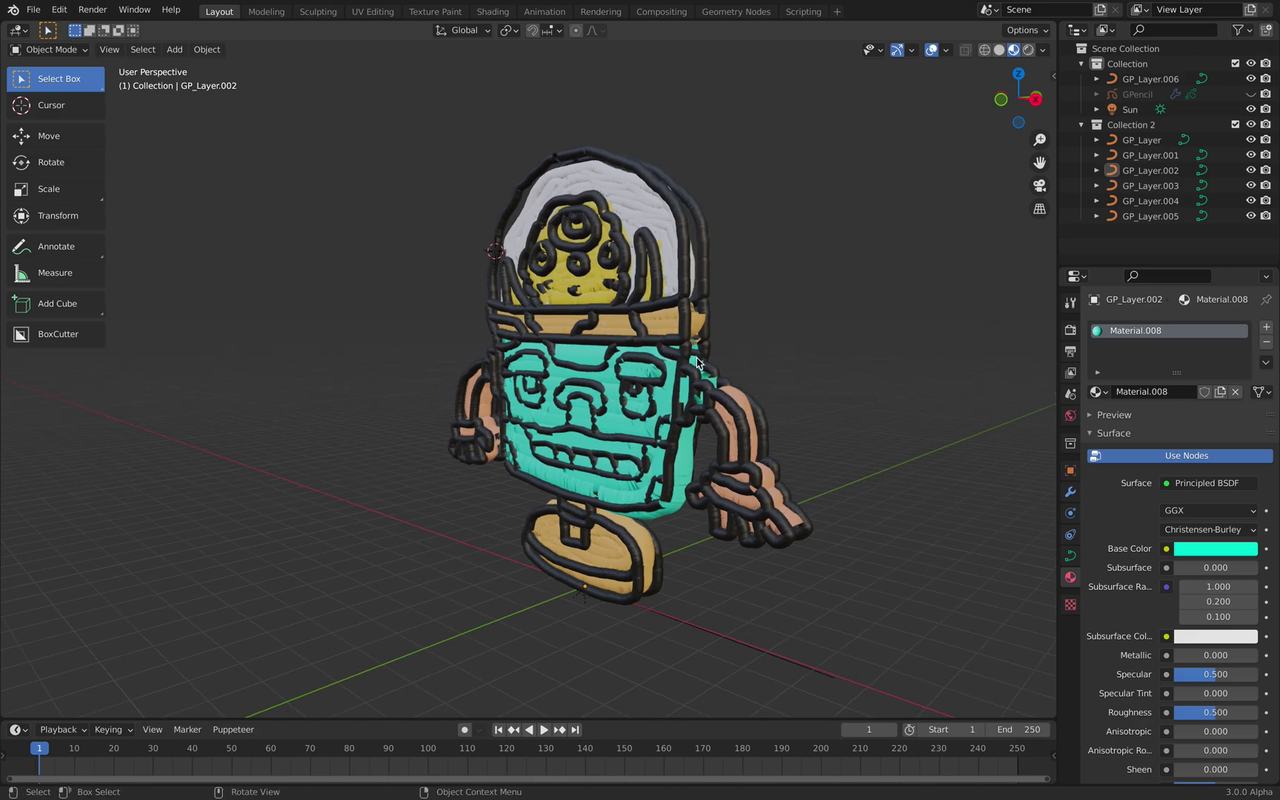
left_click(702, 366)
type("rx90")
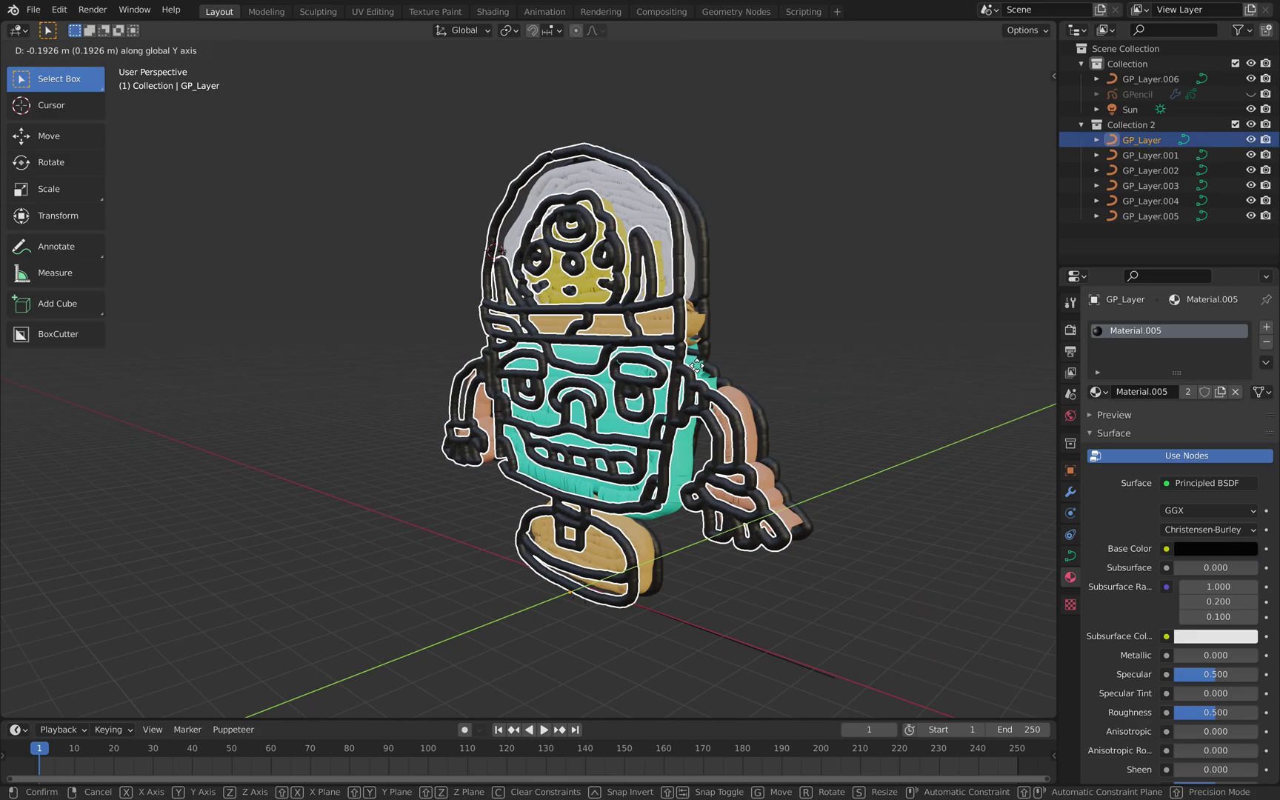
key("Return")
key("alt+a")
Step: Unhide the original GPencil drawing and move it beside the 3D robot, about -11 m in X and 1.1 m in Z
mouse_move(745, 351)
middle_mouse_down("alt")
mouse_move(797, 348)
mouse_move(748, 348)
middle_mouse_up("alt")
mouse_move(643, 335)
middle_mouse_down()
mouse_move(662, 364)
mouse_move(707, 365)
mouse_move(457, 365)
mouse_move(548, 361)
middle_mouse_up()
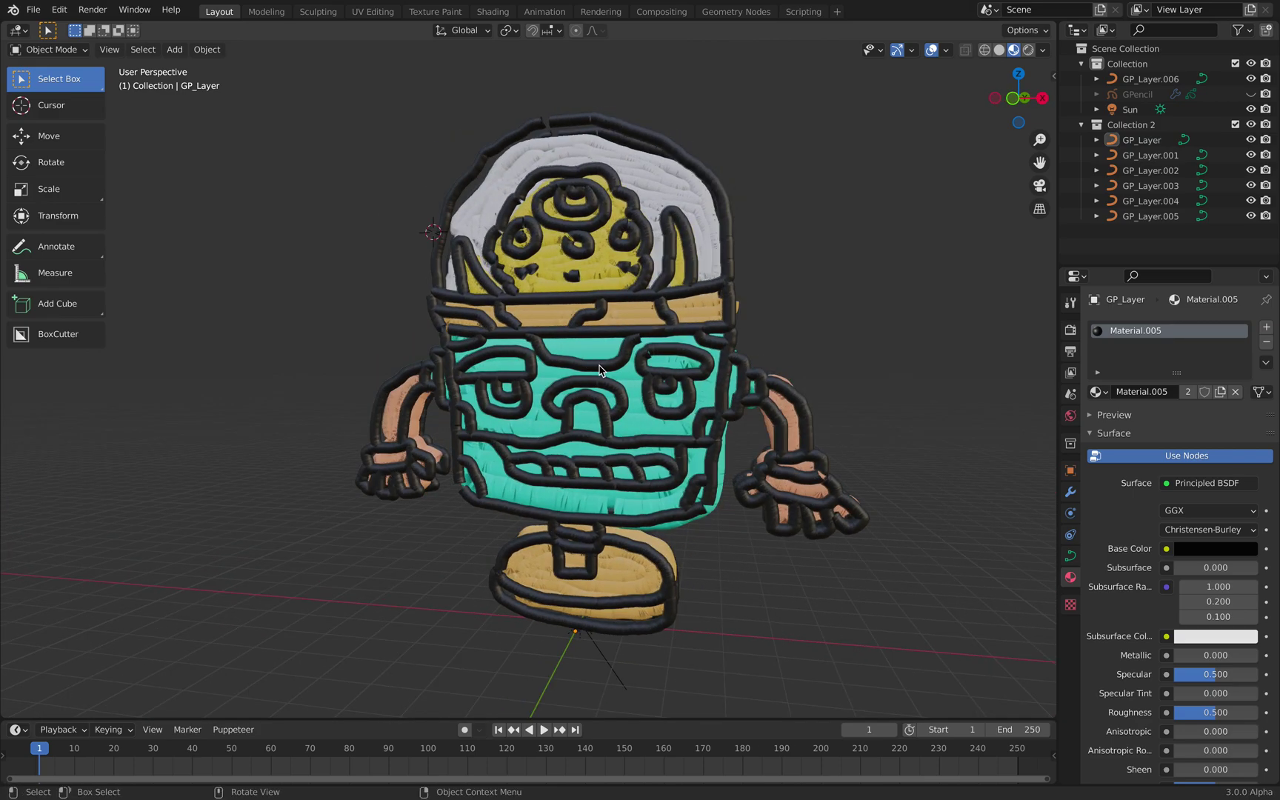
scroll(549, 362, "down", 2)
left_click(1250, 94)
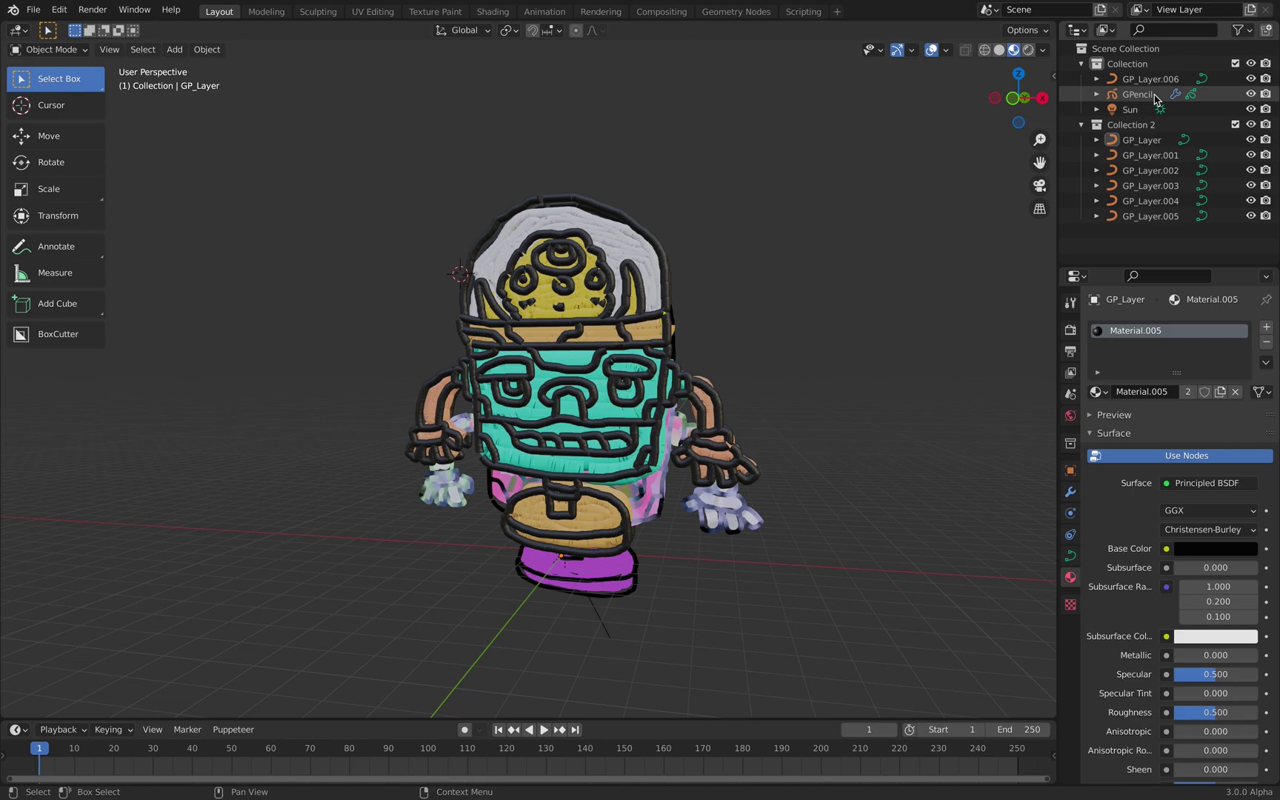
left_click(1137, 94)
left_click(1012, 100)
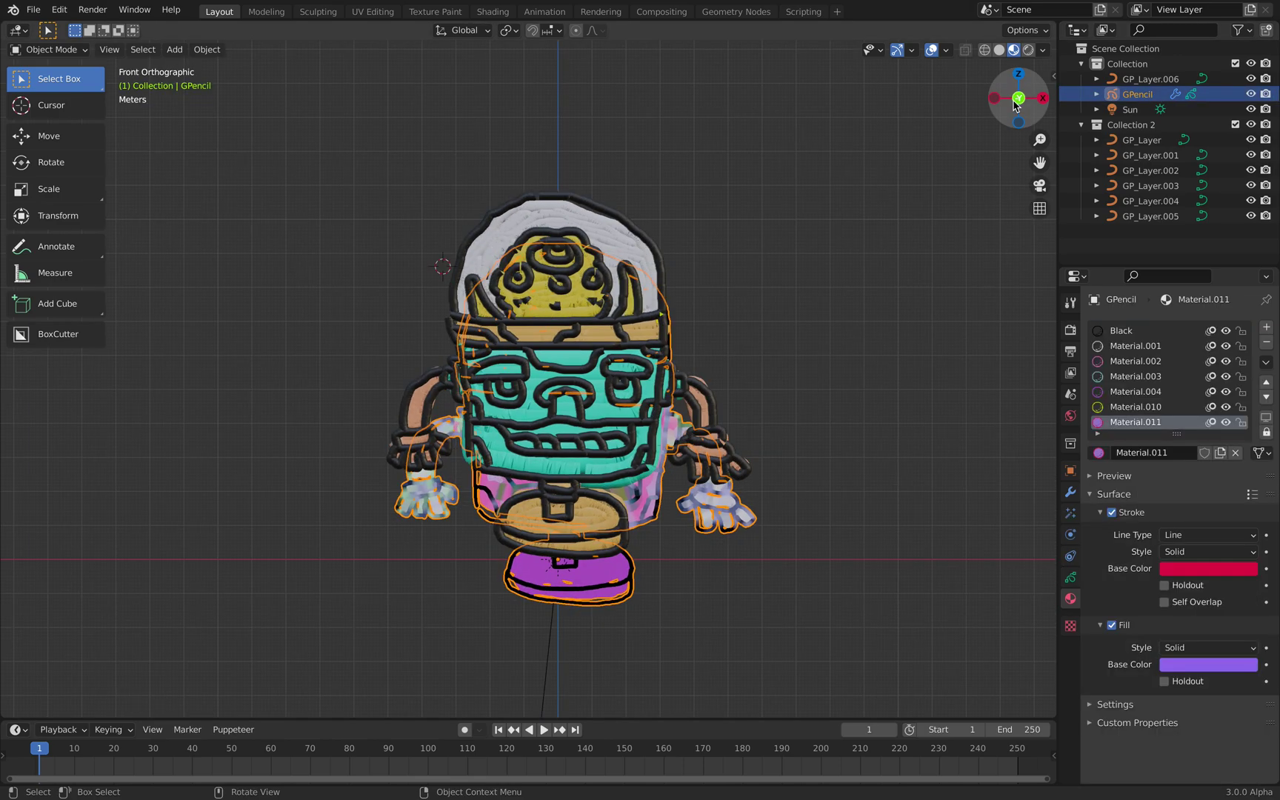
key("g")
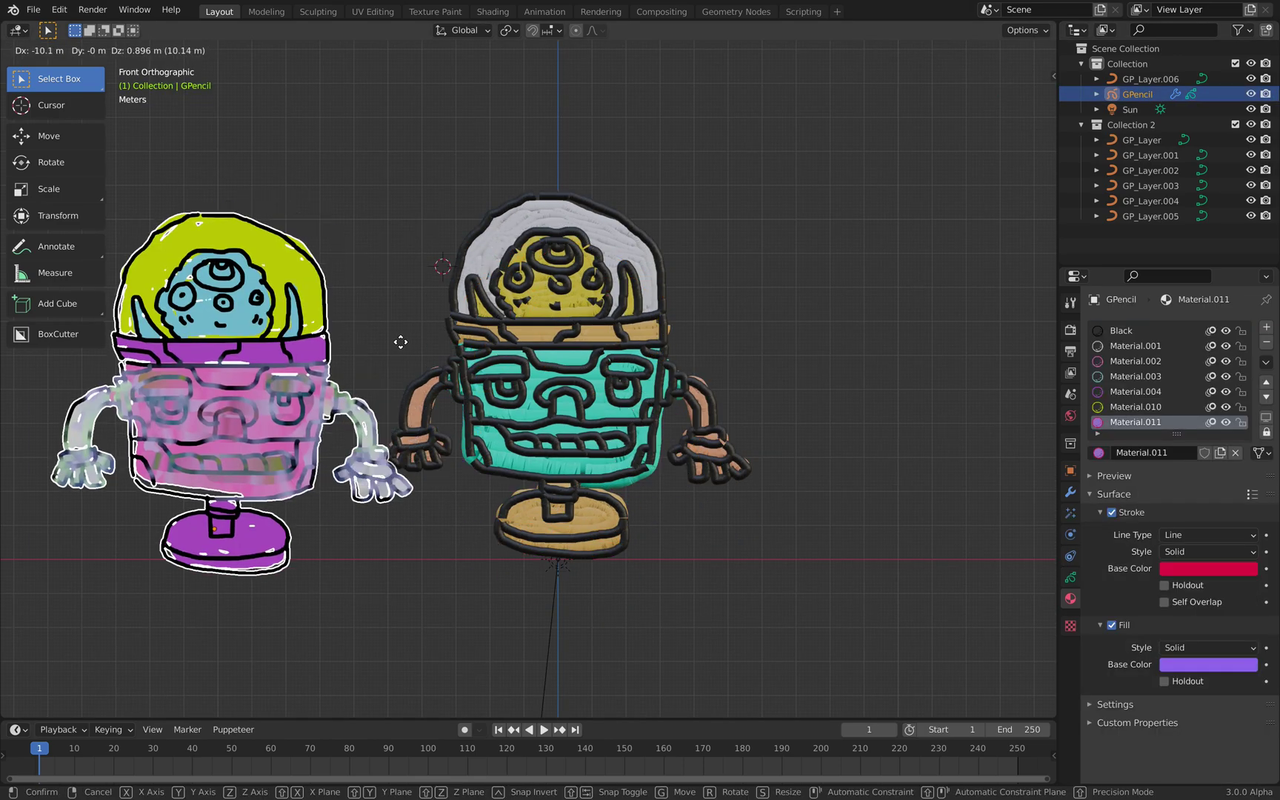
left_click(381, 335)
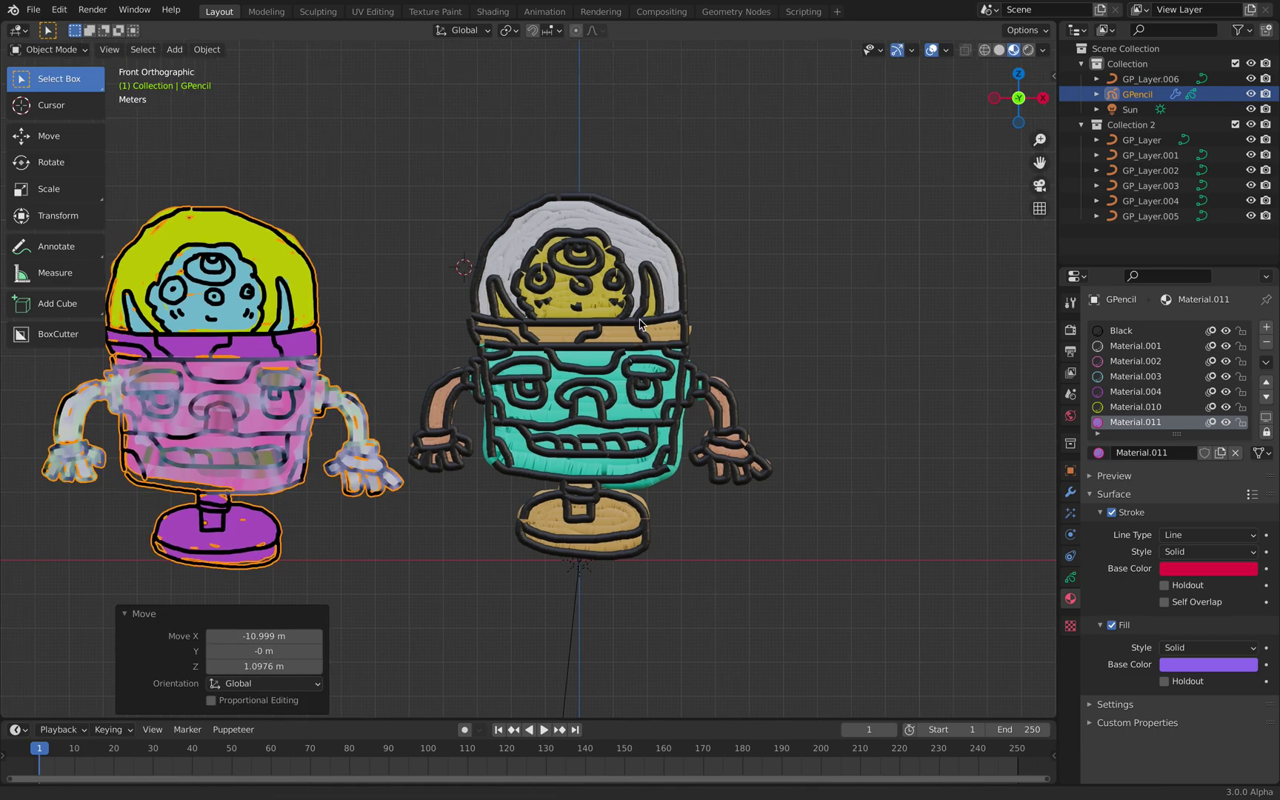
middle_click_drag(380, 335, 589, 322, "shift")
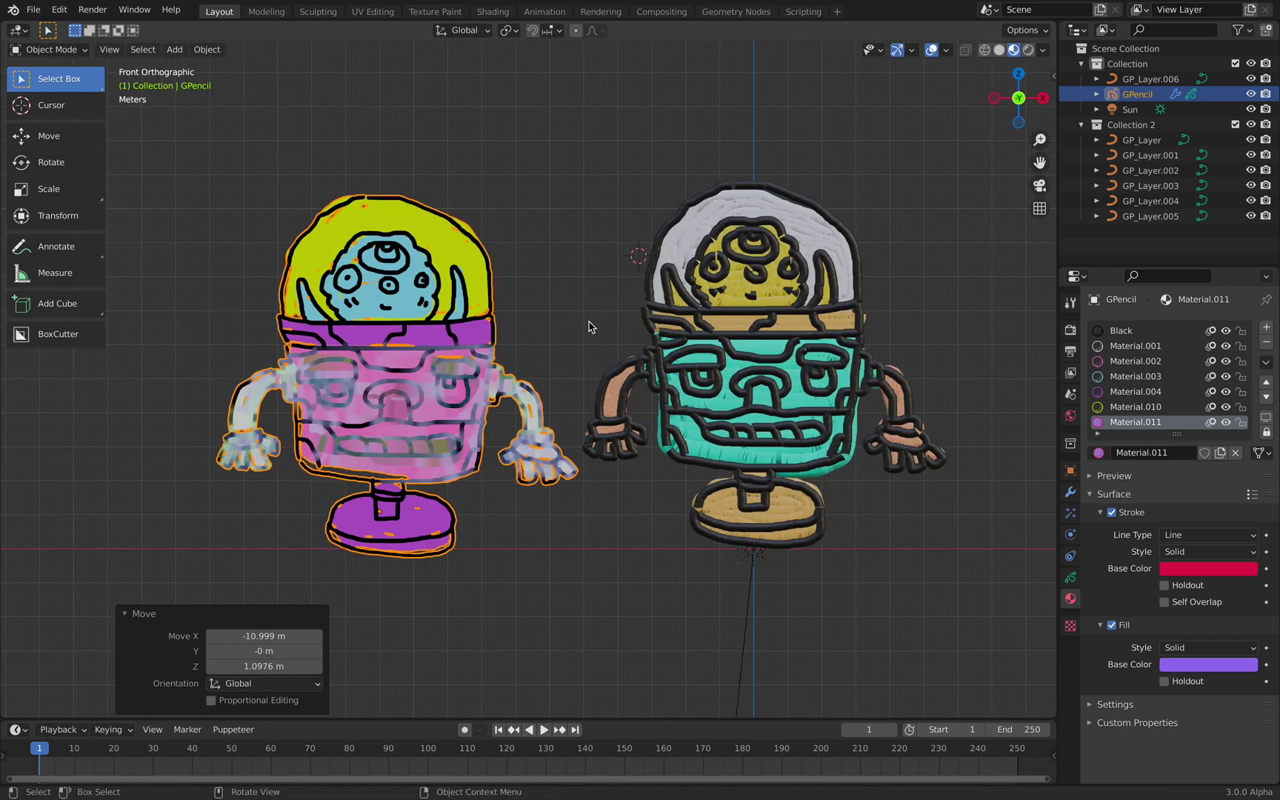
Step: Switch the viewport to Solid shading, try the Texture color and Cavity options, and restore Material color without Cavity
left_click(1001, 49)
left_click(1043, 50)
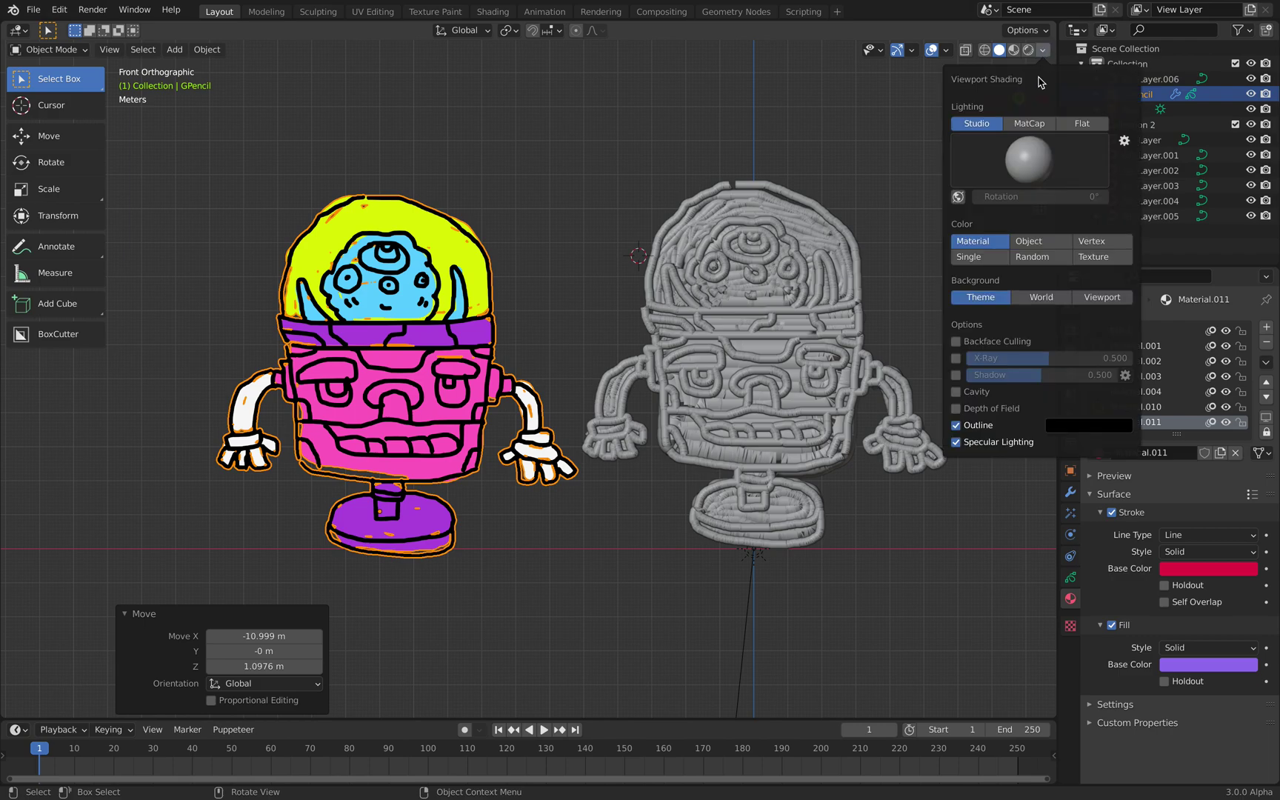
left_click(1093, 257)
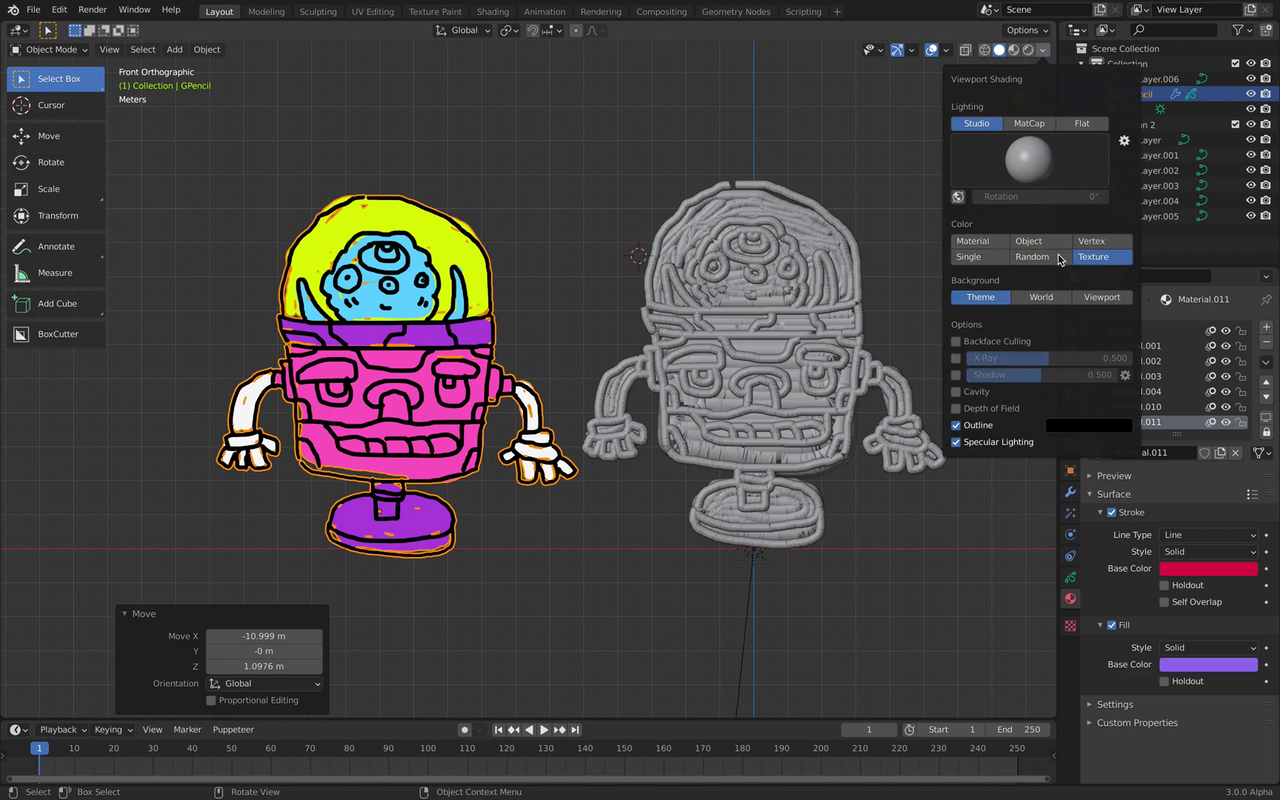
left_click(987, 243)
left_click(956, 391)
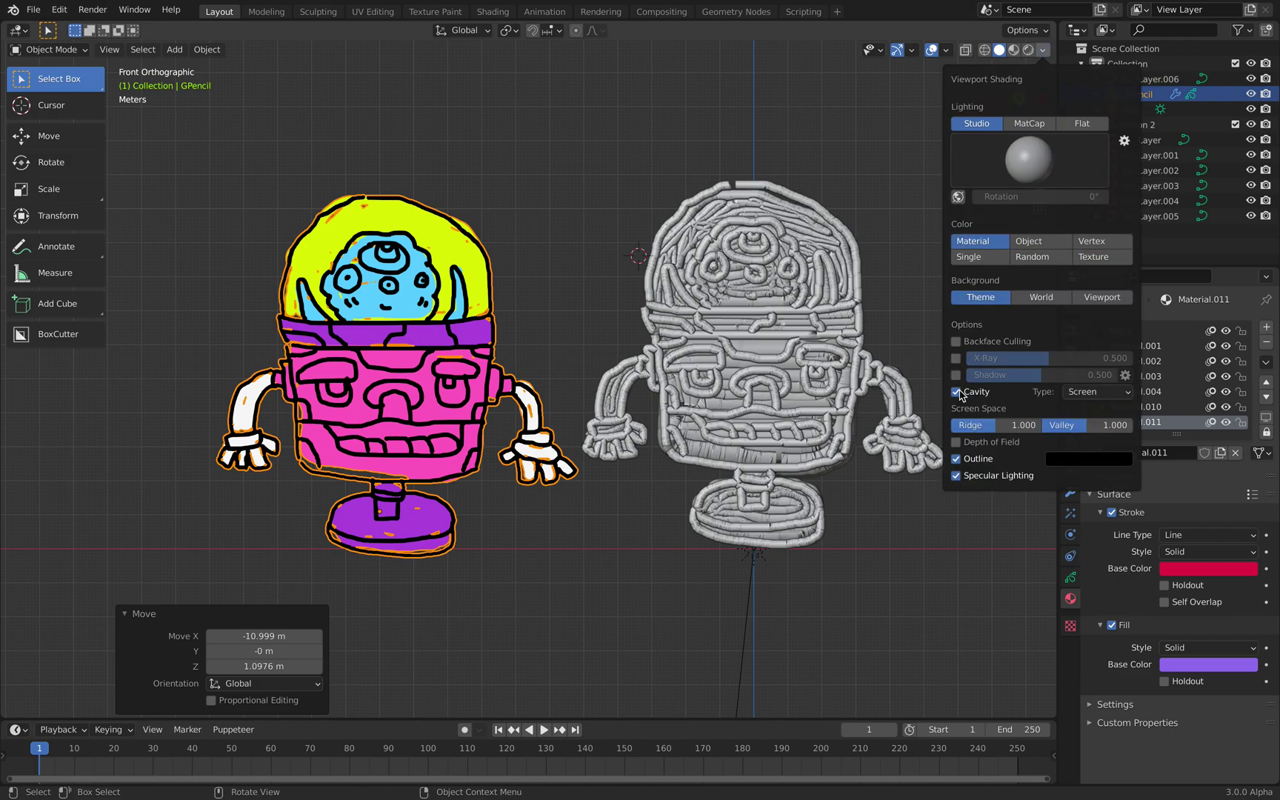
left_click(956, 391)
Step: Deselect the Grease Pencil drawing, compare both robots from several angles, and save the Blender file
left_click(574, 311)
middle_click_drag(400, 400, 356, 440)
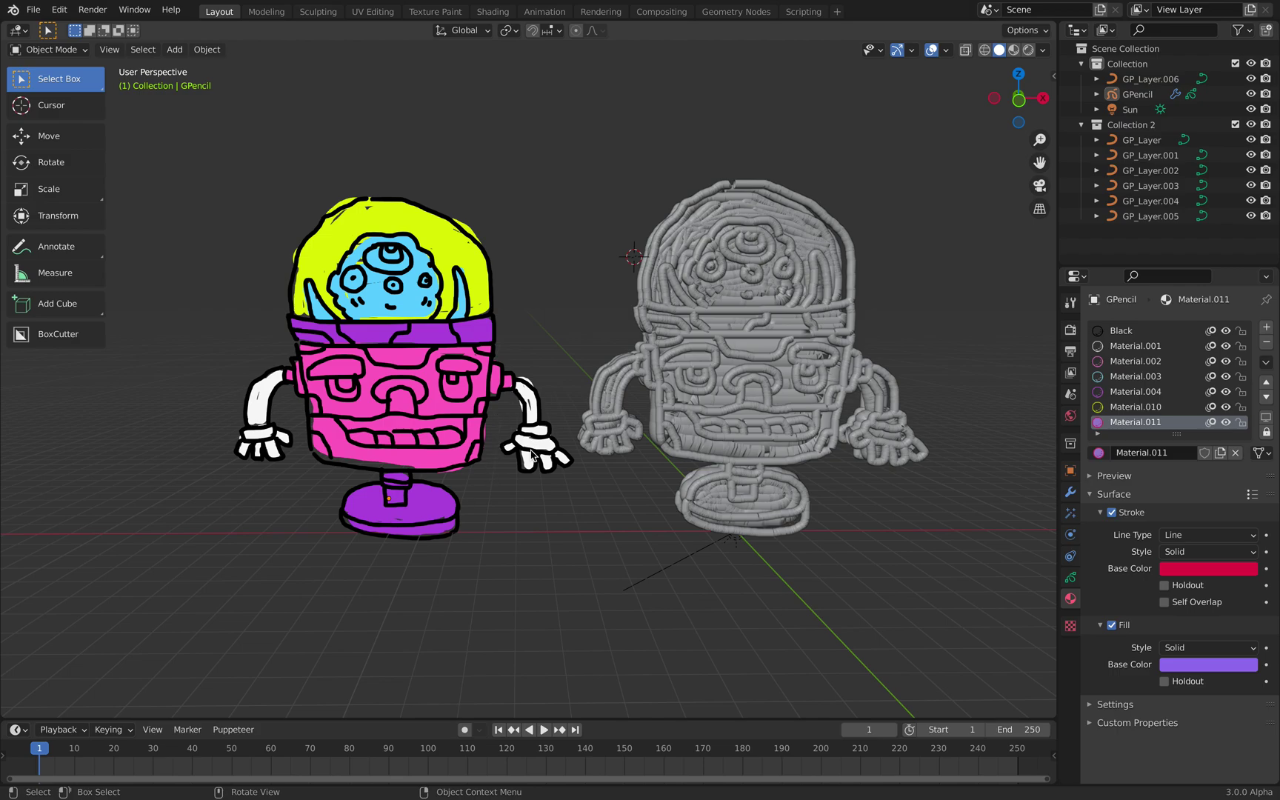
scroll(530, 447, "up", 2)
middle_click_drag(342, 291, 607, 283)
scroll(564, 254, "down", 1)
scroll(608, 283, "up", 3)
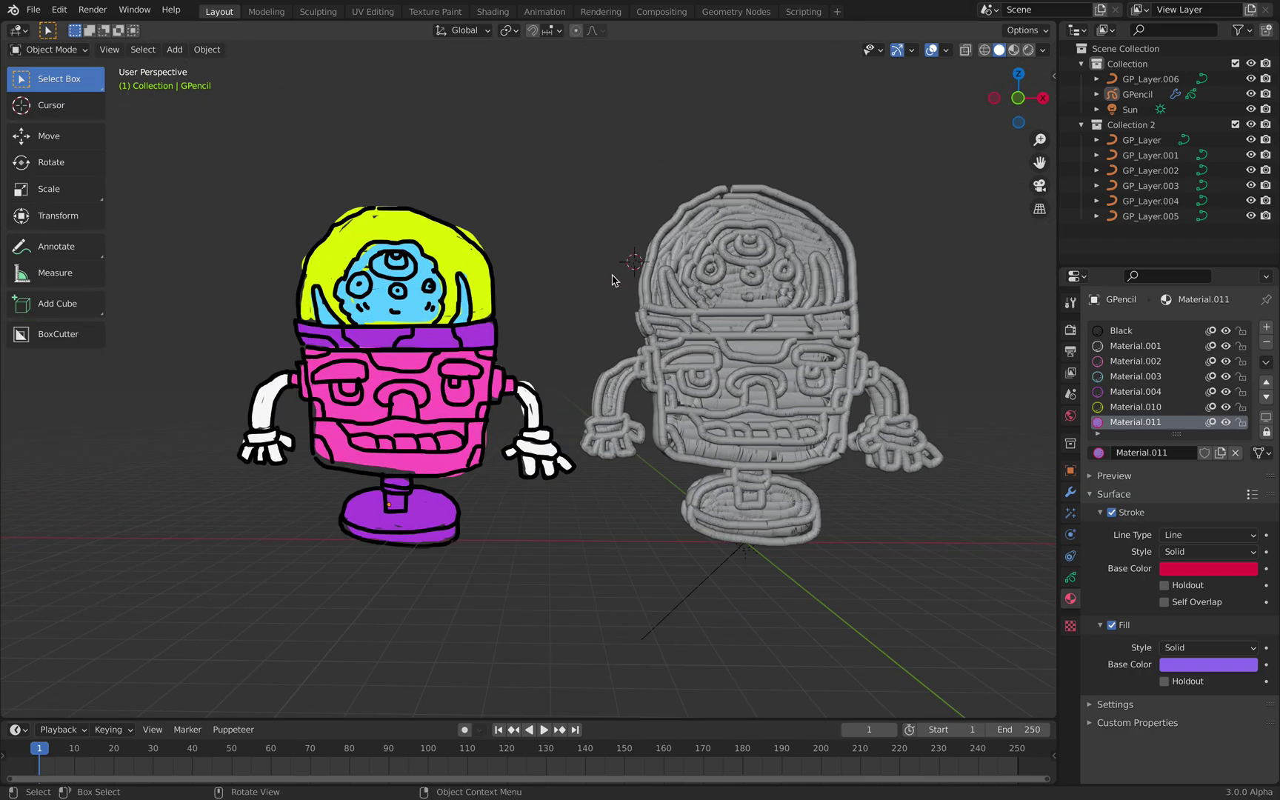
key("ctrl+s")
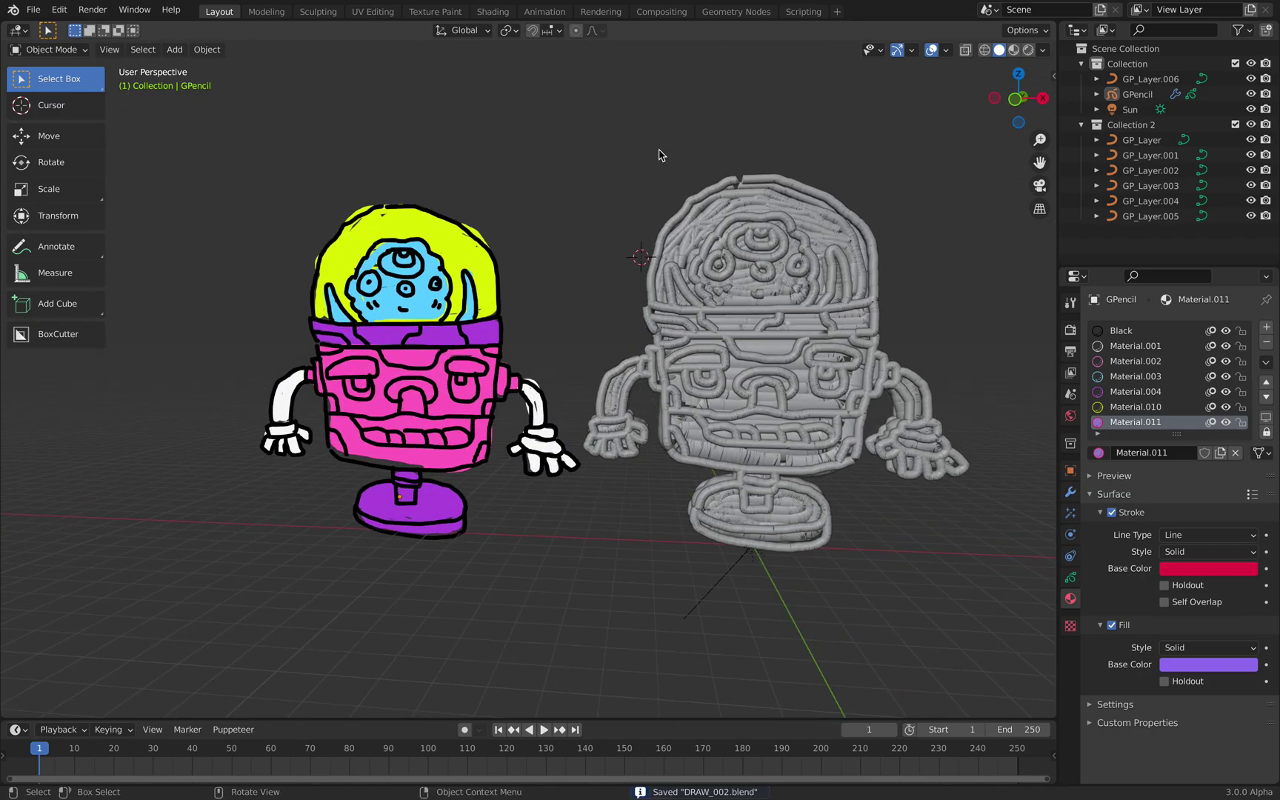